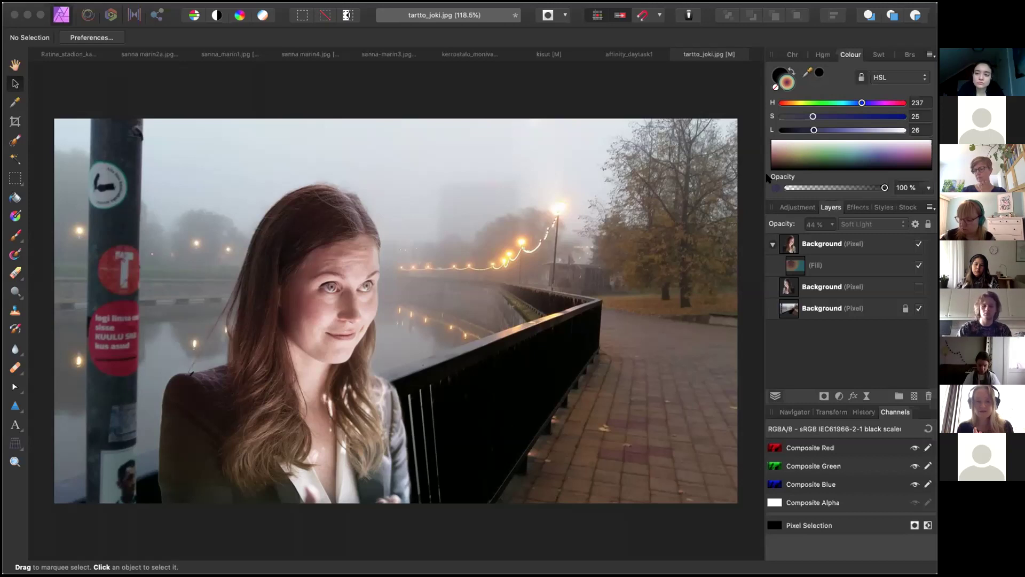
# Step: Try pixels and points as the units for the new document's page size
pyautogui.click(828, 157)
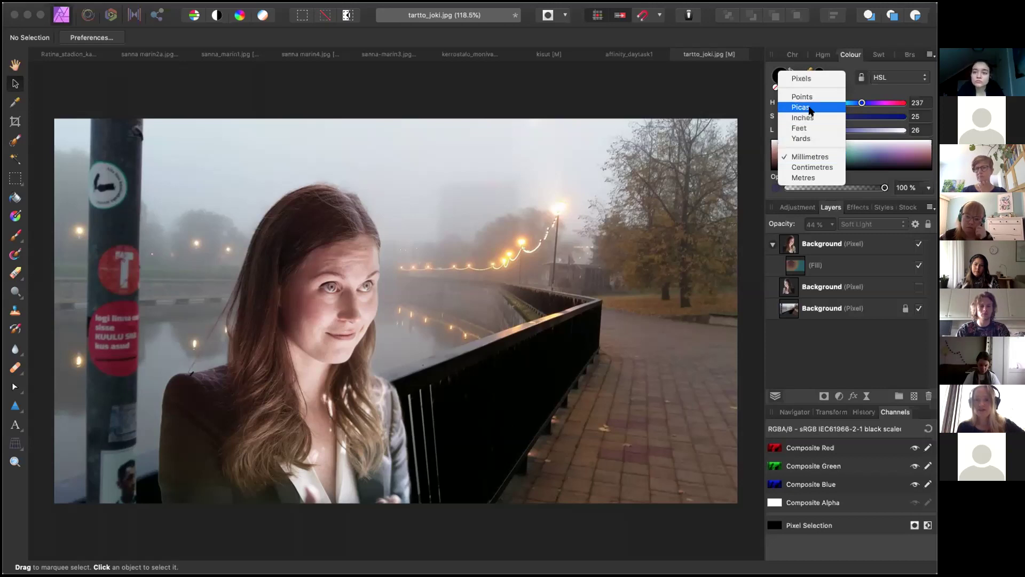
pyautogui.click(809, 79)
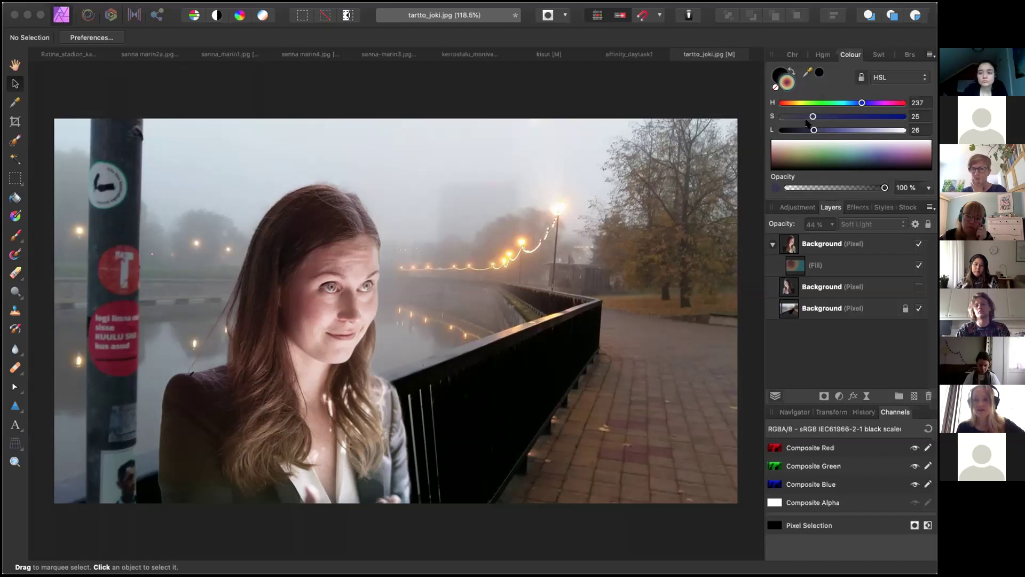
pyautogui.rightClick(824, 156)
pyautogui.click(822, 172)
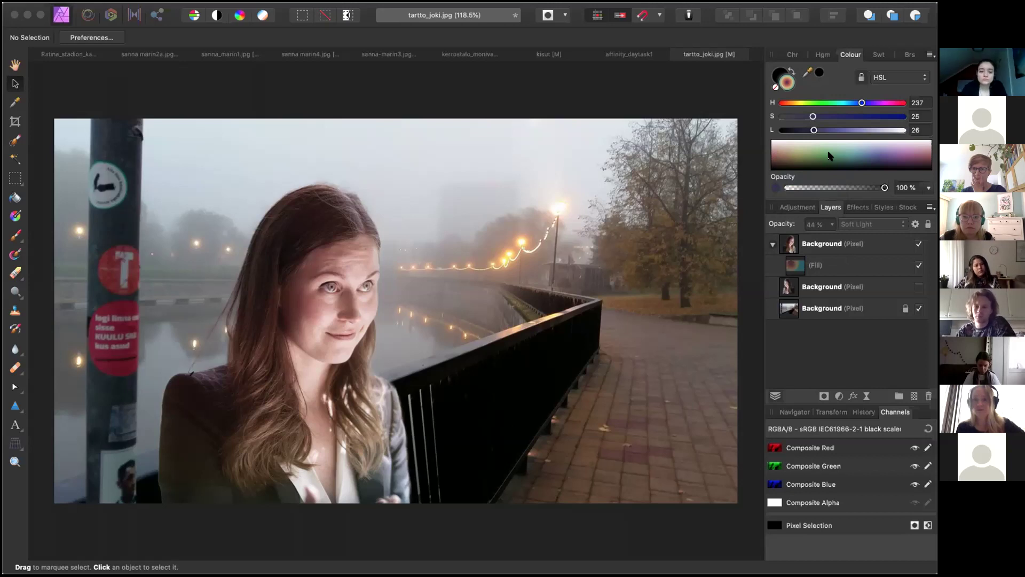
pyautogui.rightClick(830, 156)
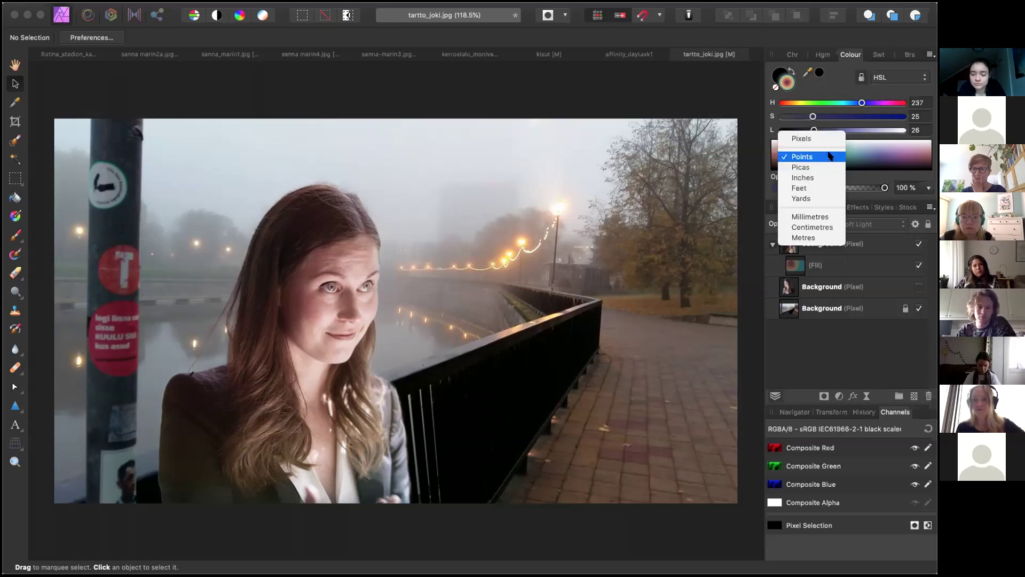
pyautogui.click(820, 141)
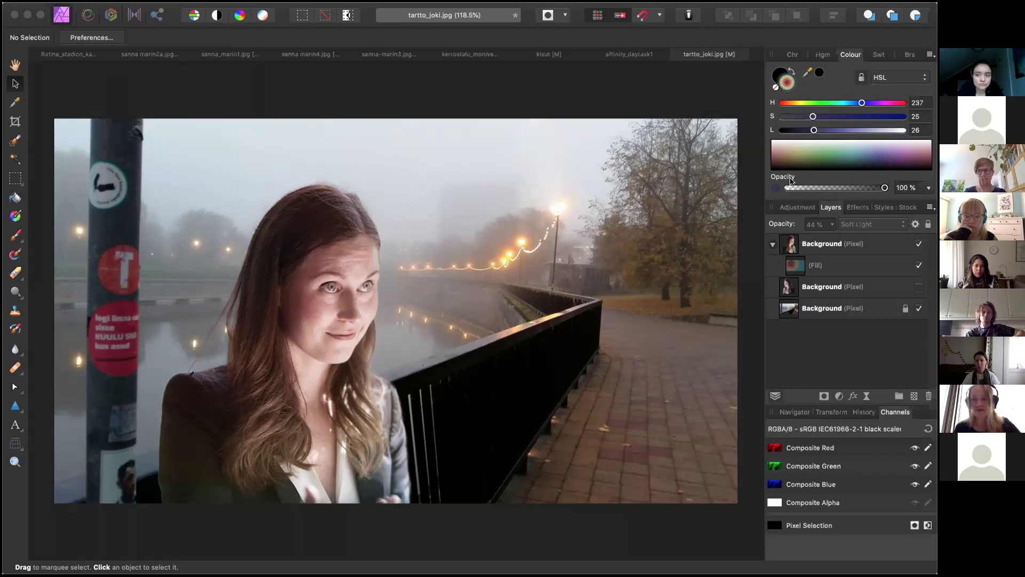
# Step: Create a new landscape document of 2480 × 1748 px with millimetre units and the RGB/8 colour format
pyautogui.click(824, 237)
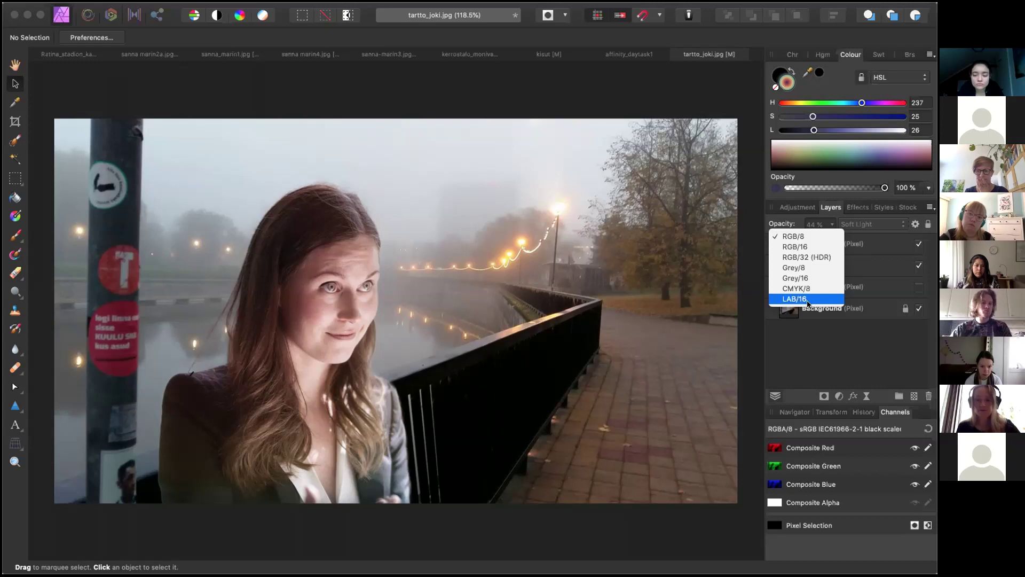
pyautogui.click(747, 493)
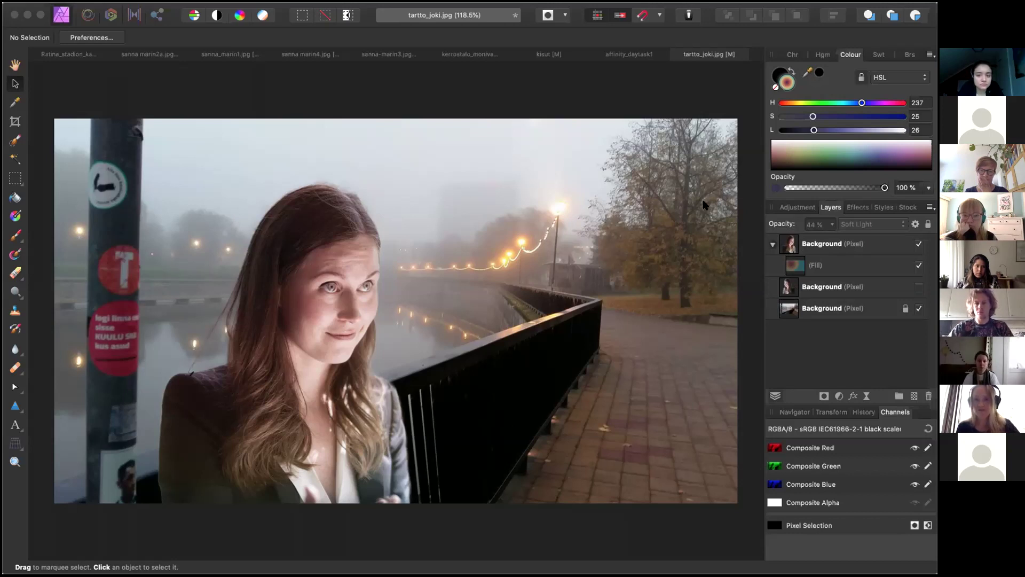
pyautogui.click(853, 532)
pyautogui.press('super+n')
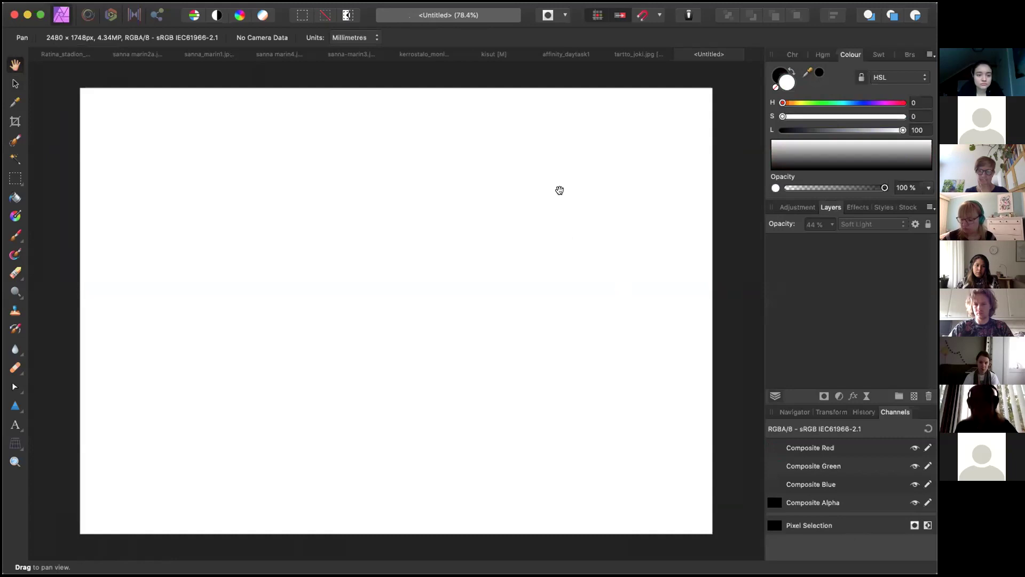
# Step: Try to enter the Liquify Persona on the blank document
pyautogui.click(86, 18)
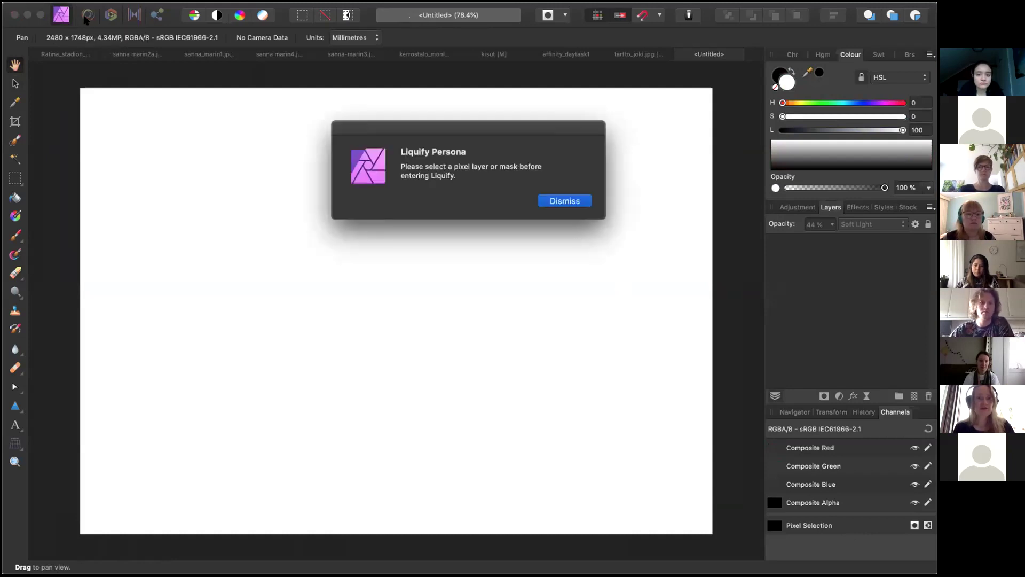
pyautogui.click(560, 203)
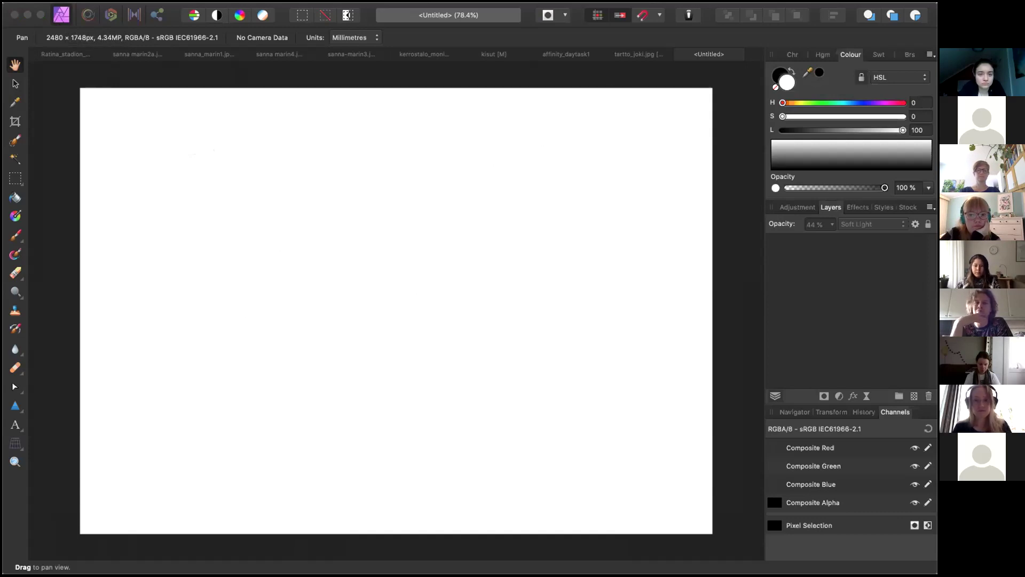
# Step: Search the files for "sanna" and open sanna marin4.jpg, showing the whole portrait
pyautogui.write('sanna')
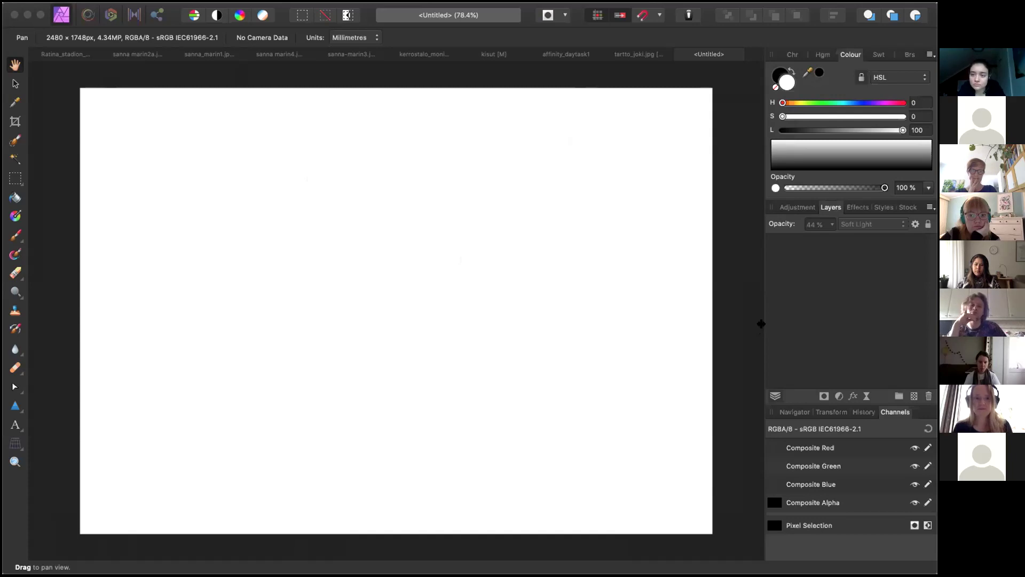
pyautogui.click(761, 324)
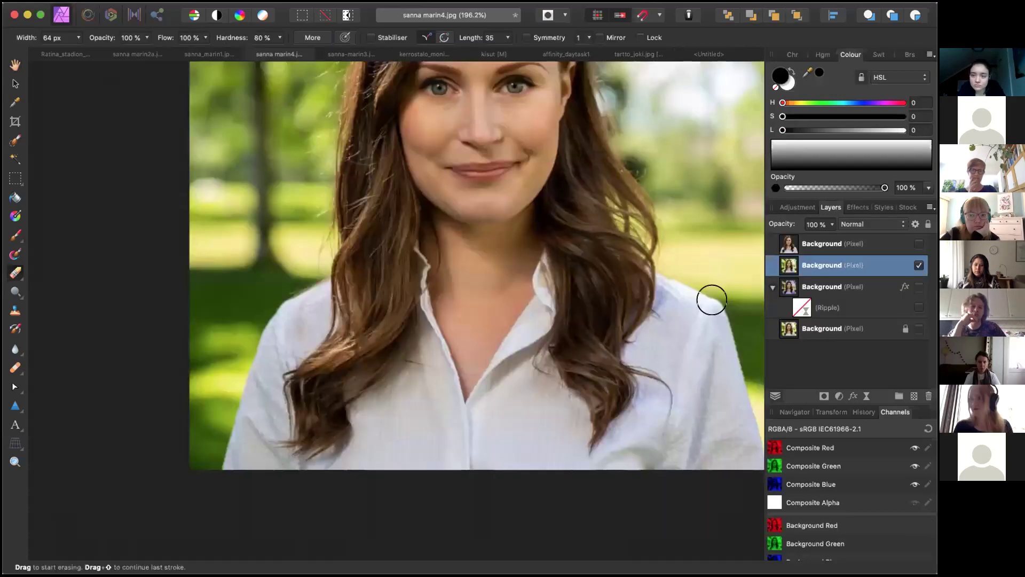
pyautogui.scroll(4, 612, 199)
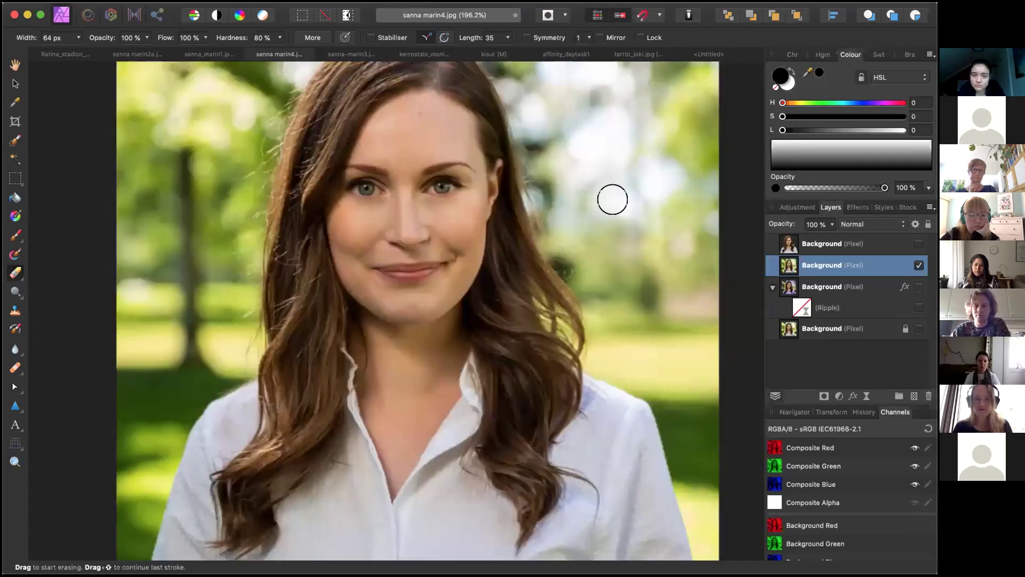
pyautogui.scroll(-2, 613, 200)
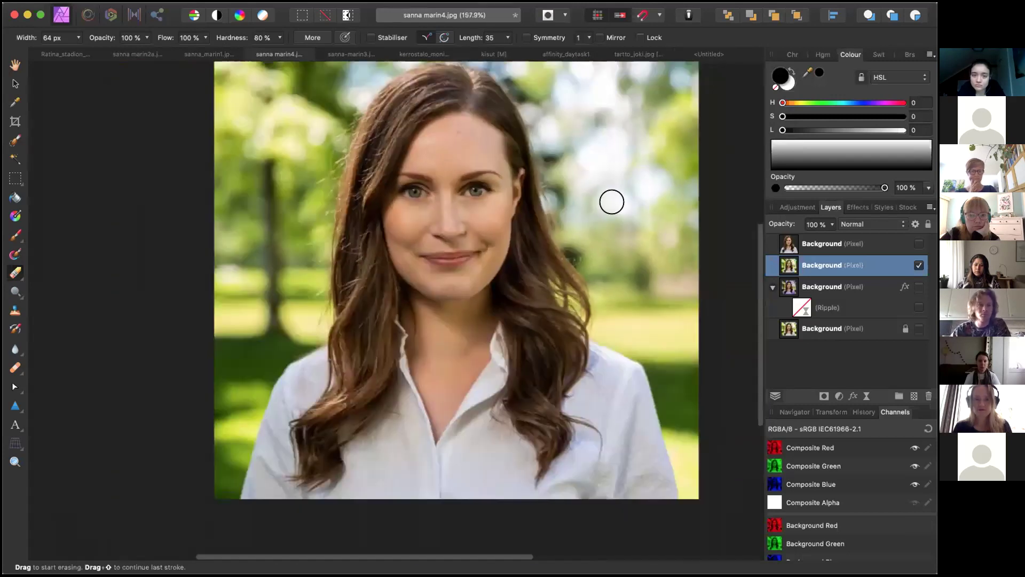
pyautogui.scroll(-1, 613, 202)
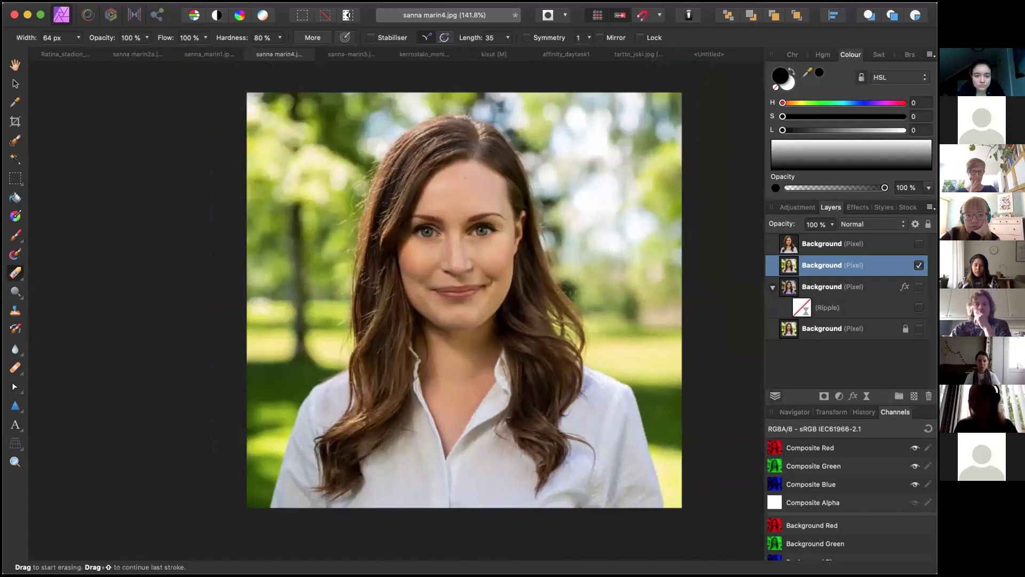
pyautogui.click(160, 0)
pyautogui.moveTo(138, 1)
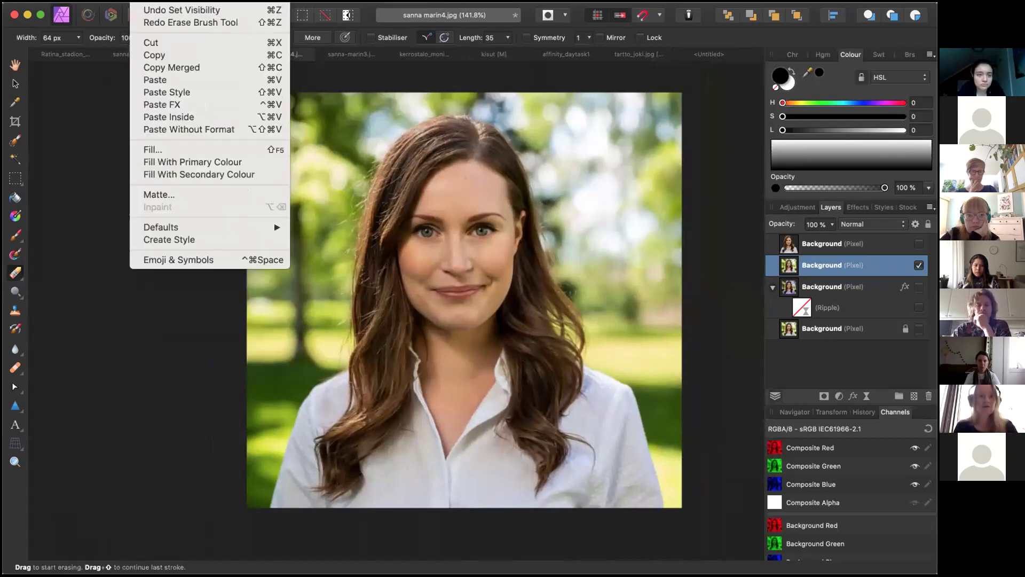
pyautogui.moveTo(214, 0)
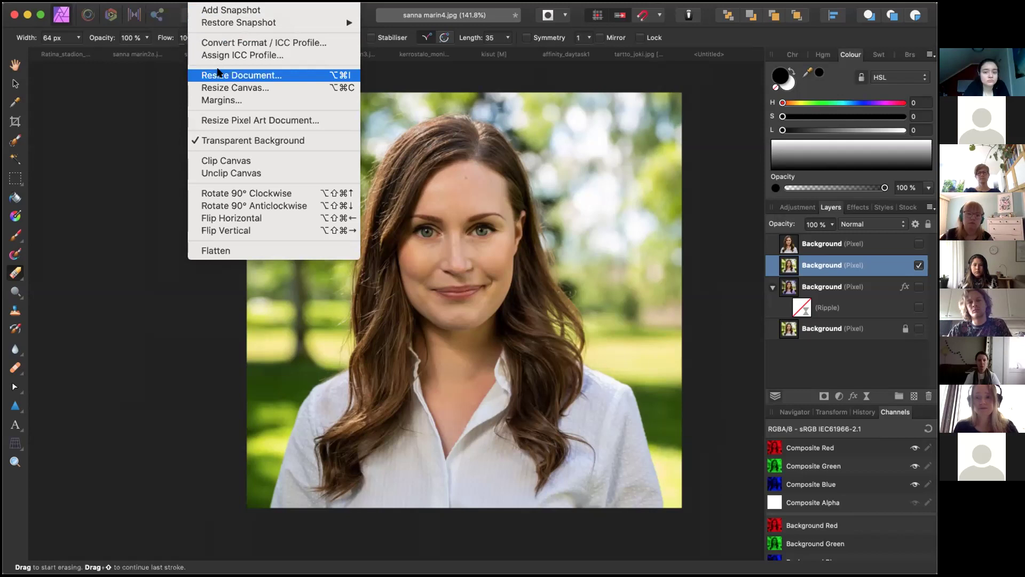
pyautogui.click(133, 115)
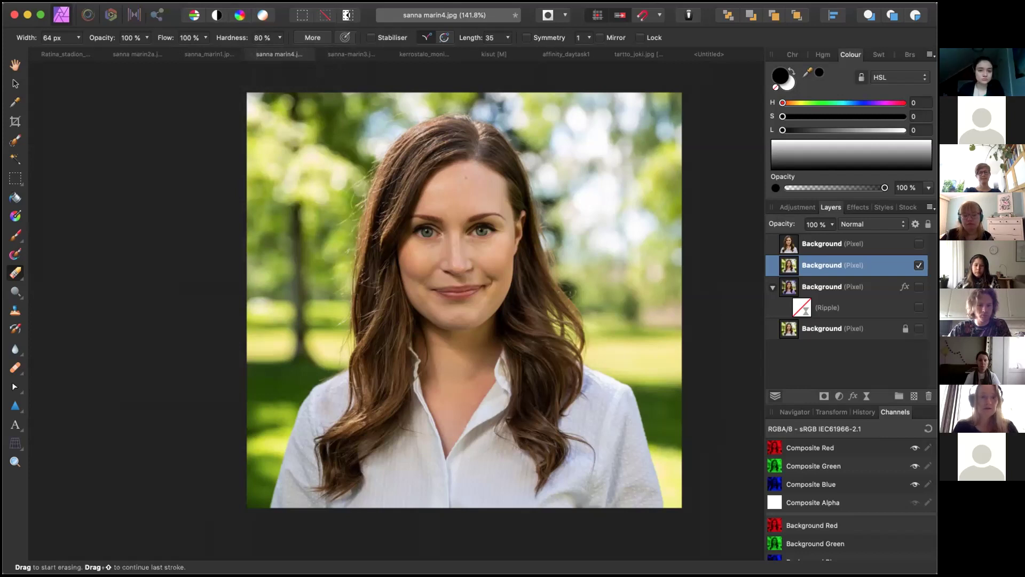
# Step: Save the layered portrait under the name sanna marin4 in the kuvat folder
pyautogui.click(115, 1)
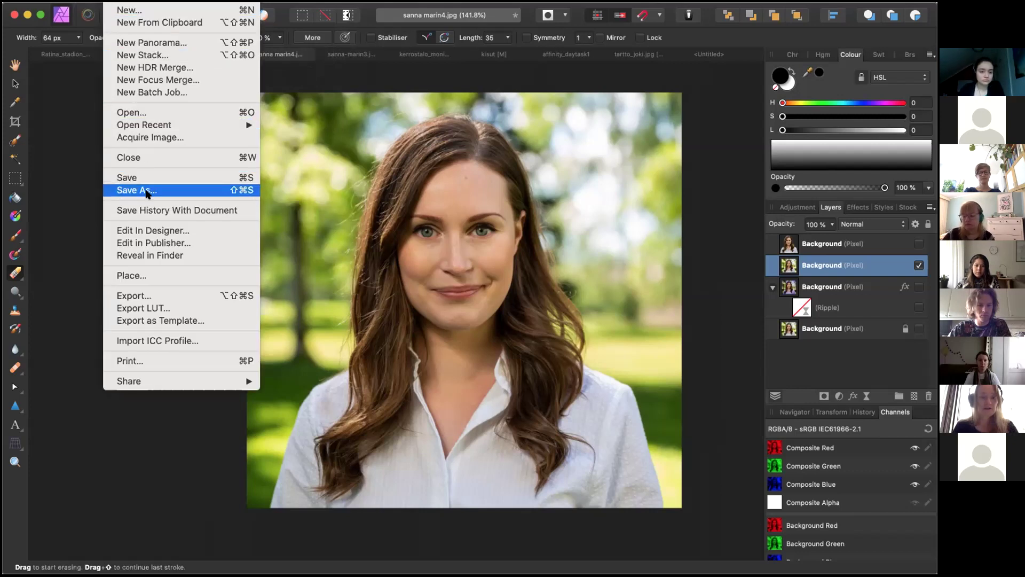
pyautogui.press('Escape')
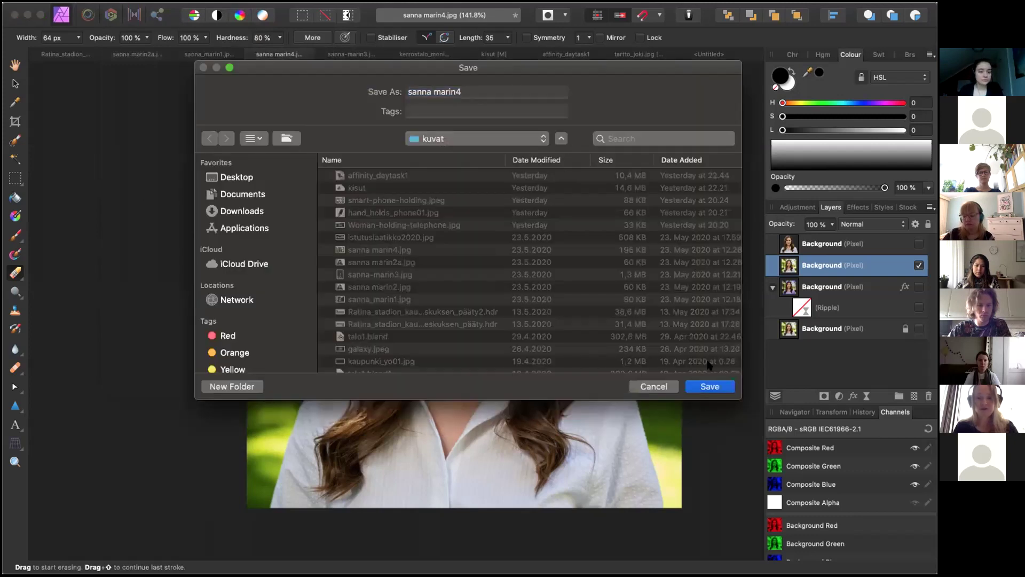
pyautogui.click(714, 386)
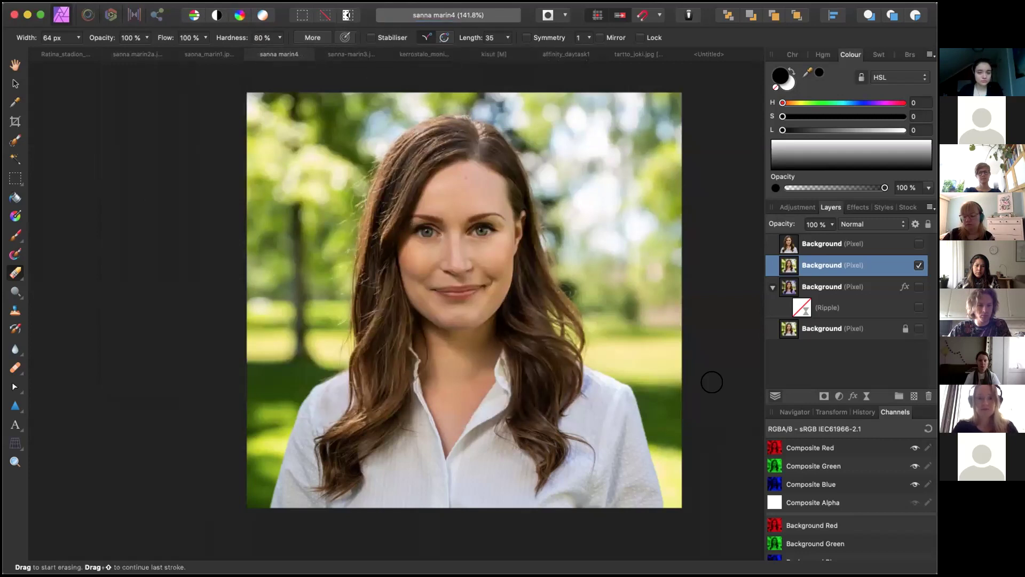
# Step: Close the saved portrait and reopen the original sanna marin4.jpg by searching for file names matching "sanna"
pyautogui.press('super+w')
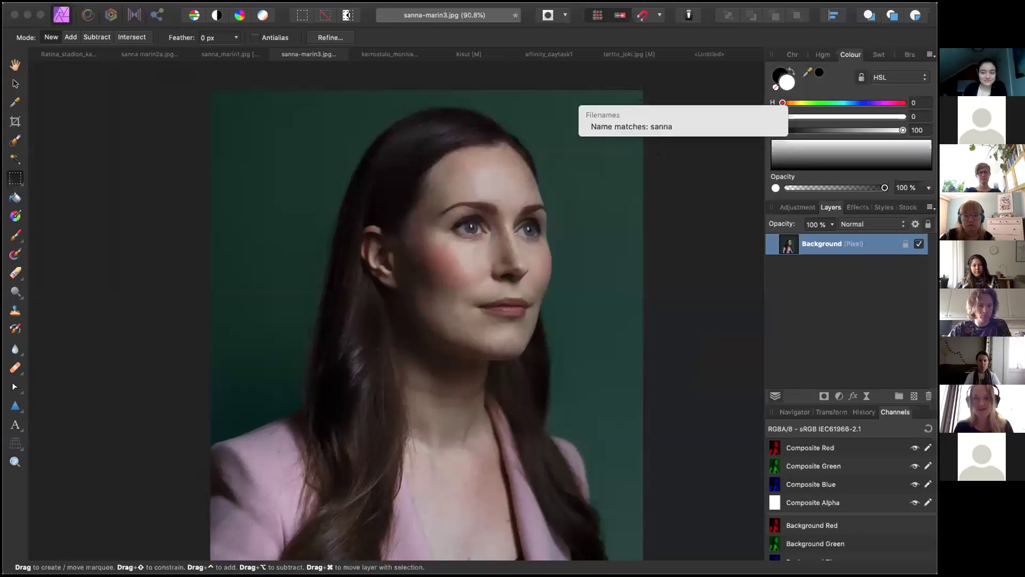
pyautogui.press('Down')
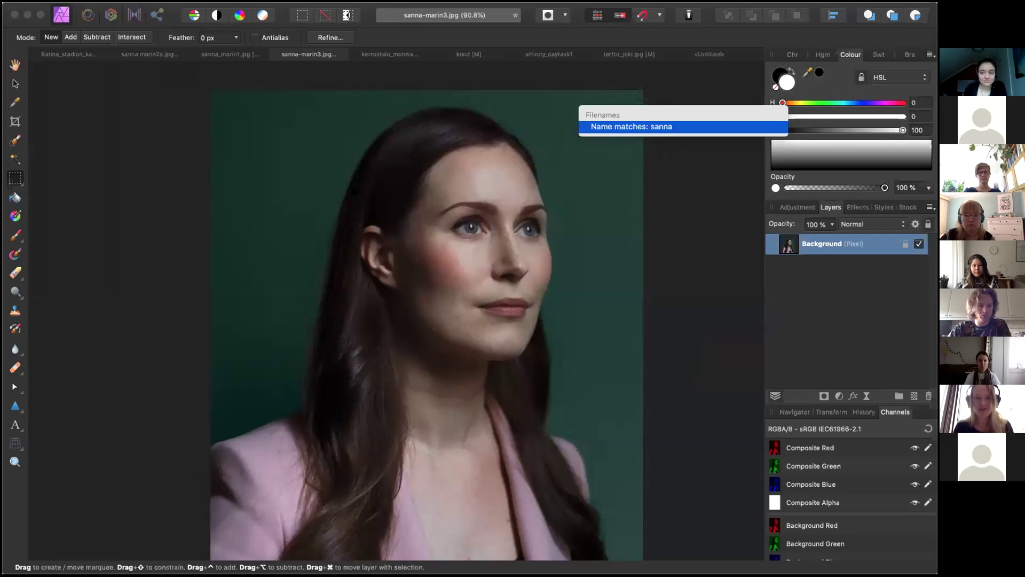
pyautogui.press('Return')
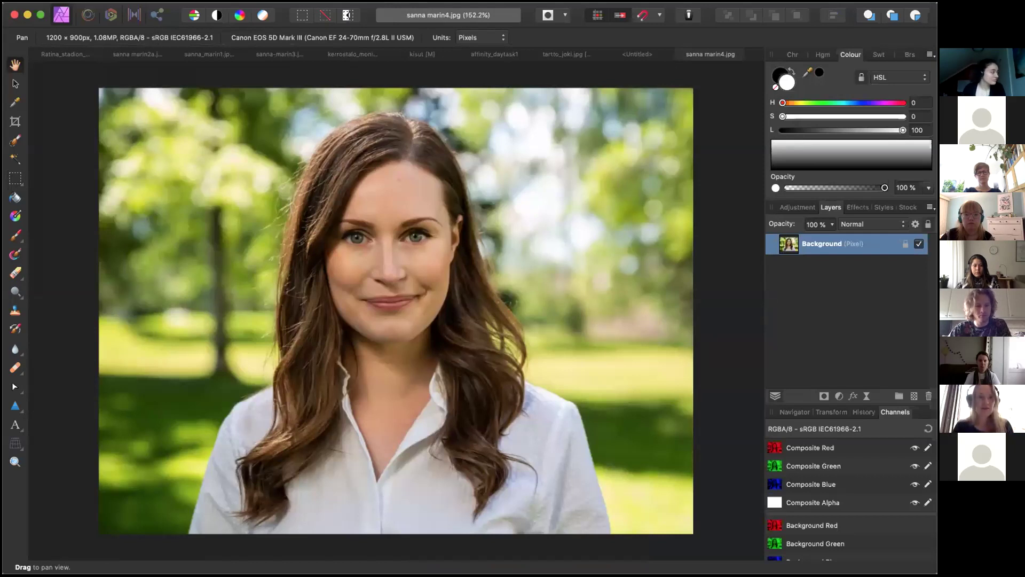
# Step: Open the Resize Document settings and view the image size in millimetres and centimetres before returning the units to pixels
pyautogui.click(203, 1)
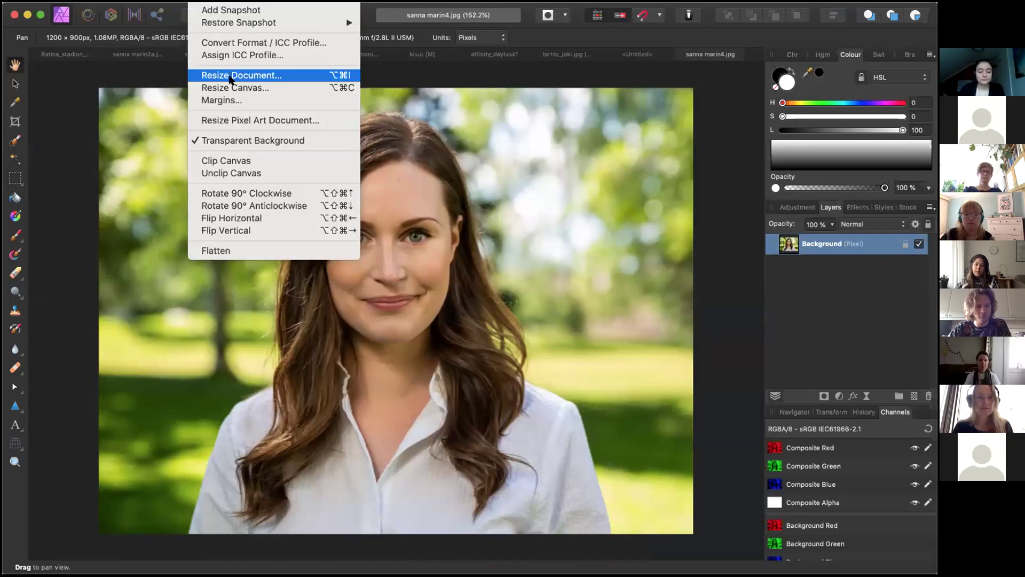
pyautogui.click(231, 80)
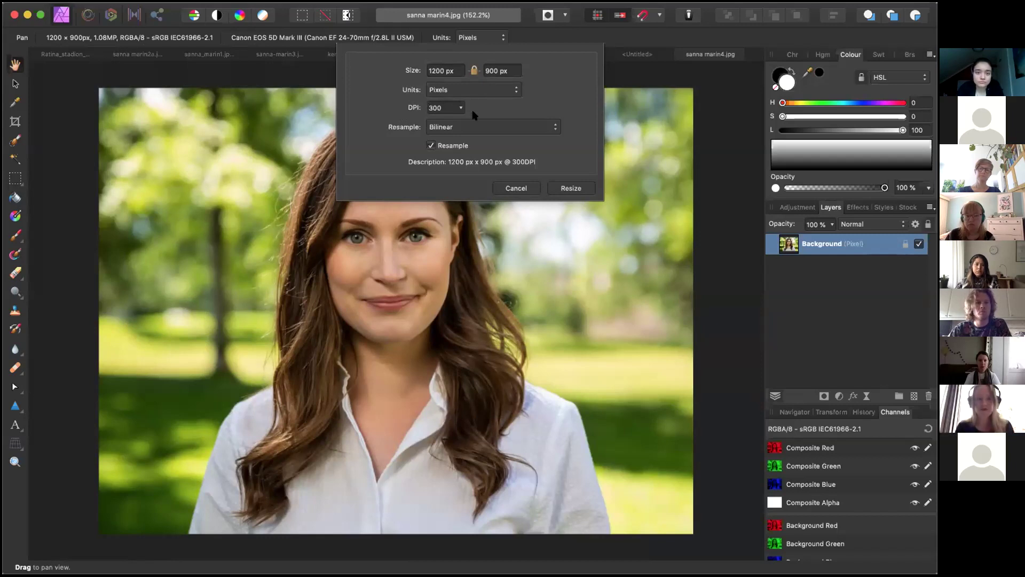
pyautogui.click(512, 90)
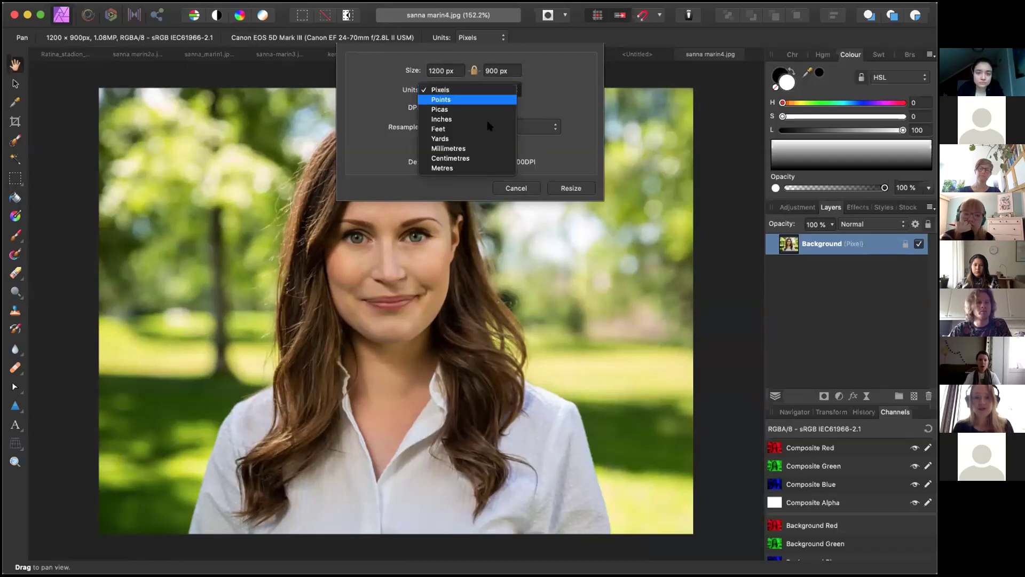
pyautogui.click(474, 150)
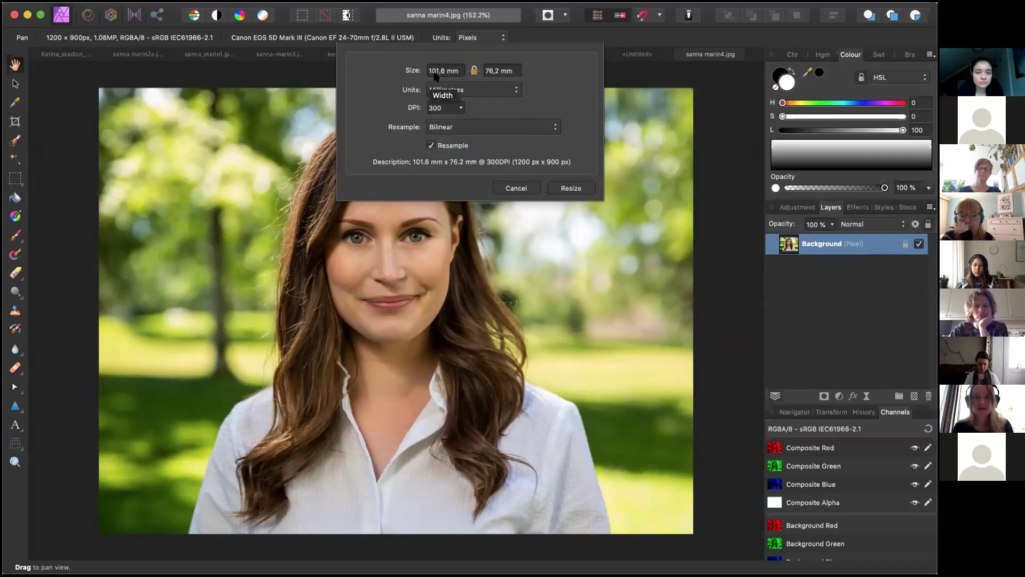
pyautogui.click(506, 91)
pyautogui.click(503, 98)
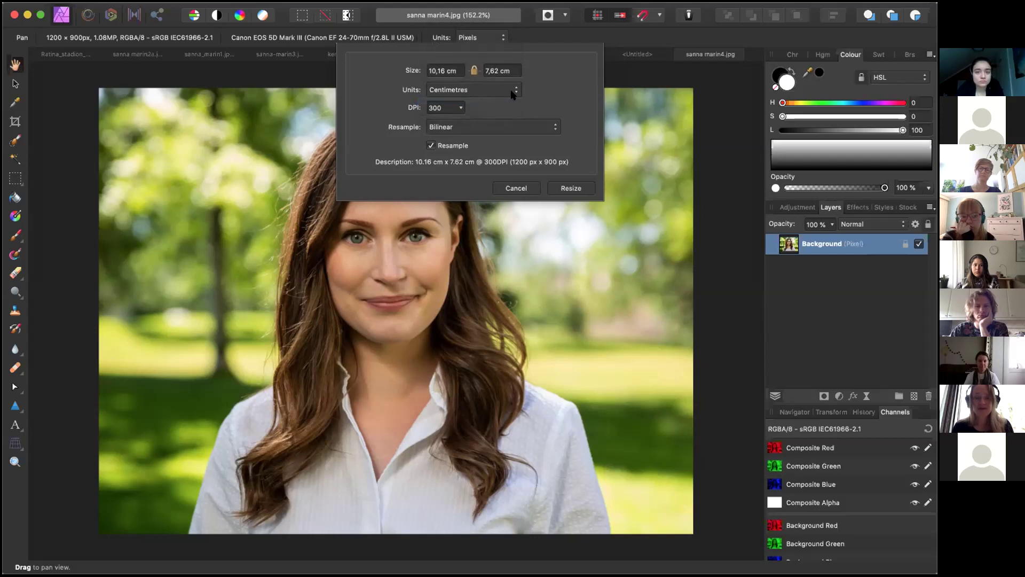
pyautogui.click(511, 92)
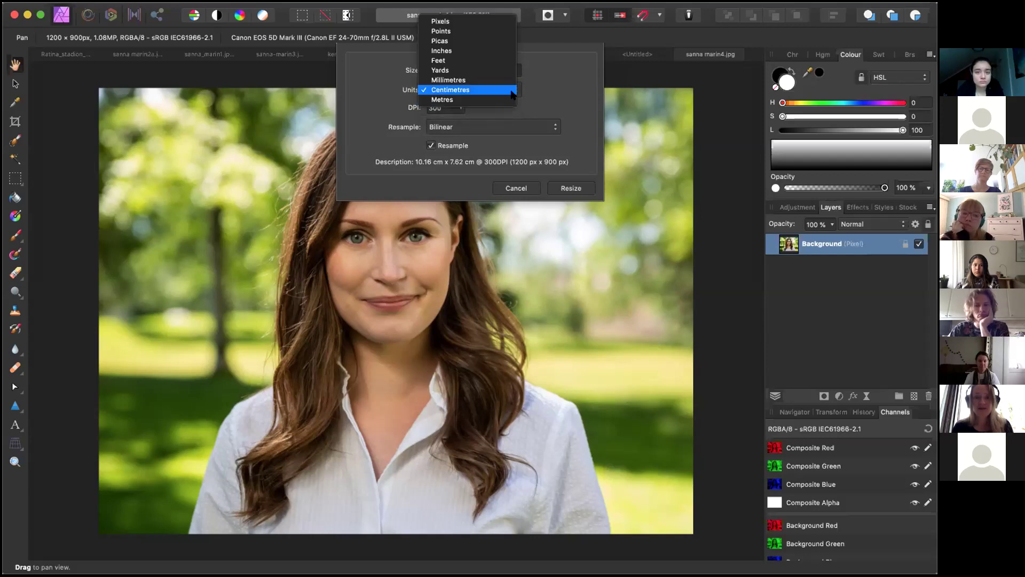
pyautogui.press('Escape')
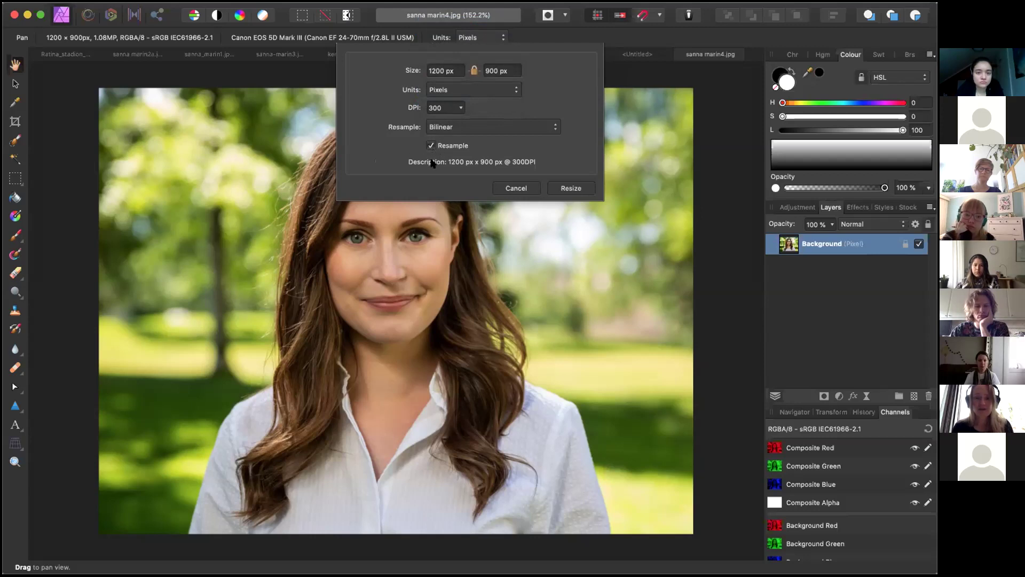
# Step: Lower the resize DPI to 192 with resampling on, and restore it to 300
pyautogui.click(460, 109)
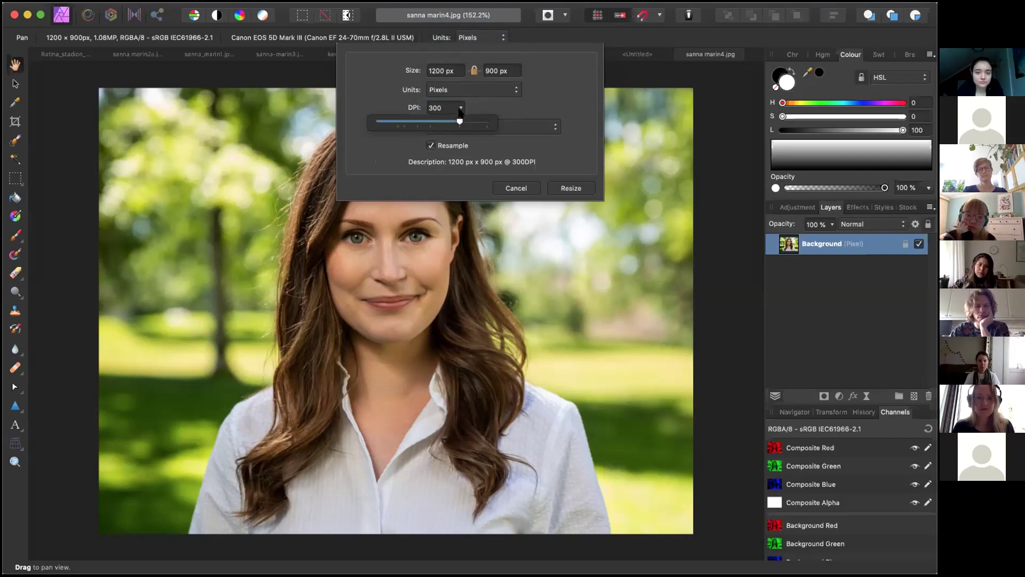
pyautogui.moveTo(459, 122); pyautogui.dragTo(430, 122)
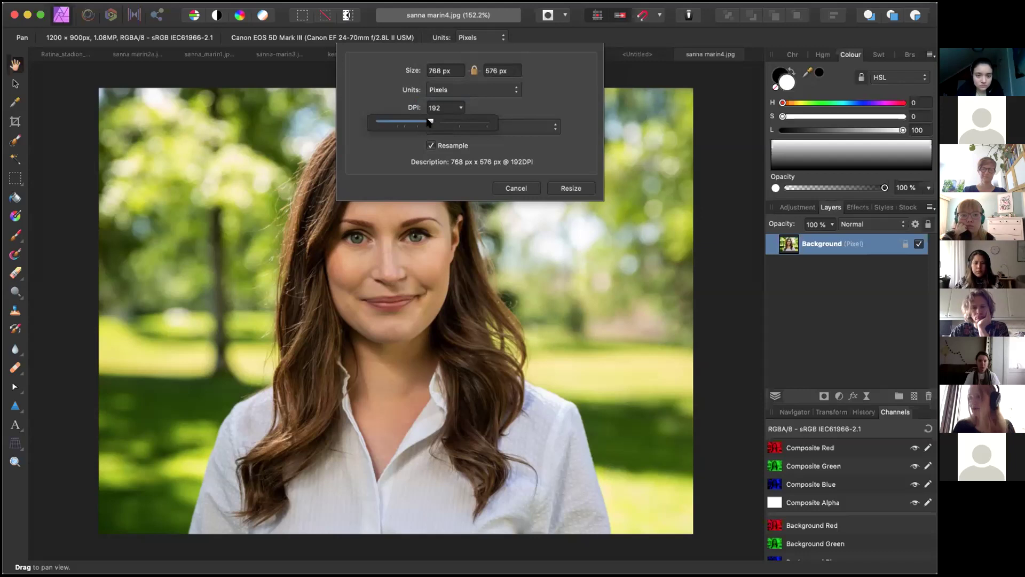
pyautogui.moveTo(430, 121); pyautogui.dragTo(459, 122)
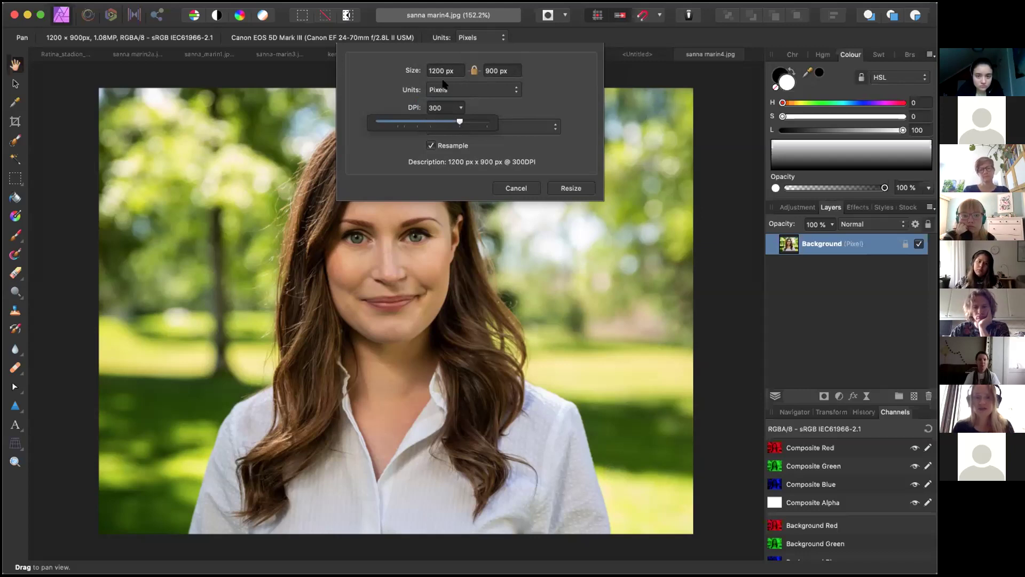
pyautogui.click(552, 95)
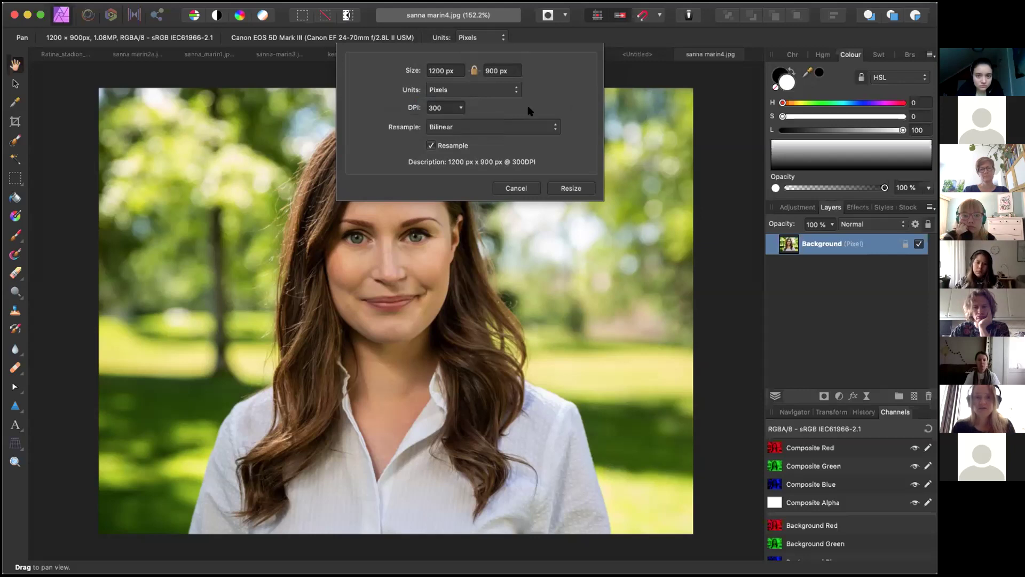
# Step: Turn off resampling in the Resize Document settings and raise the DPI to 400
pyautogui.click(430, 146)
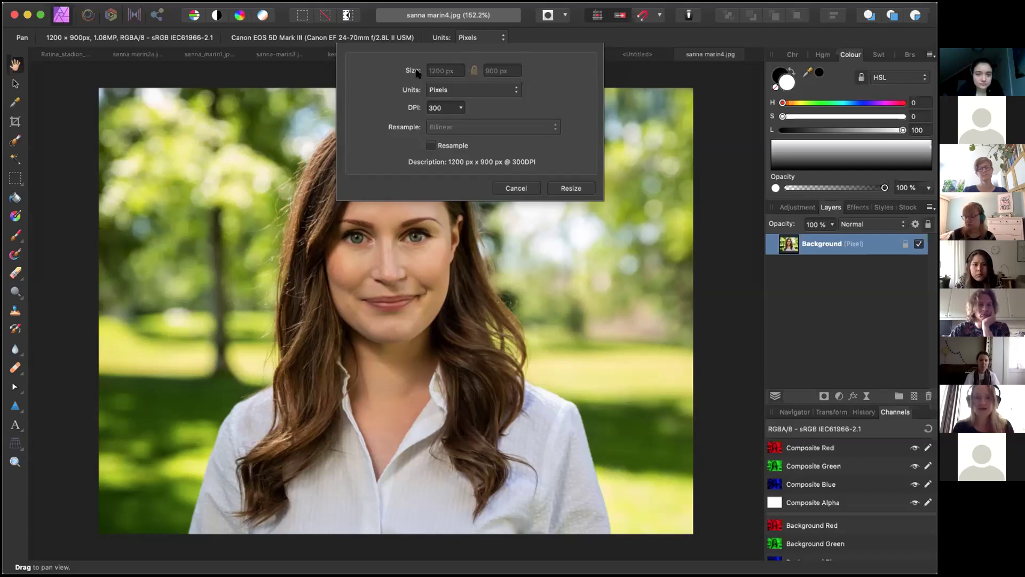
pyautogui.click(459, 108)
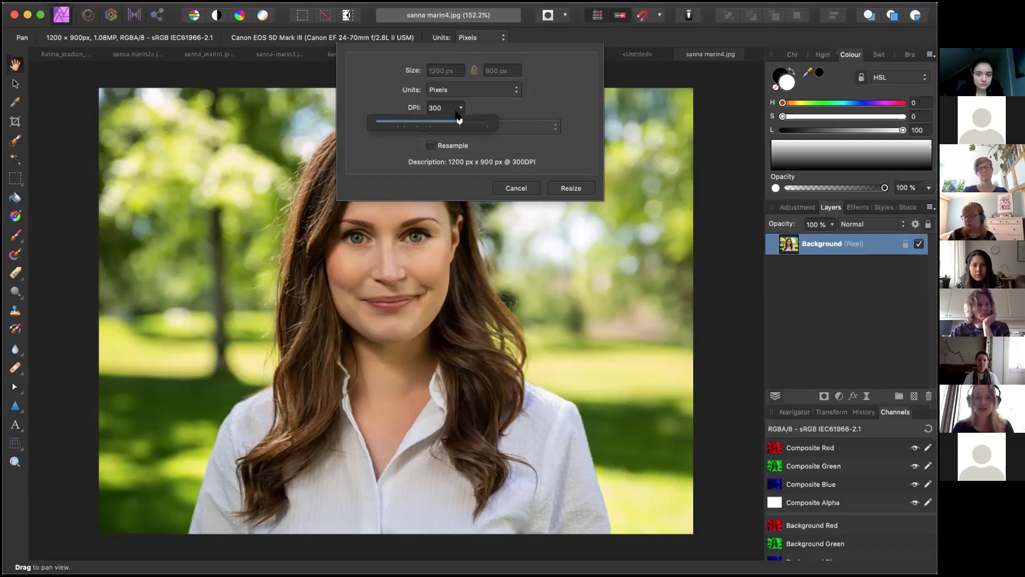
pyautogui.moveTo(458, 119); pyautogui.dragTo(486, 122)
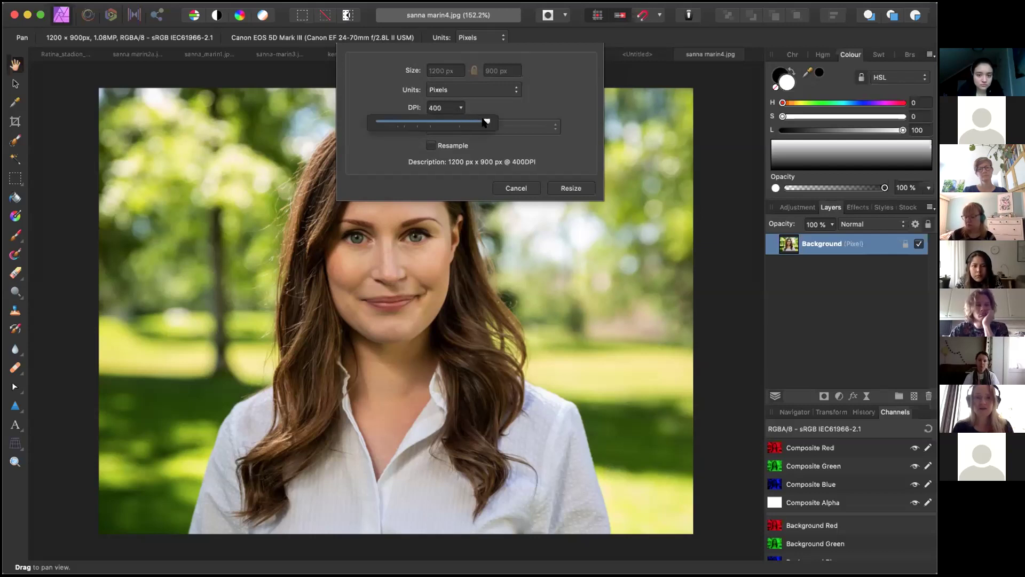
pyautogui.click(567, 98)
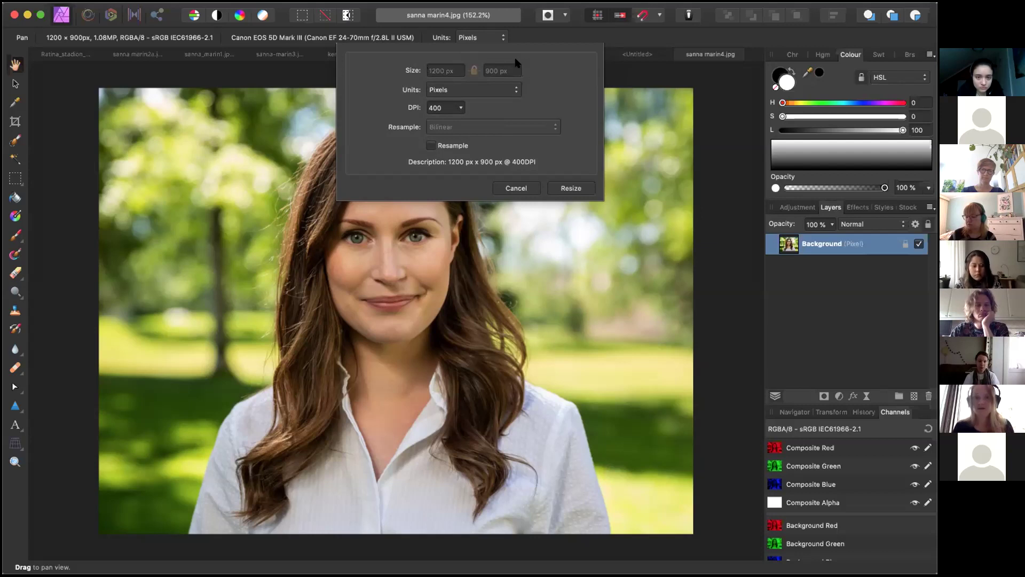
# Step: Set the resize DPI back to 300 while resampling is off
pyautogui.click(458, 108)
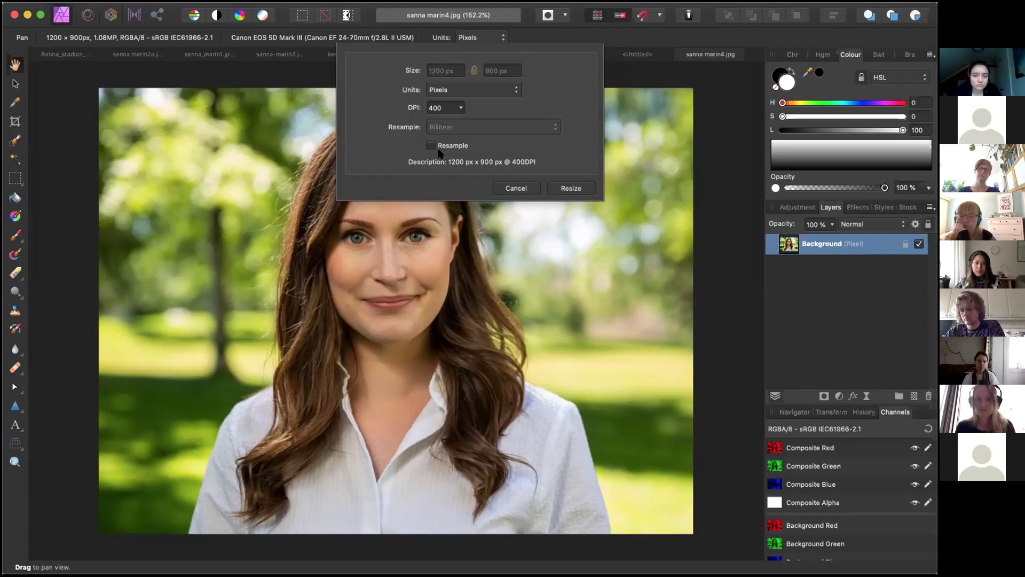
pyautogui.click(461, 109)
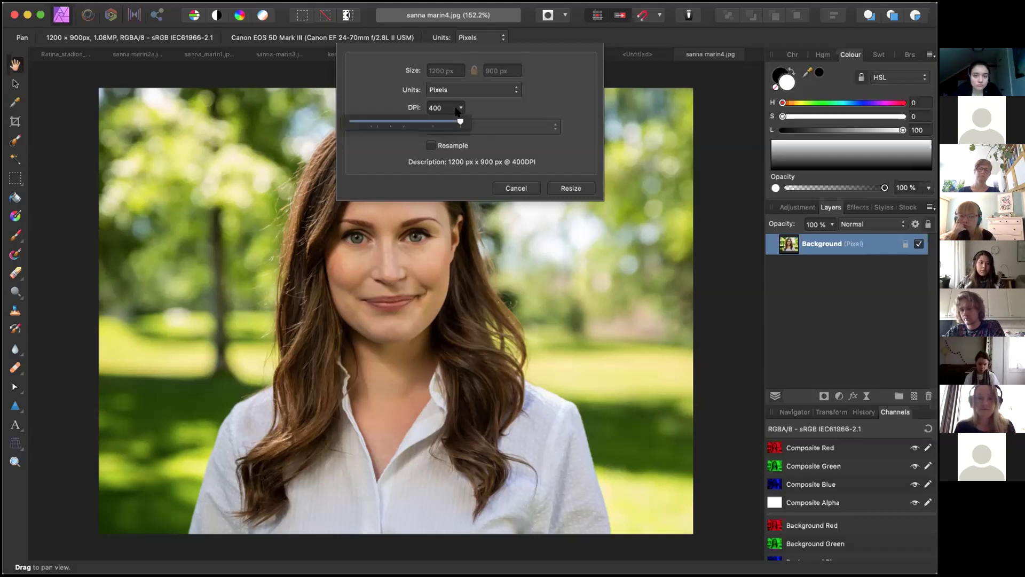
pyautogui.moveTo(459, 122); pyautogui.dragTo(430, 124)
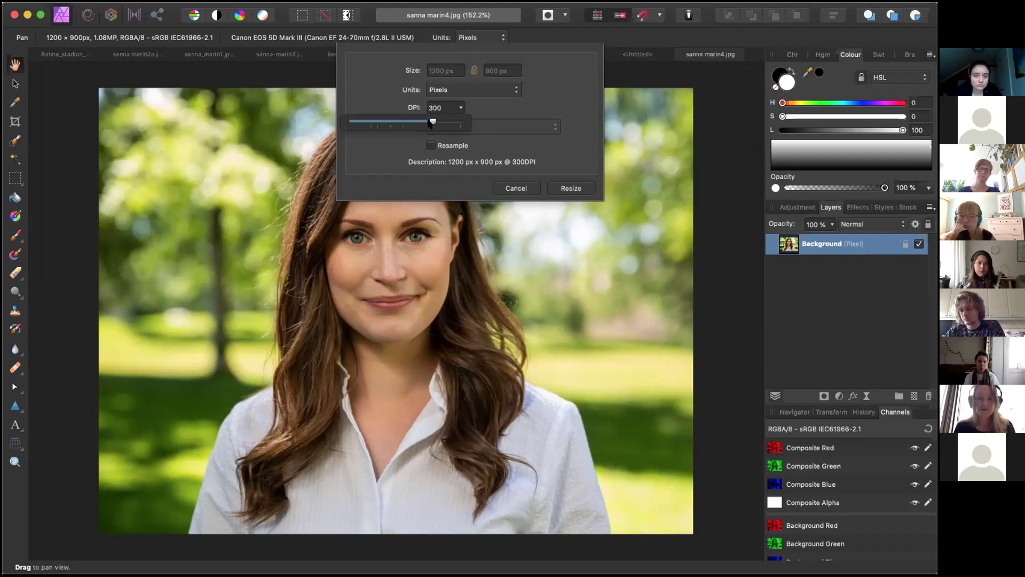
pyautogui.click(547, 105)
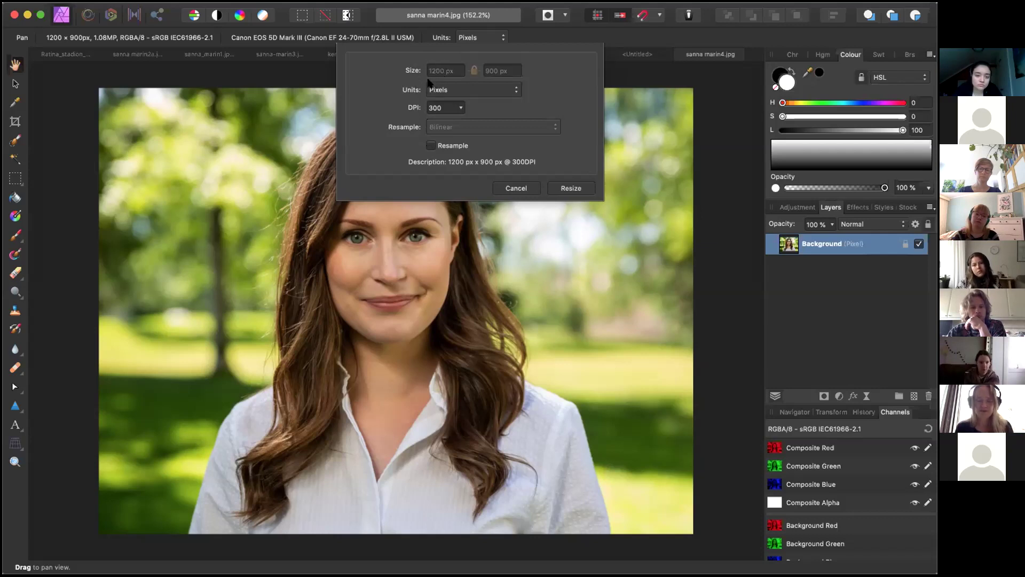
# Step: Turn resampling back on, view the available resample methods, and leave the document resize without applying it
pyautogui.click(431, 146)
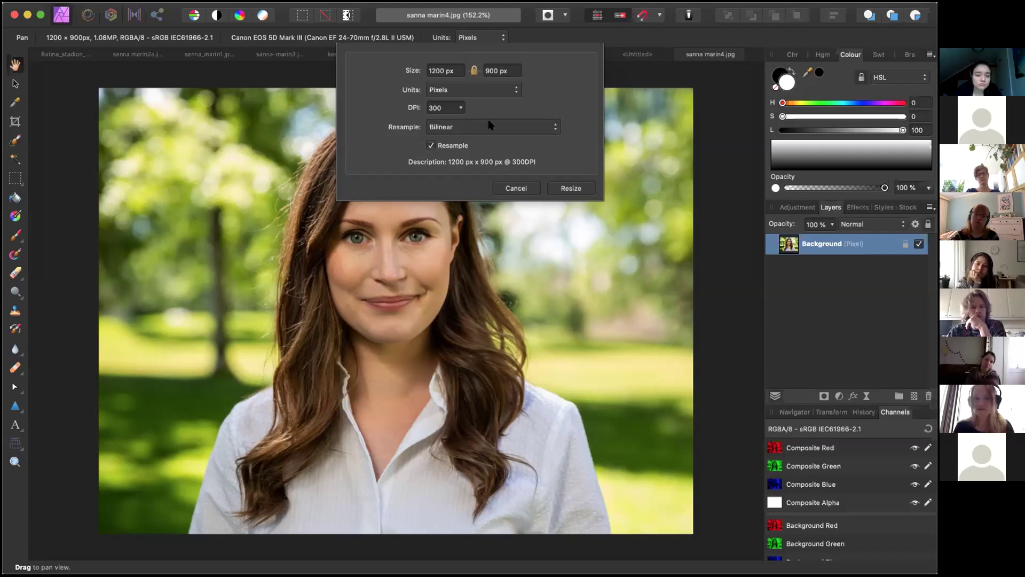
pyautogui.click(555, 128)
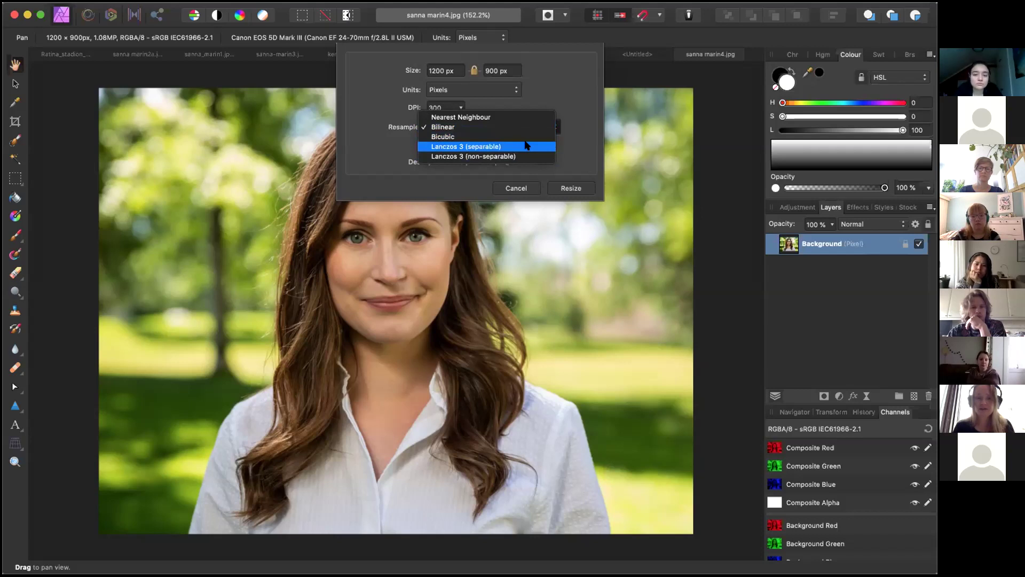
pyautogui.click(569, 79)
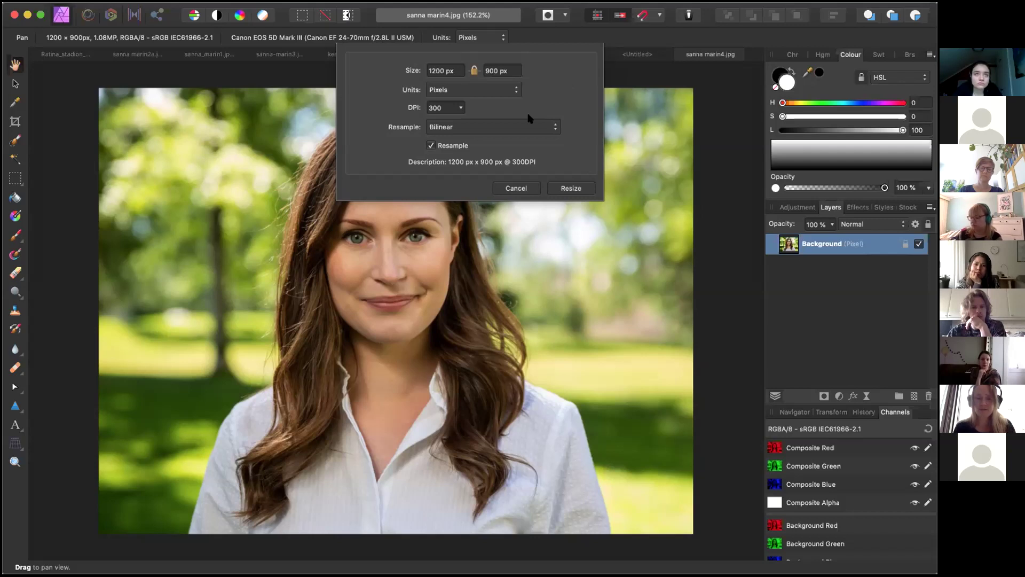
pyautogui.click(525, 189)
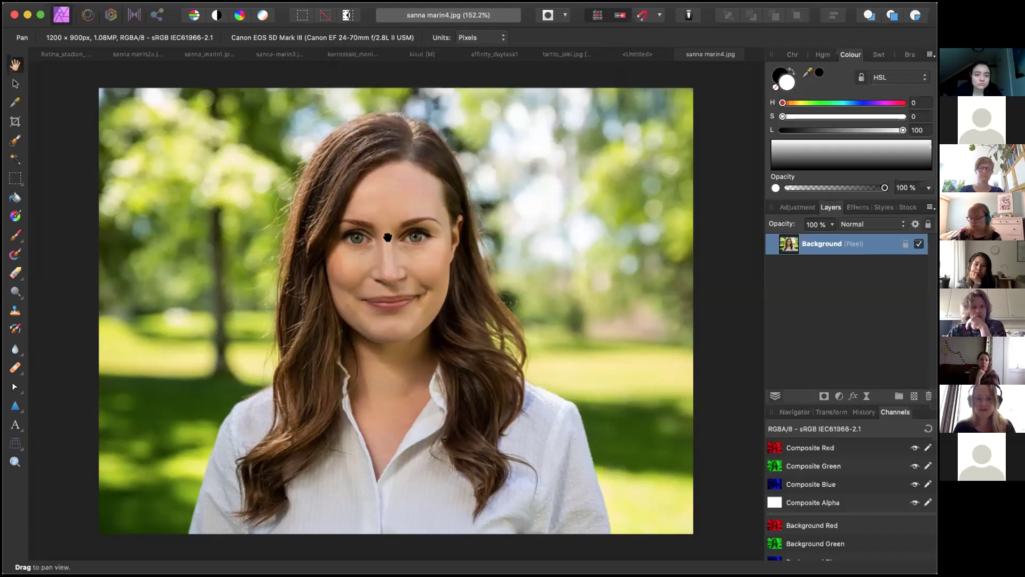
# Step: Examine the individual pixels of the portrait around the nose at about 2155% magnification
pyautogui.scroll(5, 387, 237)
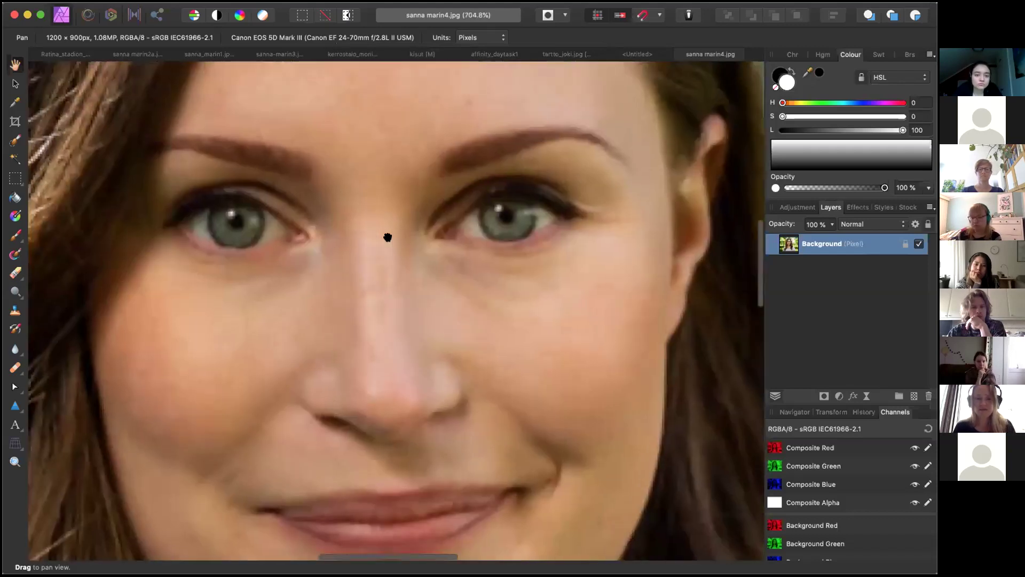
pyautogui.scroll(2, 388, 237)
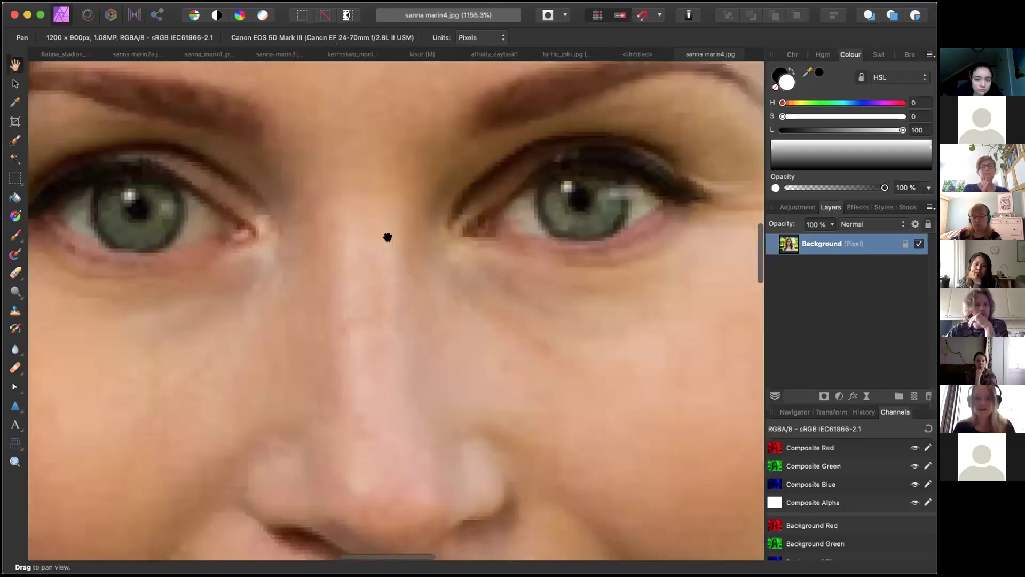
pyautogui.scroll(-5, 387, 237)
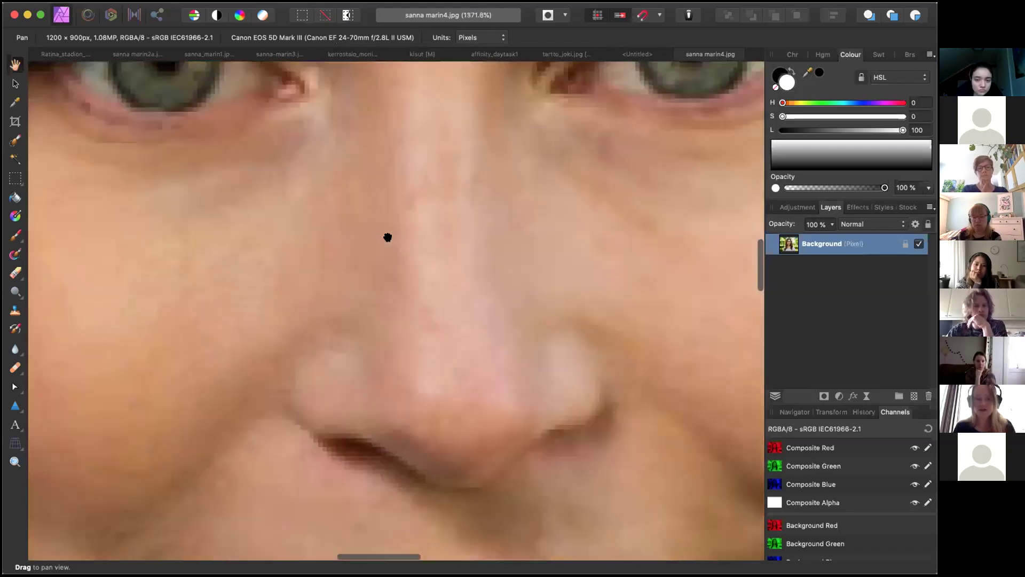
pyautogui.scroll(1, 388, 237)
pyautogui.scroll(-3, 388, 237)
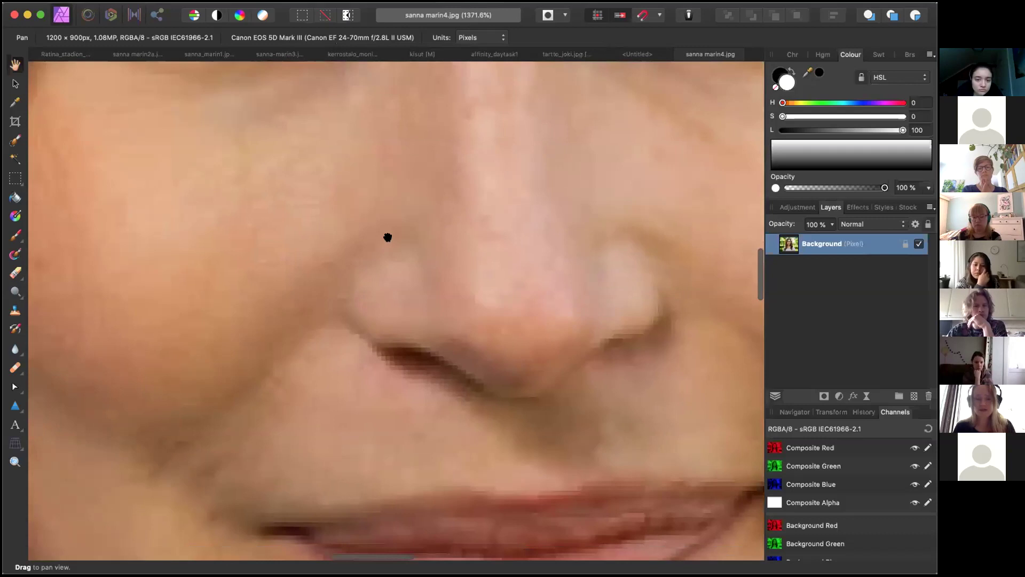
pyautogui.scroll(4, 388, 237)
pyautogui.scroll(-3, 387, 237)
pyautogui.scroll(3, 387, 237)
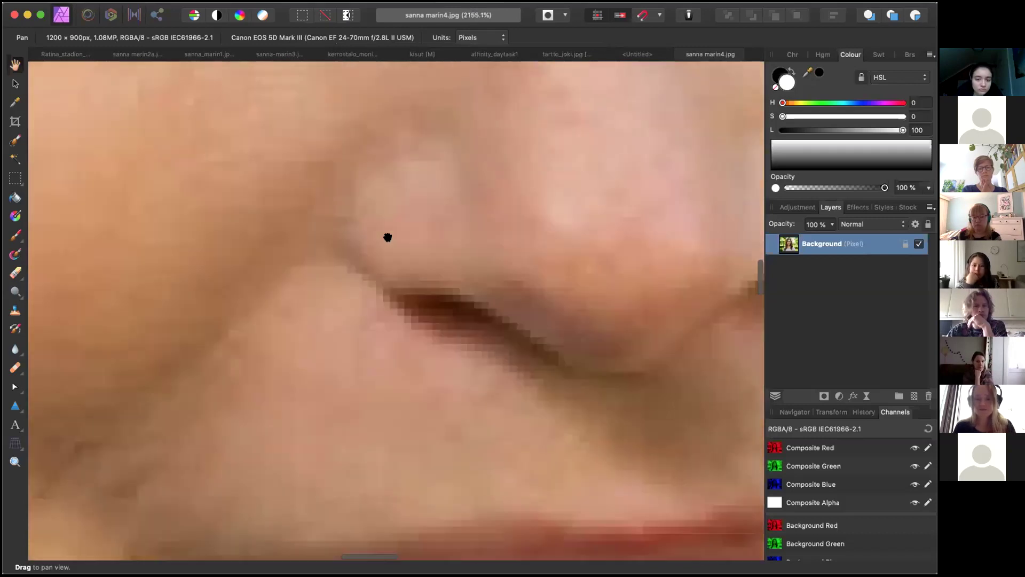
pyautogui.scroll(-3, 428, 288)
pyautogui.scroll(3, 473, 226)
pyautogui.scroll(-3, 473, 225)
pyautogui.scroll(3, 458, 256)
pyautogui.scroll(-3, 418, 253)
pyautogui.scroll(3, 418, 253)
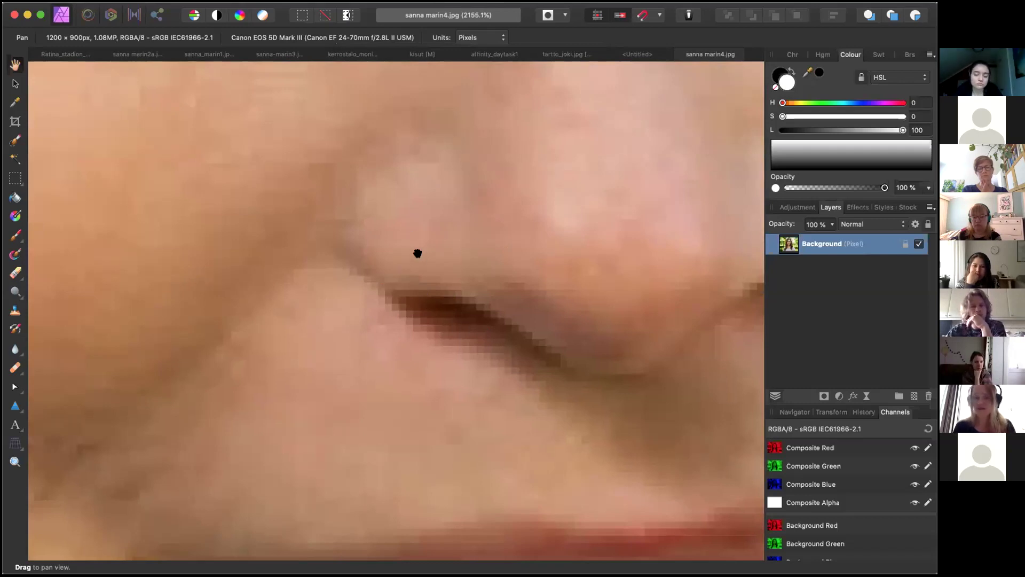
pyautogui.scroll(-3, 417, 253)
pyautogui.scroll(3, 431, 330)
pyautogui.scroll(-3, 469, 291)
pyautogui.scroll(3, 470, 293)
pyautogui.scroll(-3, 470, 292)
pyautogui.scroll(3, 337, 297)
pyautogui.scroll(-3, 337, 298)
pyautogui.scroll(3, 476, 343)
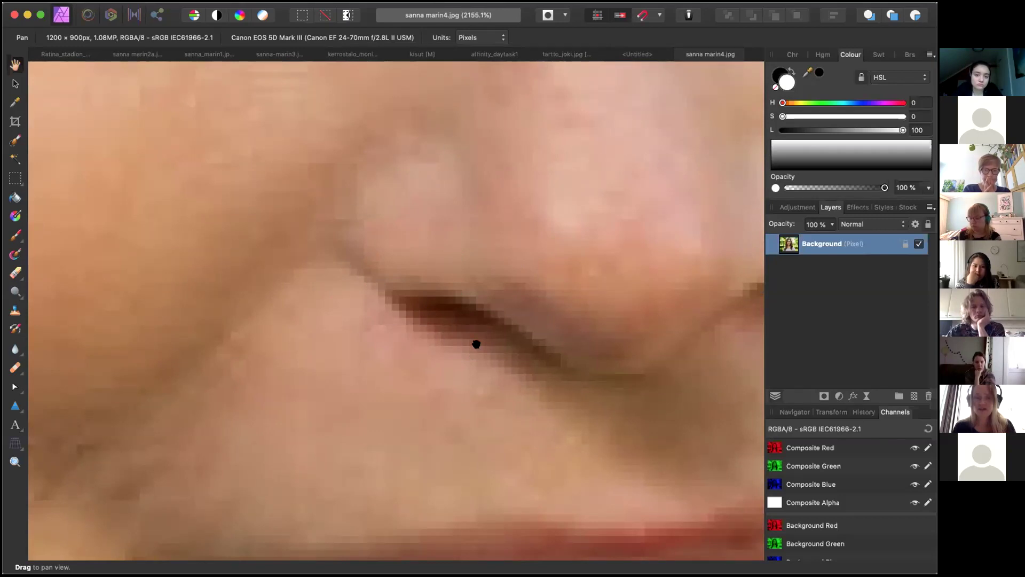
pyautogui.scroll(-3, 476, 343)
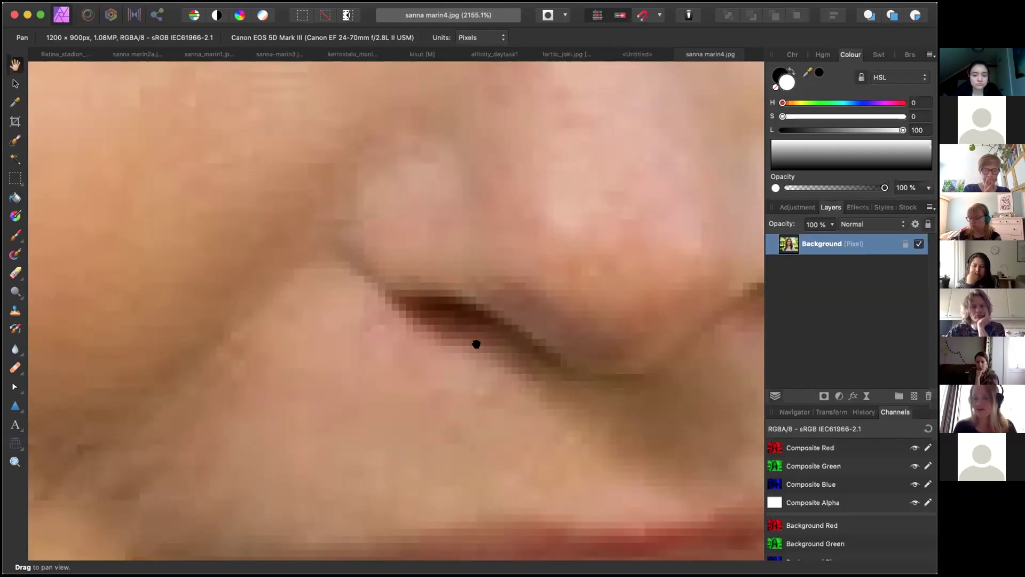
pyautogui.scroll(3, 476, 344)
pyautogui.scroll(-3, 476, 344)
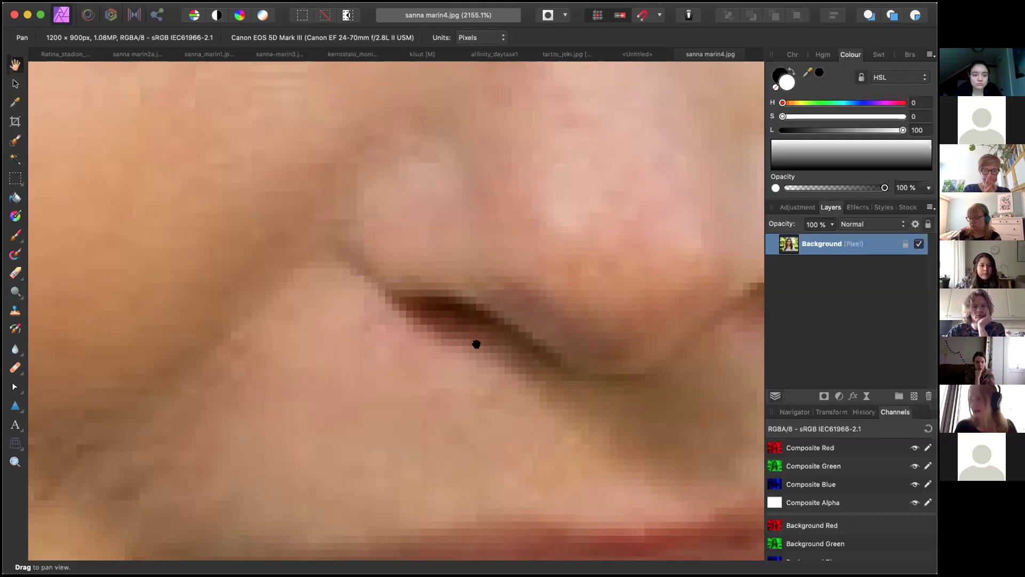
pyautogui.scroll(3, 476, 343)
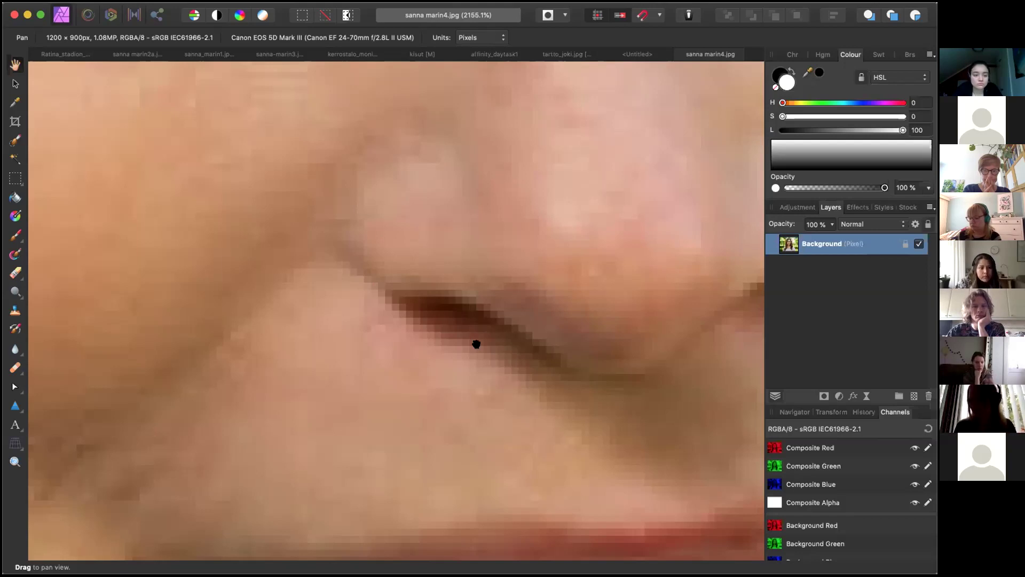
pyautogui.scroll(-3, 476, 343)
pyautogui.scroll(3, 476, 343)
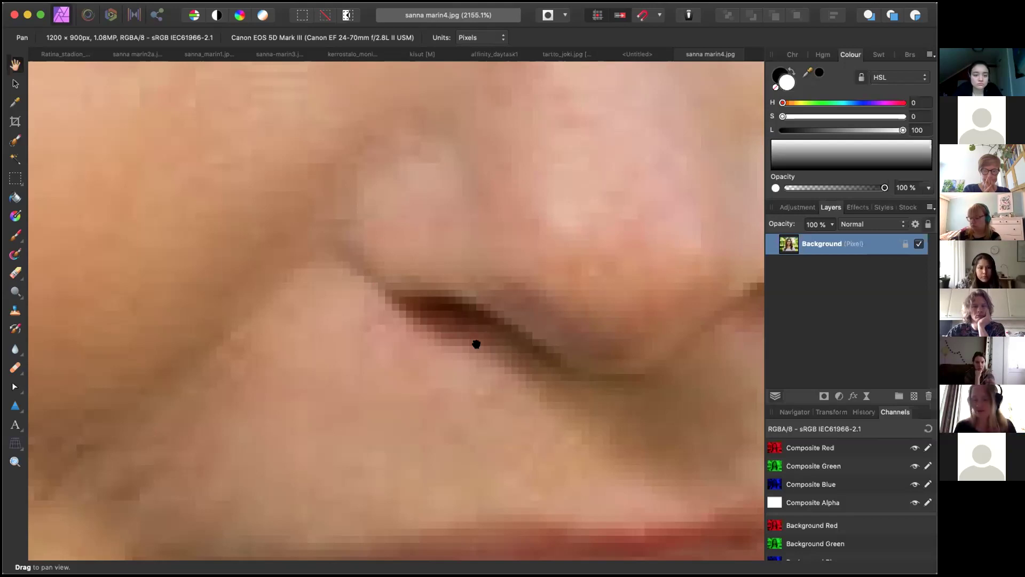
pyautogui.scroll(-3, 476, 344)
pyautogui.scroll(3, 476, 344)
pyautogui.scroll(-3, 476, 344)
pyautogui.scroll(3, 476, 344)
pyautogui.scroll(-3, 476, 344)
pyautogui.scroll(3, 476, 343)
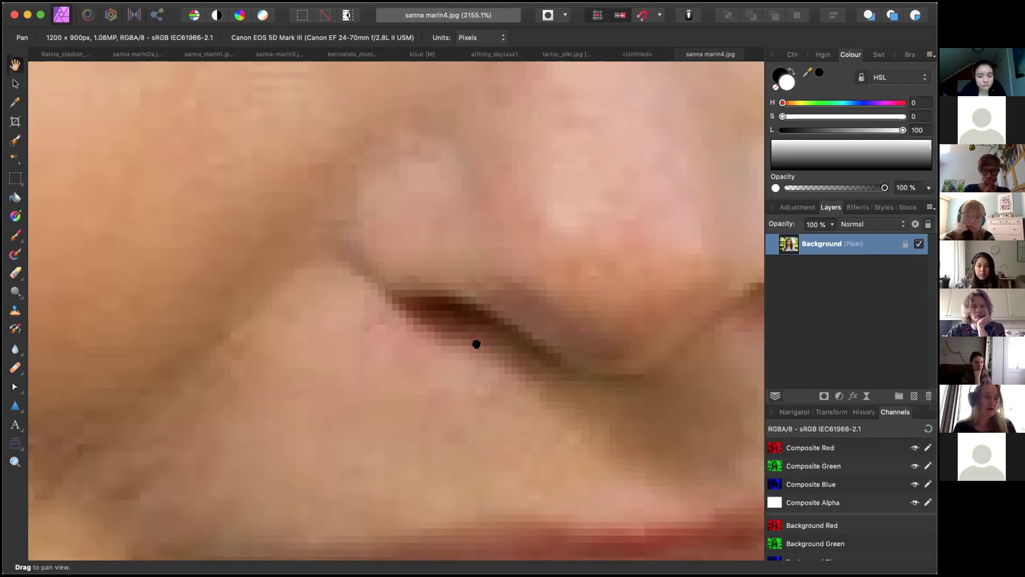
pyautogui.scroll(-3, 477, 344)
pyautogui.scroll(3, 476, 343)
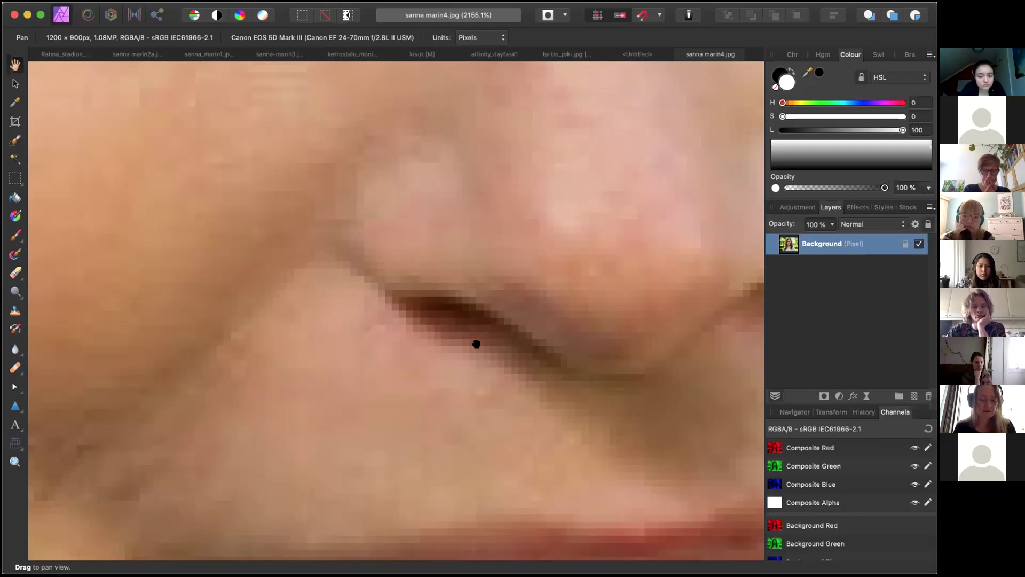
pyautogui.scroll(-3, 476, 343)
pyautogui.scroll(3, 477, 343)
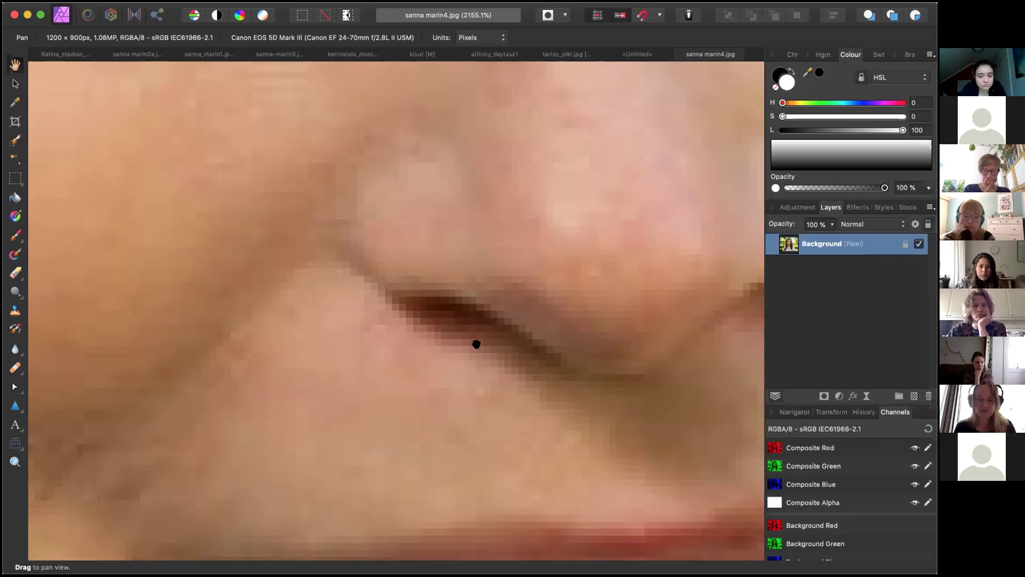
pyautogui.scroll(-3, 477, 344)
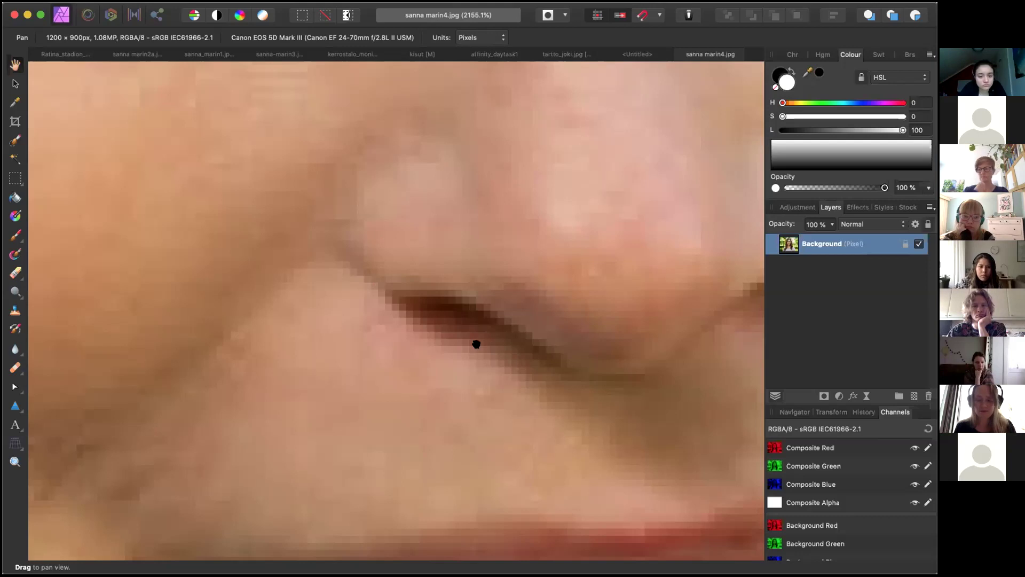
pyautogui.scroll(3, 476, 344)
pyautogui.scroll(-3, 476, 344)
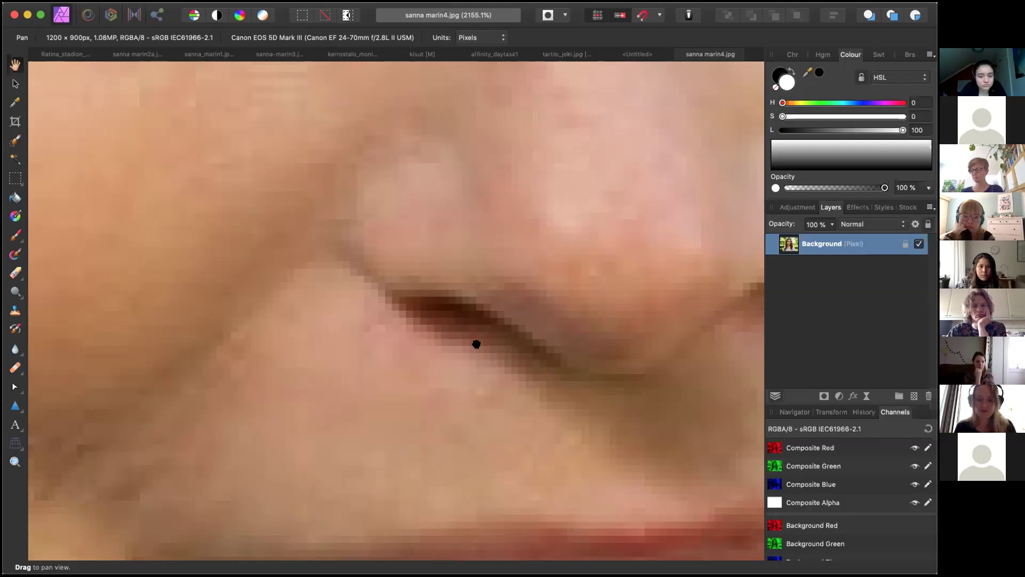
pyautogui.scroll(3, 476, 344)
pyautogui.scroll(-3, 476, 344)
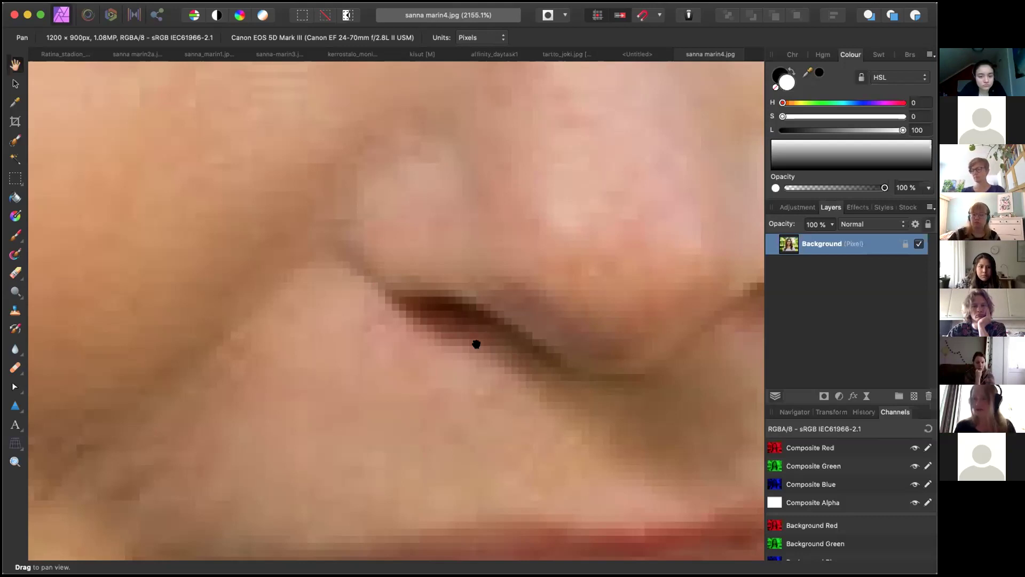
pyautogui.scroll(3, 476, 344)
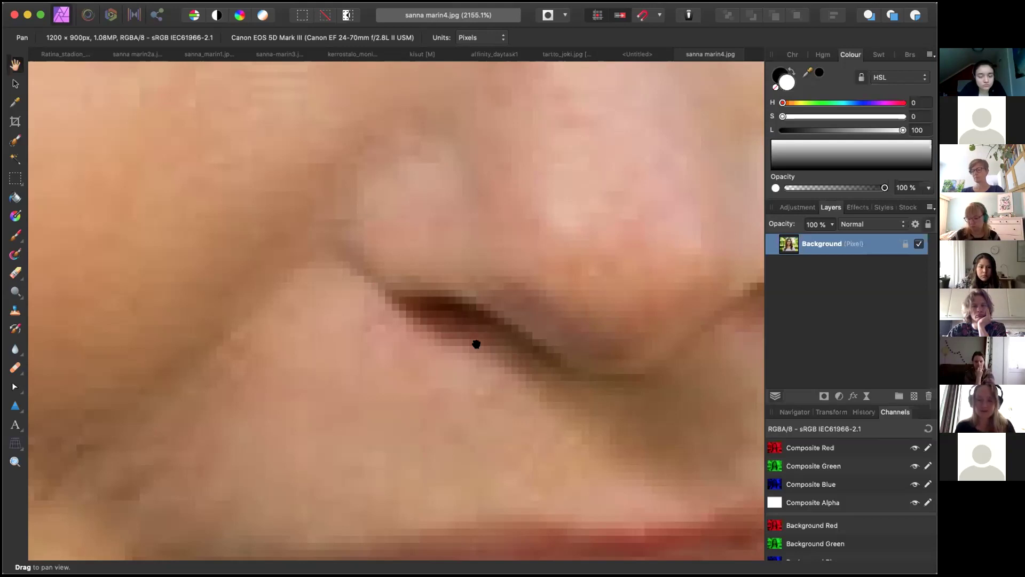
pyautogui.scroll(-3, 476, 344)
pyautogui.scroll(3, 476, 344)
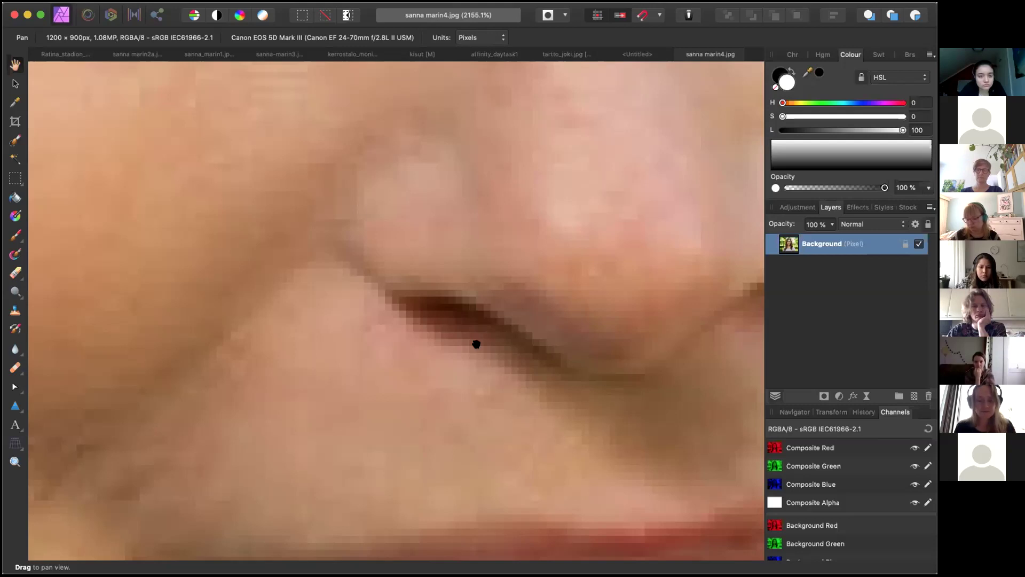
pyautogui.scroll(-3, 477, 344)
pyautogui.scroll(3, 476, 344)
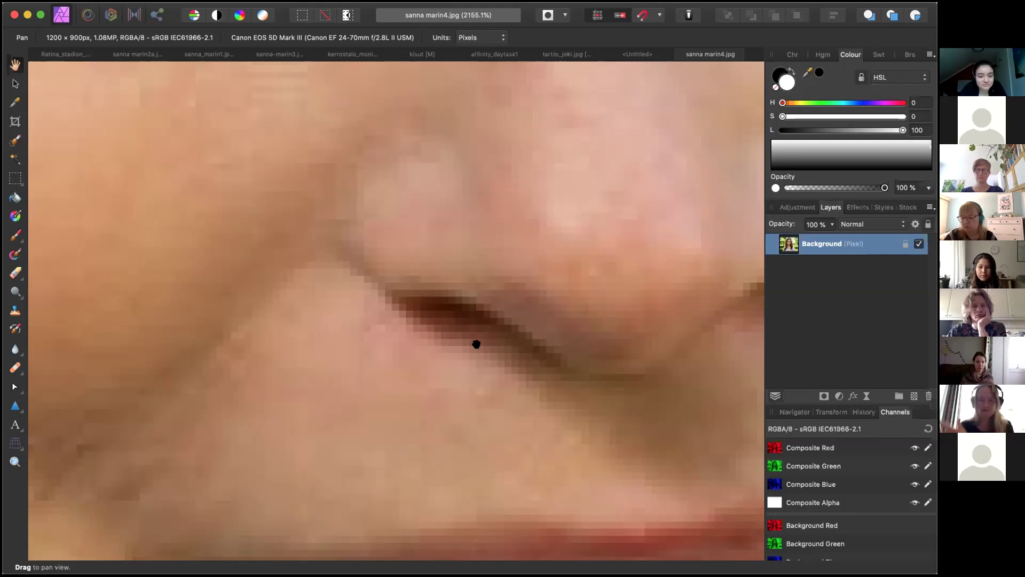
pyautogui.scroll(-3, 476, 344)
pyautogui.scroll(3, 476, 343)
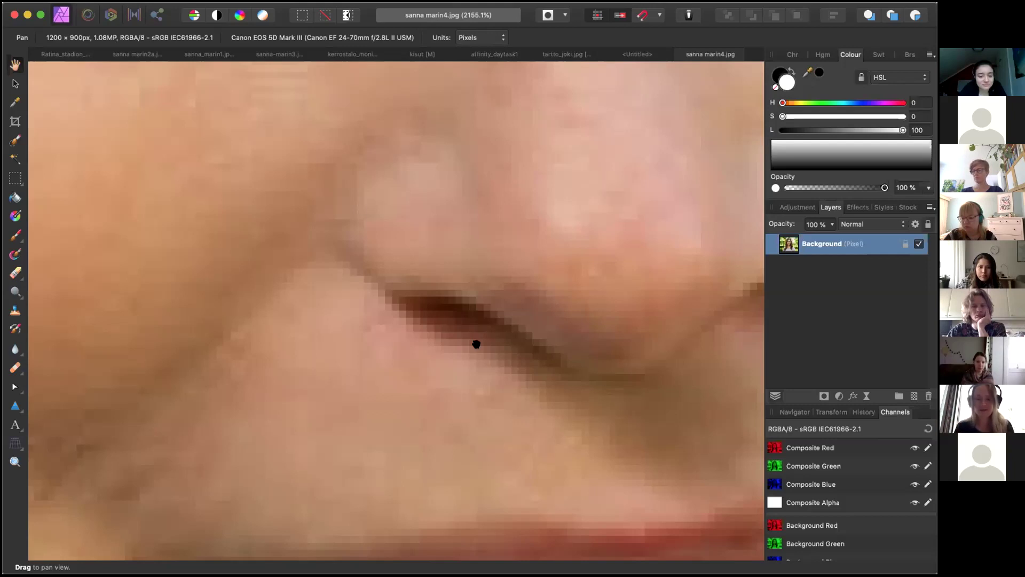
pyautogui.scroll(-3, 476, 343)
pyautogui.scroll(-2, 476, 343)
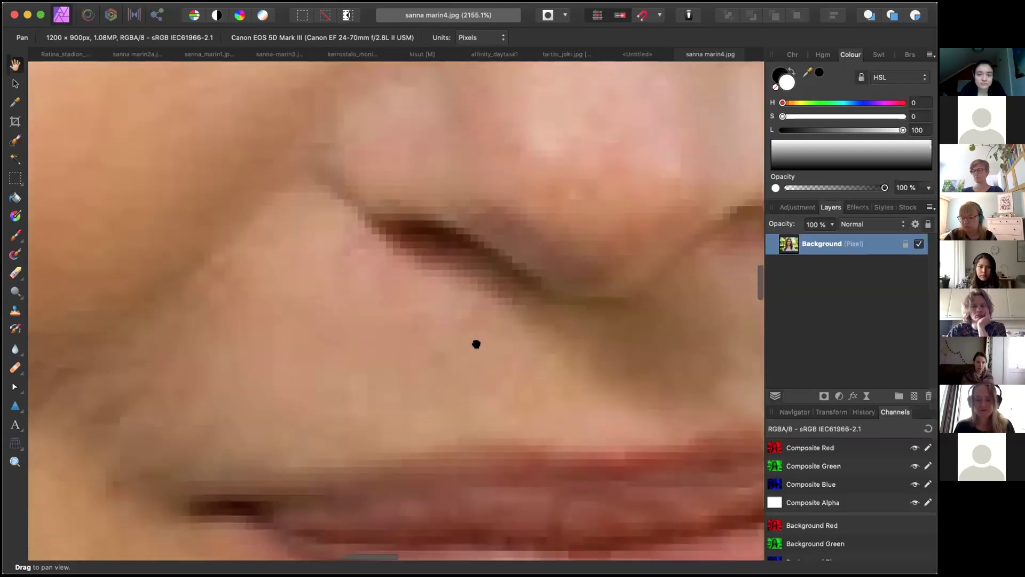
pyautogui.scroll(3, 477, 344)
pyautogui.scroll(-3, 476, 344)
pyautogui.scroll(3, 476, 344)
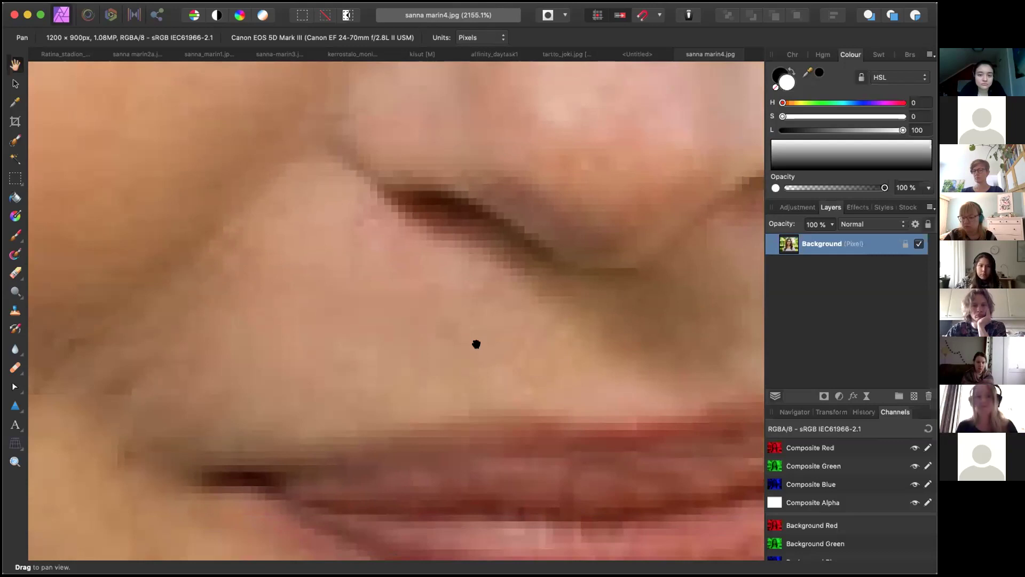
pyautogui.scroll(-3, 476, 344)
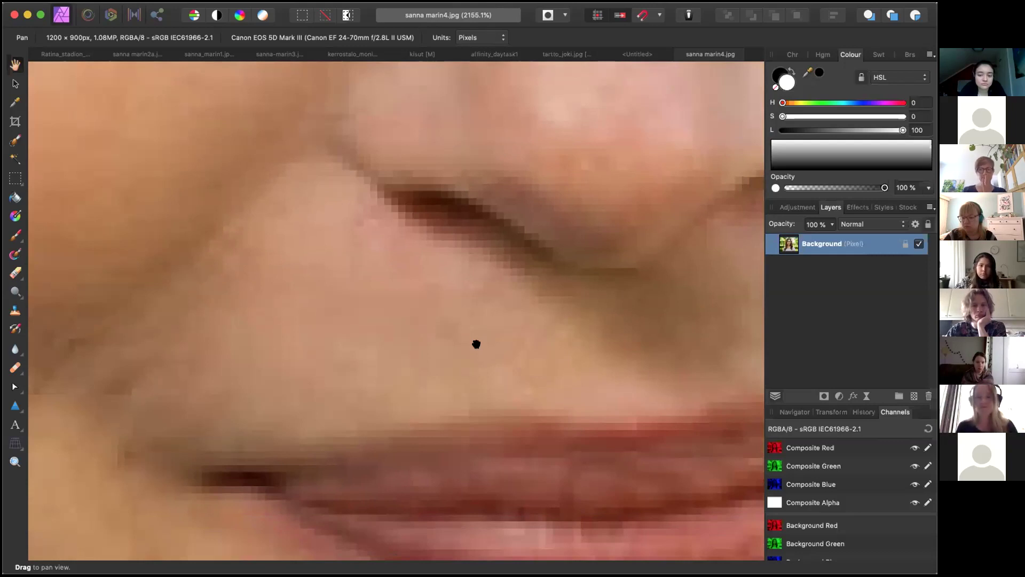
pyautogui.scroll(3, 476, 344)
pyautogui.scroll(-3, 476, 344)
pyautogui.scroll(3, 477, 344)
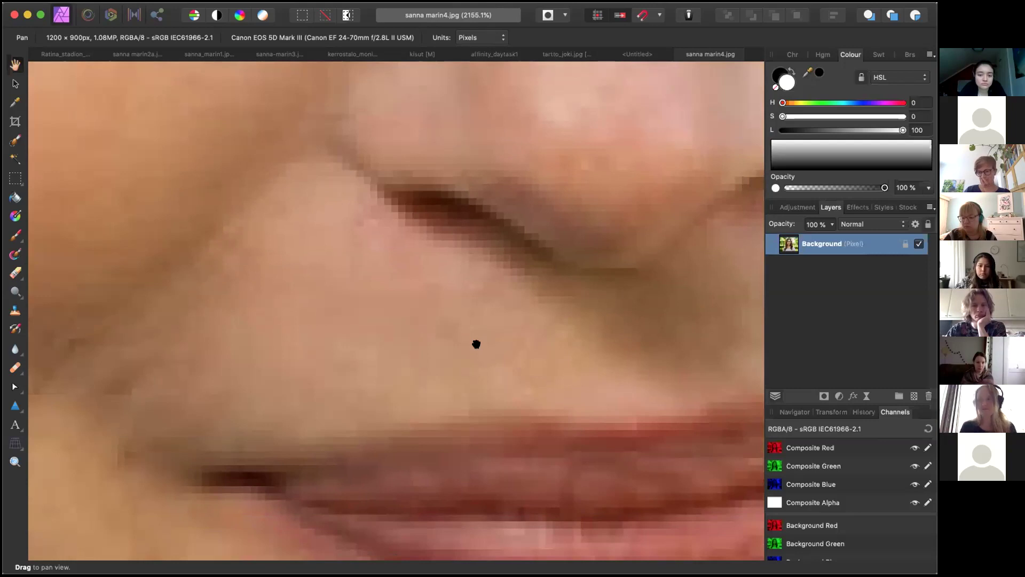
pyautogui.scroll(-3, 476, 344)
pyautogui.scroll(3, 476, 344)
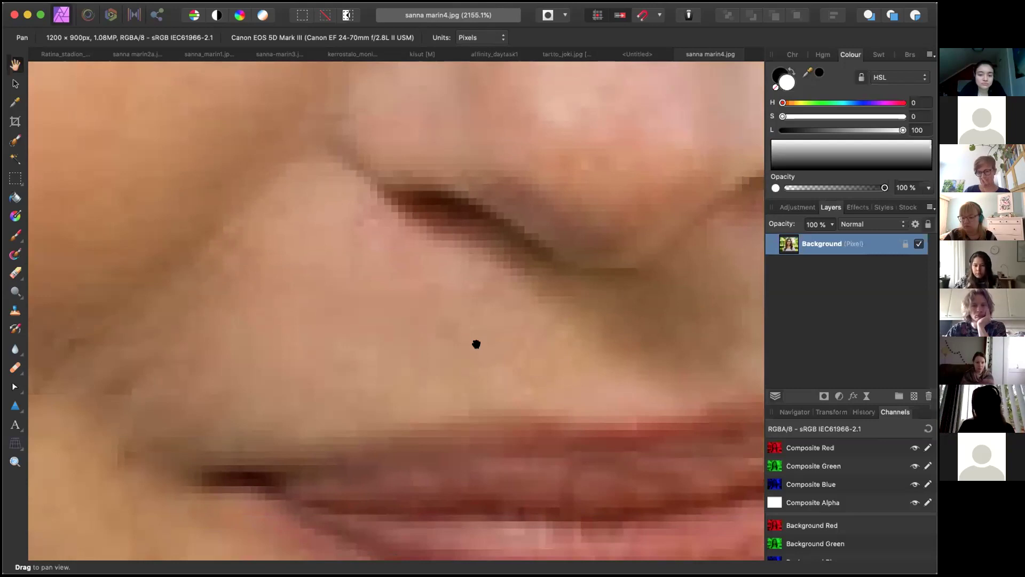
pyautogui.scroll(-3, 476, 344)
pyautogui.scroll(3, 476, 344)
pyautogui.scroll(-3, 476, 344)
pyautogui.scroll(3, 476, 344)
pyautogui.scroll(-3, 477, 344)
pyautogui.scroll(3, 460, 341)
pyautogui.scroll(-3, 460, 341)
pyautogui.scroll(3, 460, 340)
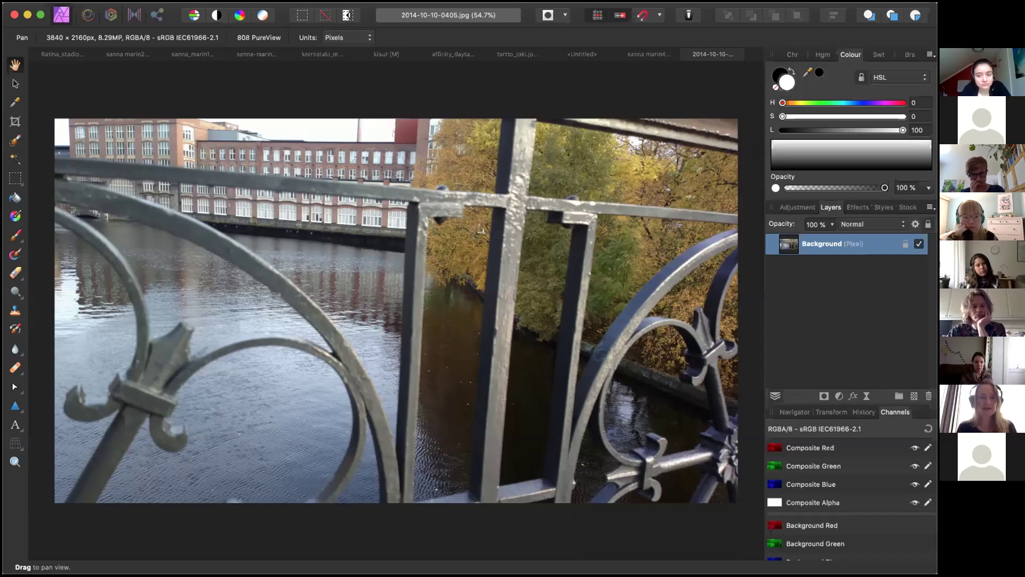
# Step: View the bridge railing photo's document size in Centimetres in the Resize Document settings, leaving the image unresized
pyautogui.click(257, 1)
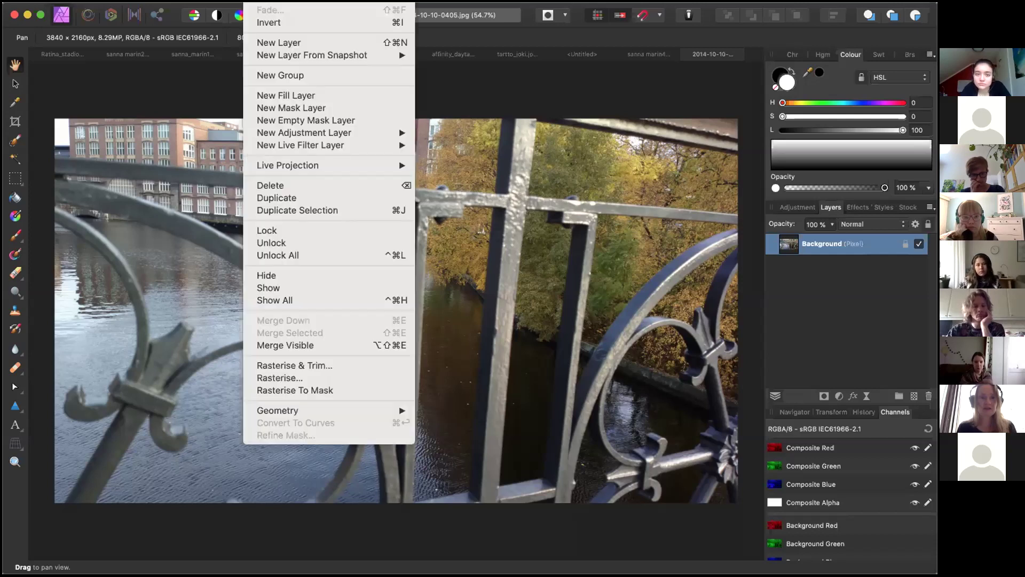
pyautogui.moveTo(199, 0)
pyautogui.click(230, 75)
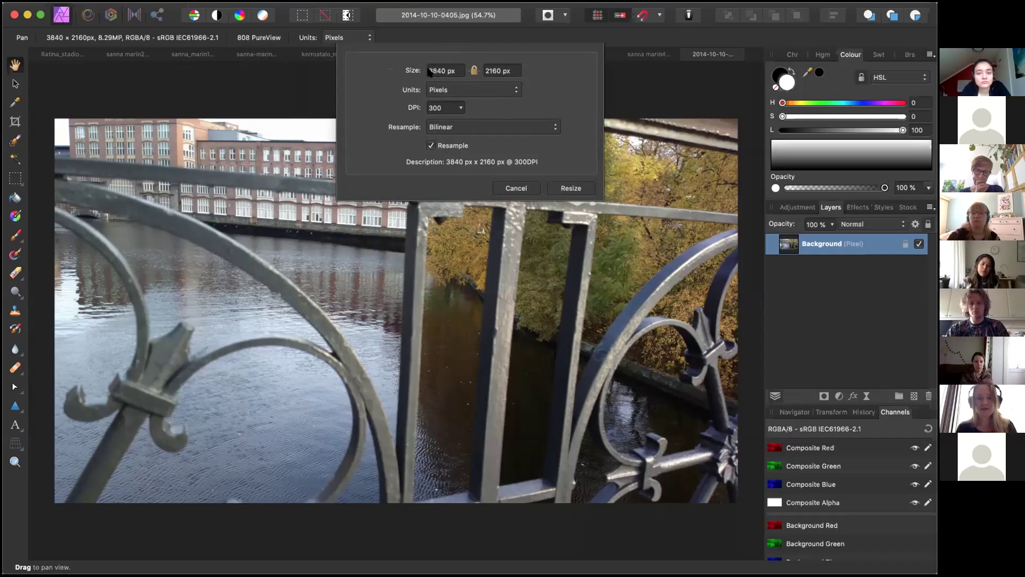
pyautogui.click(494, 90)
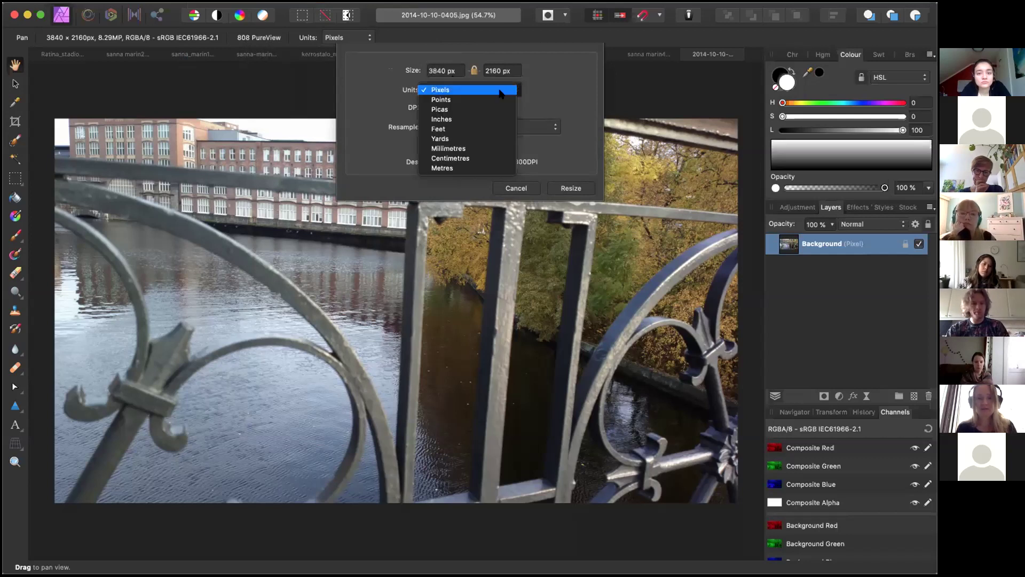
pyautogui.click(480, 158)
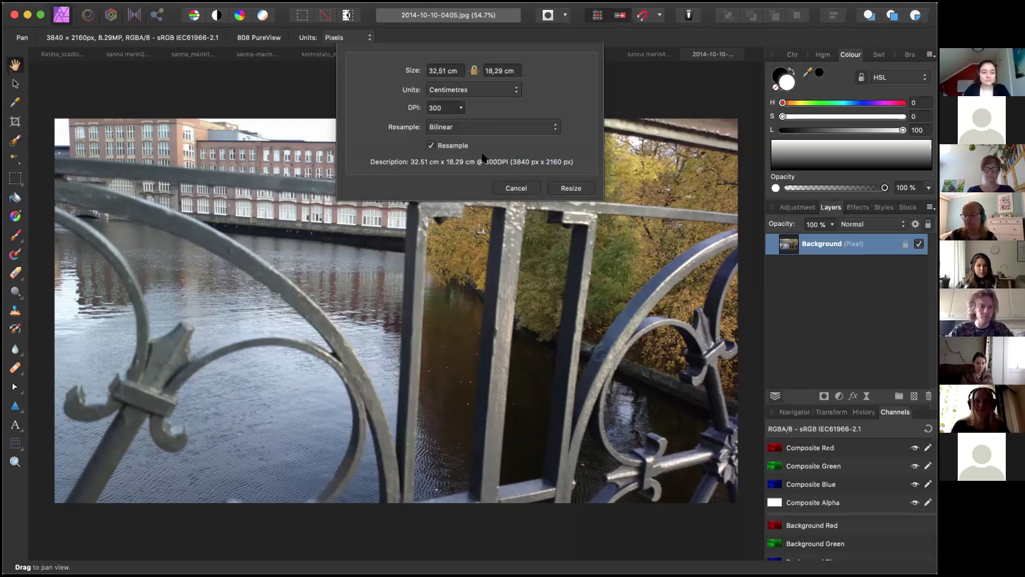
pyautogui.click(515, 187)
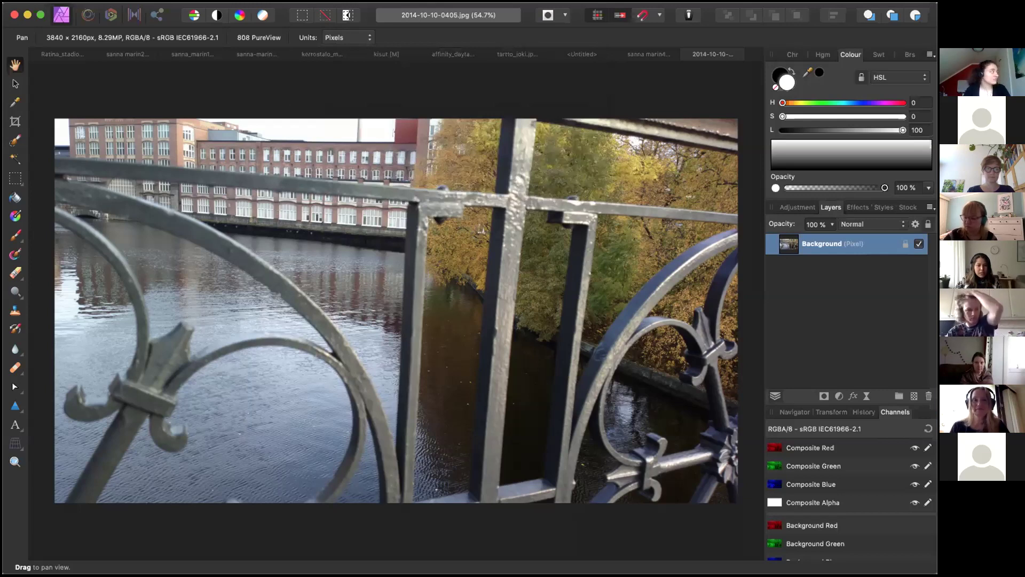
# Step: Check the railing photo's Resize Document settings once more with units switched to Centimetres, and cancel the resize
pyautogui.click(195, 0)
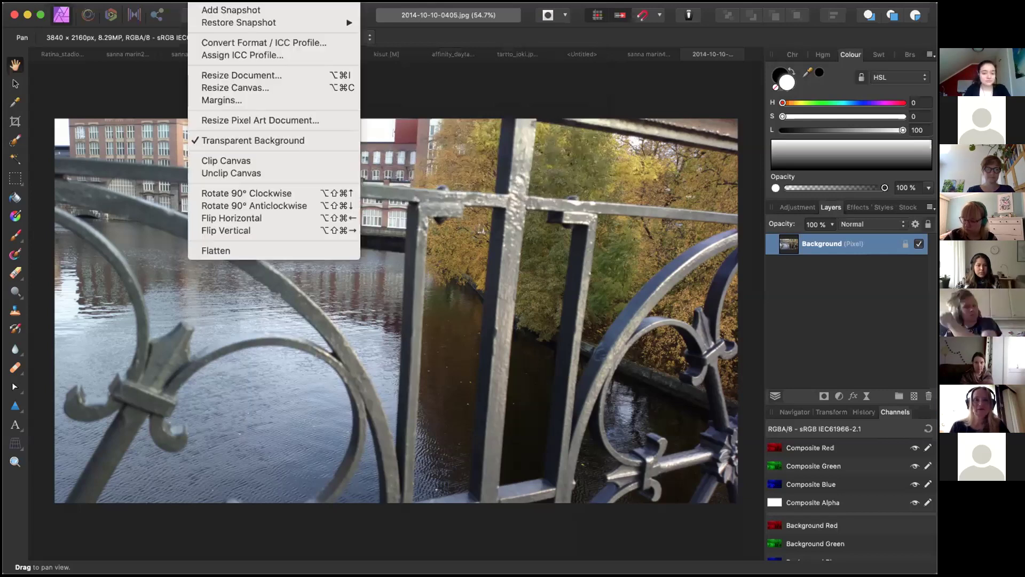
pyautogui.moveTo(169, 0)
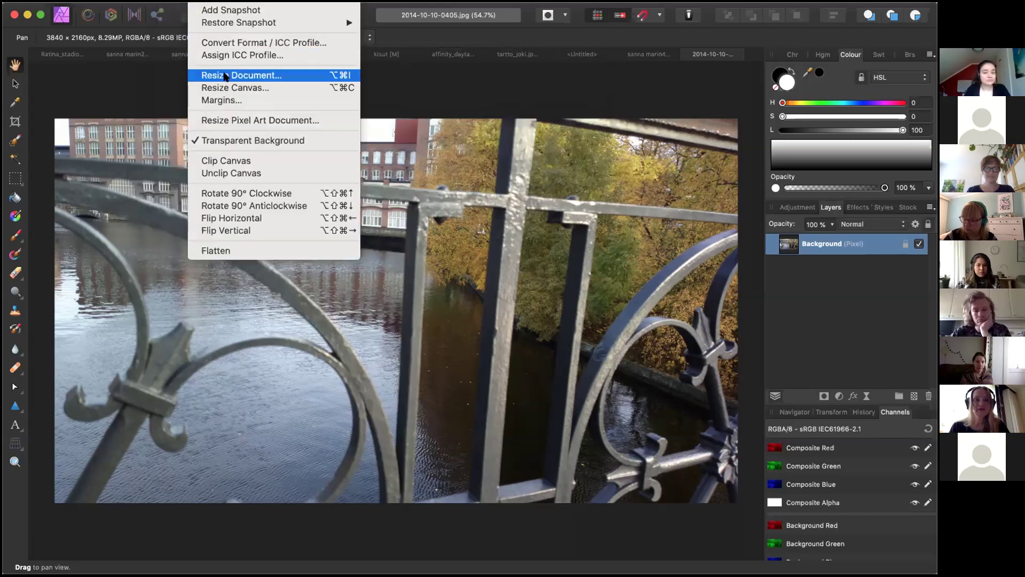
pyautogui.click(223, 75)
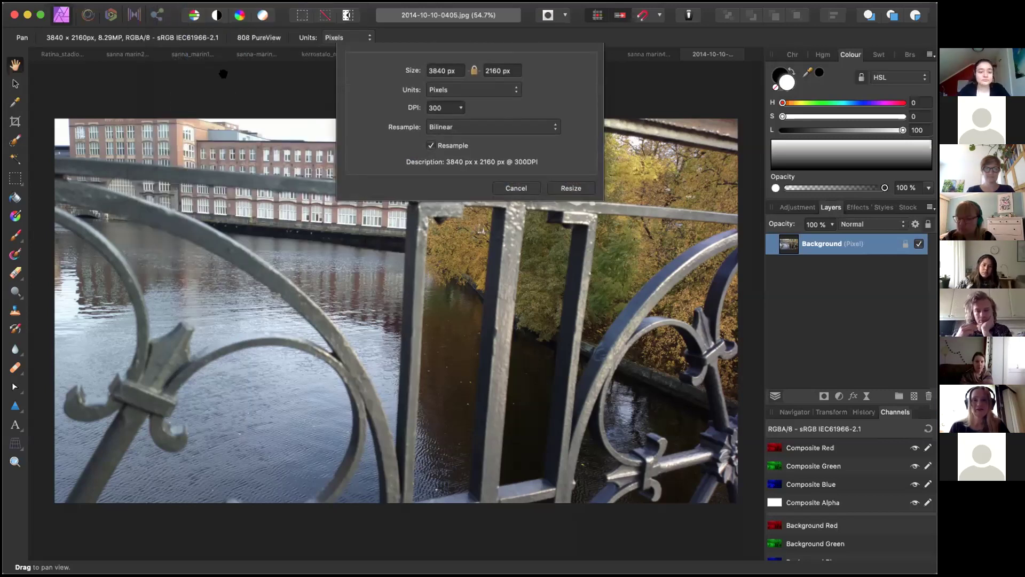
pyautogui.click(510, 91)
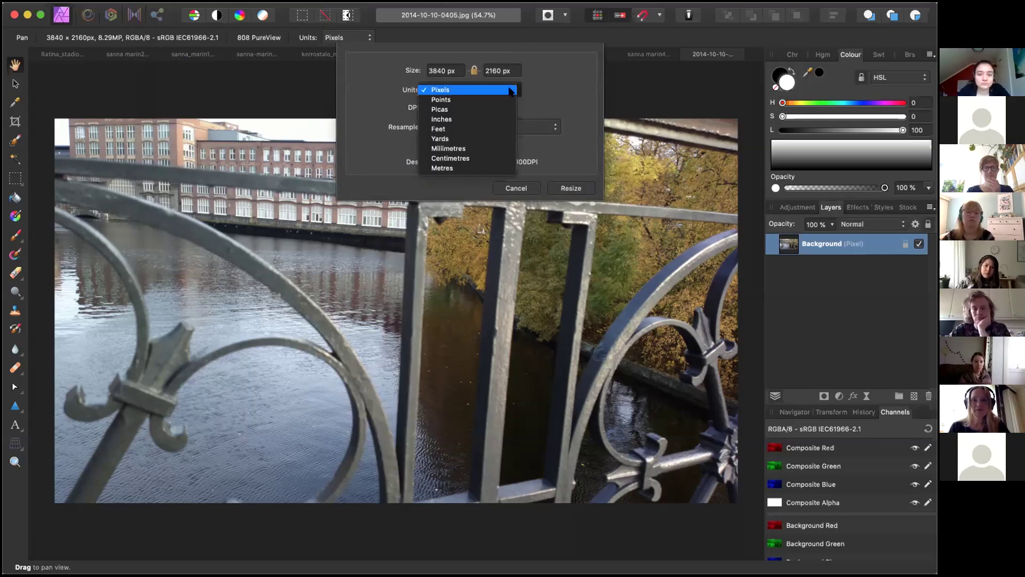
pyautogui.click(480, 157)
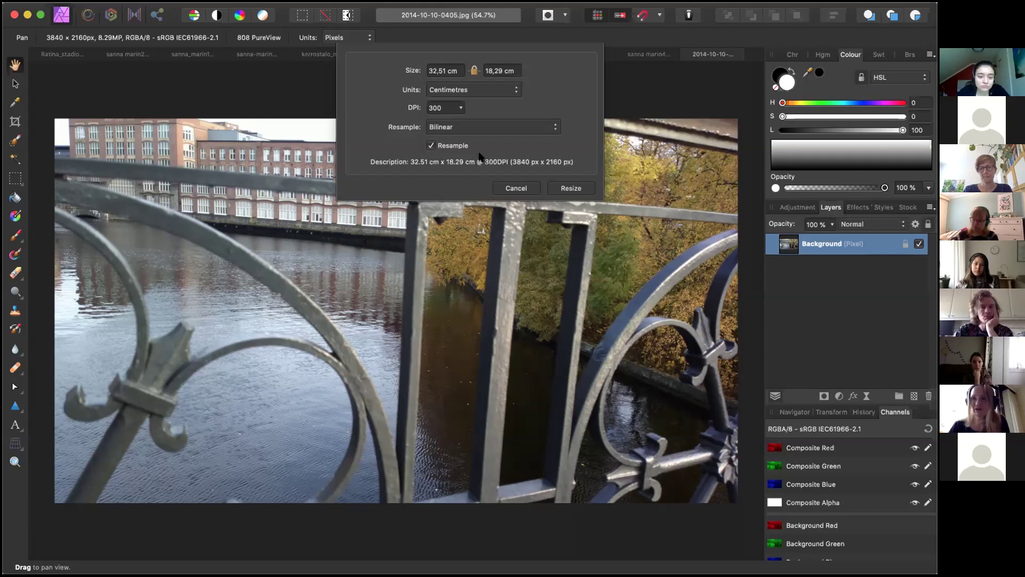
pyautogui.click(516, 188)
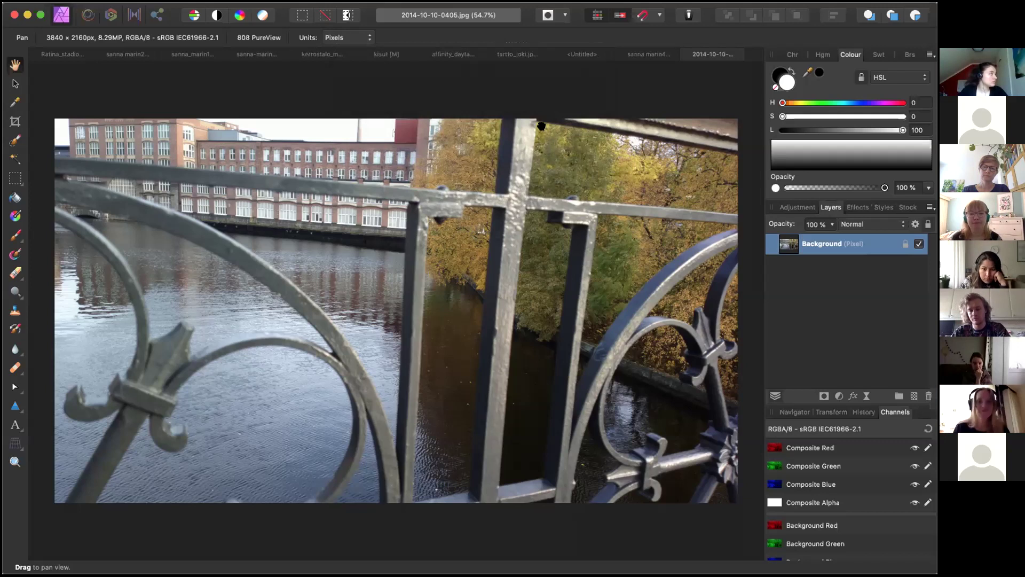
# Step: Switch to the portrait document and show the whole image centred at 140% zoom
pyautogui.click(646, 54)
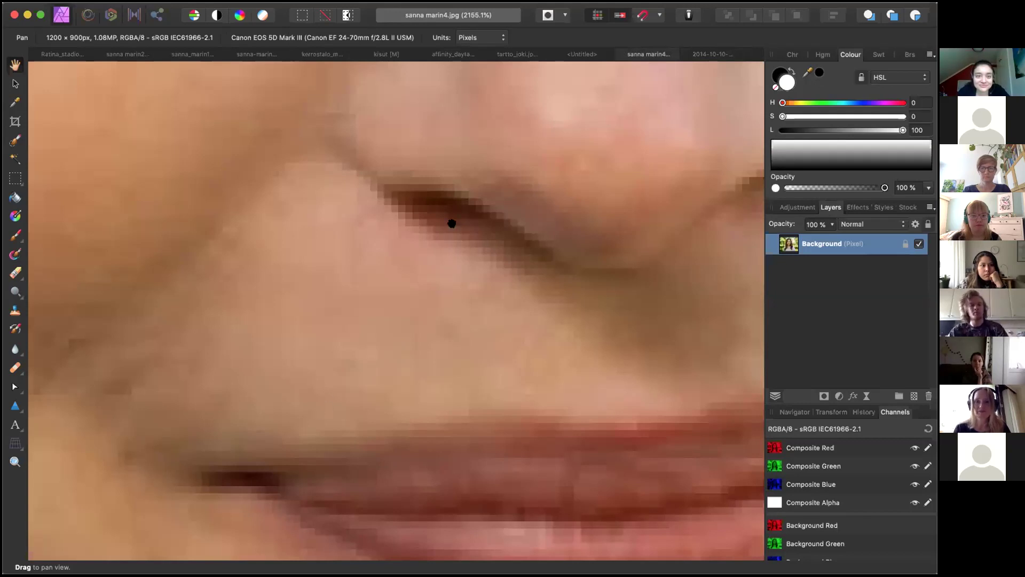
pyautogui.scroll(-5, 452, 223)
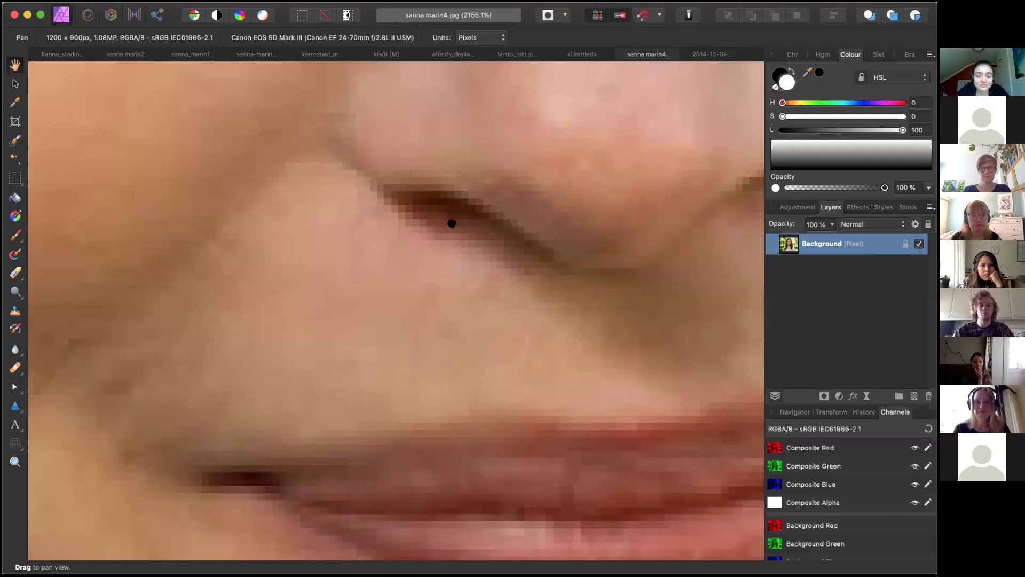
pyautogui.scroll(-2, 452, 223)
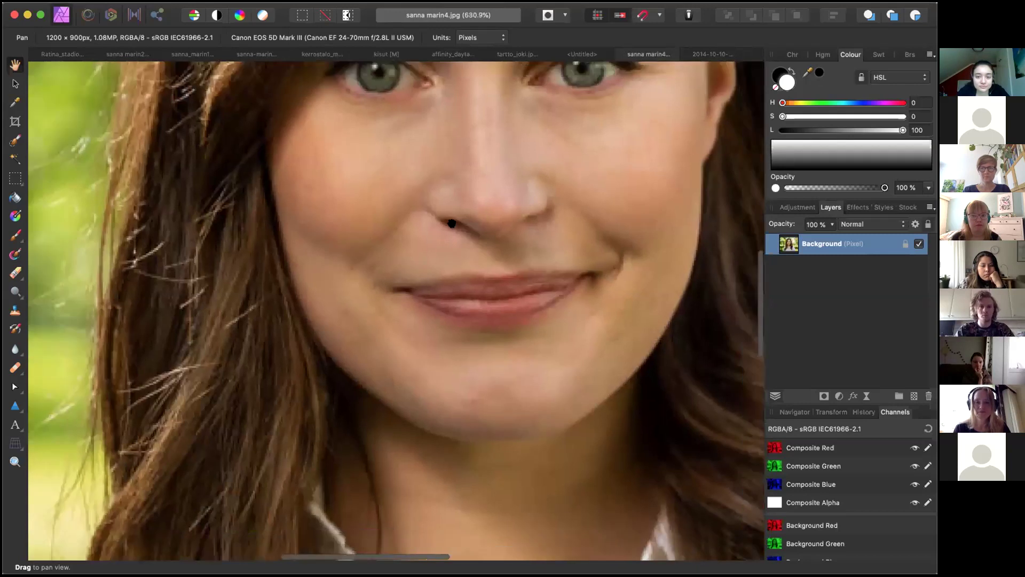
pyautogui.scroll(-3, 451, 223)
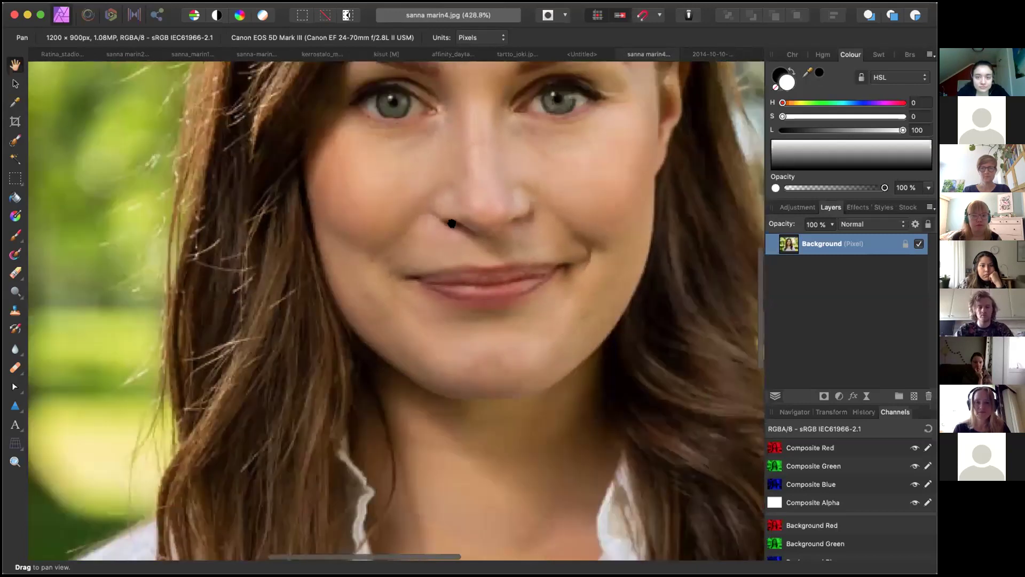
pyautogui.scroll(-3, 451, 224)
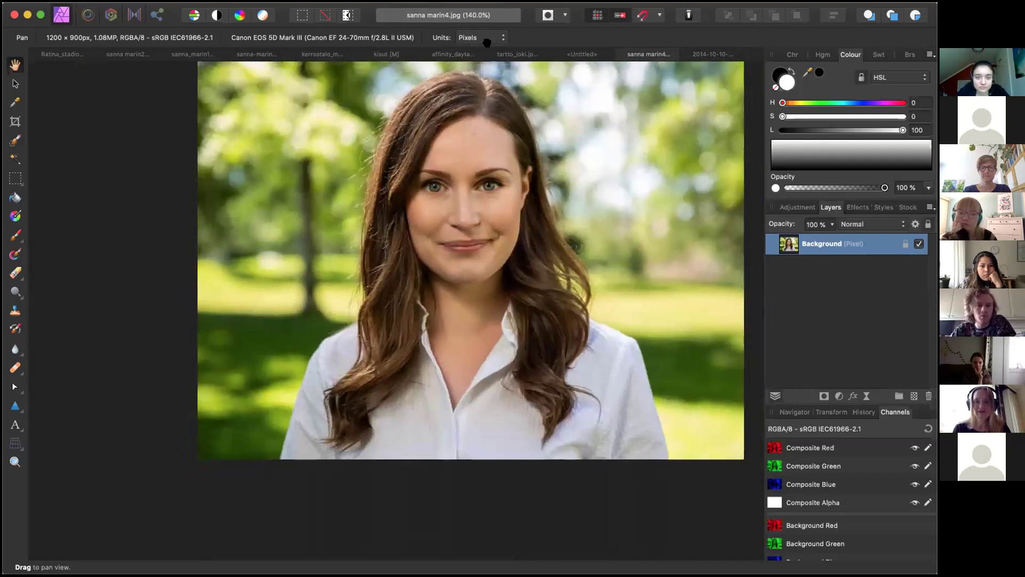
pyautogui.scroll(2, 486, 42)
pyautogui.hscroll(5, 470, 191)
pyautogui.scroll(2, 470, 191)
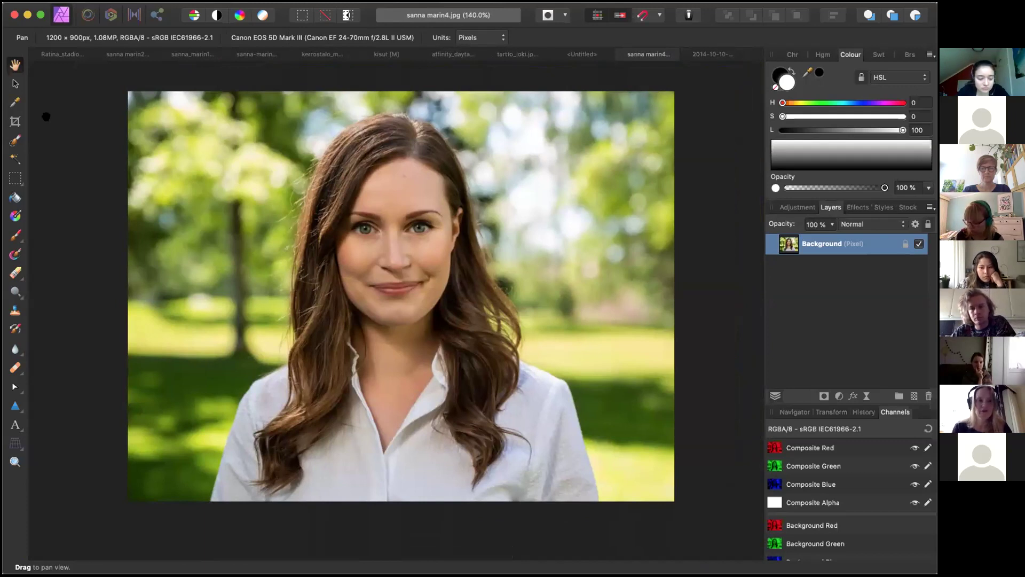
# Step: Crop the portrait to 976 x 900 px by trimming background from both its right and left sides
pyautogui.click(16, 121)
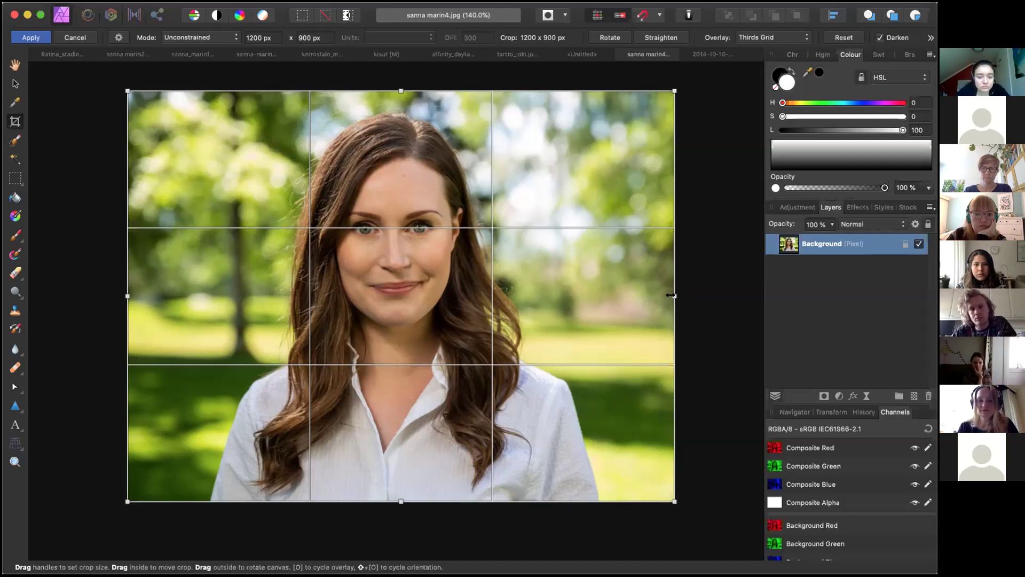
pyautogui.moveTo(671, 296); pyautogui.dragTo(614, 305)
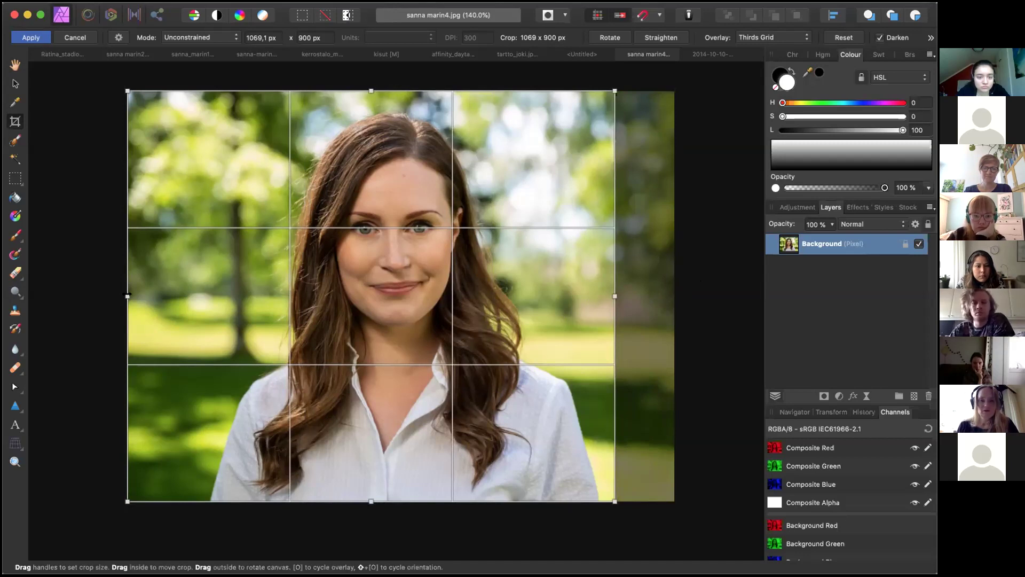
pyautogui.moveTo(127, 296); pyautogui.dragTo(167, 296)
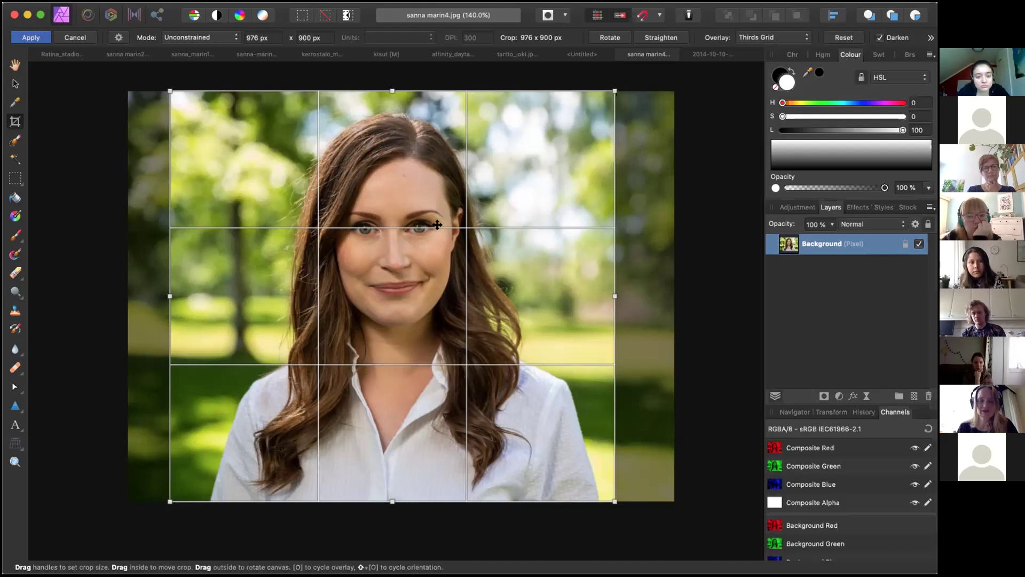
pyautogui.press('h')
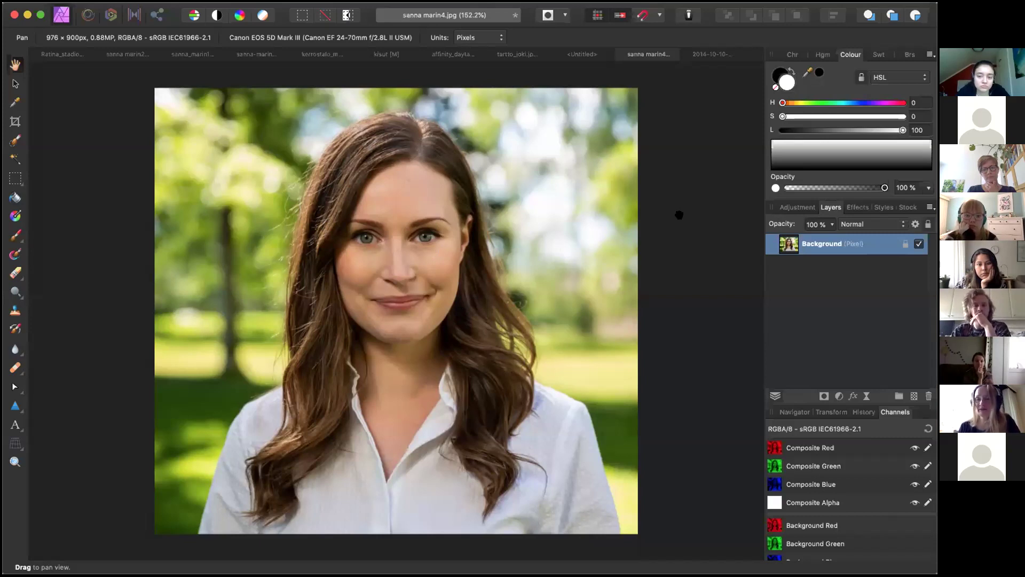
# Step: View the available image adjustments, the layer list, the text character settings and the histogram for the cropped portrait
pyautogui.click(797, 207)
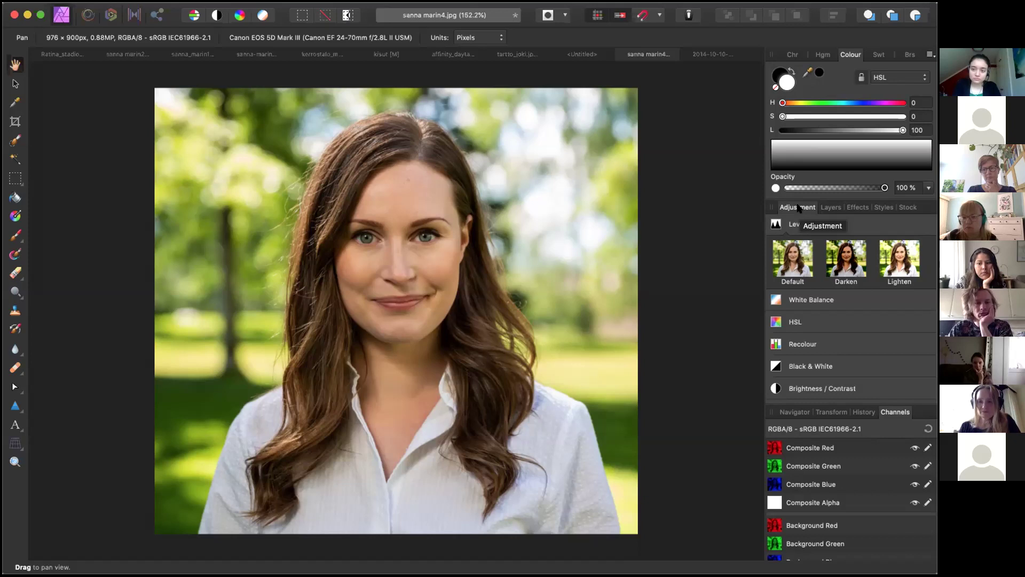
pyautogui.click(826, 208)
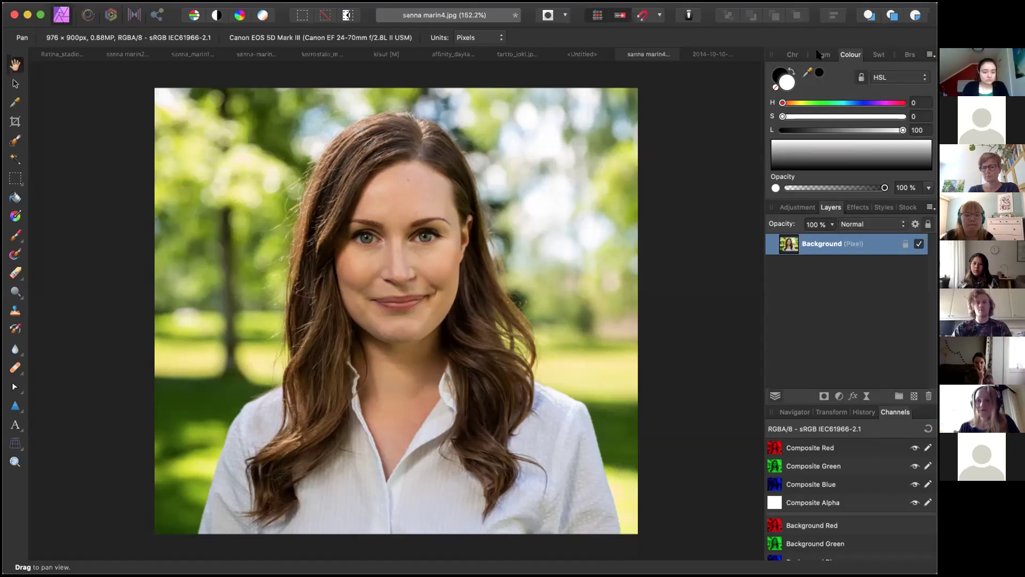
pyautogui.click(792, 54)
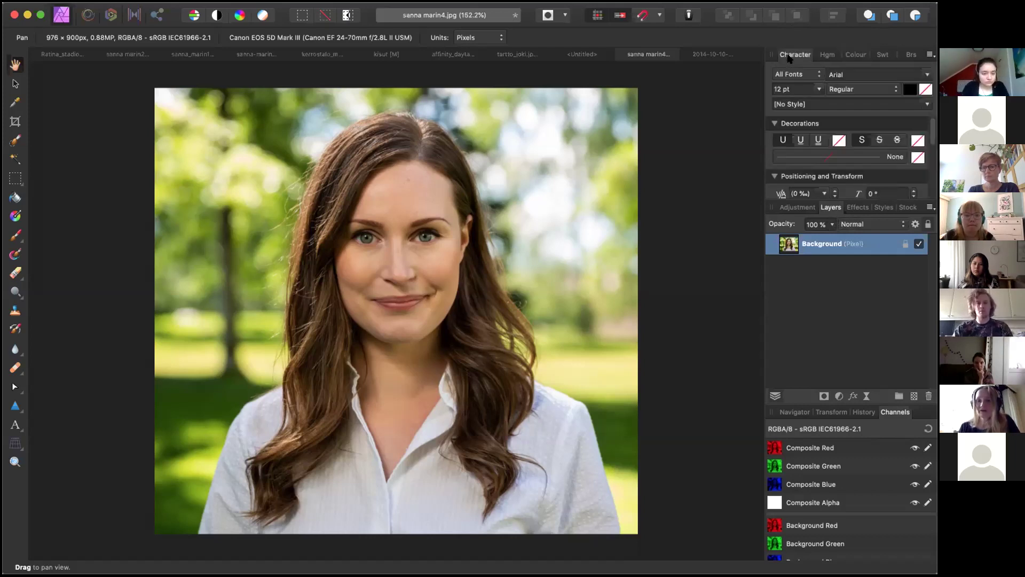
pyautogui.click(825, 55)
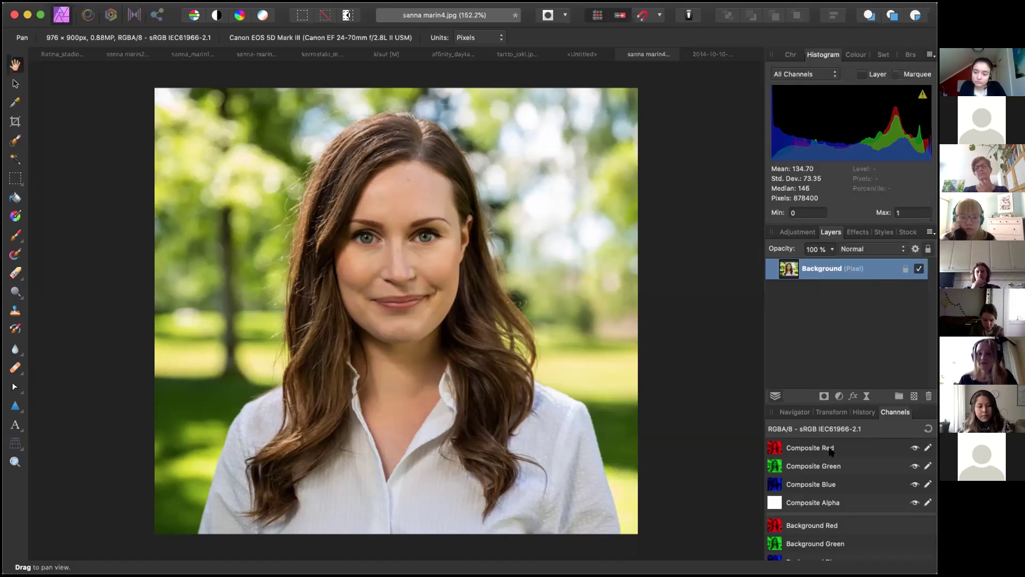
pyautogui.moveTo(826, 123)
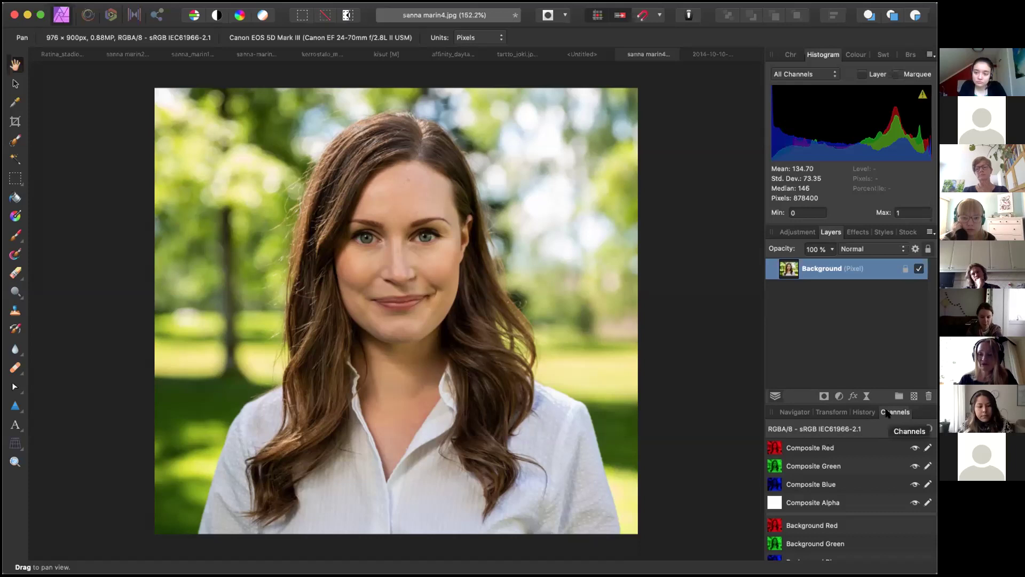
# Step: View the portrait's Composite Red, Green and Blue channels individually, and display the red and green channels together
pyautogui.click(834, 447)
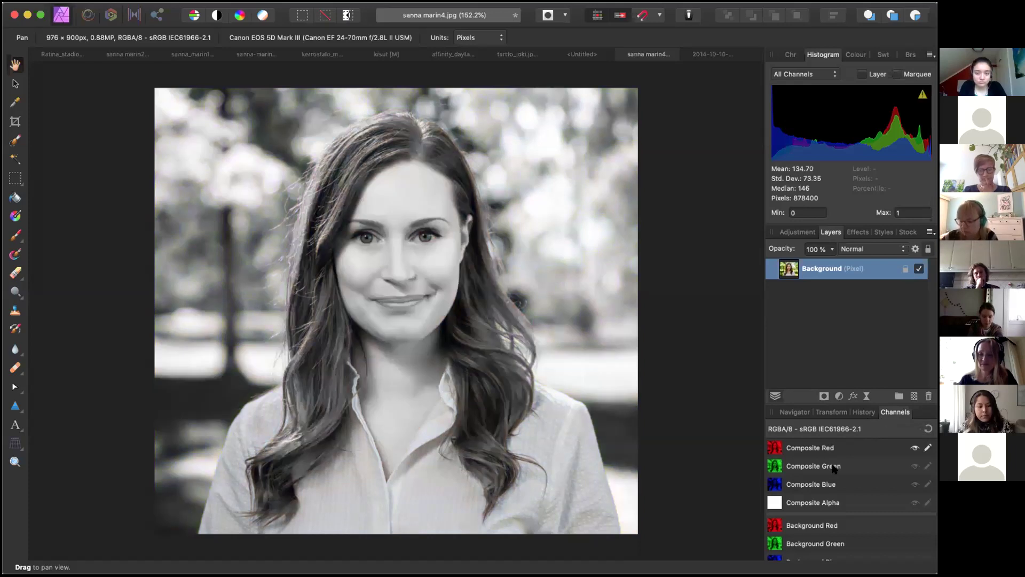
pyautogui.click(833, 467)
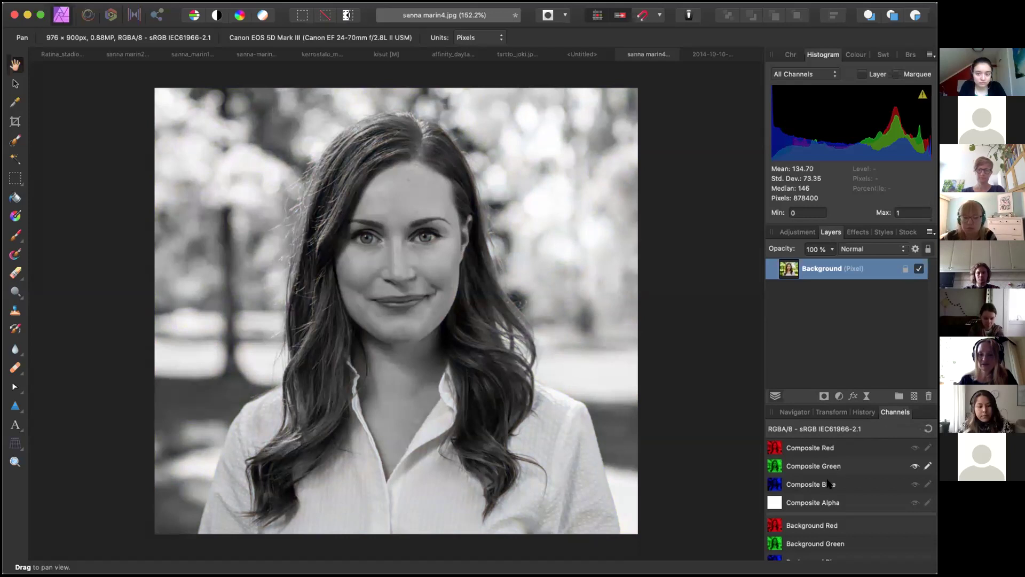
pyautogui.click(829, 484)
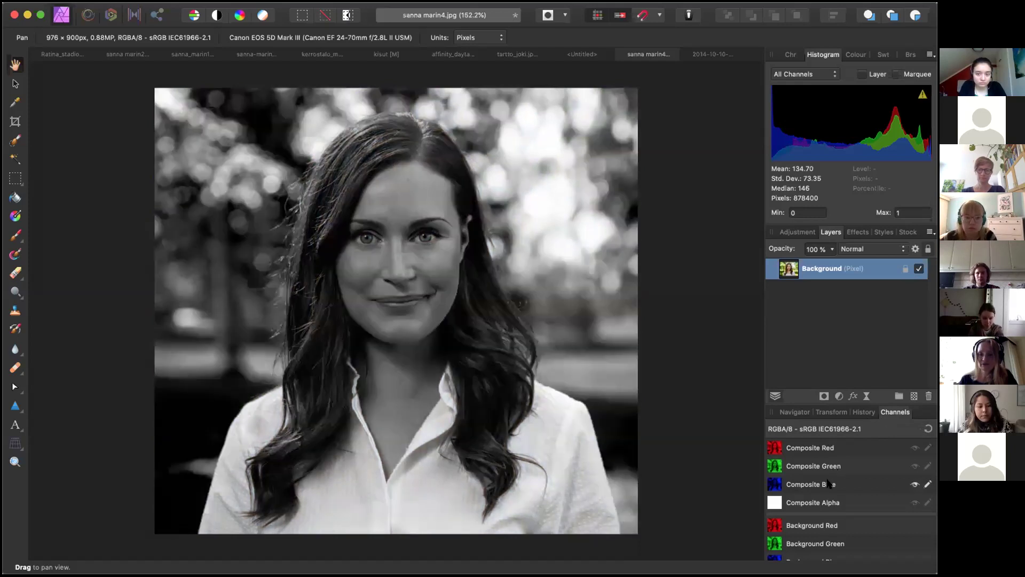
pyautogui.click(845, 443)
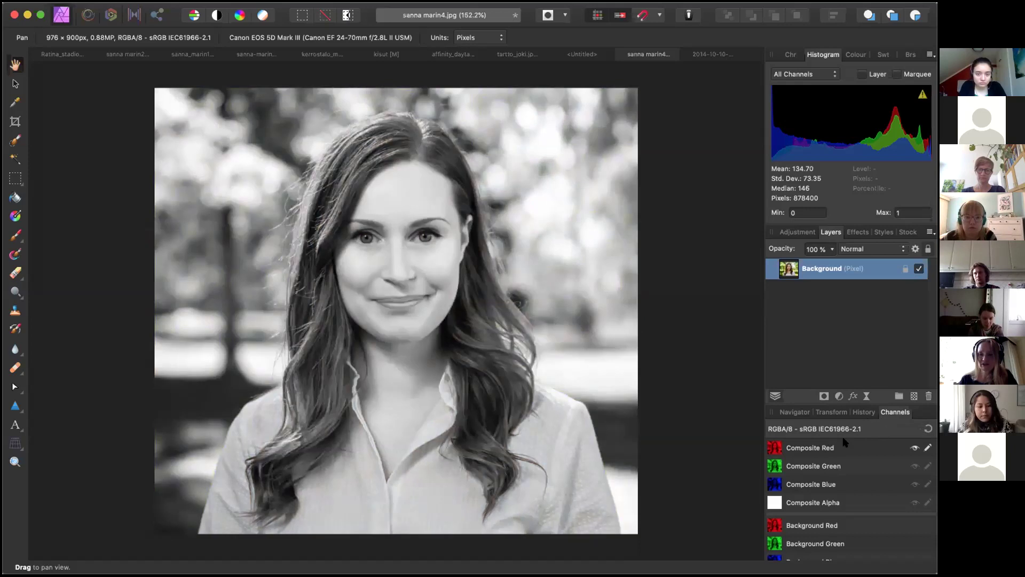
pyautogui.click(914, 465)
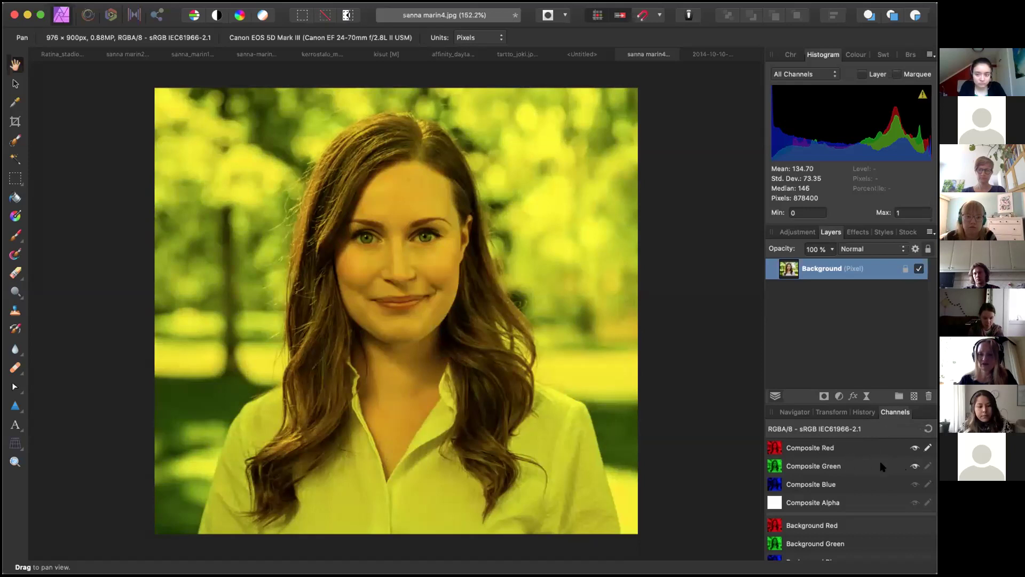
# Step: Restore visibility and editing for the Composite Red, Green and Blue channels, hiding red once for comparison
pyautogui.click(914, 483)
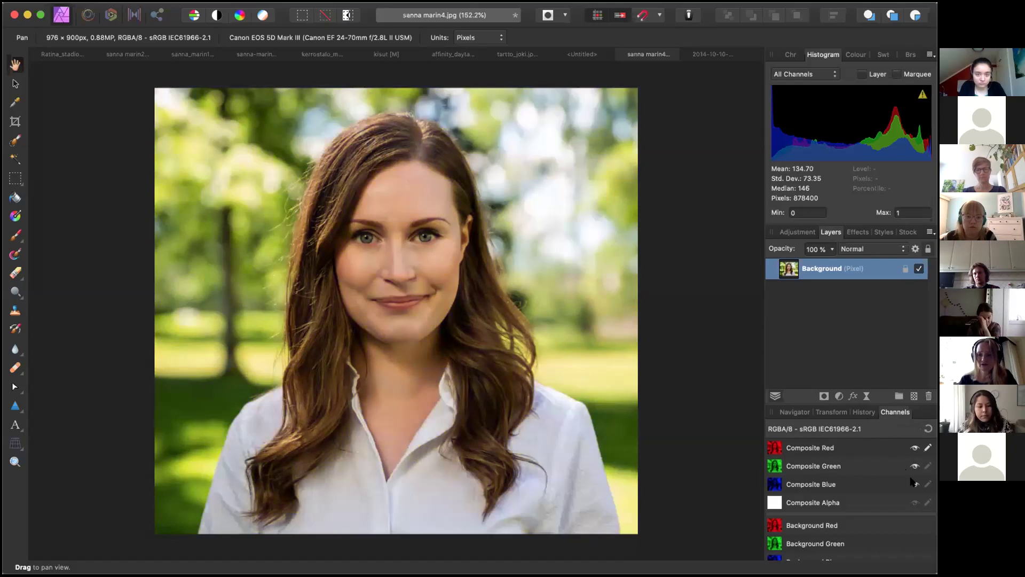
pyautogui.click(914, 447)
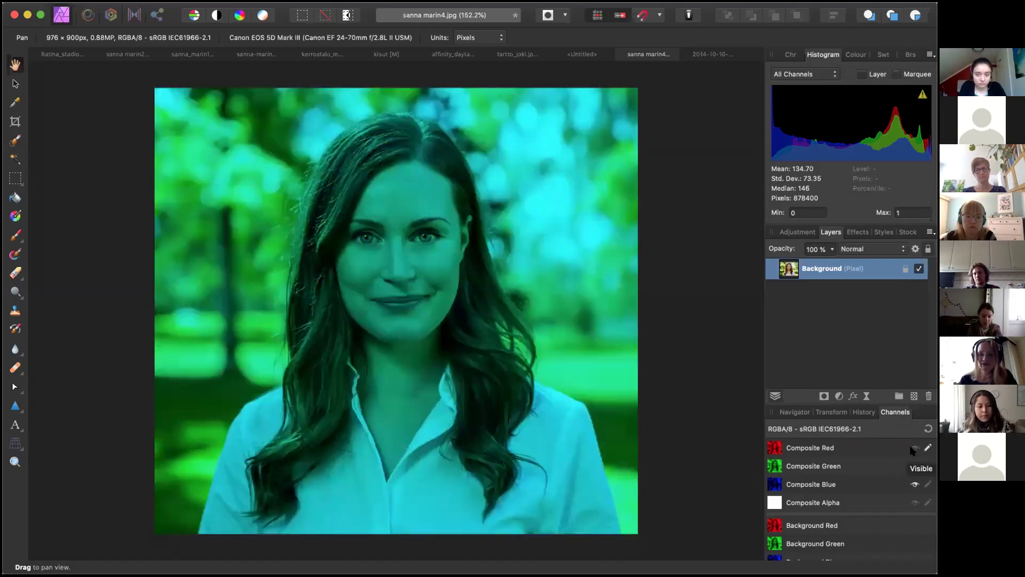
pyautogui.click(914, 448)
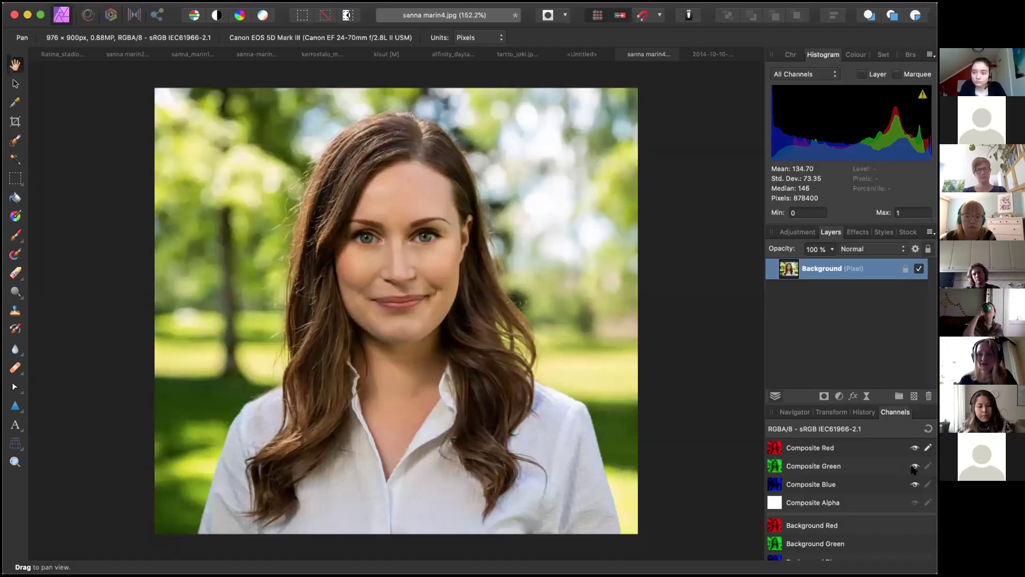
pyautogui.click(927, 465)
pyautogui.click(927, 484)
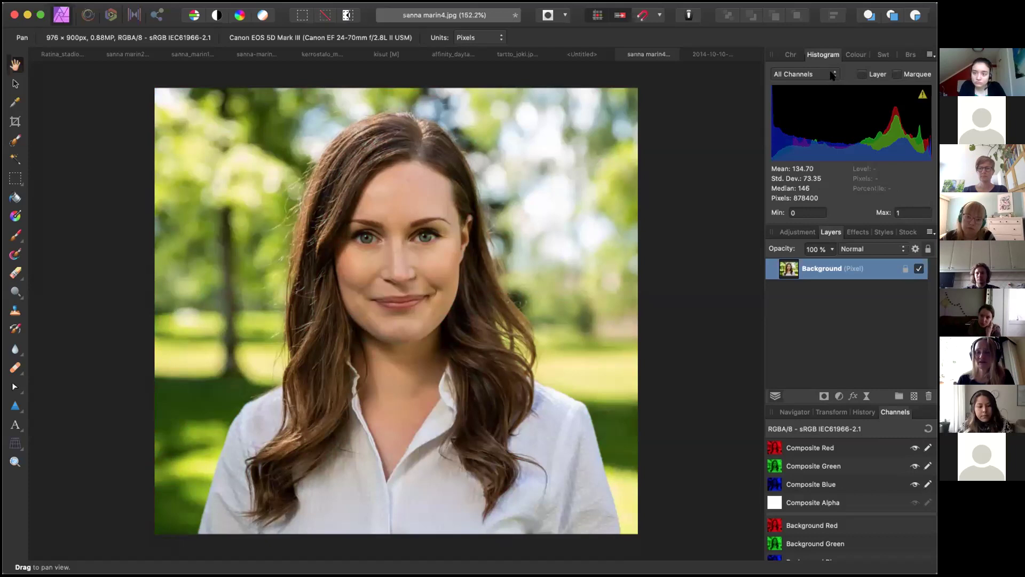
# Step: Check the histogram's Advanced display option and the channels it can show, keeping All Channels selected
pyautogui.click(929, 55)
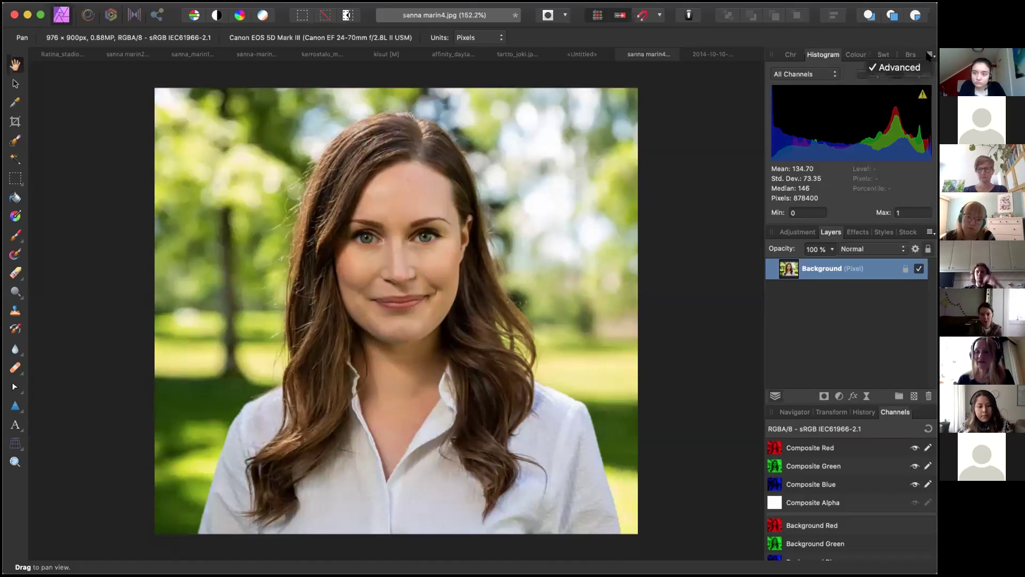
pyautogui.press('Escape')
pyautogui.click(830, 75)
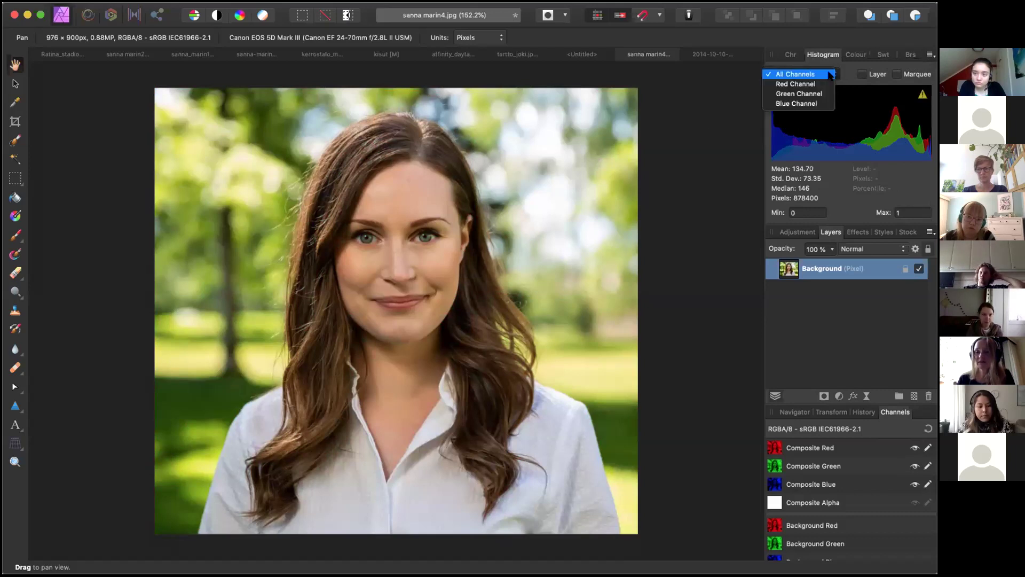
pyautogui.click(830, 75)
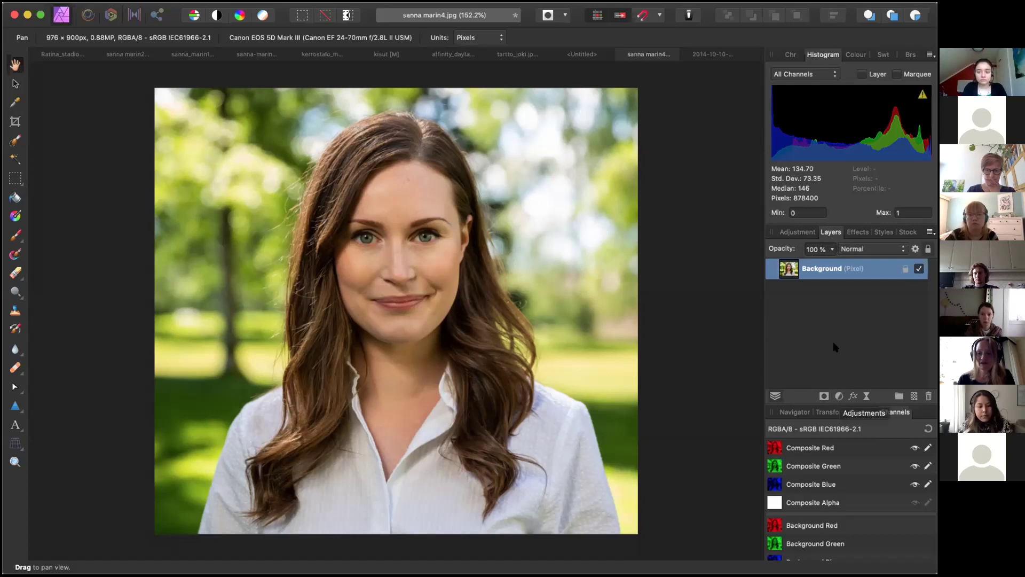
# Step: Review the full range of adjustment types available for the portrait, from Levels through to OCIO
pyautogui.click(838, 396)
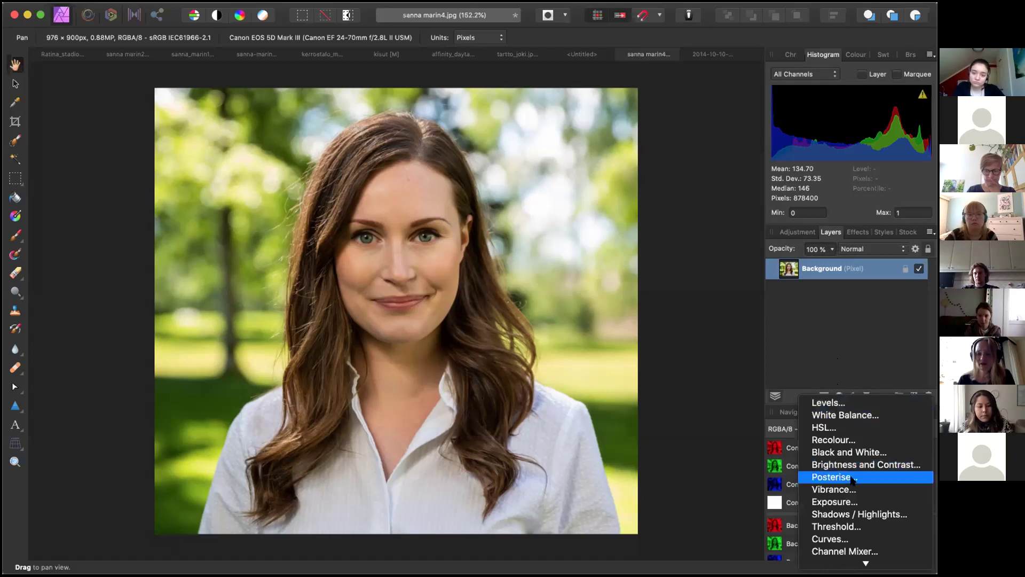
pyautogui.moveTo(865, 563)
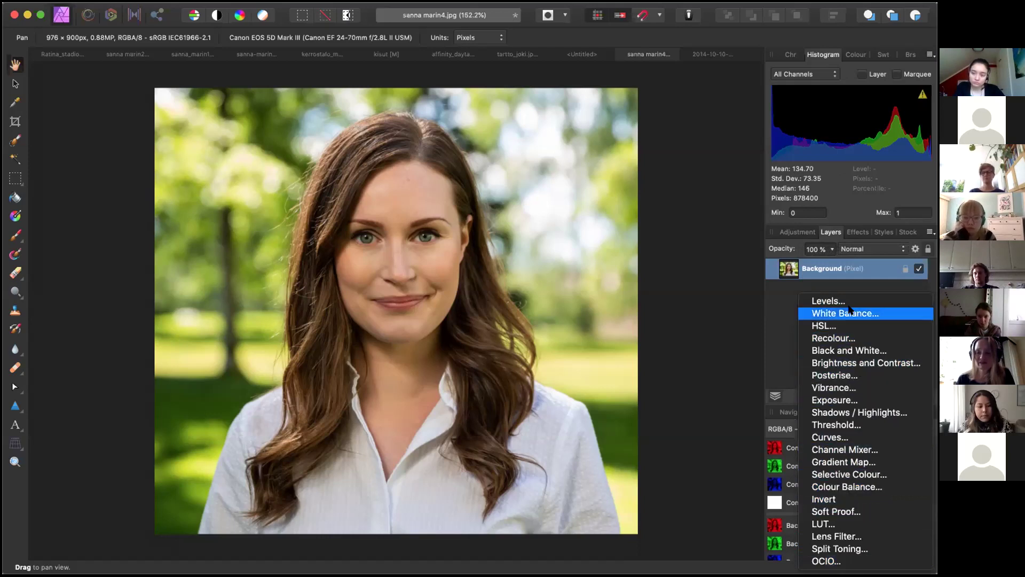
pyautogui.click(786, 326)
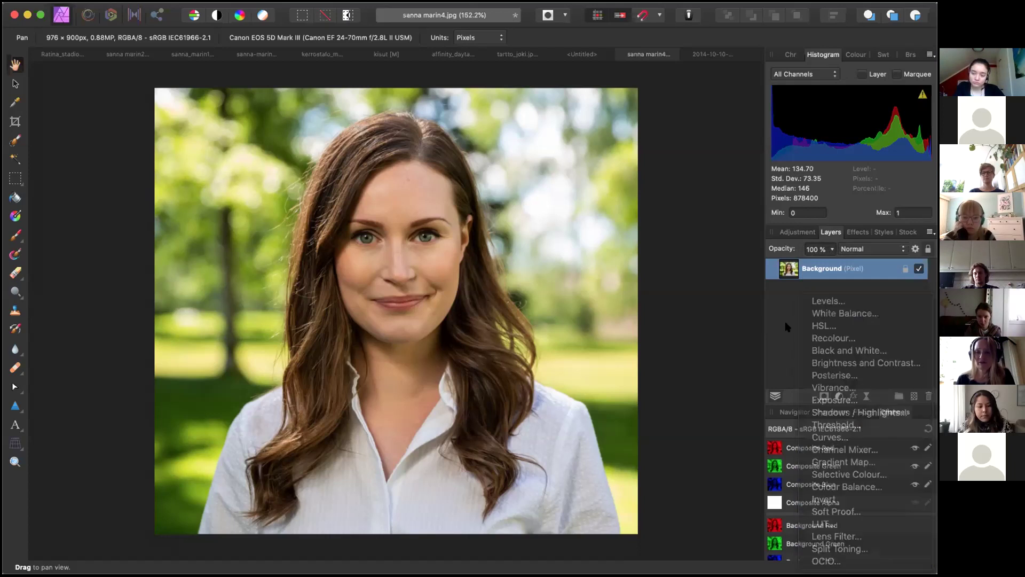
pyautogui.click(793, 233)
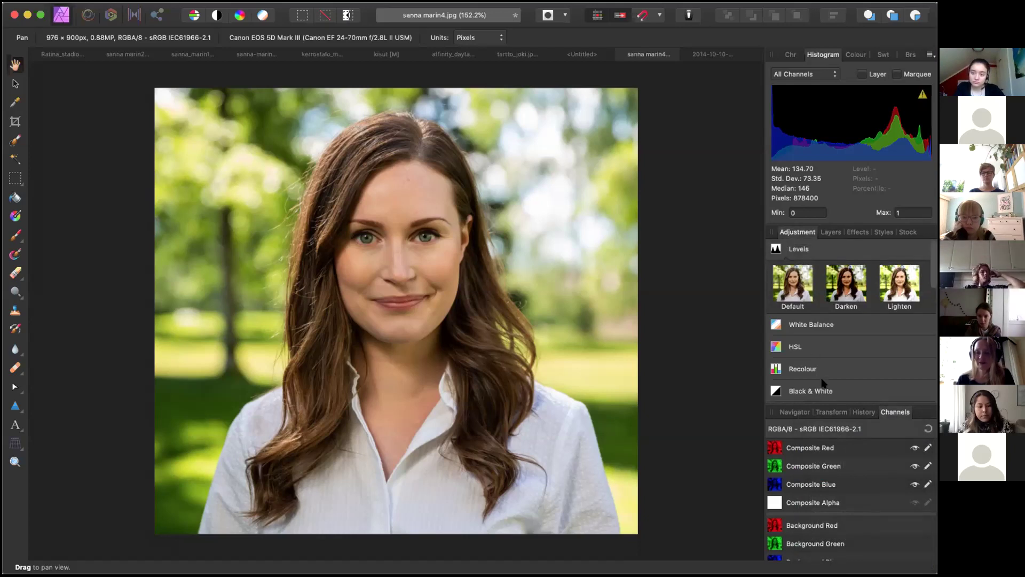
pyautogui.scroll(-3, 825, 384)
pyautogui.scroll(-8, 823, 383)
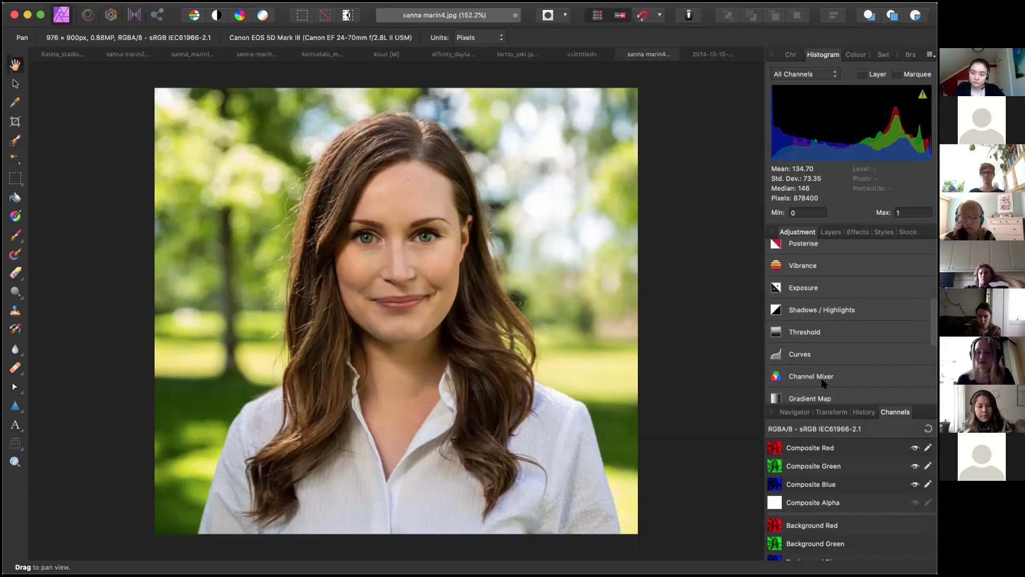
pyautogui.scroll(-2, 824, 383)
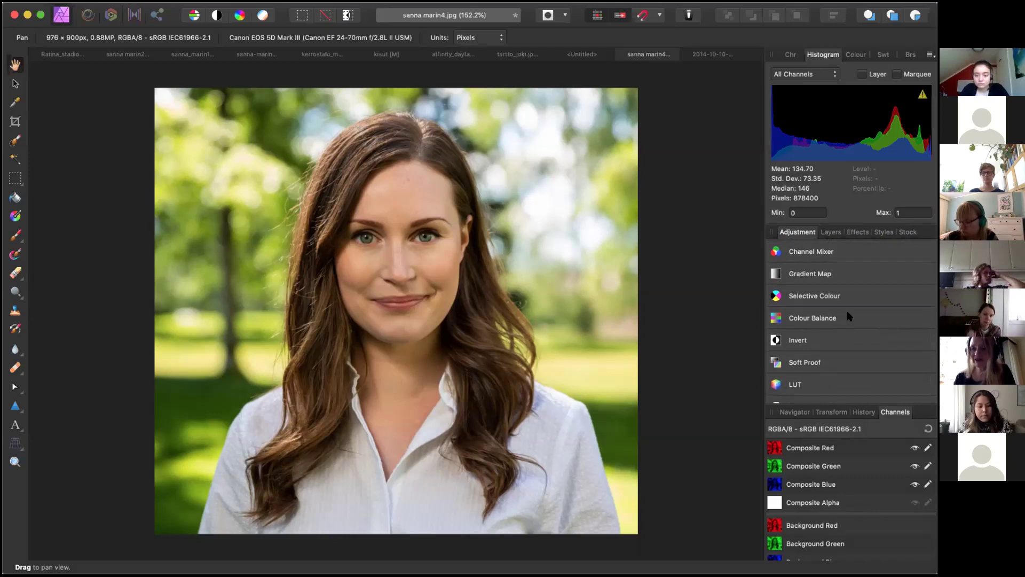
pyautogui.scroll(6, 847, 316)
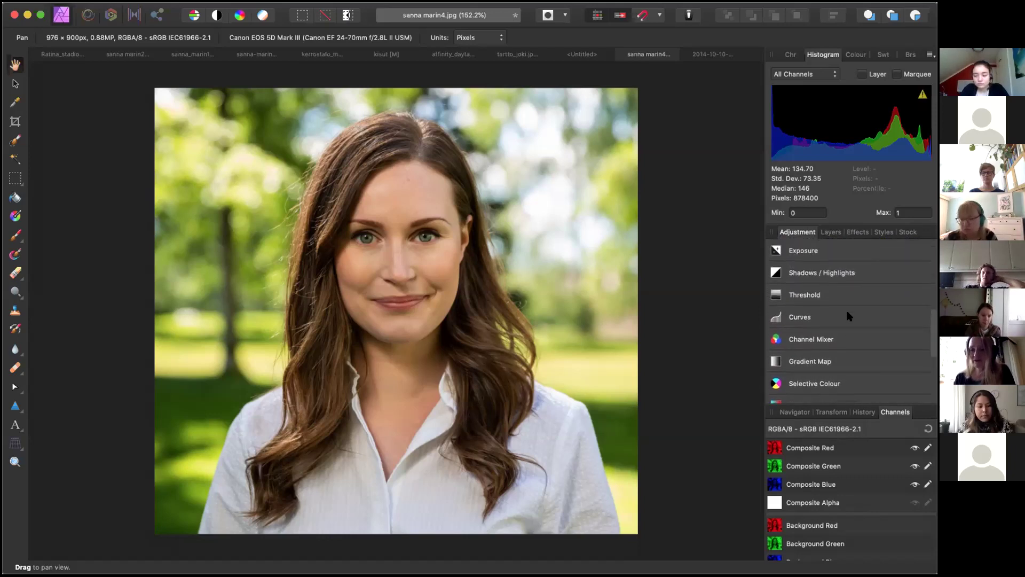
pyautogui.scroll(5, 848, 316)
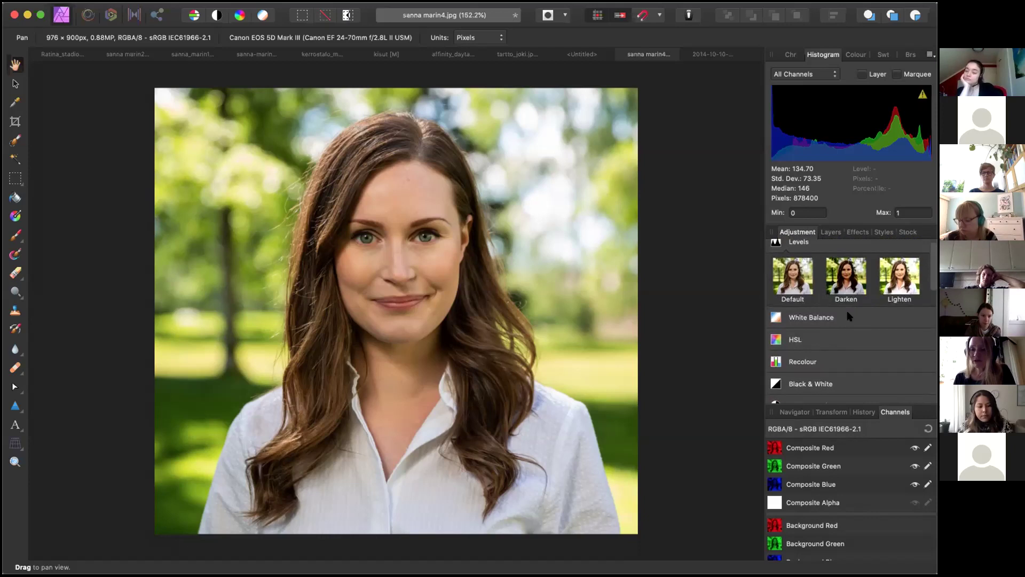
# Step: Add a Brightness / Contrast adjustment to the portrait and set its brightness to 22 %
pyautogui.scroll(-3, 847, 316)
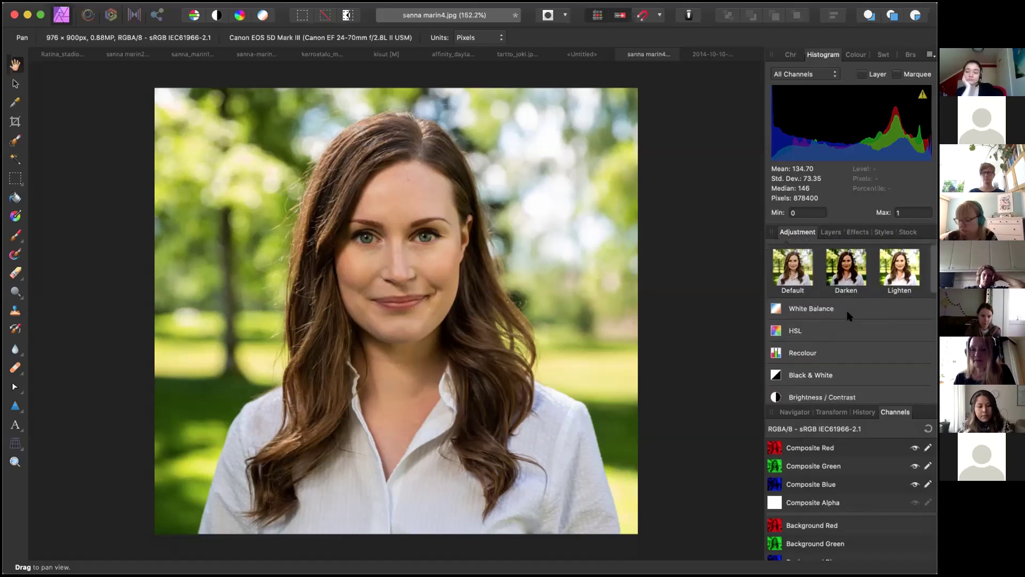
pyautogui.scroll(-1, 849, 315)
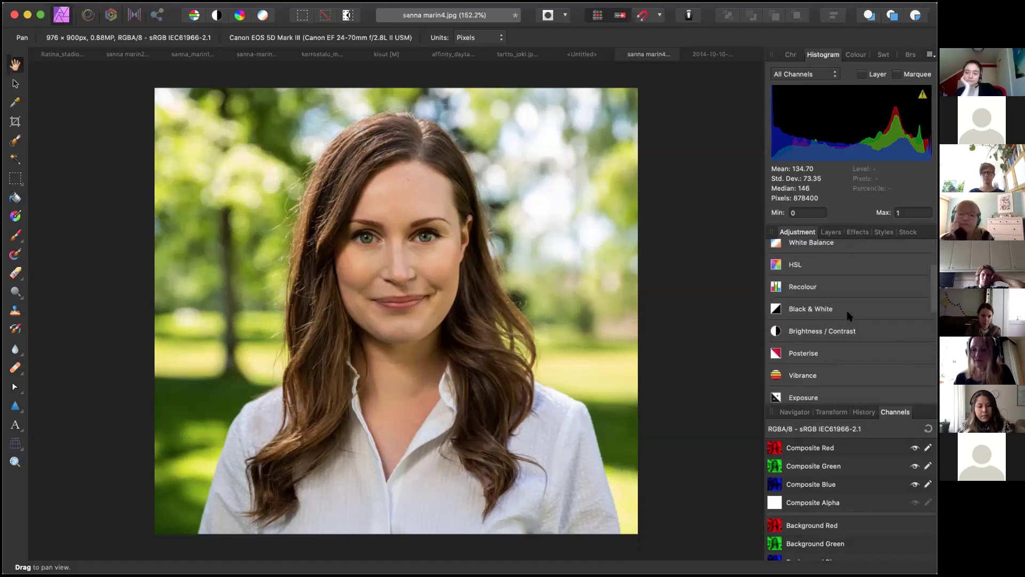
pyautogui.scroll(-1, 849, 315)
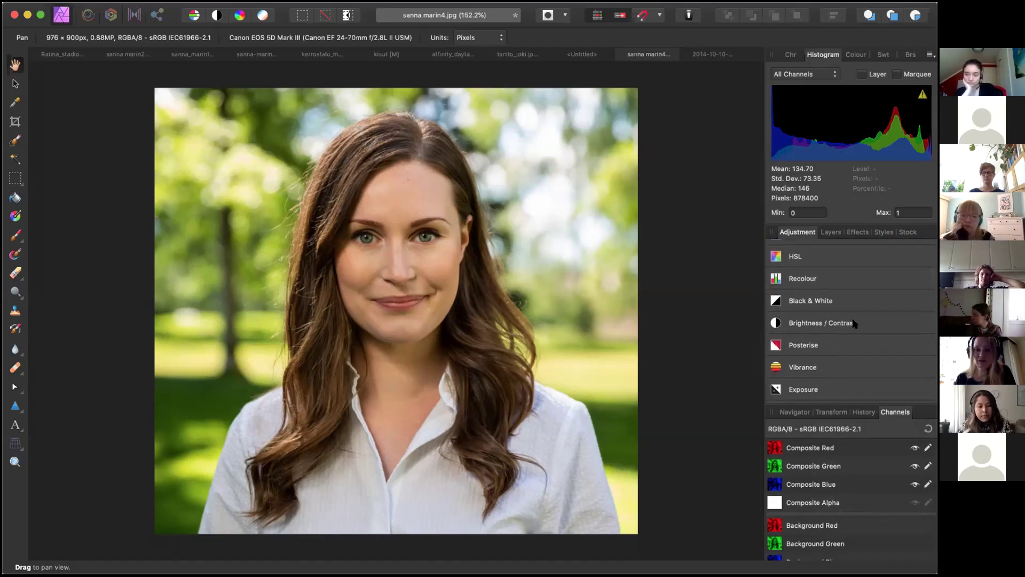
pyautogui.click(853, 323)
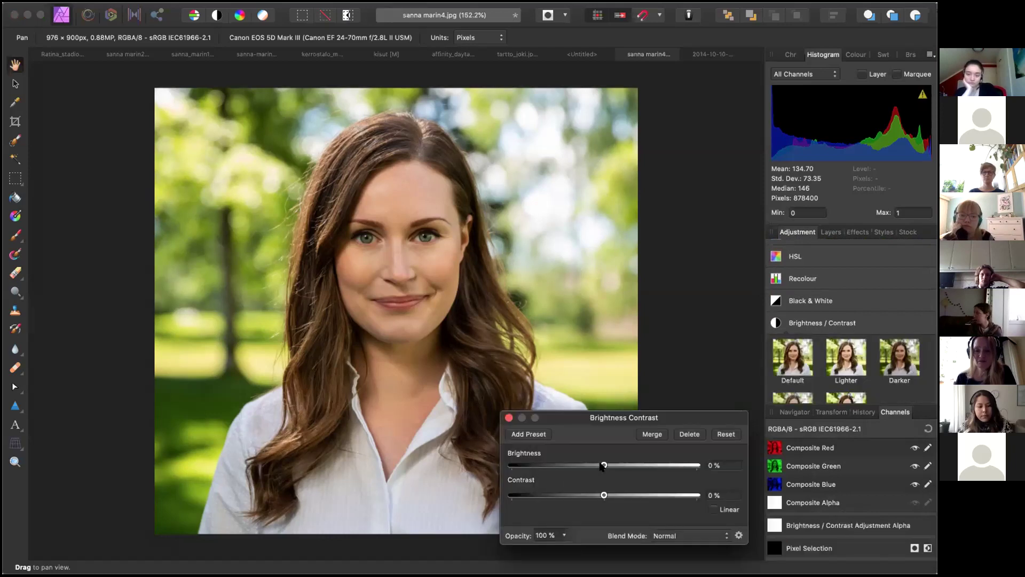
pyautogui.moveTo(602, 465)
pyautogui.mouseDown()
pyautogui.moveTo(569, 465)
pyautogui.moveTo(636, 464)
pyautogui.moveTo(582, 466)
pyautogui.moveTo(621, 471)
pyautogui.mouseUp()
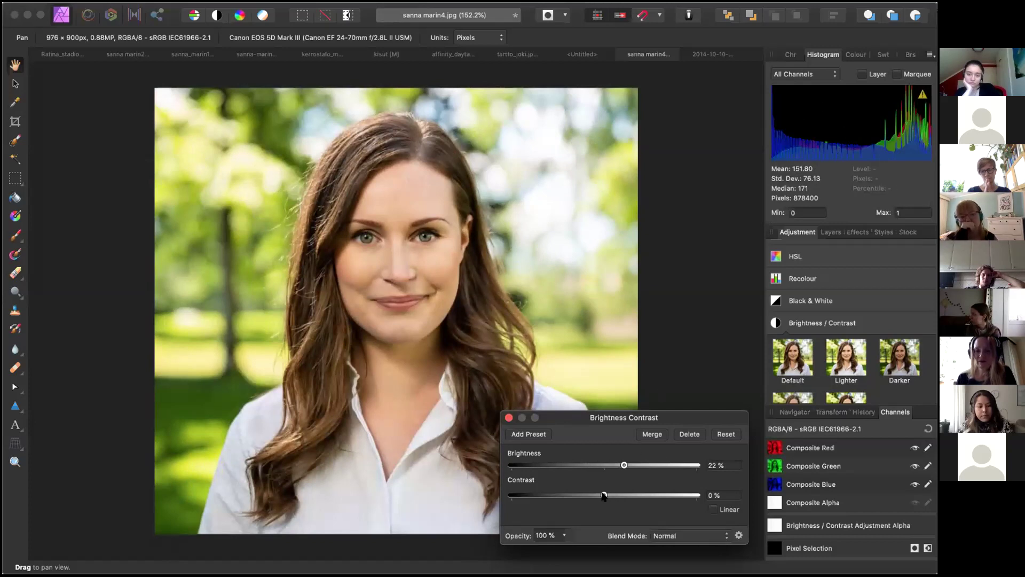
# Step: Try negative contrast values, set the contrast to 14 % and the brightness to -8 %, and close the adjustment settings
pyautogui.moveTo(592, 494); pyautogui.dragTo(578, 496)
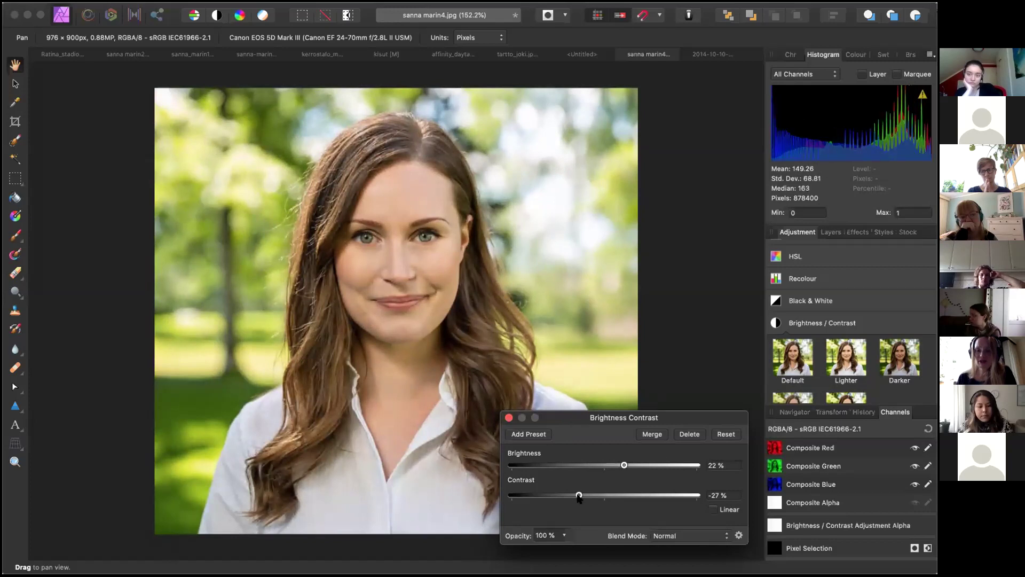
pyautogui.moveTo(573, 498); pyautogui.dragTo(569, 499)
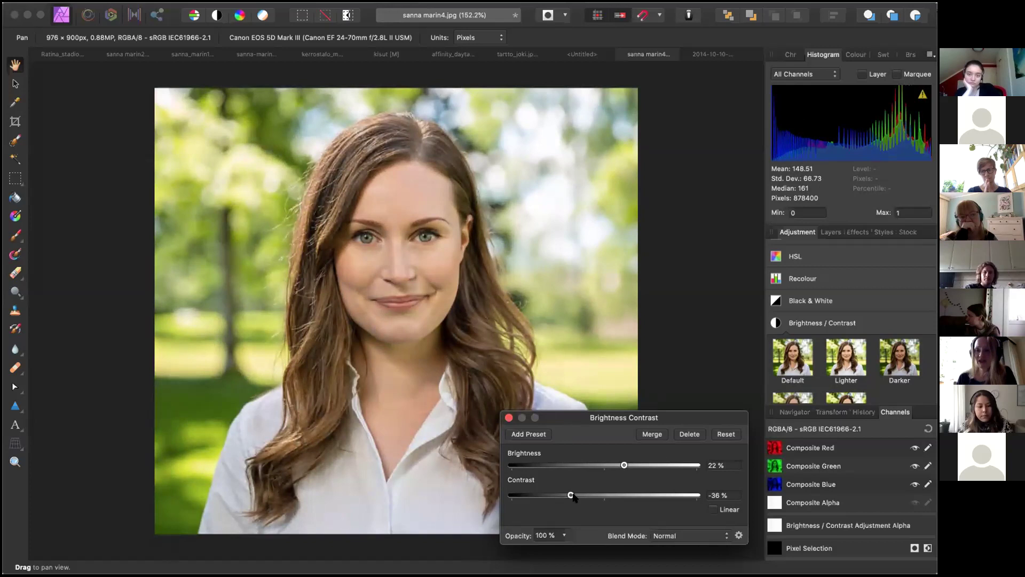
pyautogui.moveTo(590, 497); pyautogui.dragTo(614, 494)
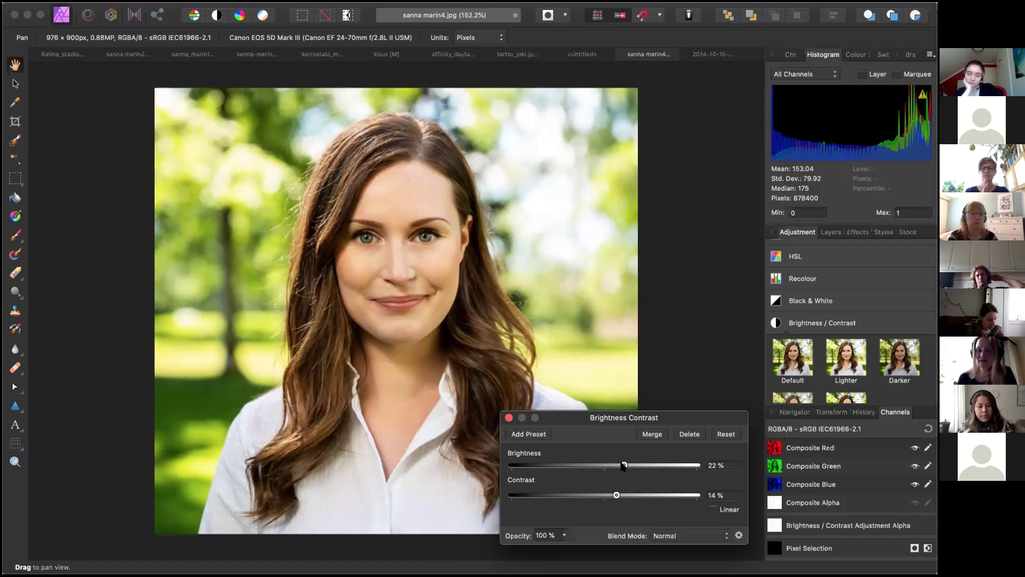
pyautogui.moveTo(781, 141)
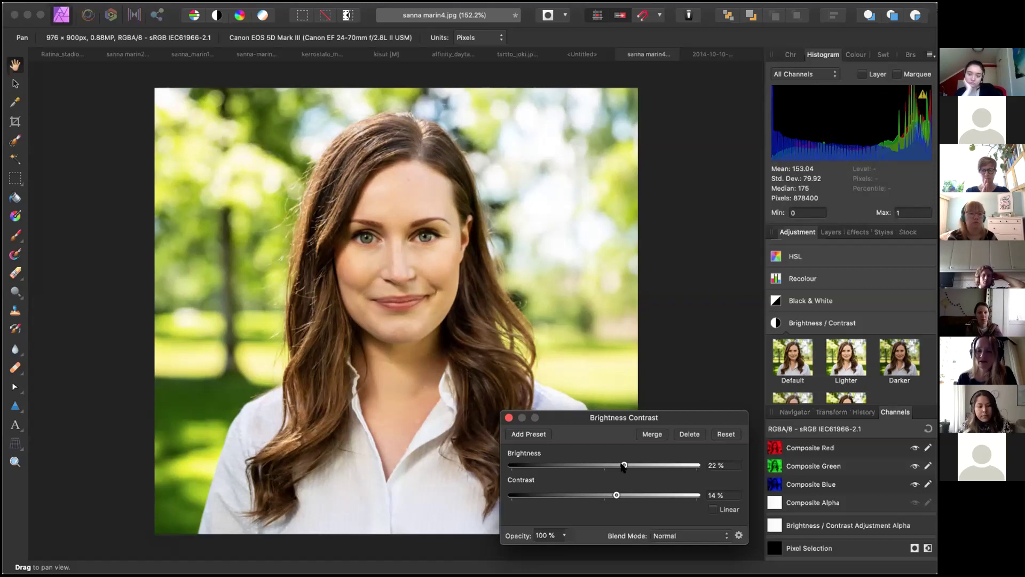
pyautogui.moveTo(622, 467); pyautogui.dragTo(594, 470)
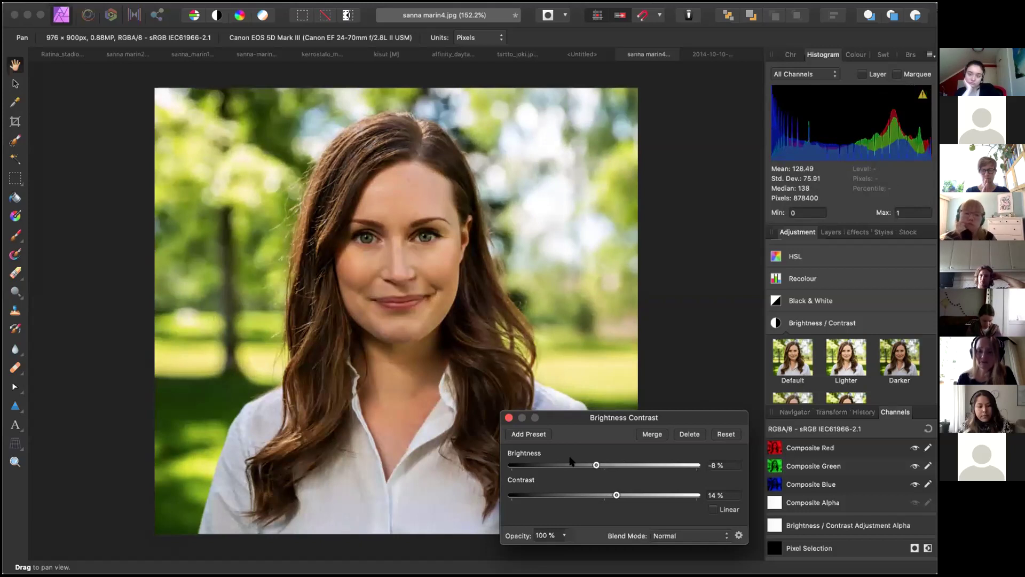
pyautogui.click(509, 418)
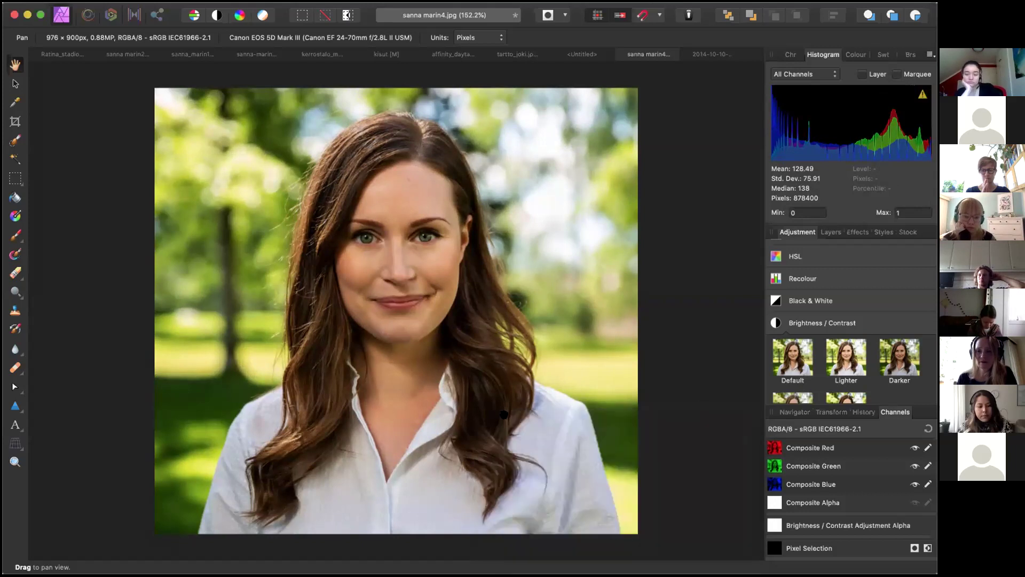
# Step: Compare the portrait with and without the Brightness / Contrast adjustment layer, and delete that layer
pyautogui.click(827, 235)
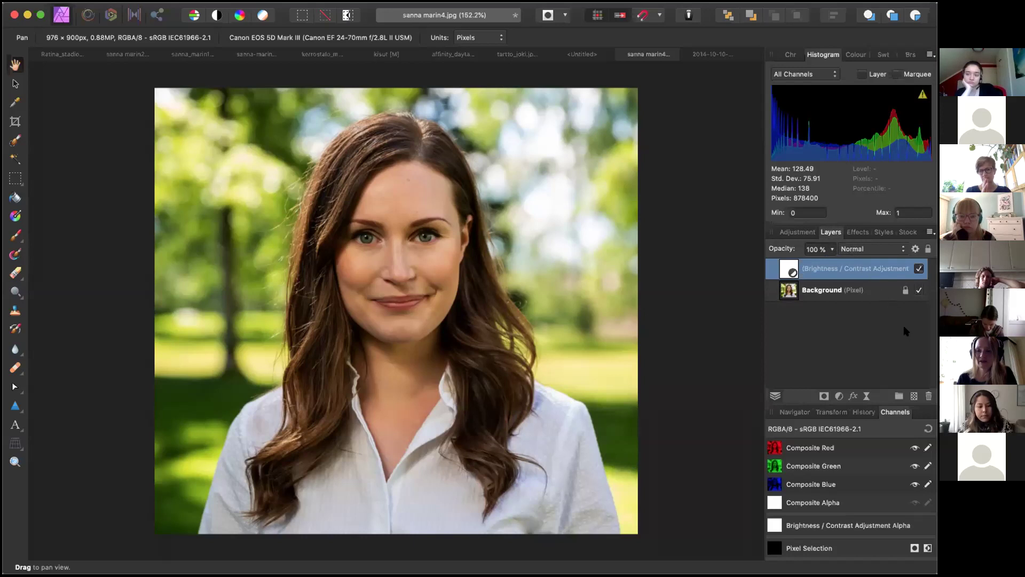
pyautogui.click(918, 269)
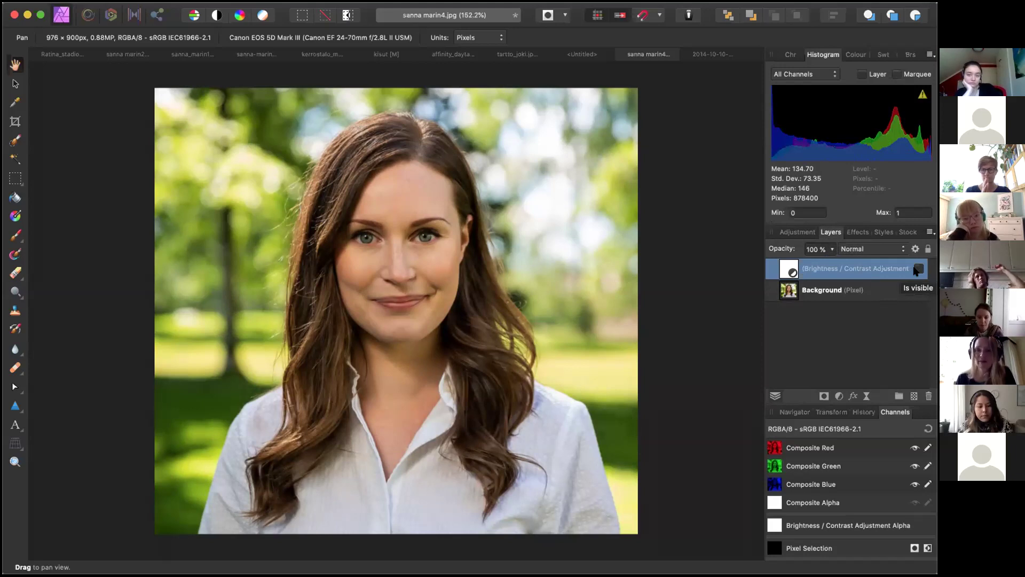
pyautogui.click(916, 269)
pyautogui.click(917, 269)
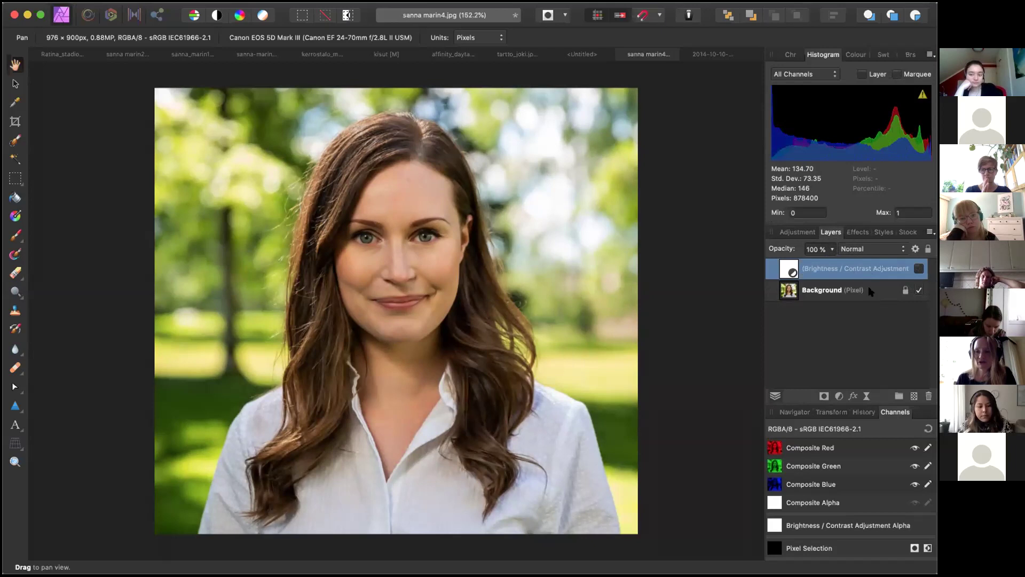
pyautogui.click(928, 396)
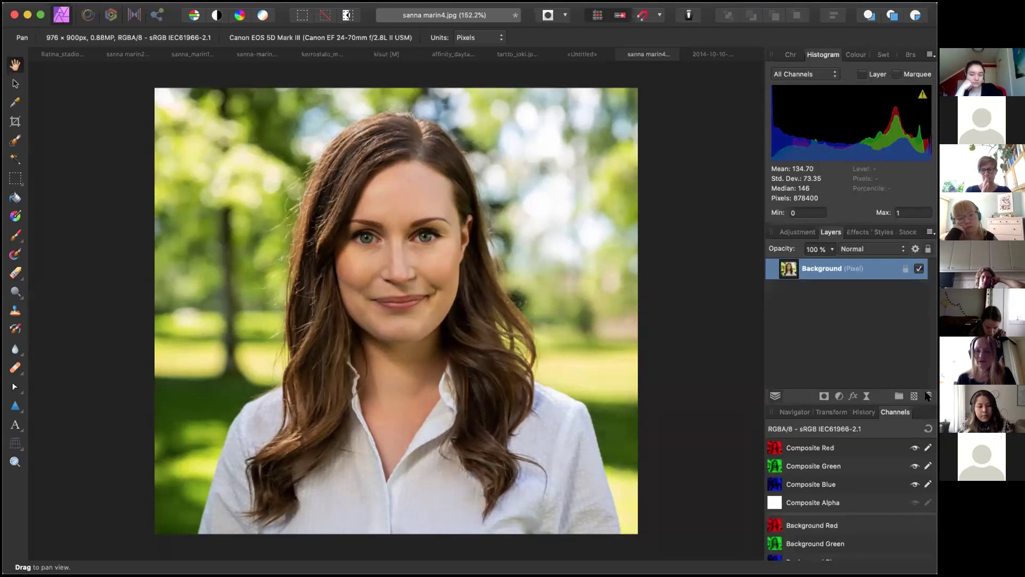
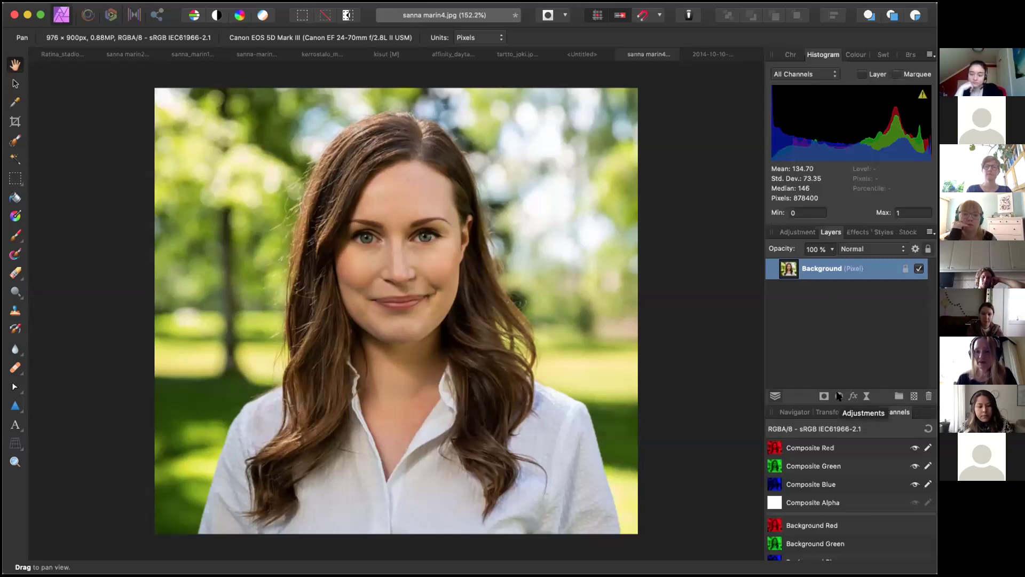
# Step: Add a Curves adjustment to the portrait and move its settings dialog clear of the face
pyautogui.click(794, 234)
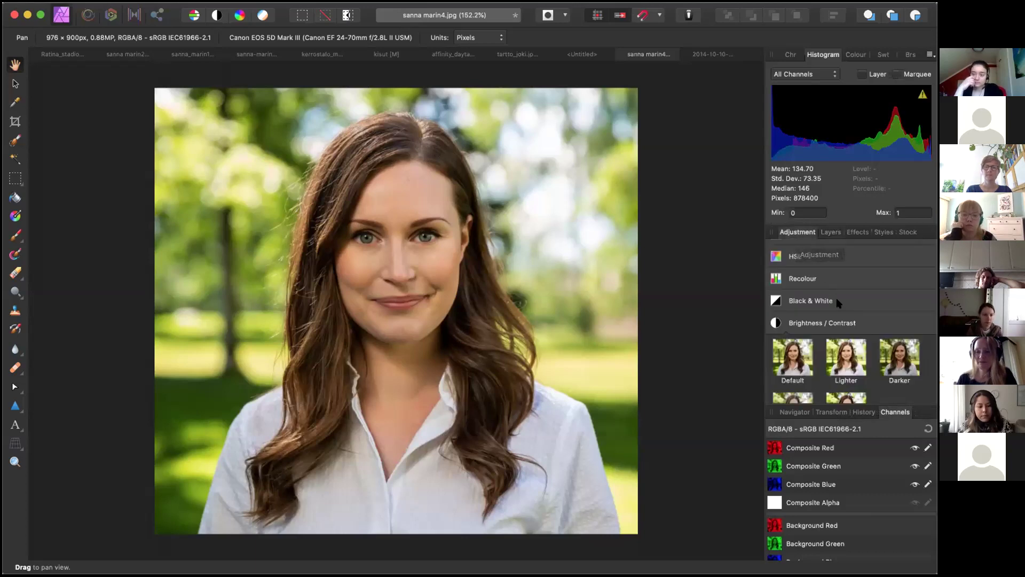
pyautogui.scroll(-2, 870, 319)
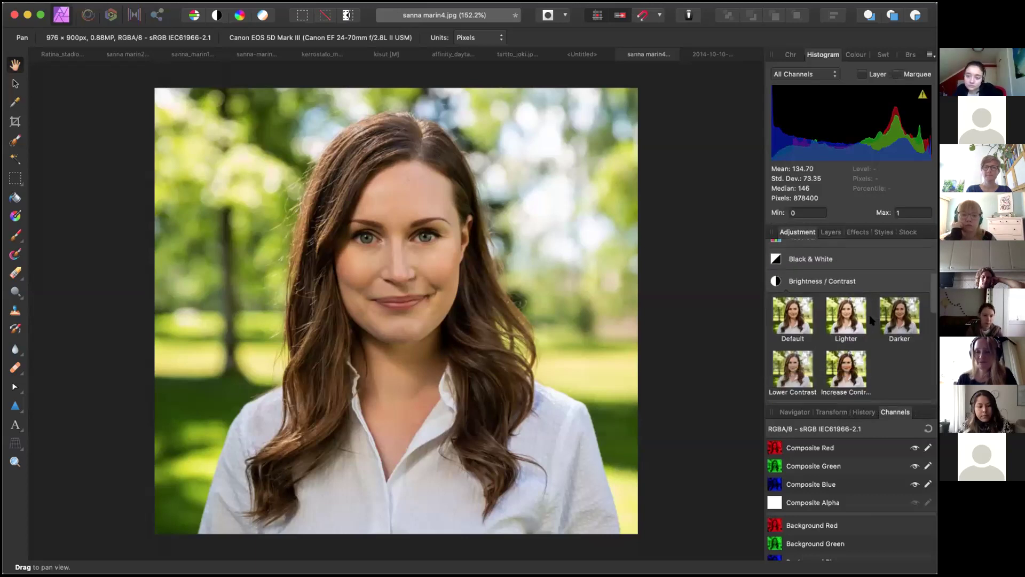
pyautogui.scroll(-7, 870, 319)
pyautogui.scroll(-1, 870, 319)
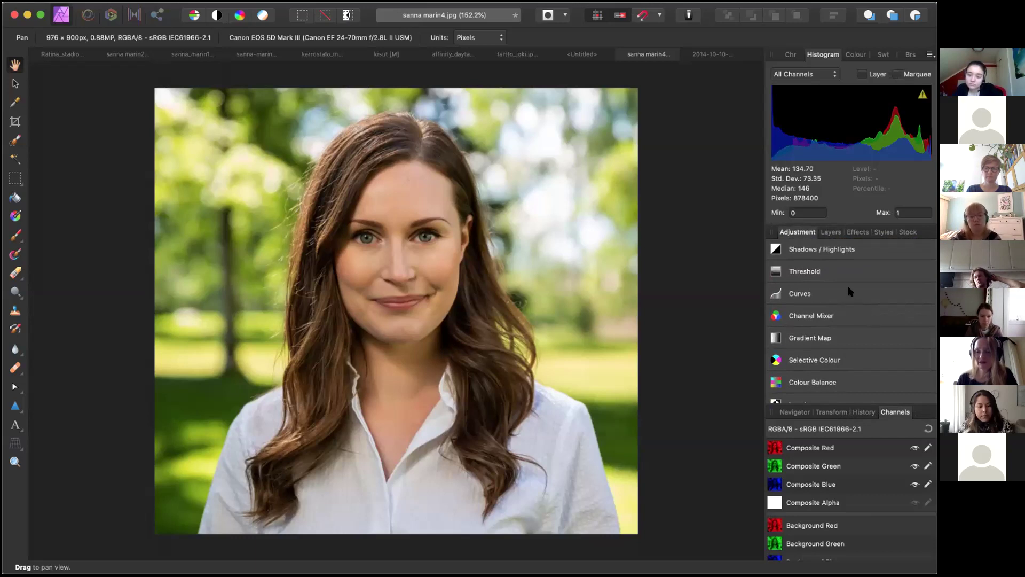
pyautogui.scroll(-1, 850, 292)
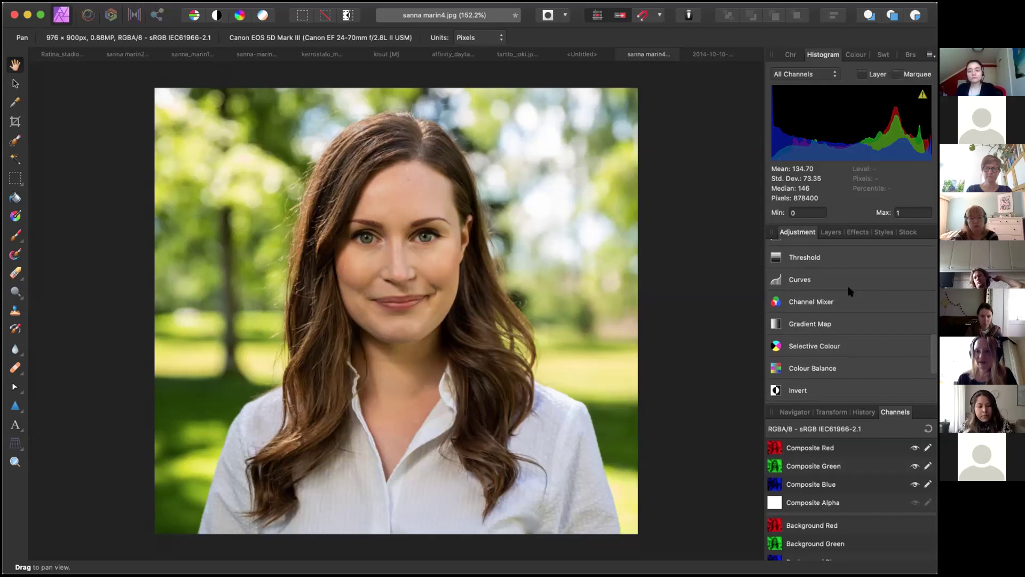
pyautogui.click(830, 280)
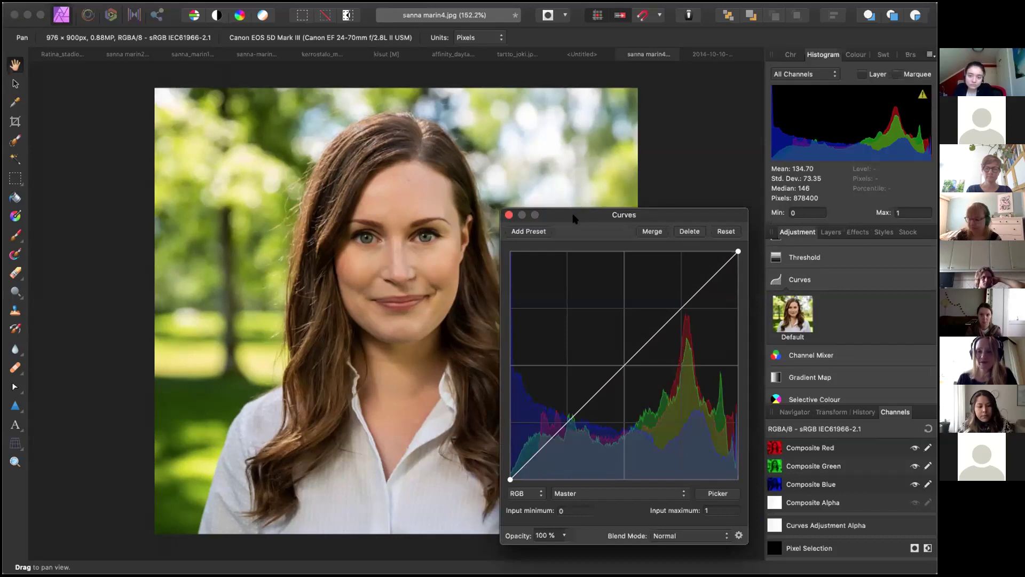
pyautogui.moveTo(582, 212); pyautogui.dragTo(634, 124)
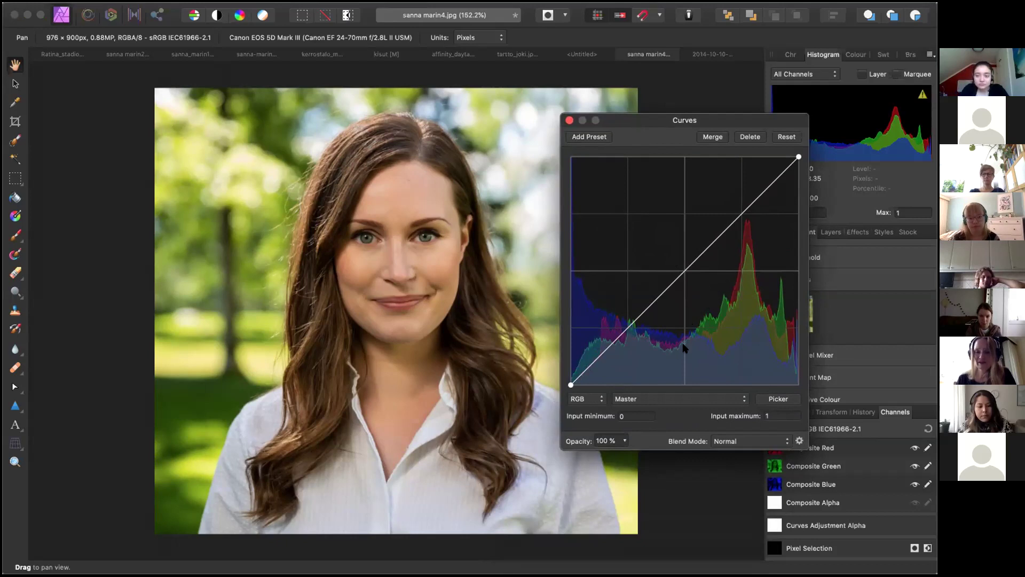
# Step: Review the colour model and channel choices offered by the Curves adjustment, leaving them at RGB and Master
pyautogui.click(601, 399)
pyautogui.click(600, 400)
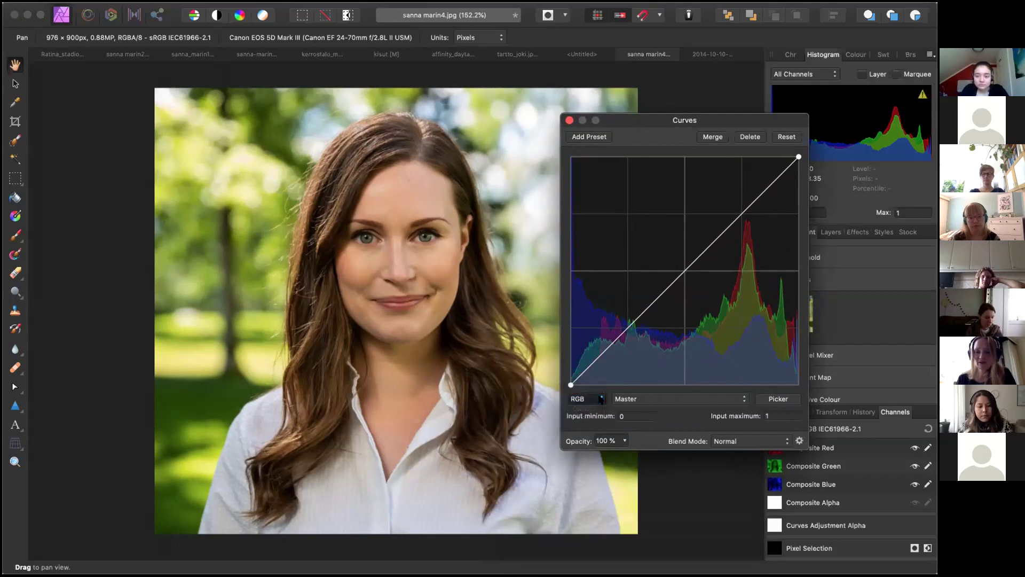
pyautogui.click(652, 398)
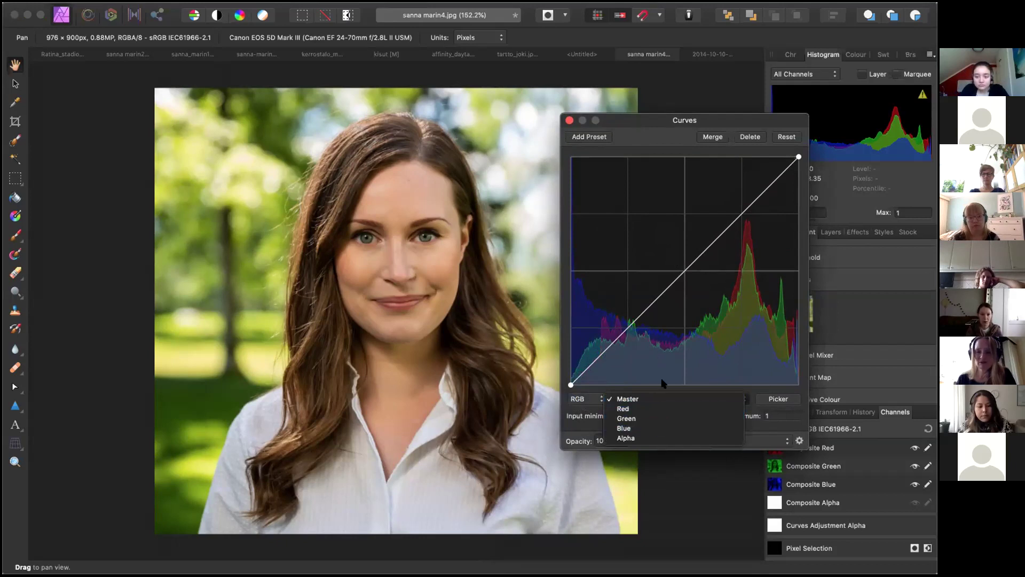
pyautogui.click(687, 355)
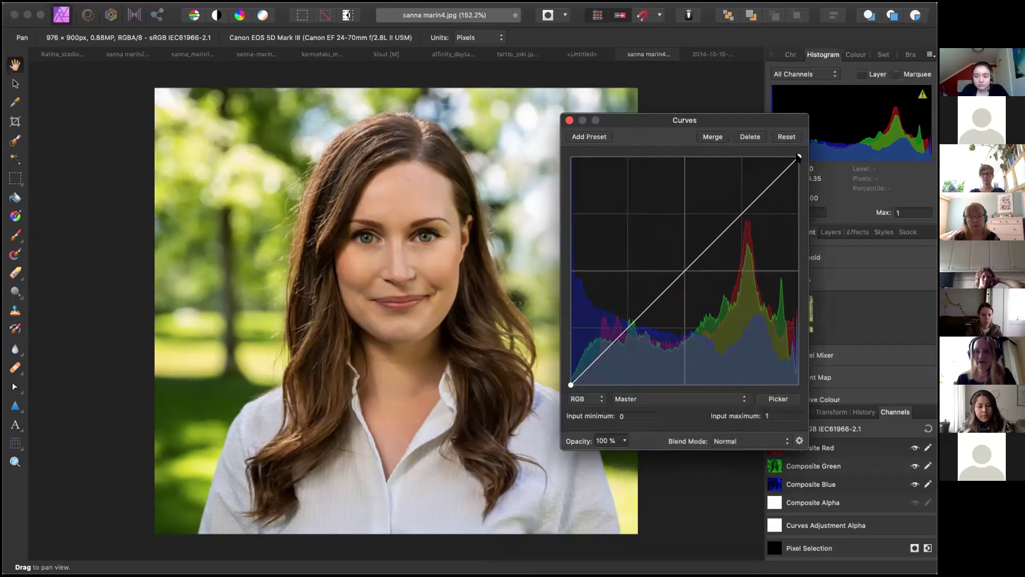
# Step: Try darkening the portrait by pulling the middle of the Master curve below the diagonal, and restore the straight curve
pyautogui.moveTo(799, 158)
pyautogui.mouseDown()
pyautogui.moveTo(797, 252)
pyautogui.moveTo(694, 258)
pyautogui.moveTo(744, 250)
pyautogui.moveTo(794, 157)
pyautogui.moveTo(719, 161)
pyautogui.moveTo(705, 191)
pyautogui.moveTo(797, 158)
pyautogui.mouseUp()
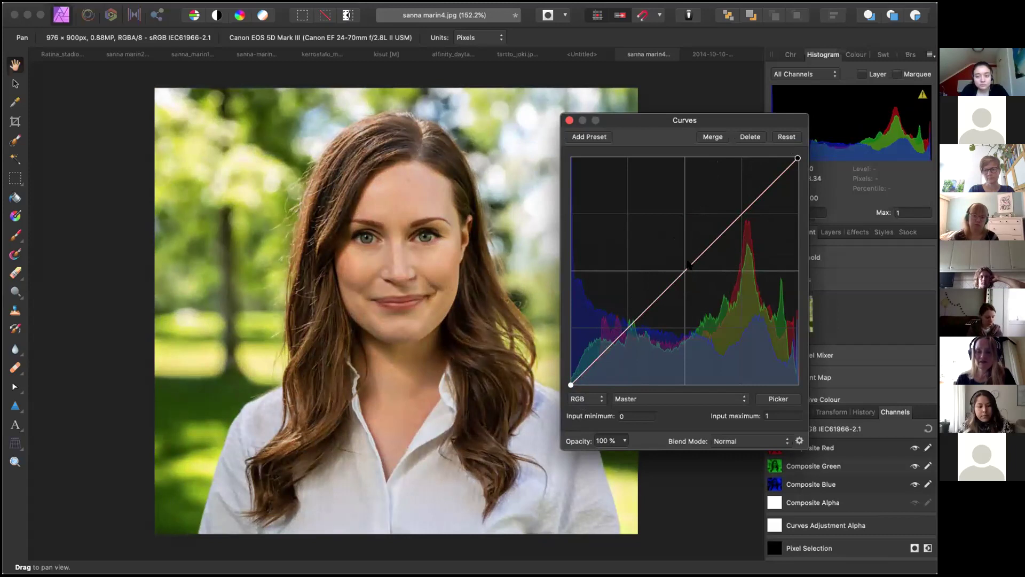
pyautogui.click(689, 264)
pyautogui.moveTo(697, 273); pyautogui.dragTo(672, 313)
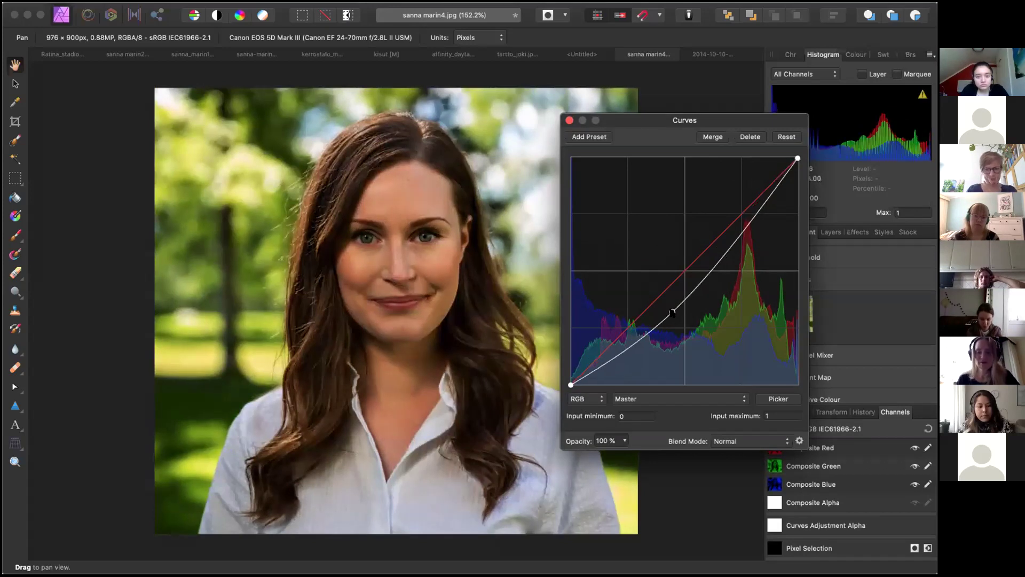
pyautogui.press('Delete')
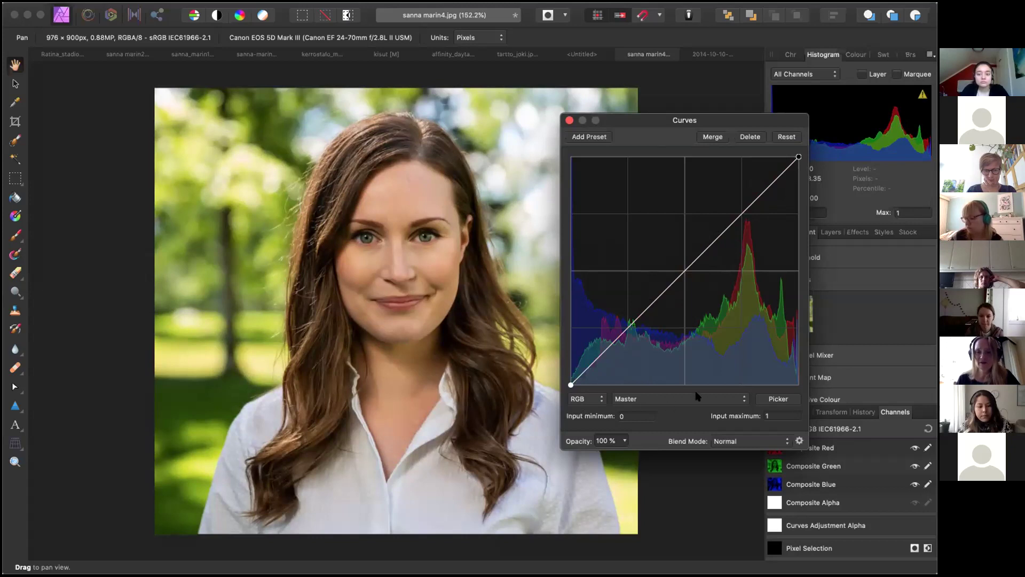
# Step: Switch the curve to the Red channel, try raising its black point to nearly half height and back, and nudge the white point inward
pyautogui.click(700, 403)
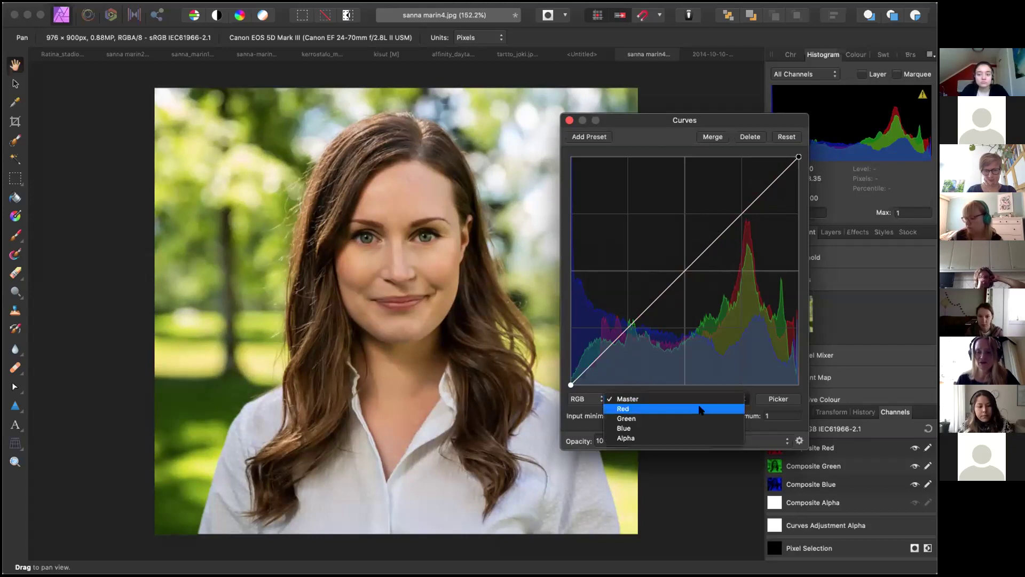
pyautogui.click(699, 409)
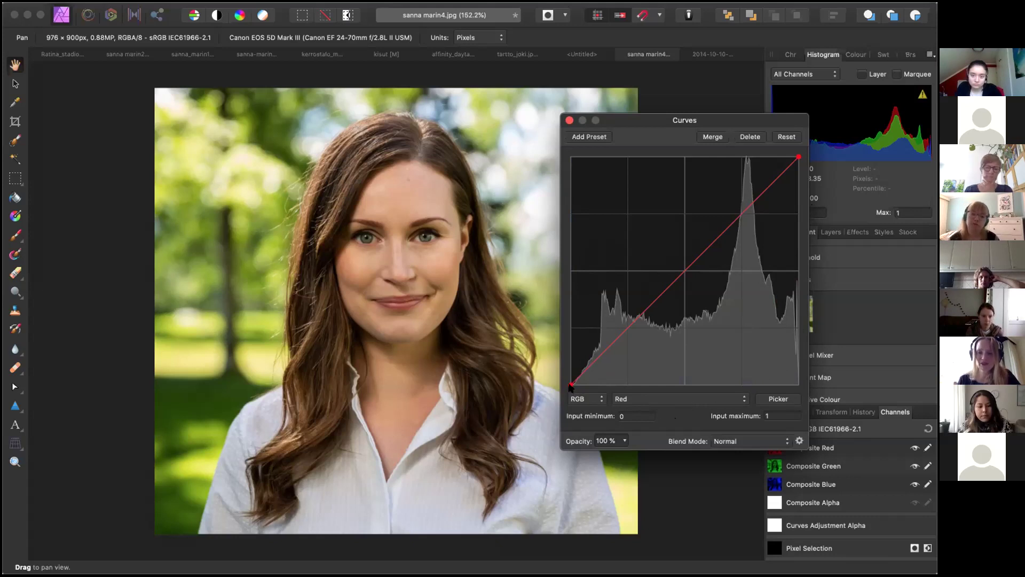
pyautogui.moveTo(571, 384); pyautogui.dragTo(570, 281)
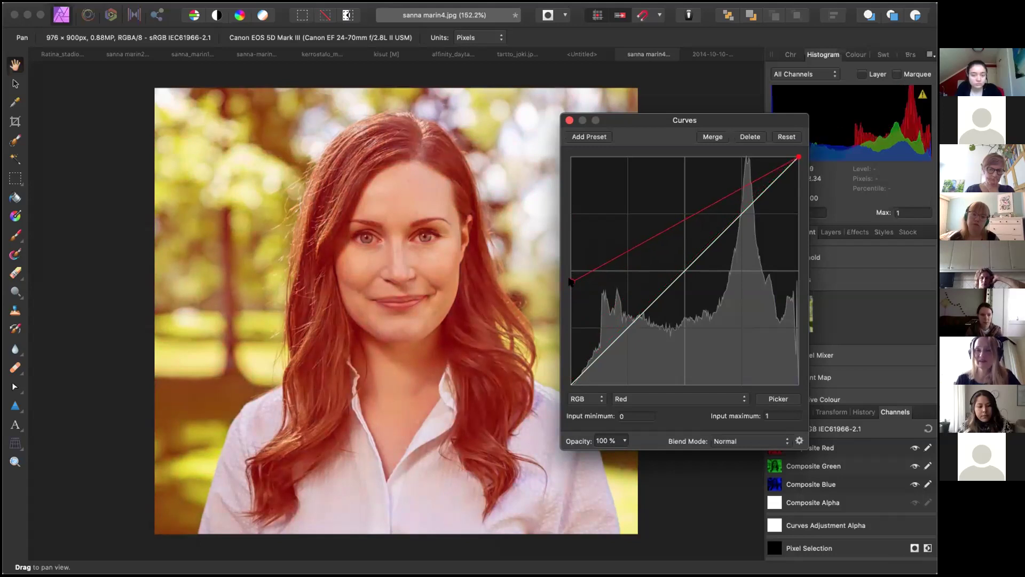
pyautogui.moveTo(569, 276); pyautogui.dragTo(572, 383)
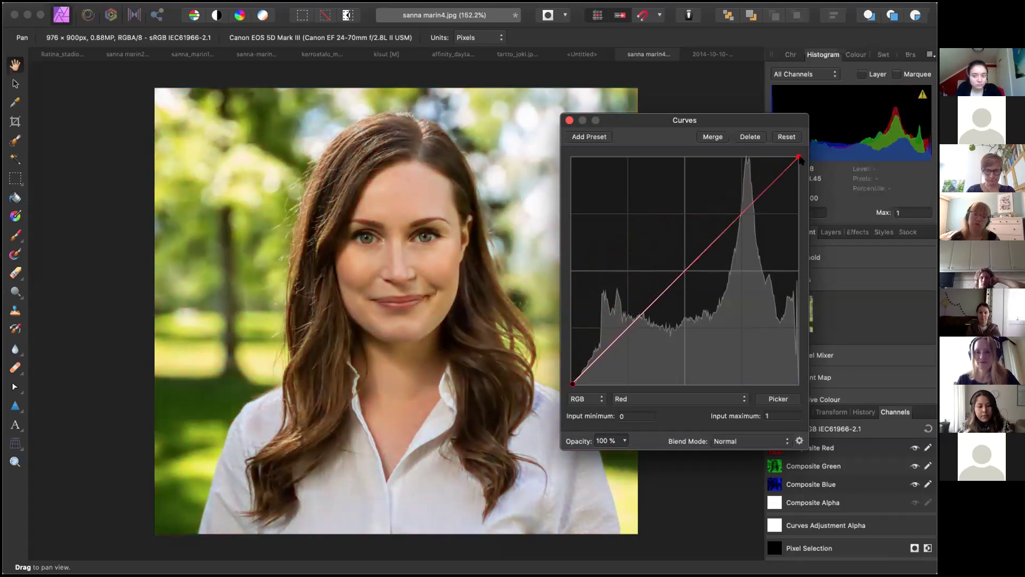
pyautogui.moveTo(798, 157)
pyautogui.mouseDown()
pyautogui.moveTo(796, 242)
pyautogui.moveTo(794, 160)
pyautogui.mouseUp()
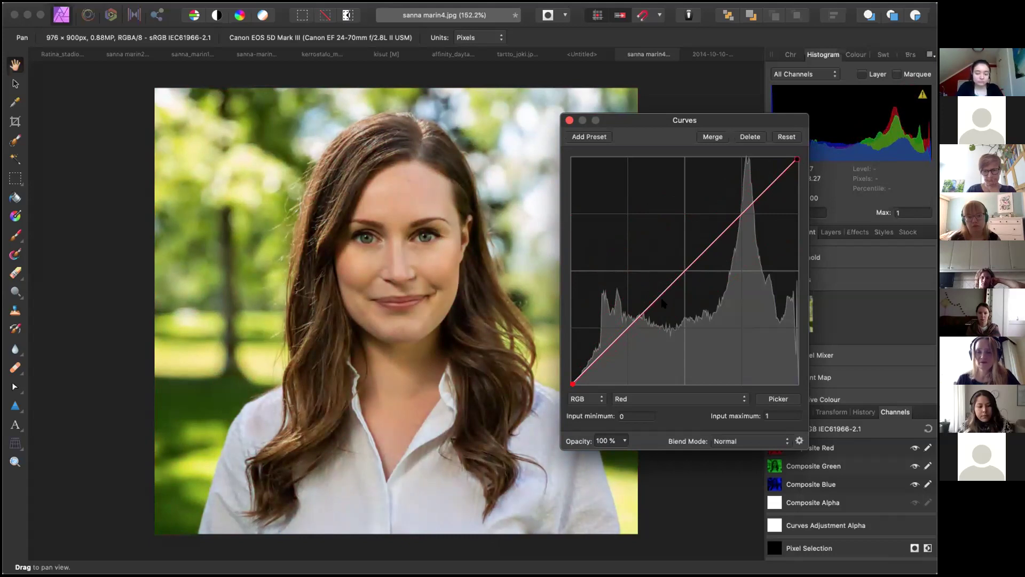
# Step: Bend the Red curve's midtones above and below the diagonal, finishing with them raised for a warmer portrait
pyautogui.moveTo(682, 282); pyautogui.dragTo(649, 292)
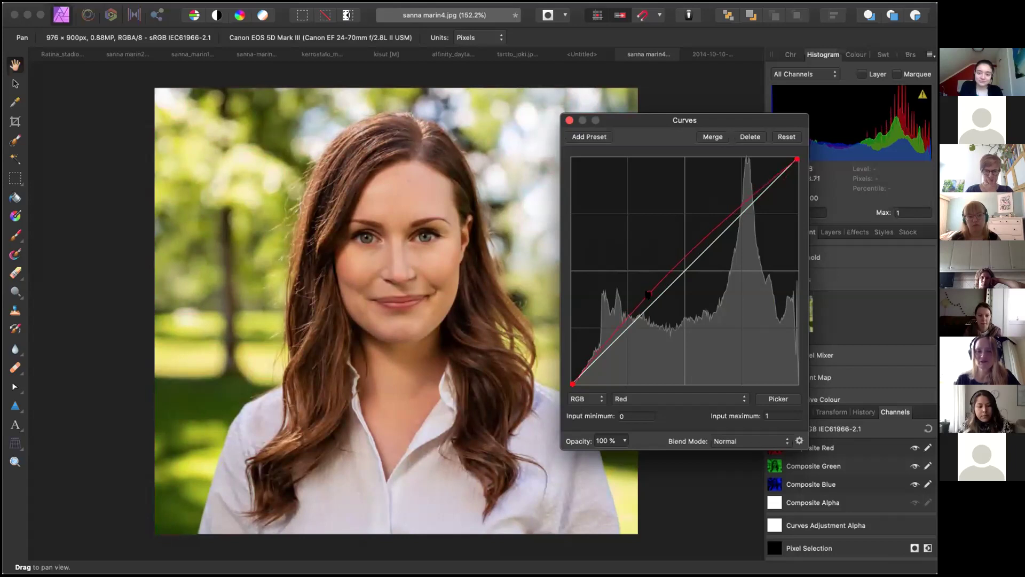
pyautogui.moveTo(647, 293); pyautogui.dragTo(659, 315)
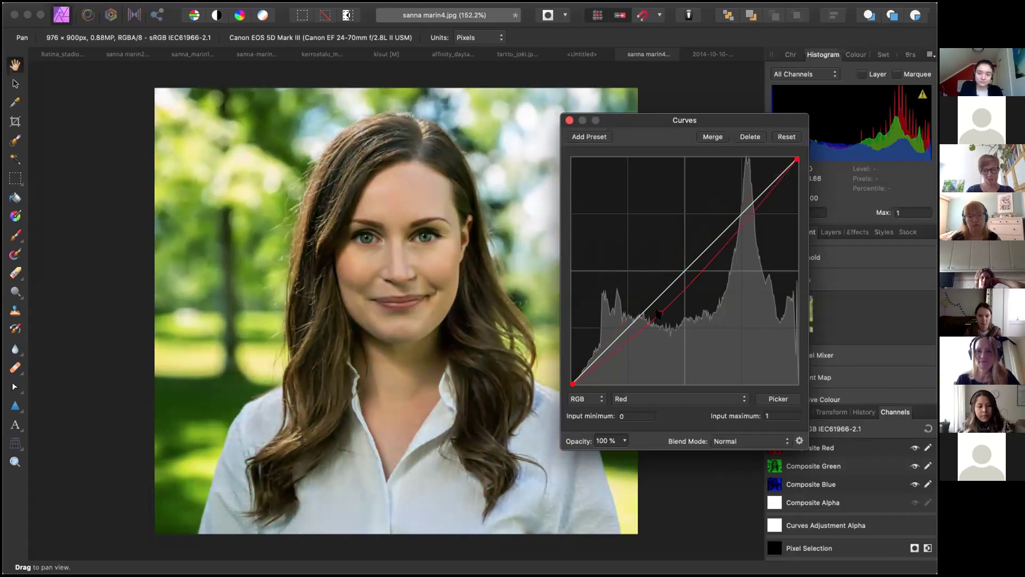
pyautogui.moveTo(659, 315); pyautogui.dragTo(649, 281)
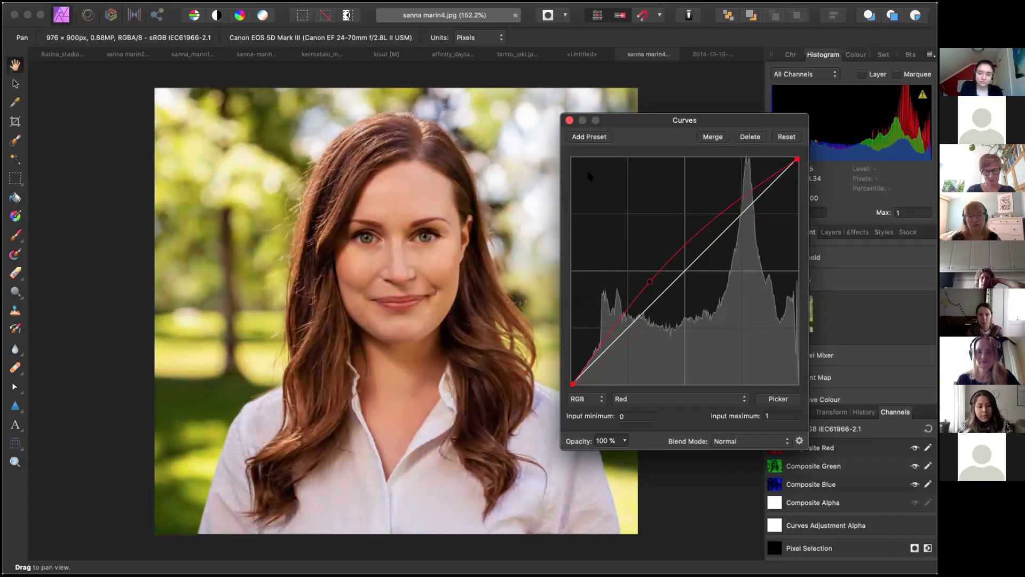
# Step: Close the Curves settings and delete the Curves adjustment layer
pyautogui.click(569, 121)
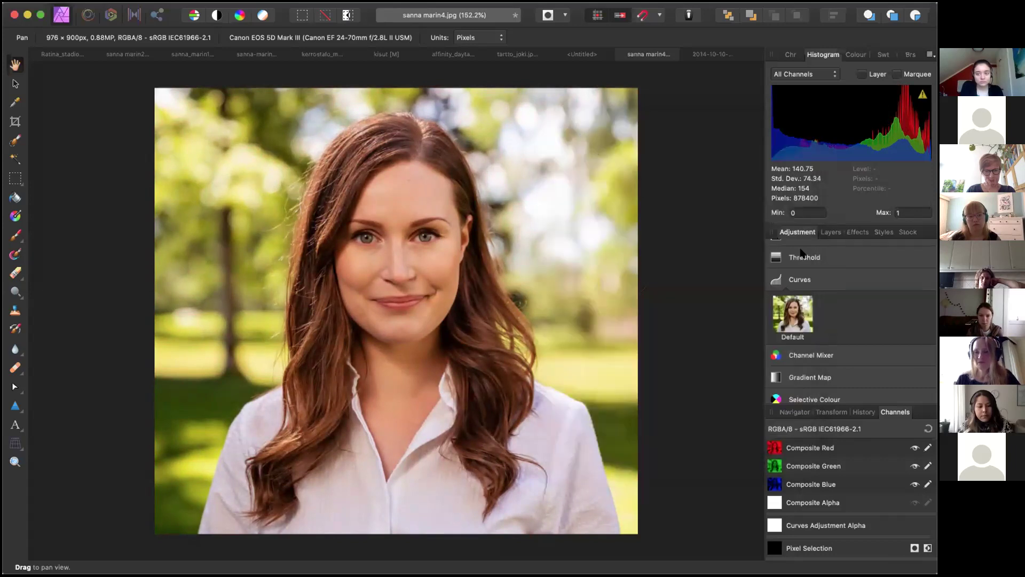
pyautogui.click(830, 232)
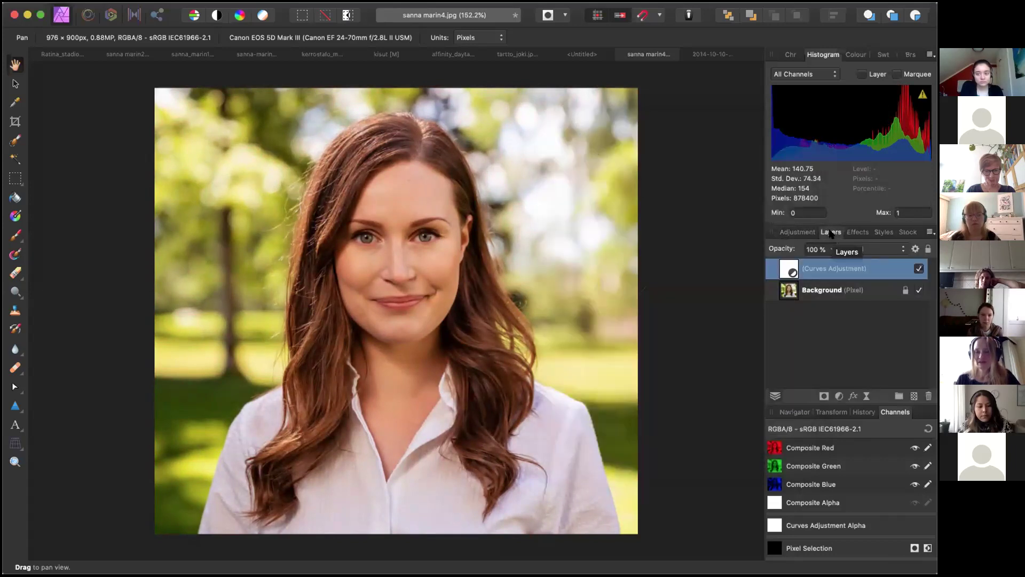
pyautogui.click(927, 397)
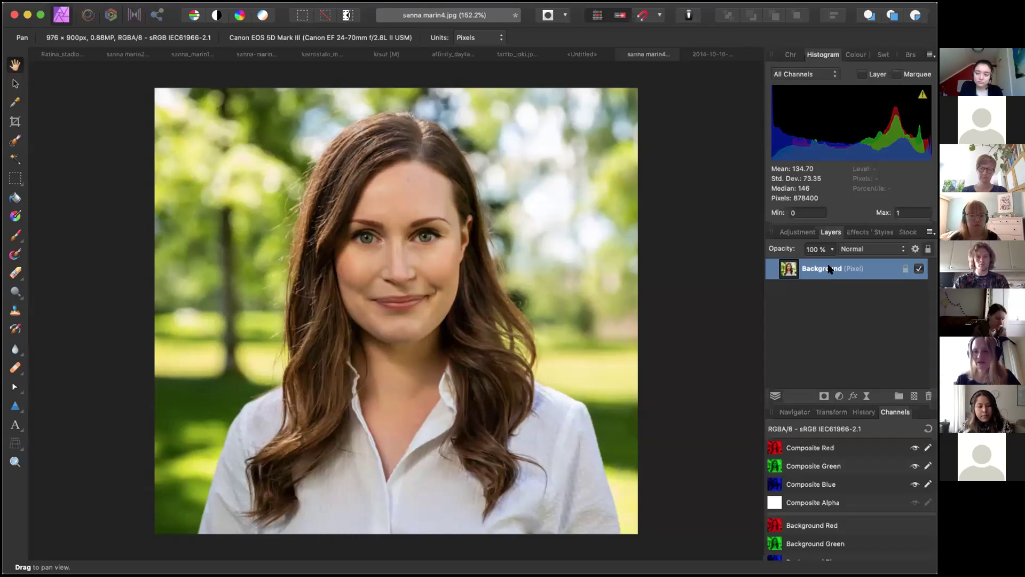
# Step: Duplicate the Background layer and dismiss the new copy's layer options
pyautogui.rightClick(829, 269)
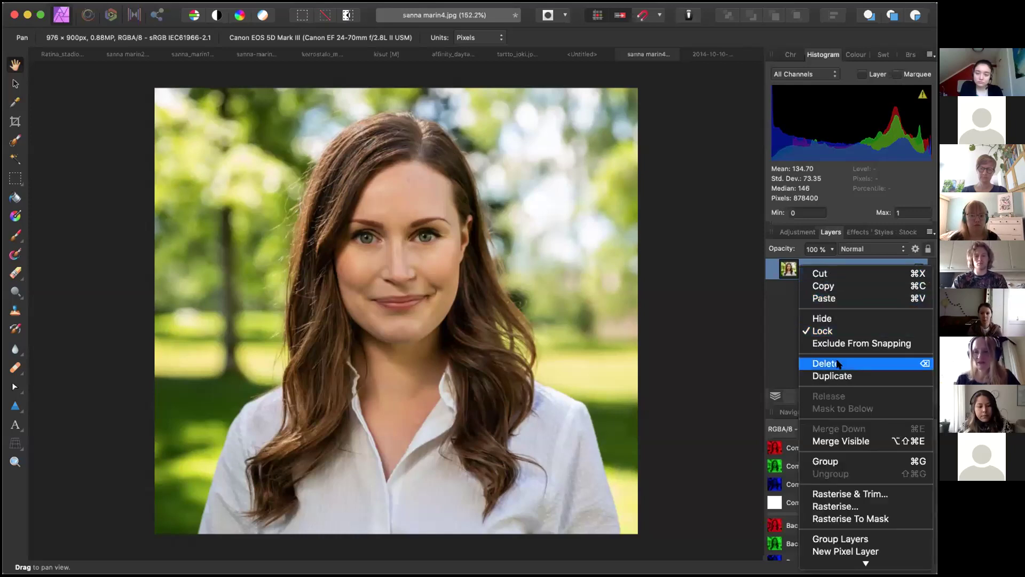
pyautogui.click(838, 376)
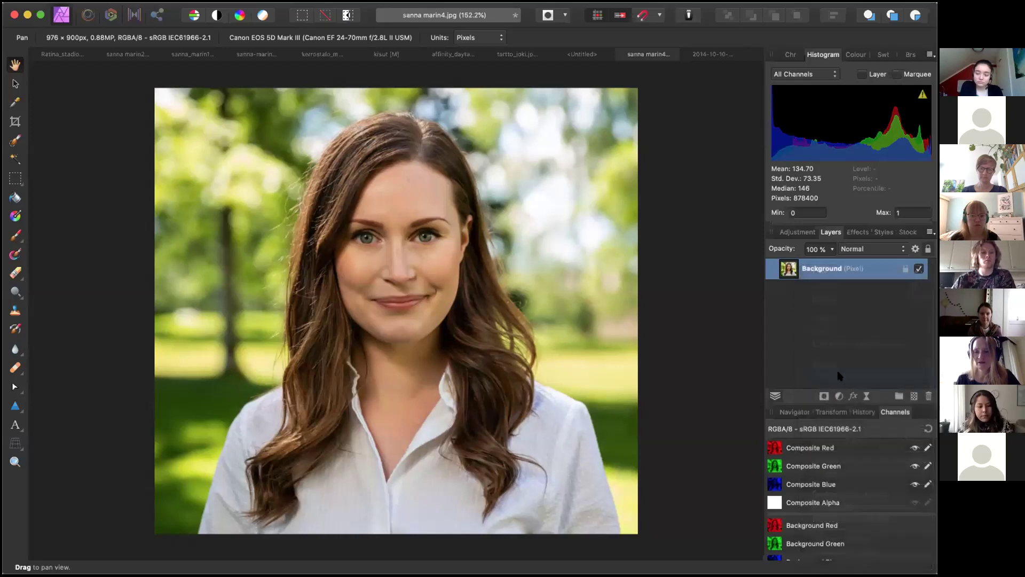
pyautogui.rightClick(828, 270)
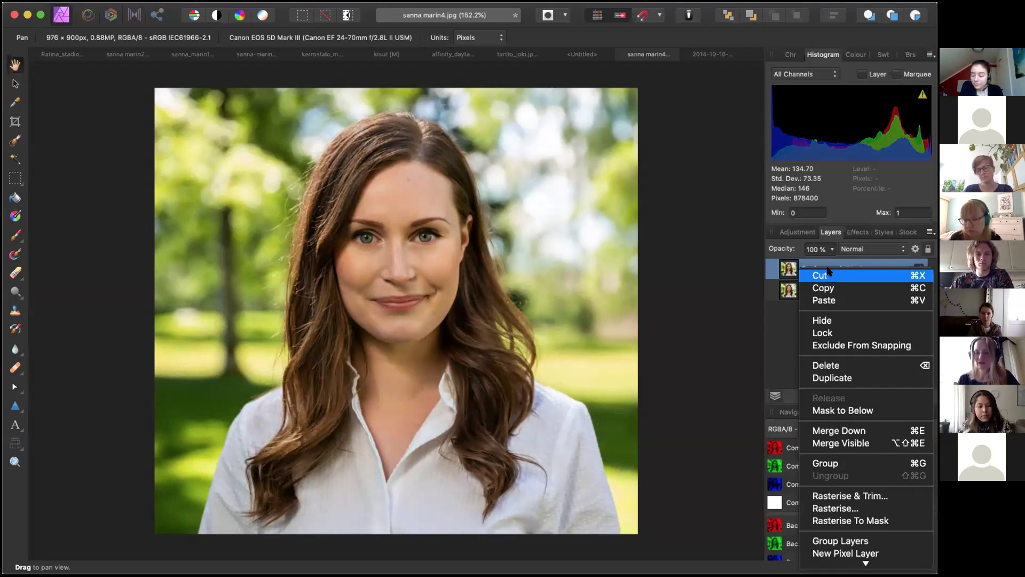
pyautogui.click(780, 359)
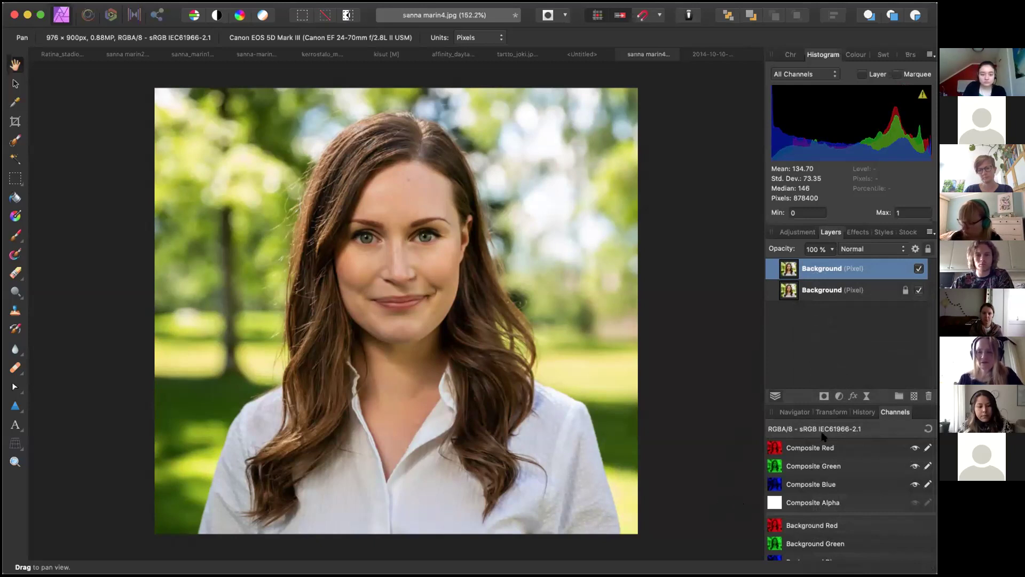
# Step: Add a Curves adjustment with the Blue channel's midtones pulled well below the diagonal and its white point slightly inward, and close its settings
pyautogui.click(801, 232)
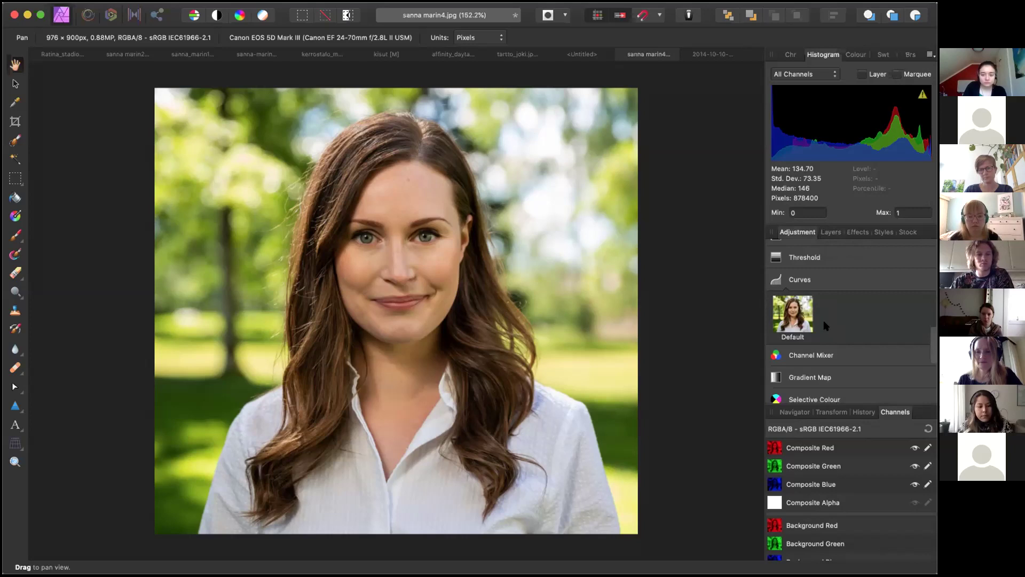
pyautogui.click(794, 304)
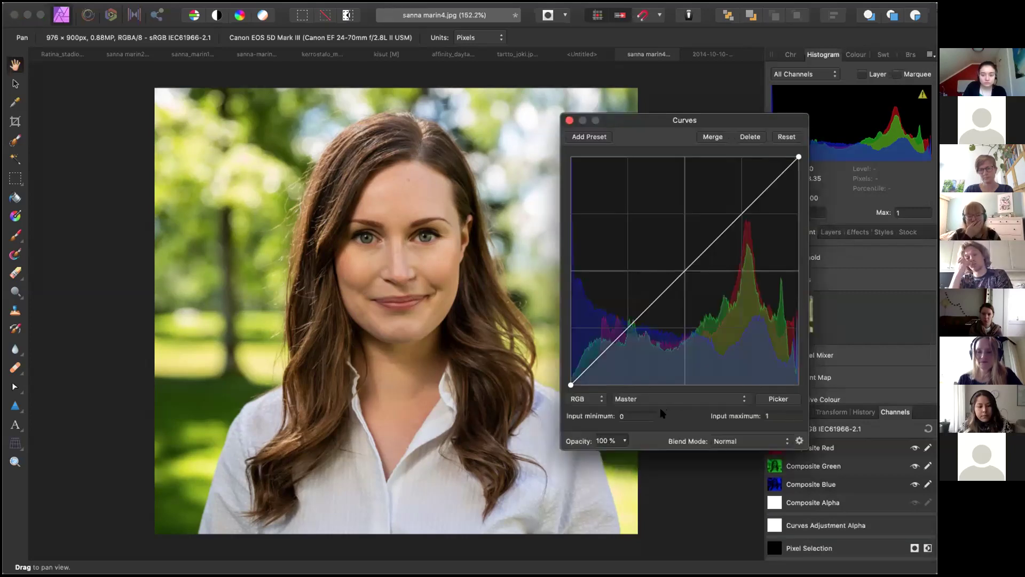
pyautogui.click(676, 401)
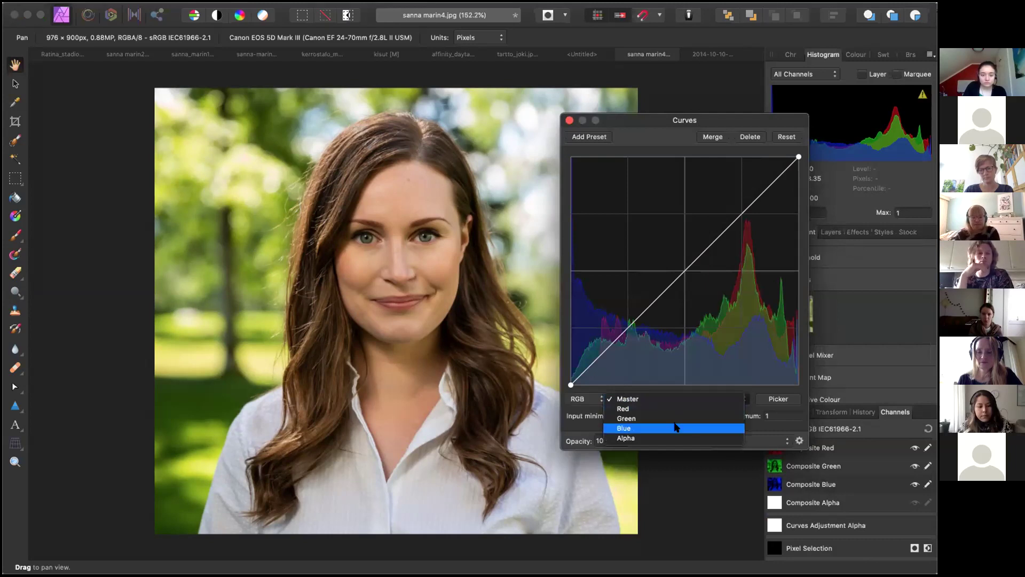
pyautogui.click(676, 427)
pyautogui.click(641, 316)
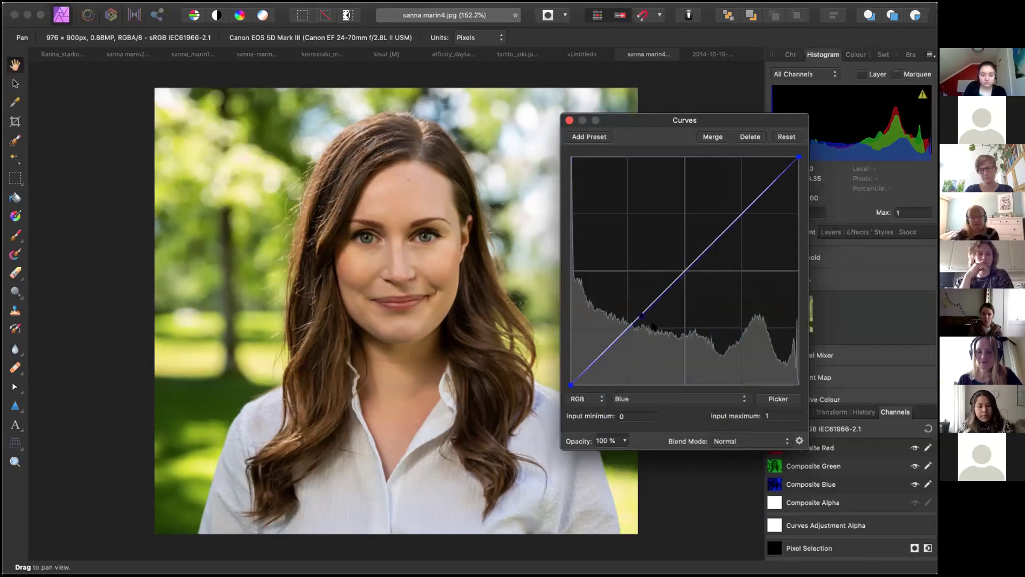
pyautogui.moveTo(662, 333)
pyautogui.mouseDown()
pyautogui.moveTo(672, 337)
pyautogui.moveTo(673, 322)
pyautogui.mouseUp()
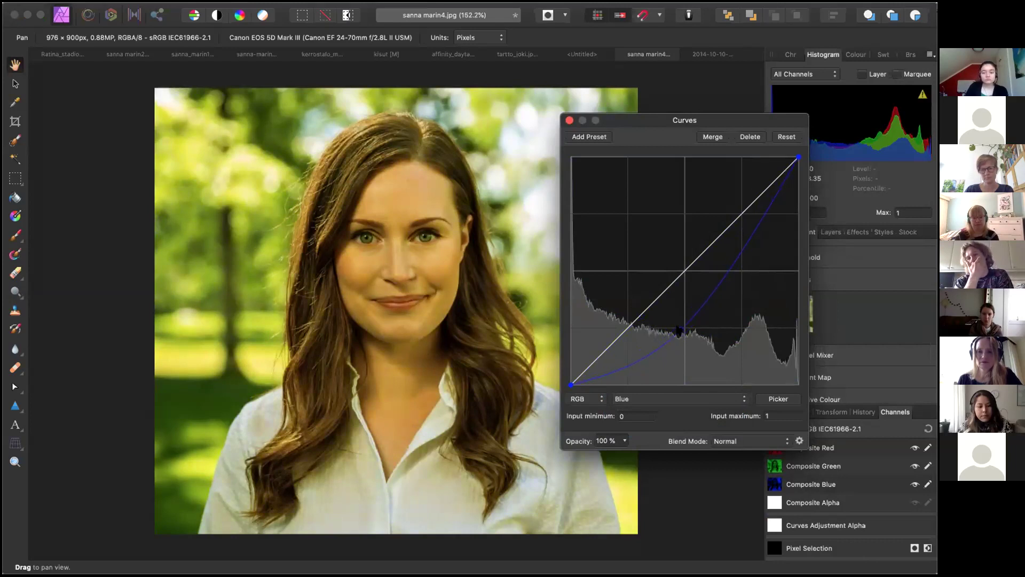
pyautogui.moveTo(794, 161)
pyautogui.mouseDown()
pyautogui.moveTo(739, 168)
pyautogui.moveTo(703, 215)
pyautogui.moveTo(794, 158)
pyautogui.mouseUp()
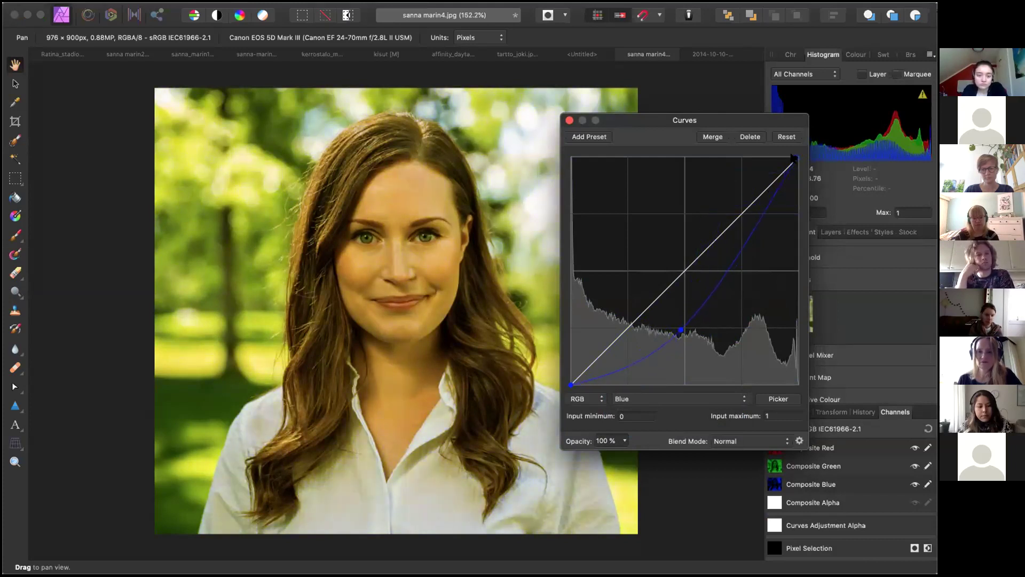
pyautogui.click(569, 119)
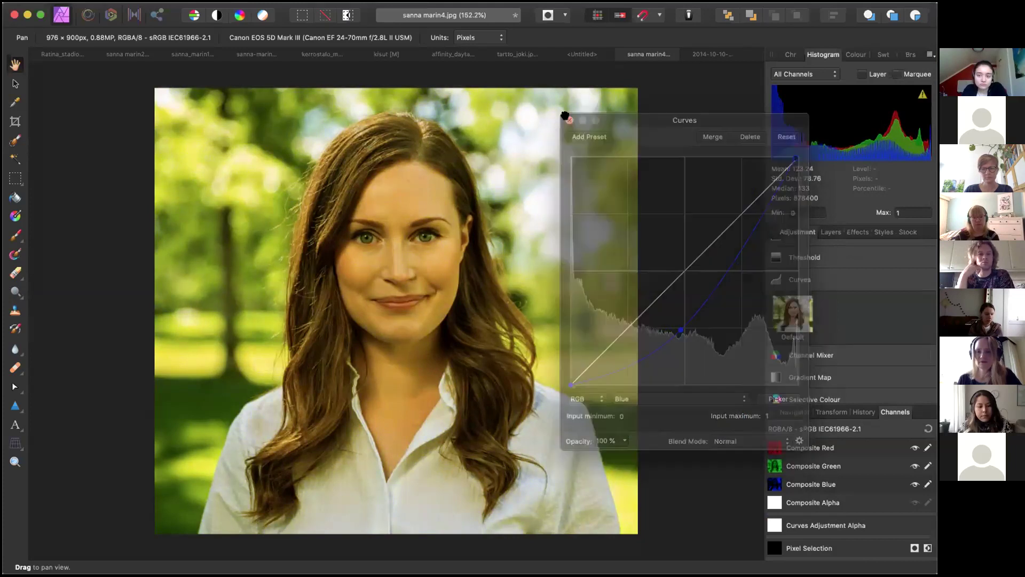
pyautogui.click(853, 233)
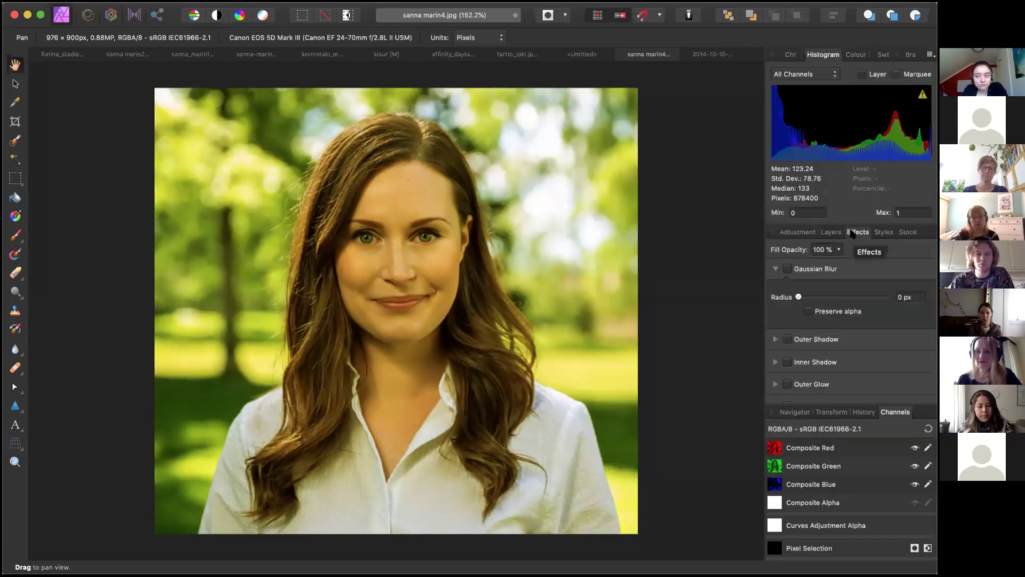
# Step: Try an Outline effect on the Curves adjustment, experimenting with its radius, and switch the effect off again
pyautogui.scroll(-3, 854, 315)
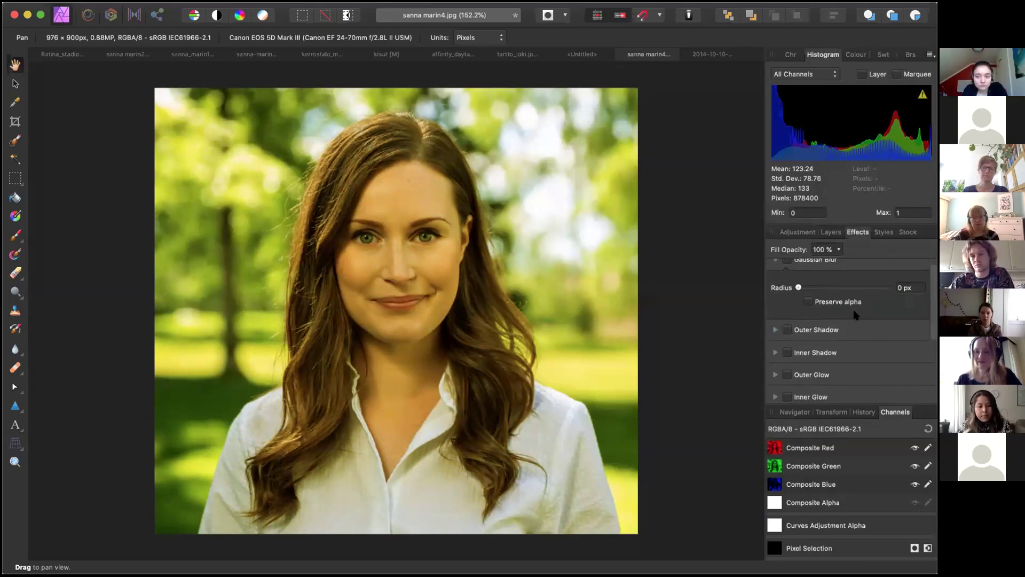
pyautogui.scroll(-7, 854, 315)
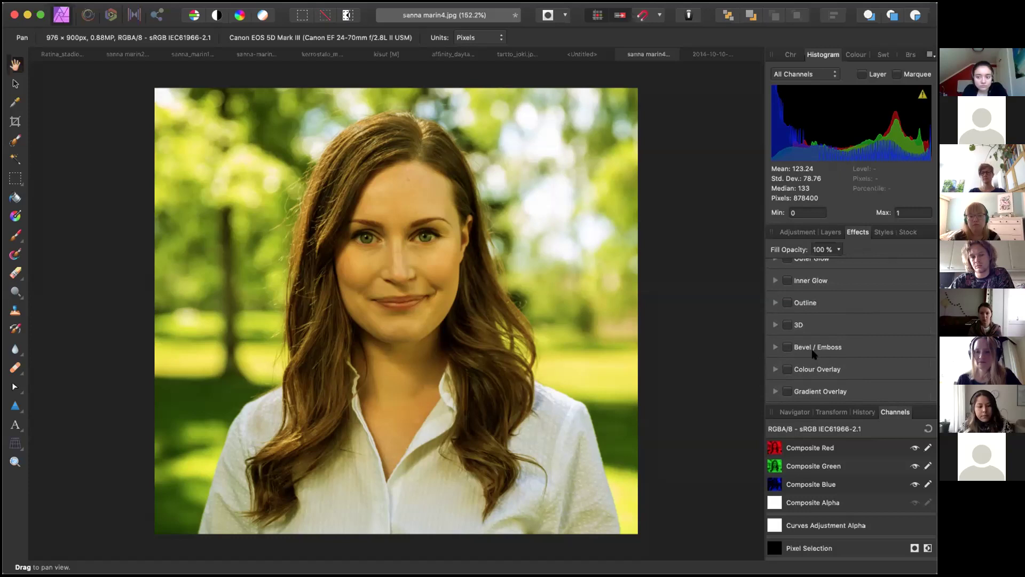
pyautogui.scroll(1, 839, 336)
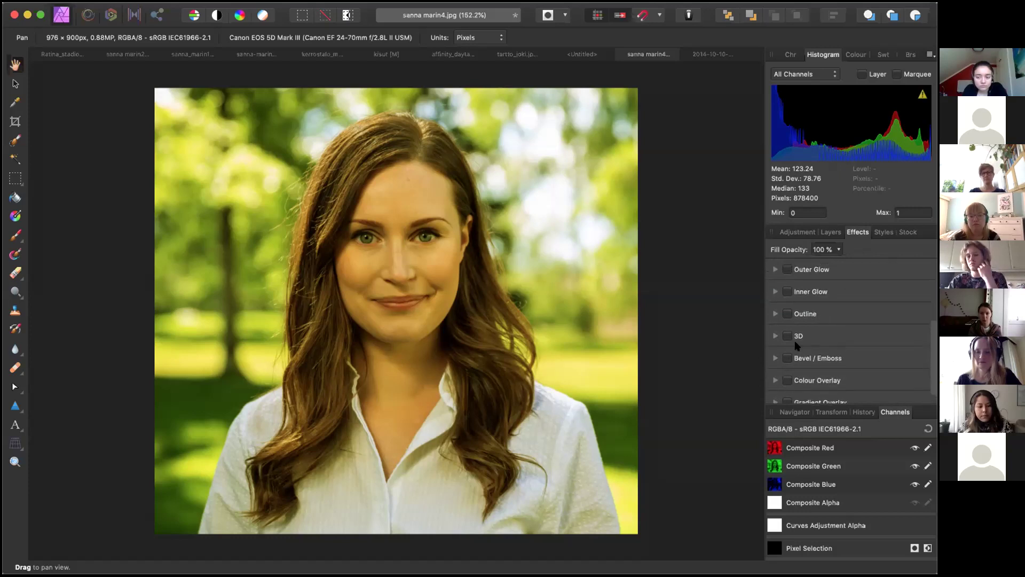
pyautogui.click(787, 313)
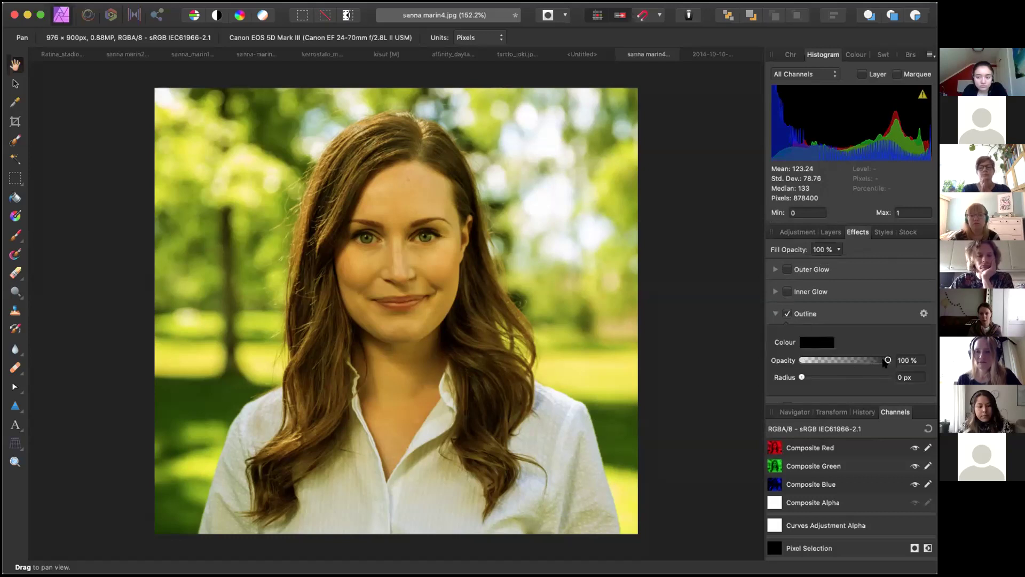
pyautogui.moveTo(821, 377); pyautogui.dragTo(796, 377)
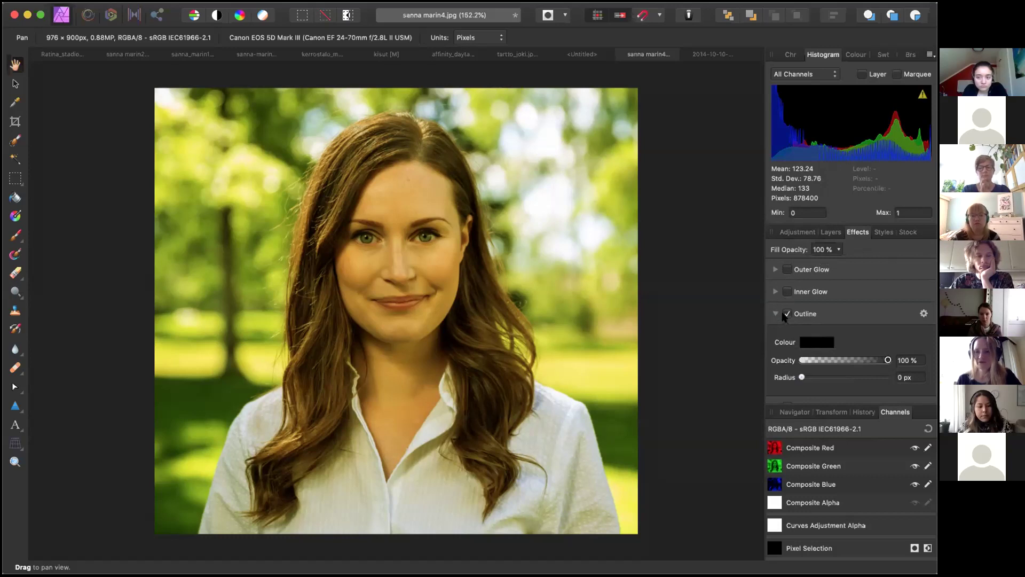
pyautogui.click(780, 314)
# Step: Try a Gaussian Blur effect on the Curves adjustment, bring its radius back to 0 px and close the effect's settings
pyautogui.scroll(3, 869, 320)
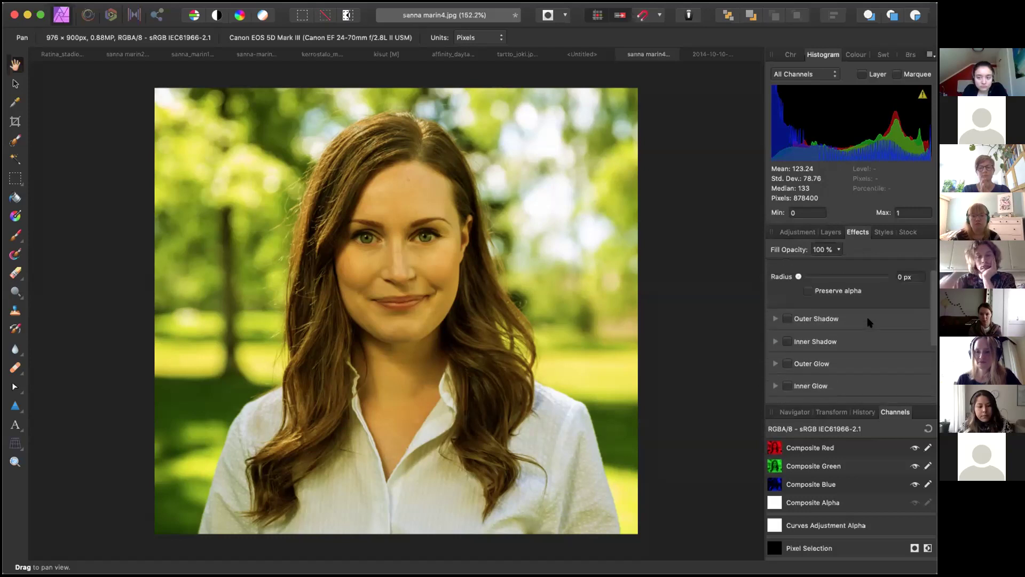
pyautogui.scroll(2, 868, 321)
pyautogui.click(798, 298)
pyautogui.moveTo(813, 295); pyautogui.dragTo(789, 300)
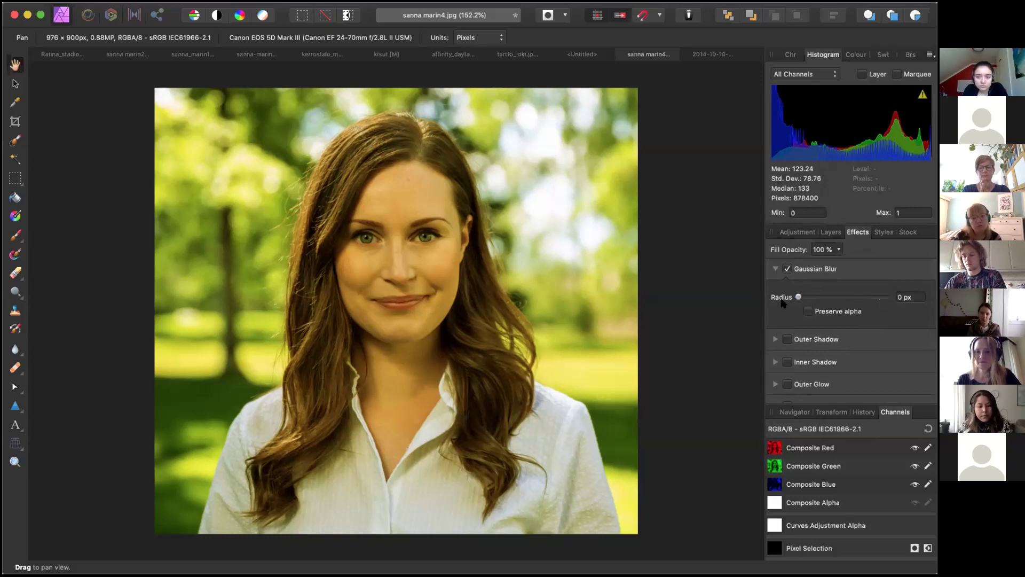
pyautogui.click(774, 269)
# Step: Nest the Curves adjustment inside the duplicated Background layer so that it affects only that layer
pyautogui.click(826, 233)
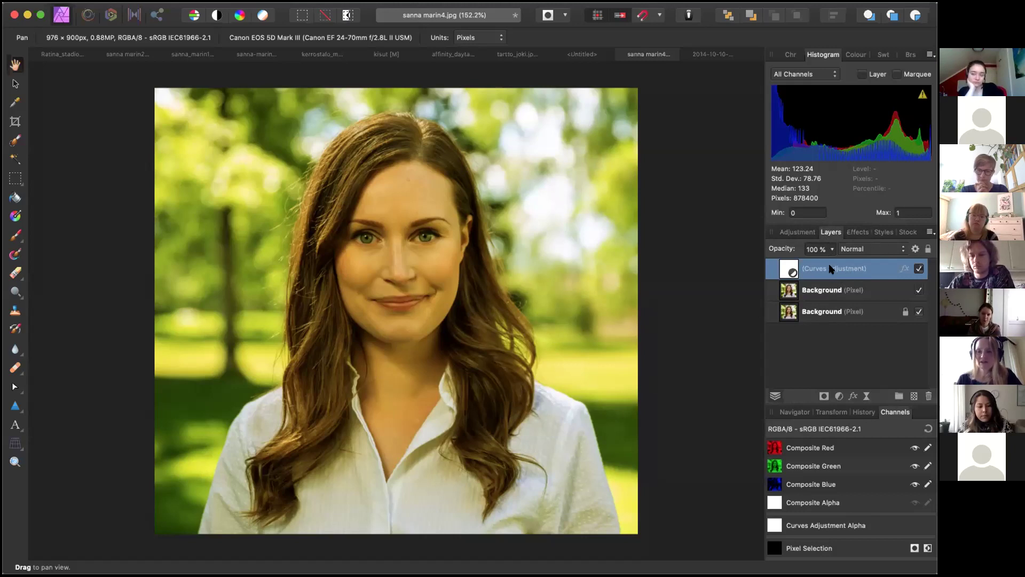
pyautogui.moveTo(831, 269); pyautogui.dragTo(831, 288)
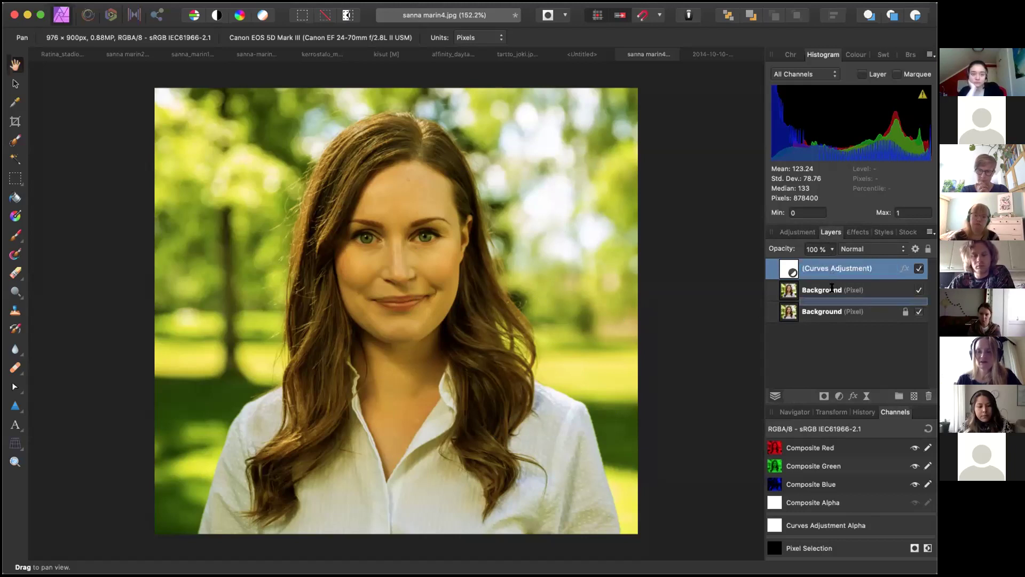
pyautogui.moveTo(831, 288); pyautogui.dragTo(832, 288)
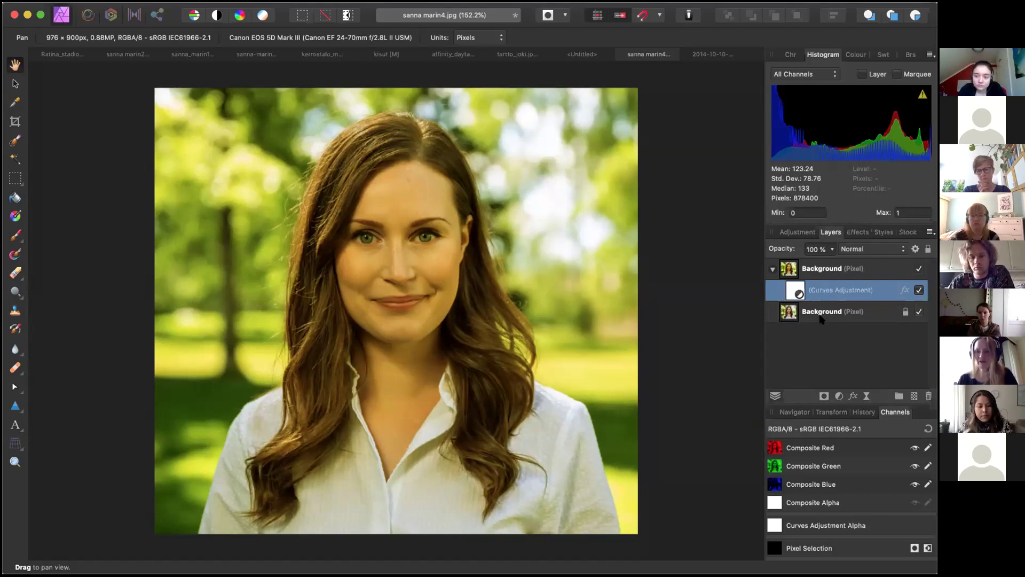
# Step: Set the duplicated Background layer's blend mode to Exclusion
pyautogui.click(836, 268)
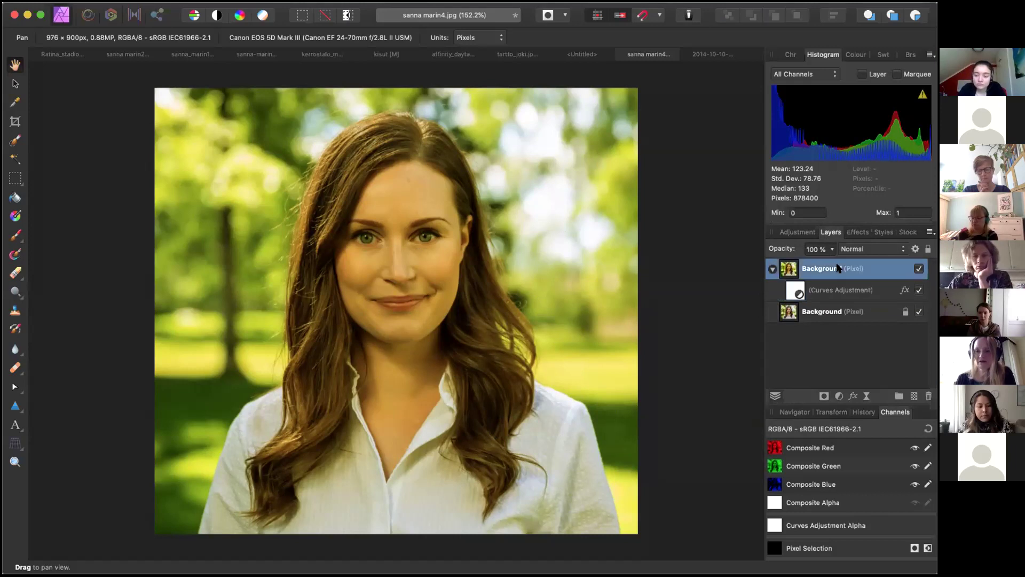
pyautogui.click(904, 249)
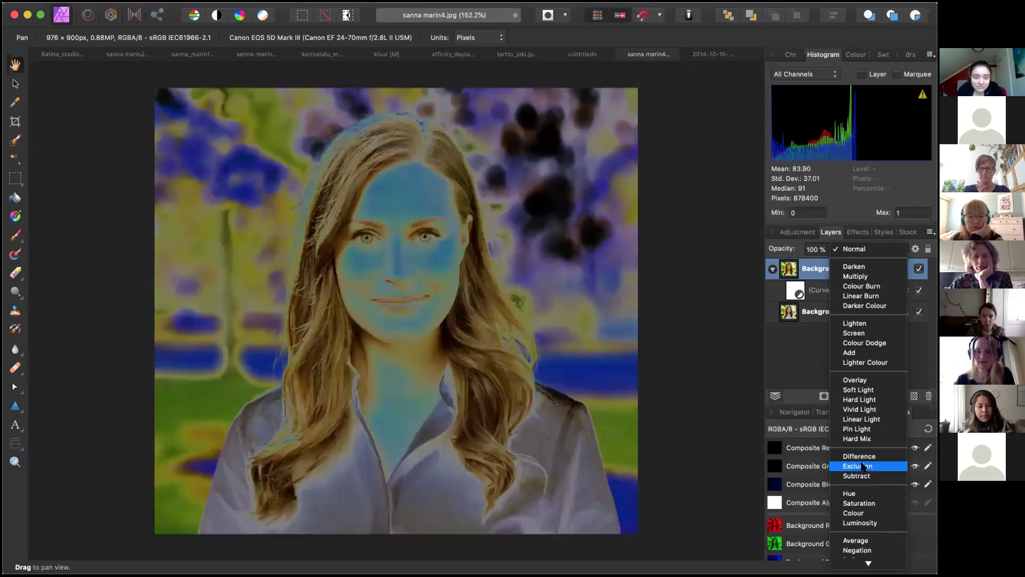
pyautogui.click(862, 466)
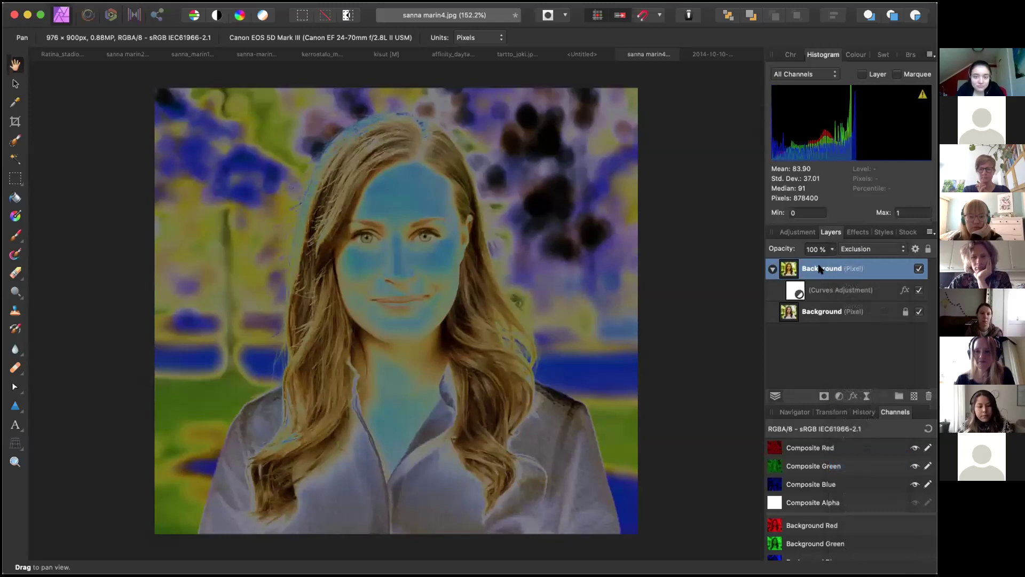
# Step: Lower the duplicated Background layer's opacity to 58% and finally 42%, and deselect the layer
pyautogui.click(830, 249)
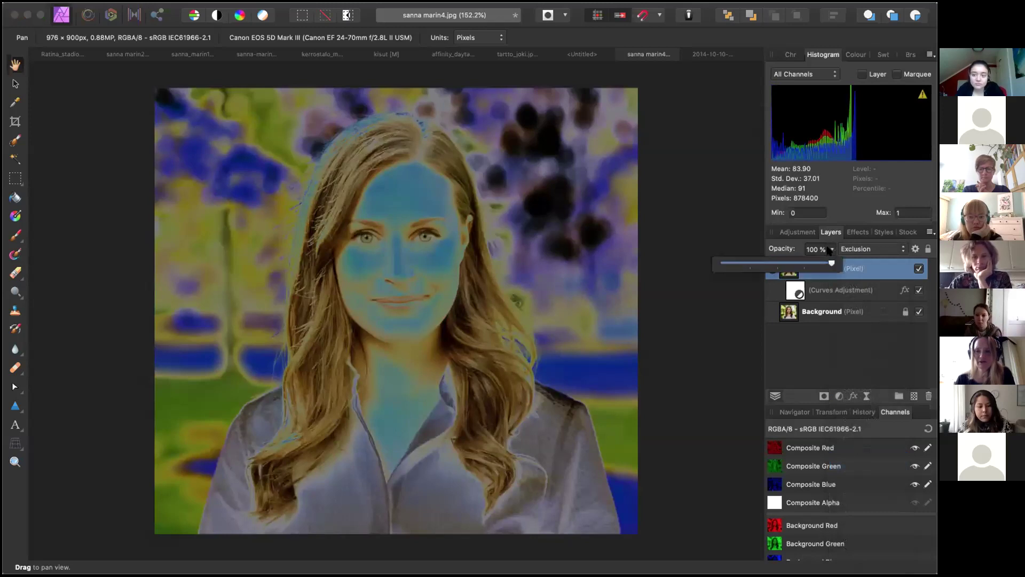
pyautogui.moveTo(817, 260); pyautogui.dragTo(783, 268)
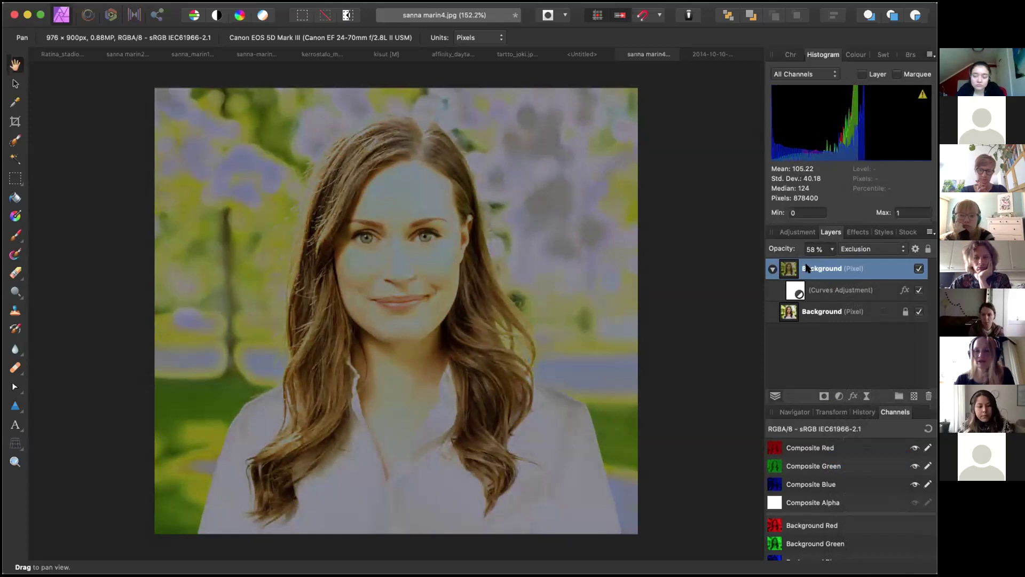
pyautogui.click(830, 247)
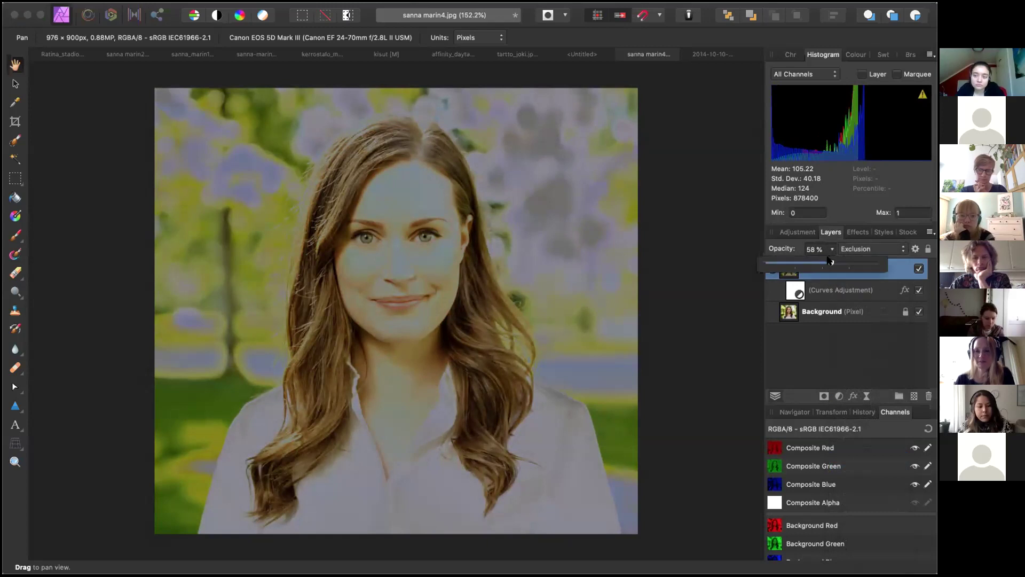
pyautogui.moveTo(829, 260)
pyautogui.mouseDown()
pyautogui.moveTo(844, 262)
pyautogui.moveTo(812, 262)
pyautogui.mouseUp()
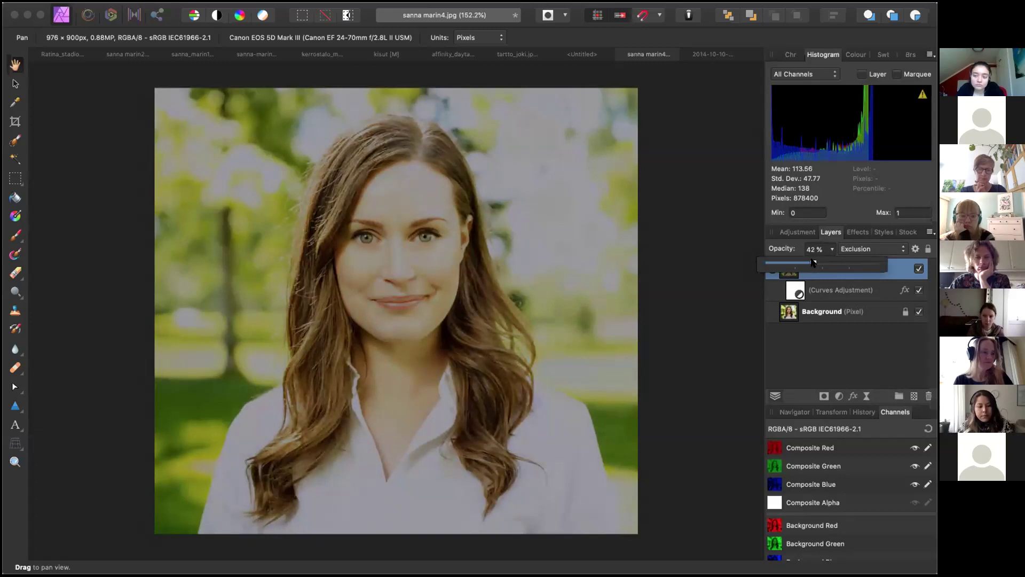
pyautogui.click(851, 353)
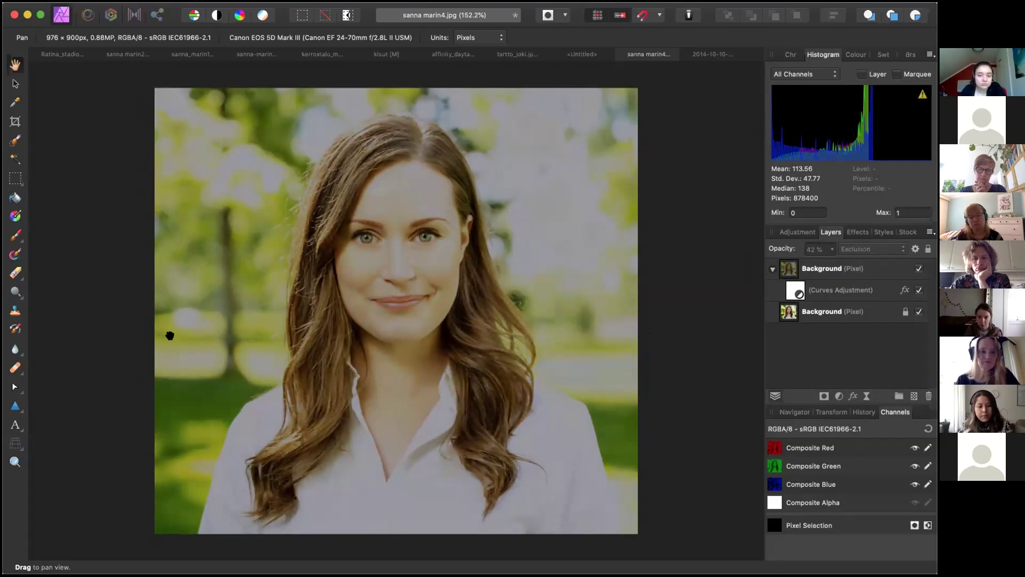
# Step: Draw a large white ellipse across the middle of the portrait with the Ellipse Tool
pyautogui.click(17, 408)
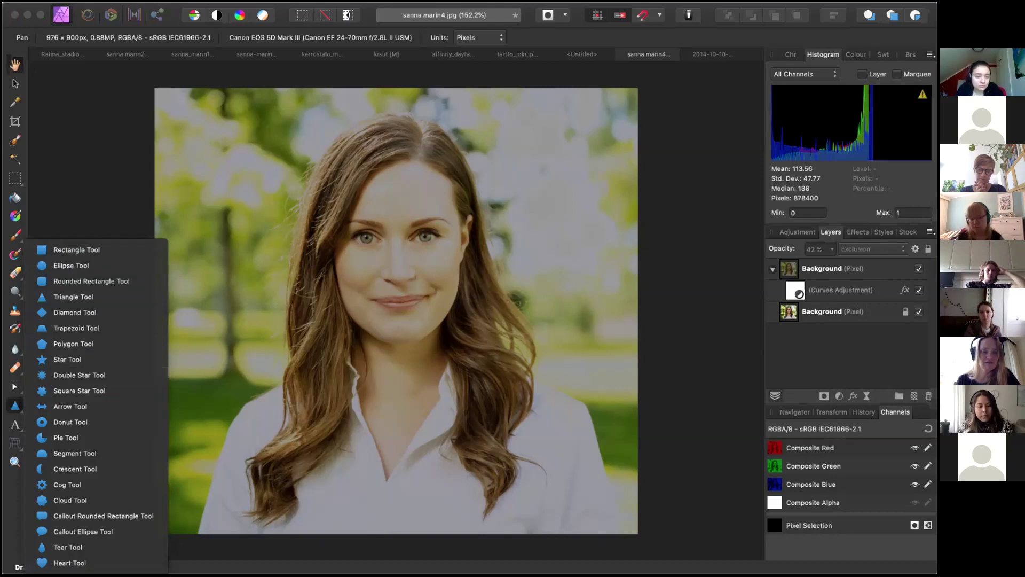
pyautogui.click(85, 265)
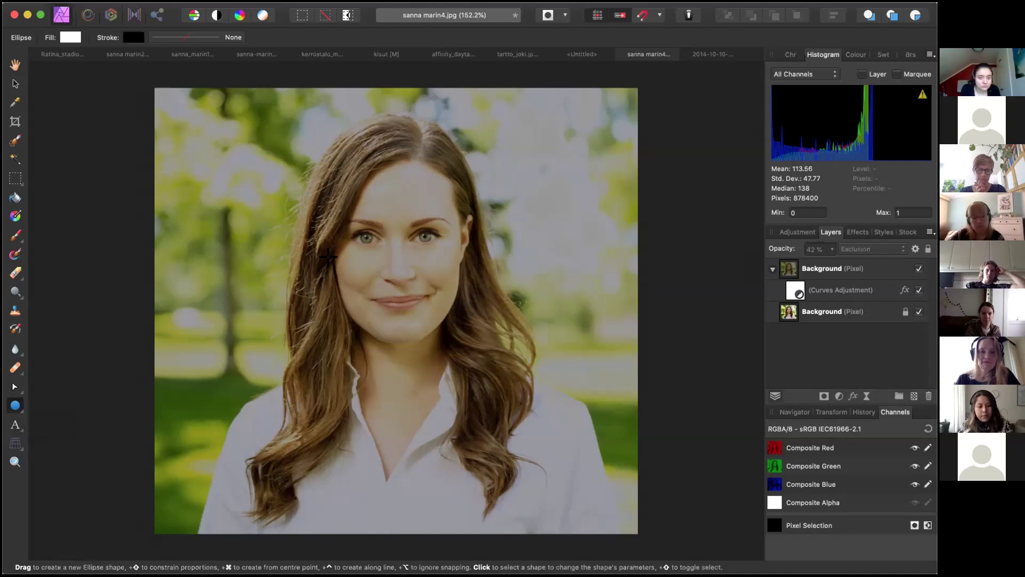
pyautogui.moveTo(229, 193); pyautogui.dragTo(333, 262)
pyautogui.moveTo(460, 335); pyautogui.dragTo(565, 471)
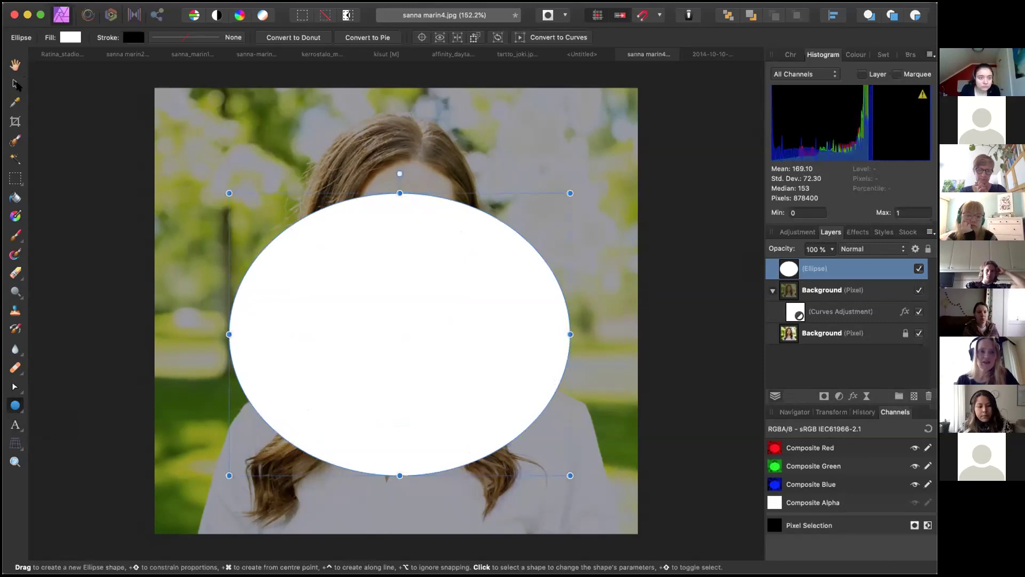
# Step: Reduce the white ellipse's height slightly and move it up so that it covers the face
pyautogui.click(16, 84)
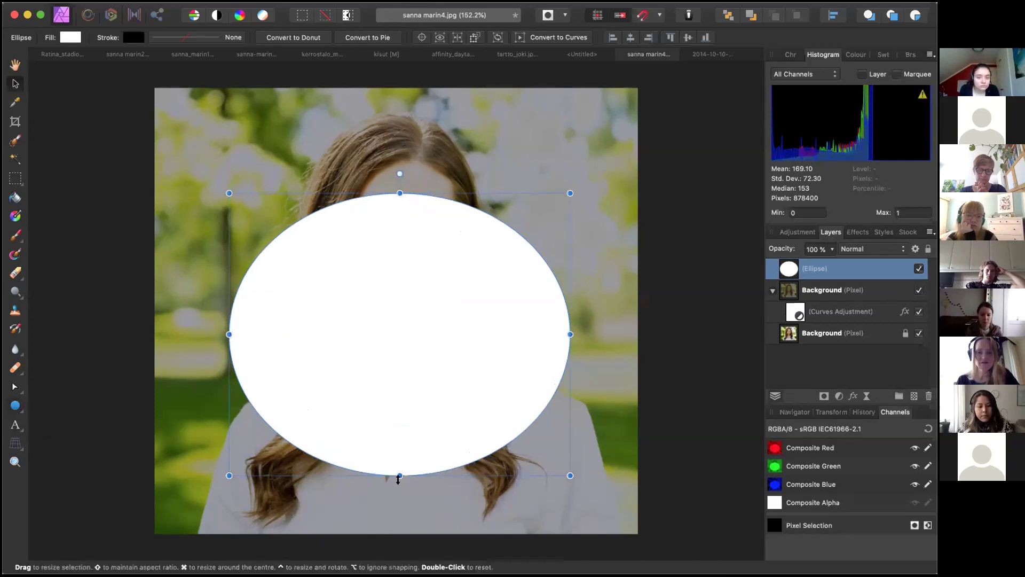
pyautogui.moveTo(397, 469)
pyautogui.mouseDown()
pyautogui.moveTo(403, 398)
pyautogui.moveTo(402, 469)
pyautogui.moveTo(401, 460)
pyautogui.mouseUp()
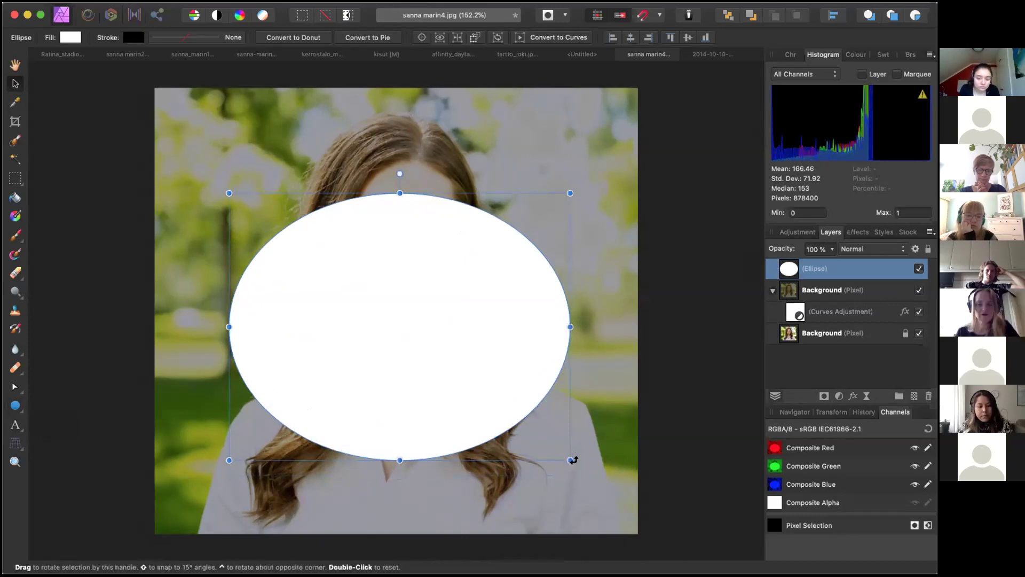
pyautogui.moveTo(571, 460)
pyautogui.mouseDown()
pyautogui.moveTo(621, 355)
pyautogui.moveTo(555, 460)
pyautogui.moveTo(567, 452)
pyautogui.moveTo(564, 460)
pyautogui.mouseUp()
pyautogui.moveTo(564, 460); pyautogui.dragTo(568, 458)
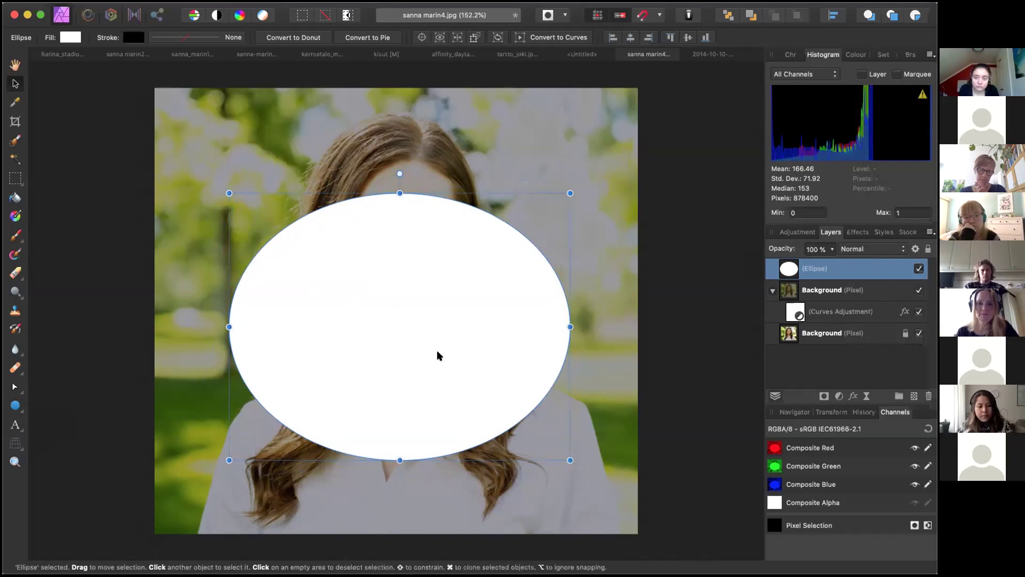
pyautogui.moveTo(437, 351); pyautogui.dragTo(437, 300)
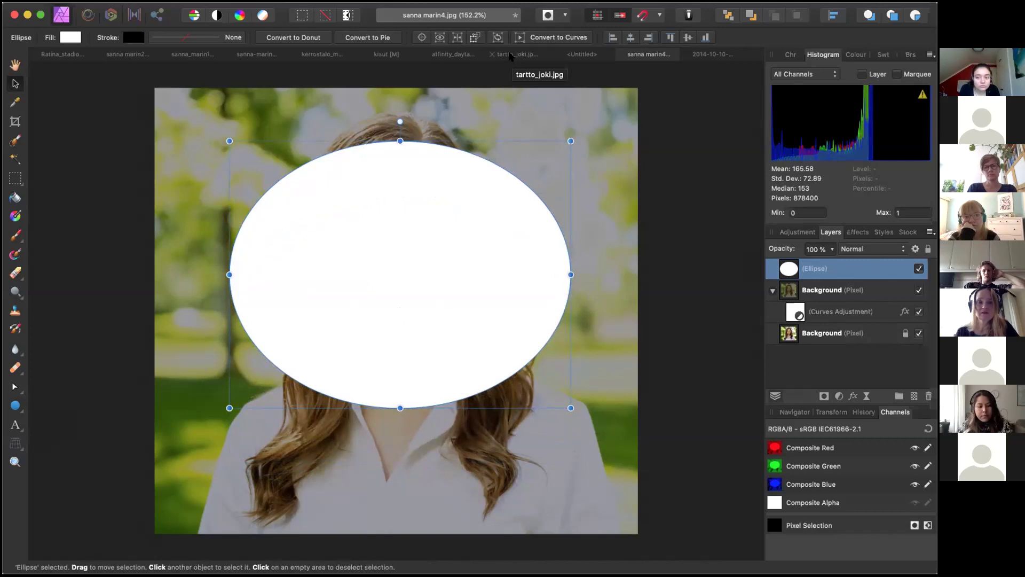
# Step: Switch to the kerrostalo_monivarinen.jpg document, review its Resize Document settings and cancel the dialog
pyautogui.click(315, 56)
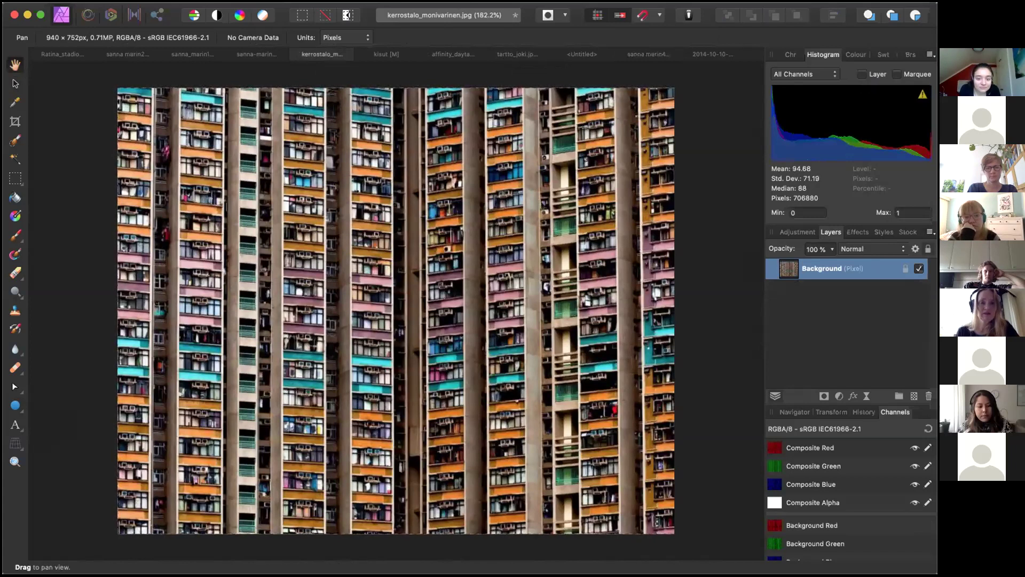
pyautogui.click(258, 2)
pyautogui.moveTo(214, 2)
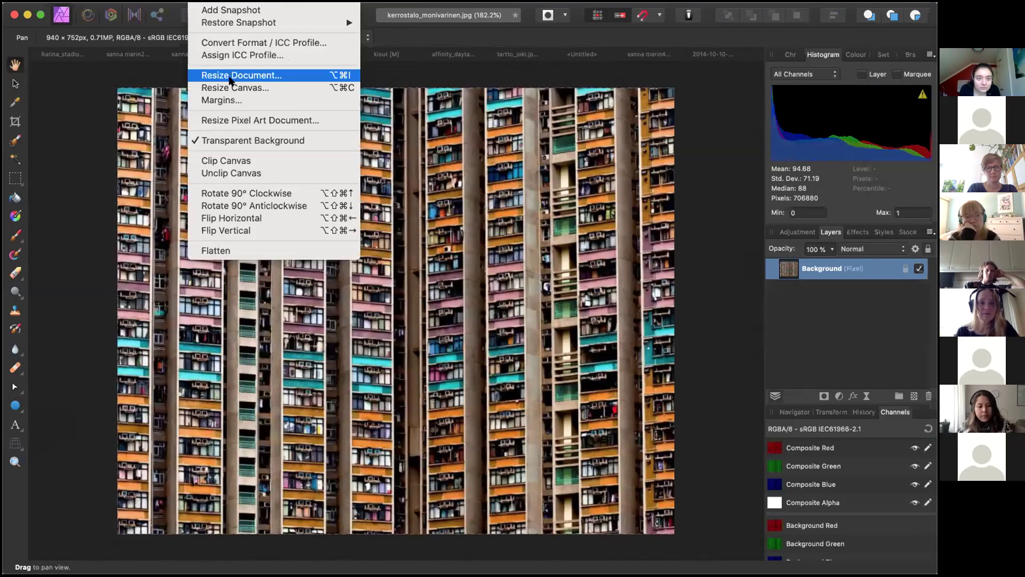
pyautogui.click(229, 79)
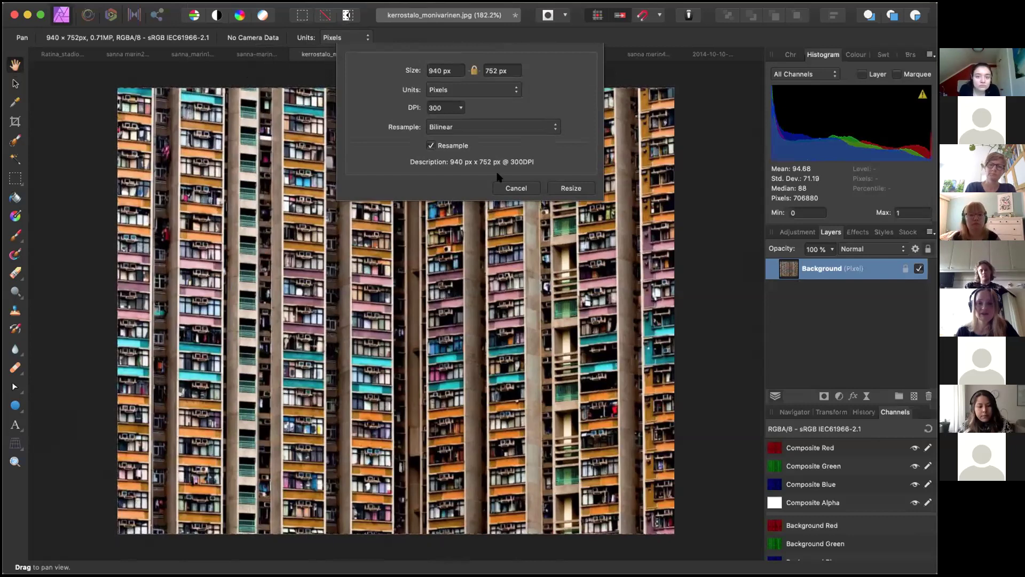
pyautogui.click(512, 188)
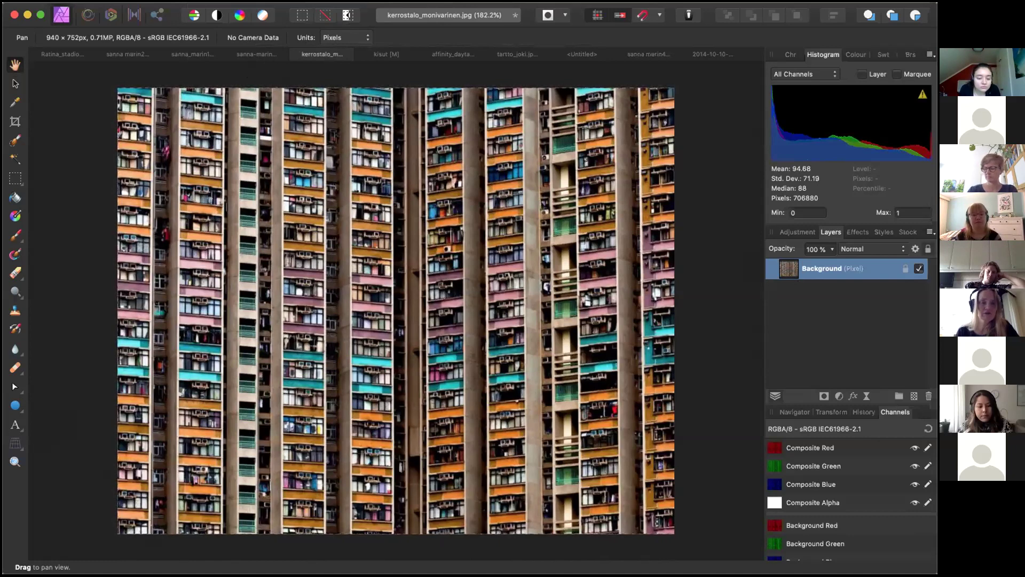
pyautogui.click(143, 1)
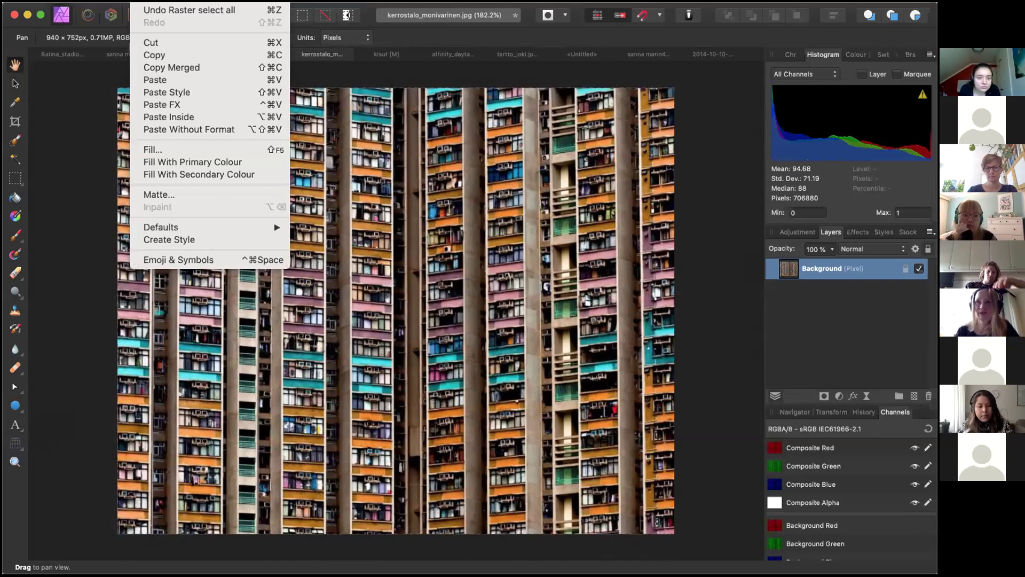
pyautogui.press('Escape')
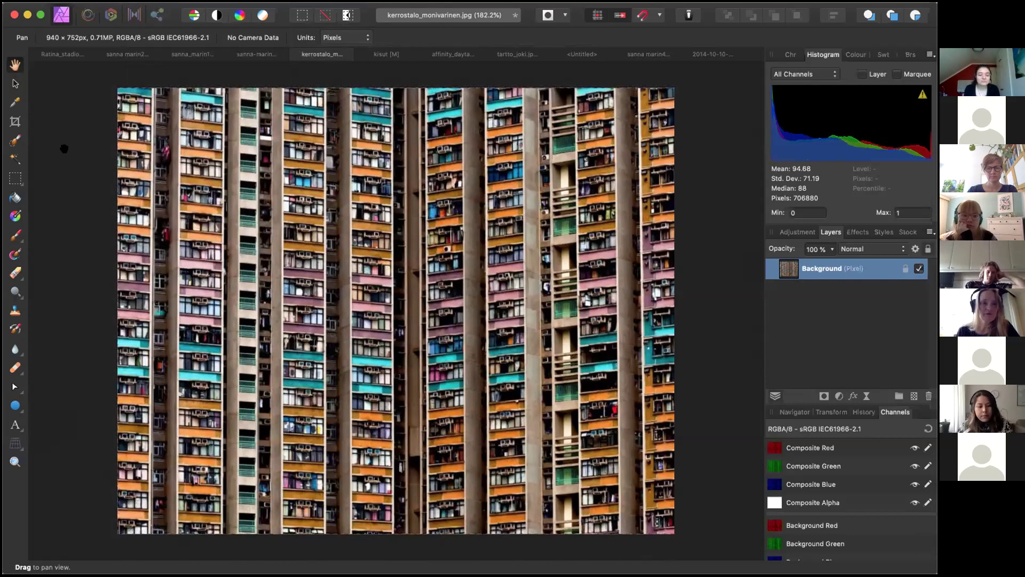
# Step: Select a large rectangular area in the middle of the apartment building photo with the Rectangular Marquee Tool
pyautogui.click(15, 178)
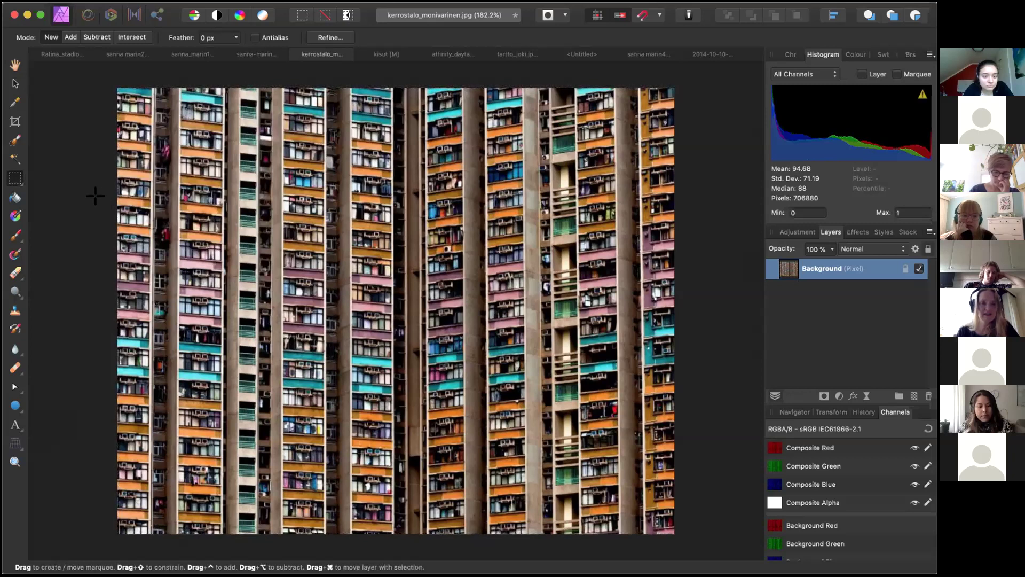
pyautogui.click(16, 179)
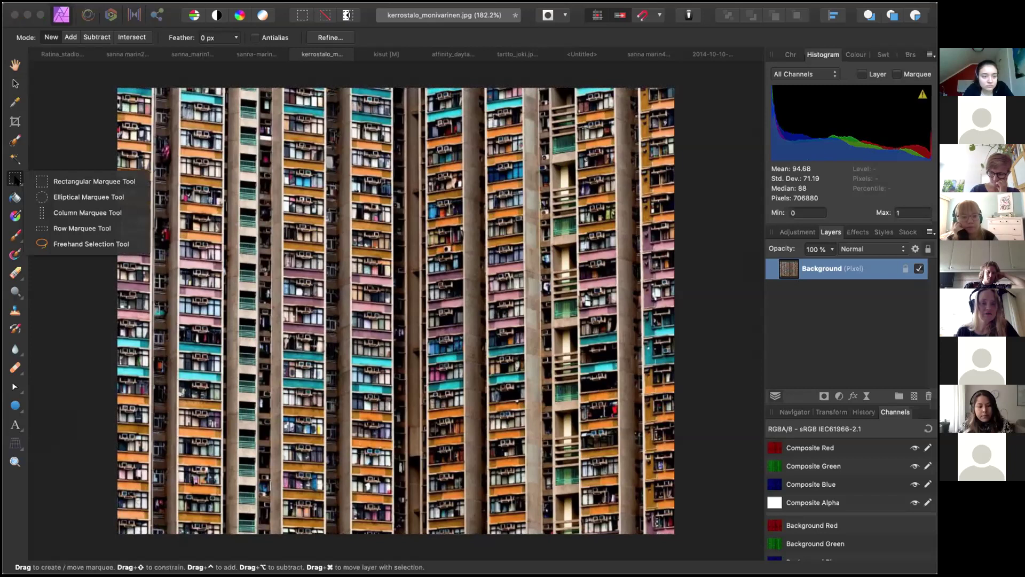
pyautogui.click(15, 180)
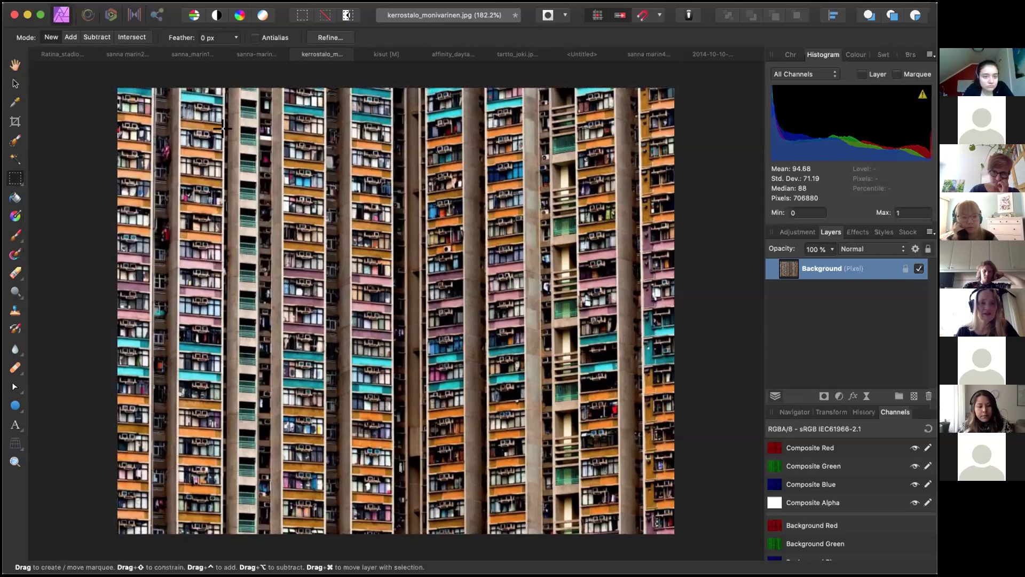
pyautogui.moveTo(217, 126); pyautogui.dragTo(600, 506)
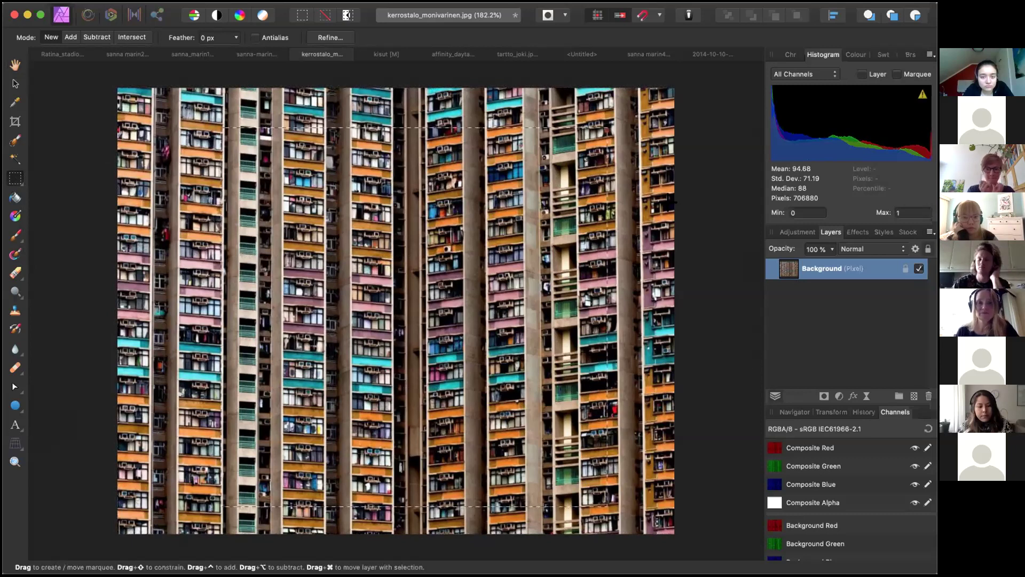
# Step: Switch to the portrait document, deselect its layers and paste the copied apartment building area as a new layer
pyautogui.click(643, 53)
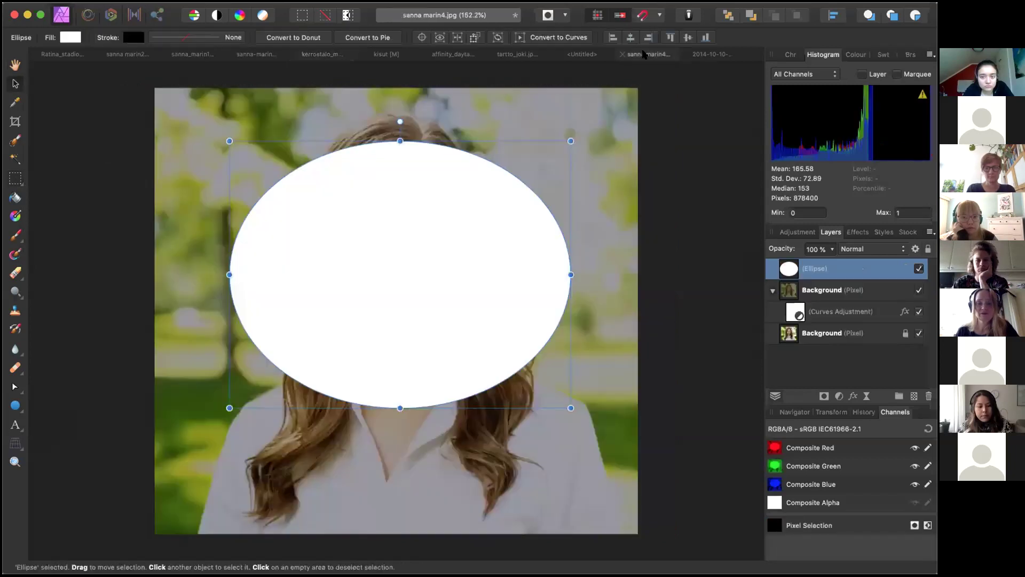
pyautogui.click(686, 142)
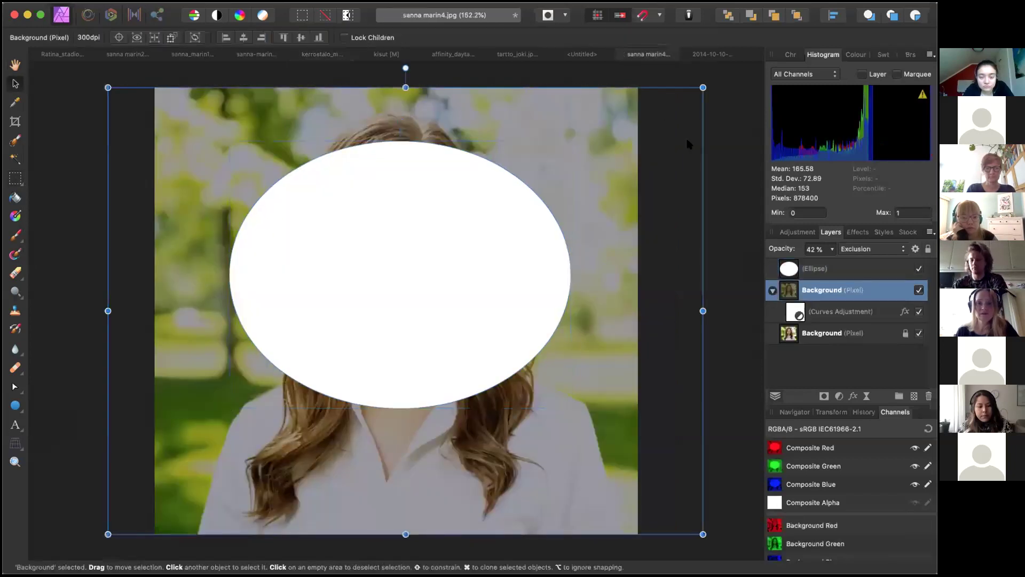
pyautogui.click(736, 157)
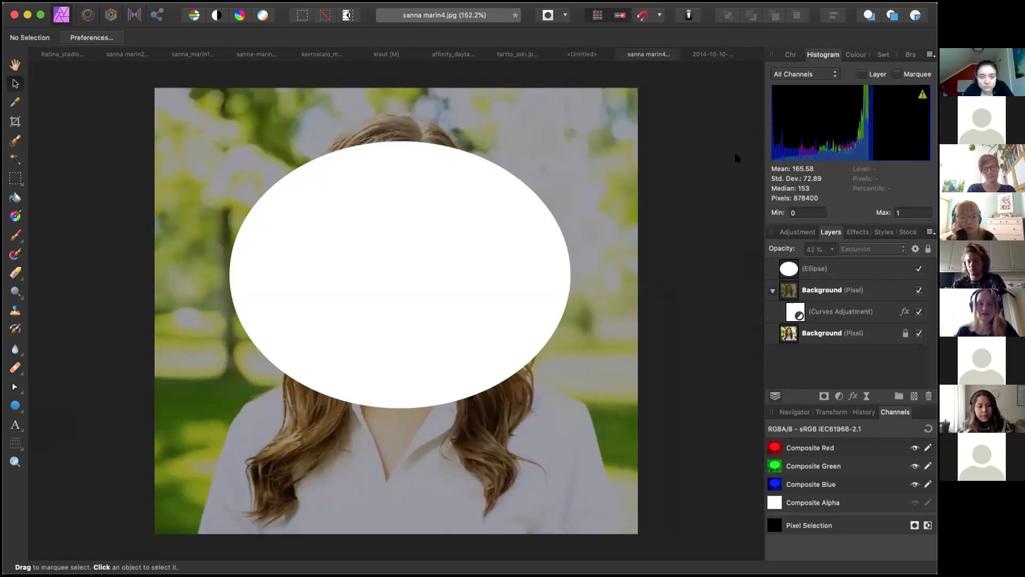
pyautogui.hotkey('ctrl', 'v')
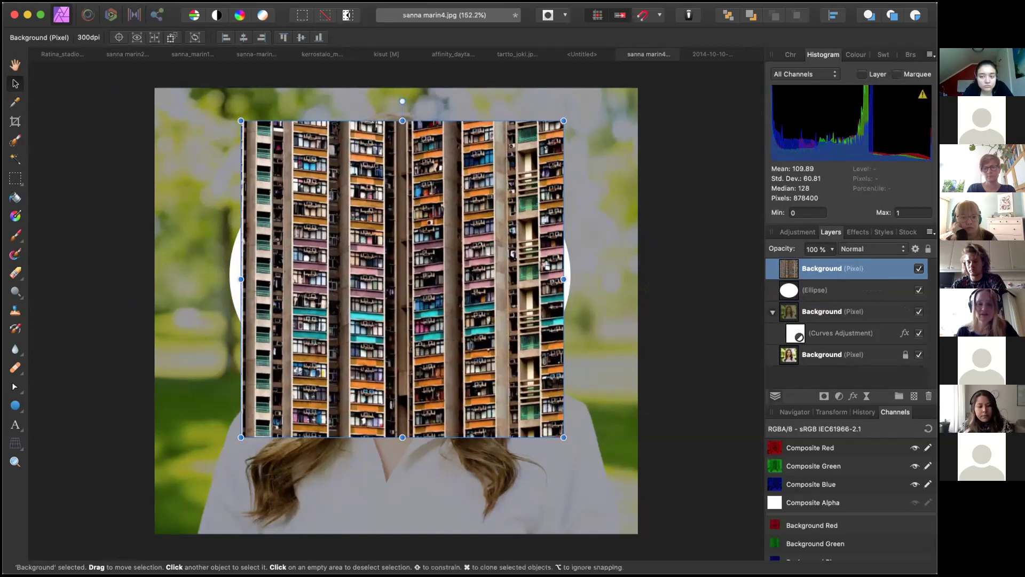
# Step: Shrink the white ellipse and move it so that it lies entirely behind the pasted building picture
pyautogui.click(230, 260)
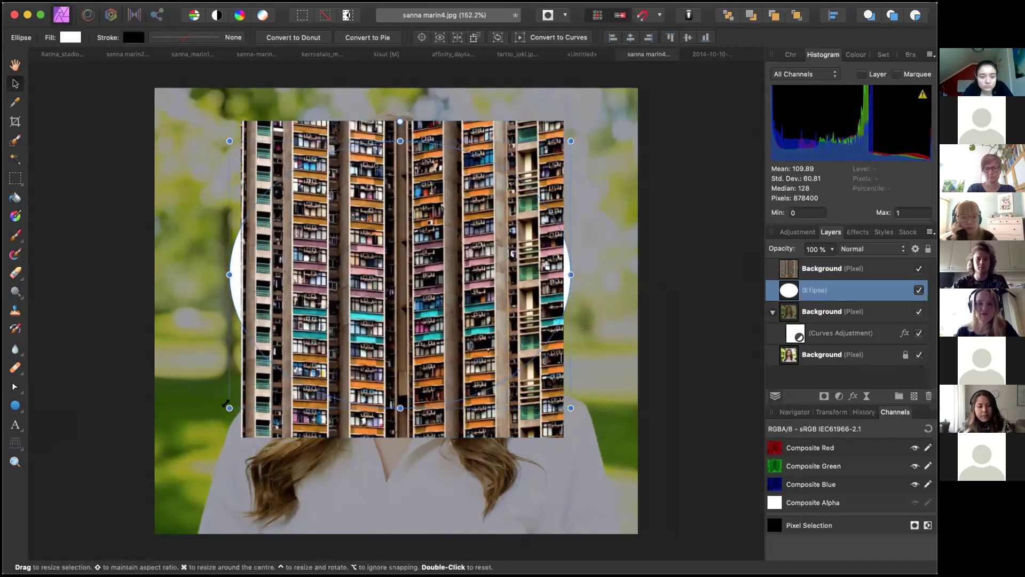
pyautogui.moveTo(230, 407); pyautogui.dragTo(280, 379)
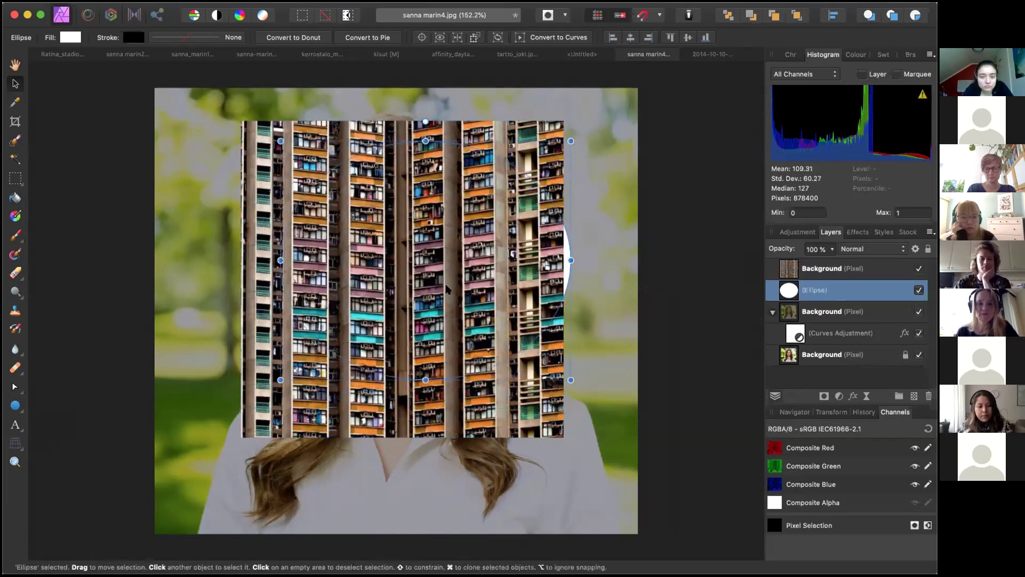
pyautogui.moveTo(442, 289); pyautogui.dragTo(432, 290)
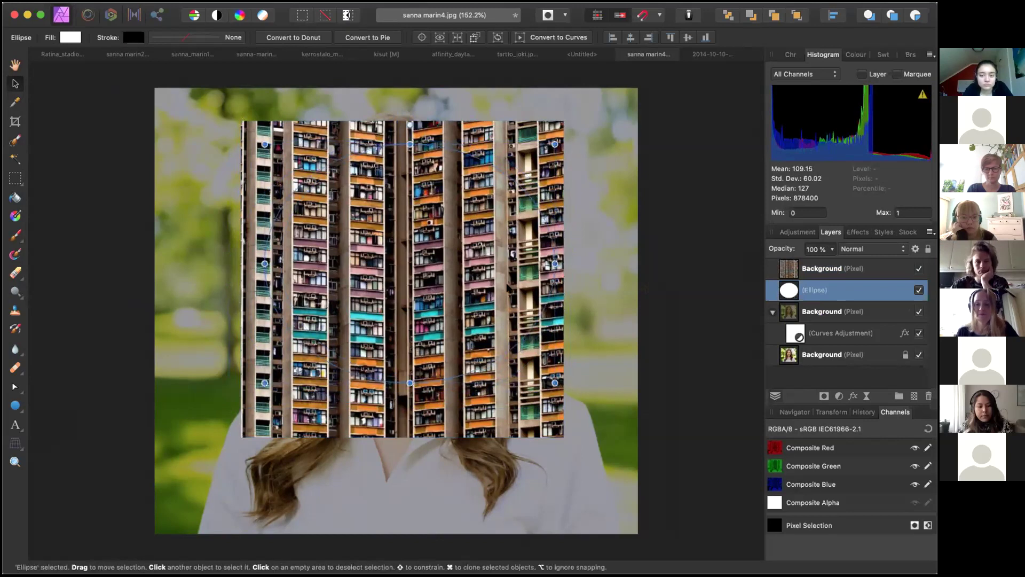
# Step: Nest the building layer inside the ellipse layer so that the picture is clipped to the ellipse shape
pyautogui.click(835, 268)
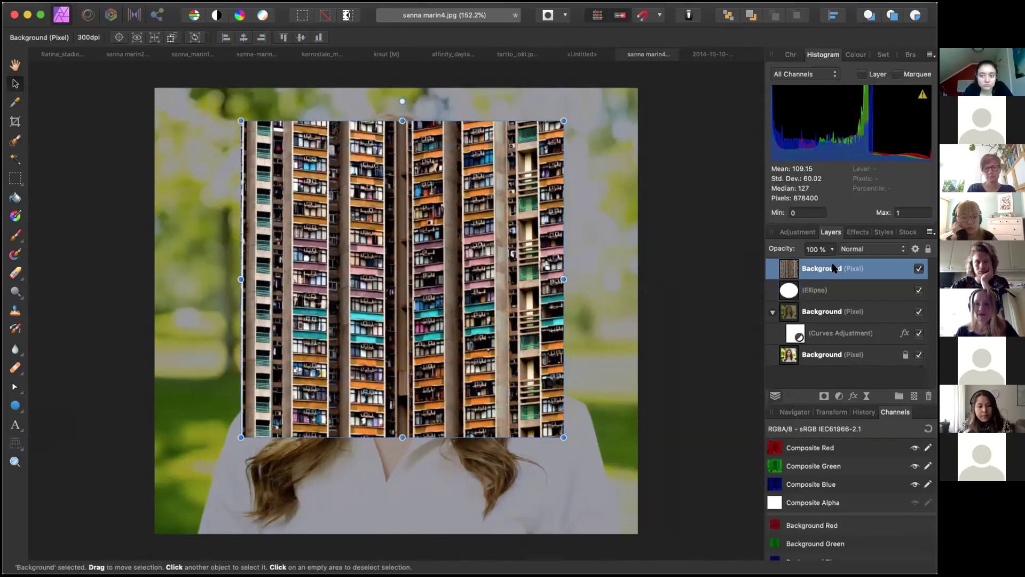
pyautogui.moveTo(831, 270); pyautogui.dragTo(821, 285)
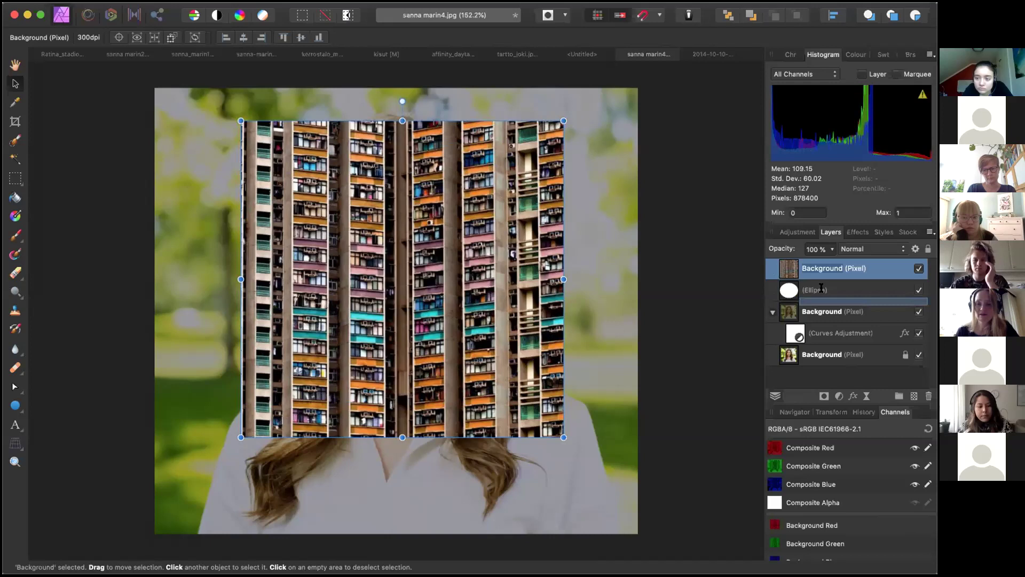
pyautogui.moveTo(822, 290); pyautogui.dragTo(822, 289)
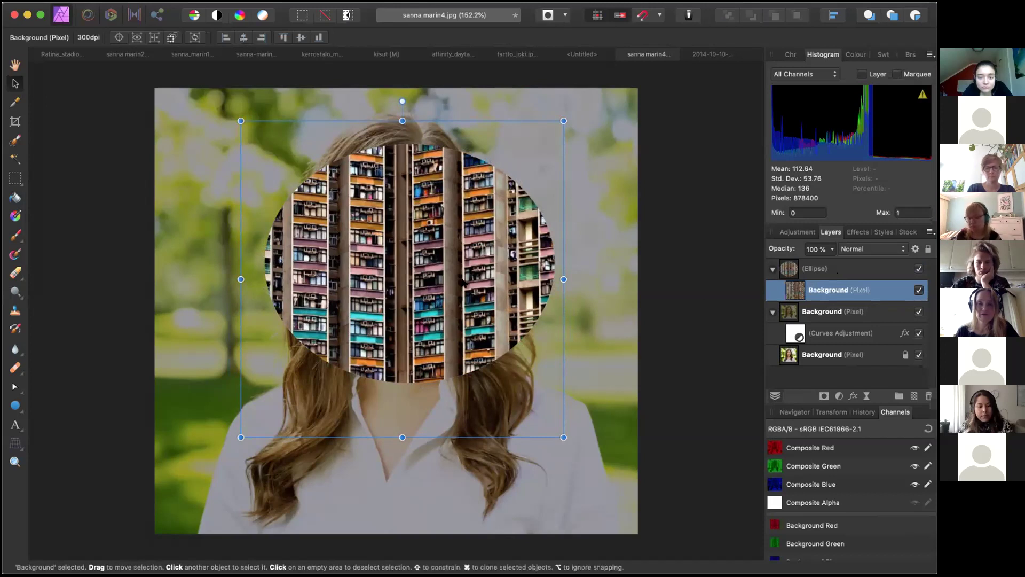
# Step: Shift the building picture slightly within the ellipse and move the ellipse with its contents up over the face
pyautogui.moveTo(475, 256)
pyautogui.mouseDown()
pyautogui.moveTo(459, 275)
pyautogui.moveTo(483, 271)
pyautogui.mouseUp()
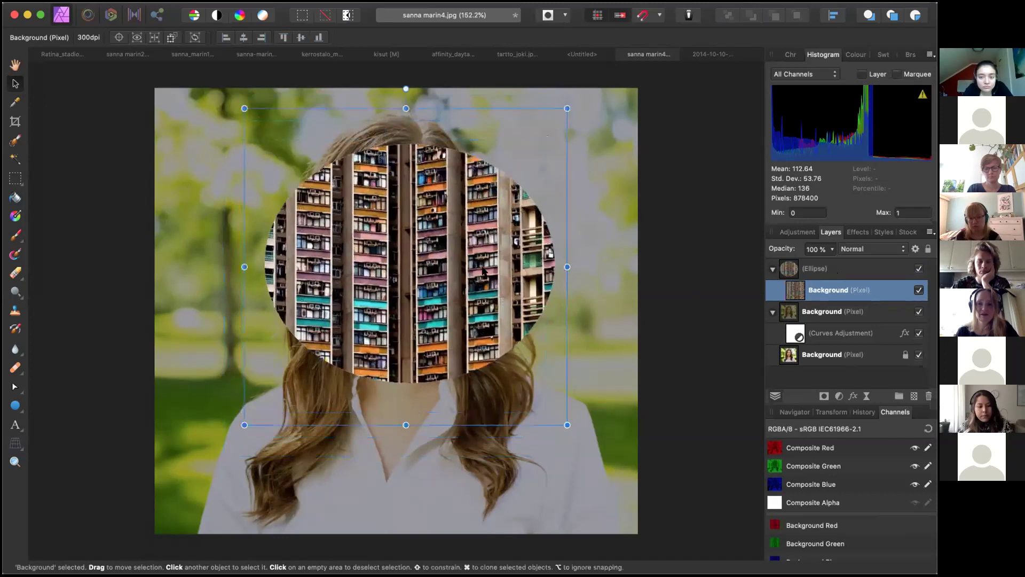
pyautogui.click(838, 269)
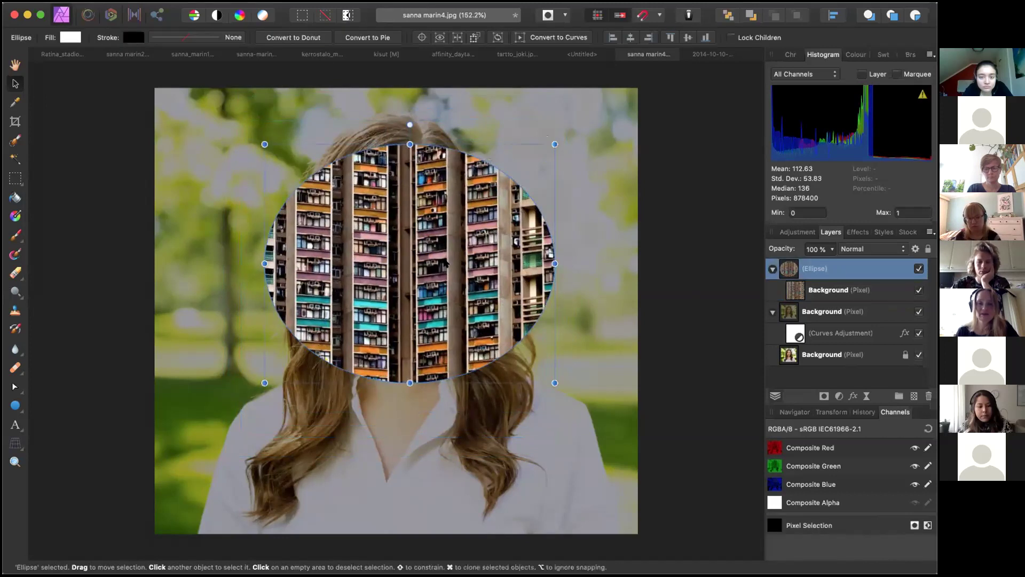
pyautogui.moveTo(444, 262)
pyautogui.mouseDown()
pyautogui.moveTo(411, 276)
pyautogui.moveTo(441, 244)
pyautogui.moveTo(440, 265)
pyautogui.mouseUp()
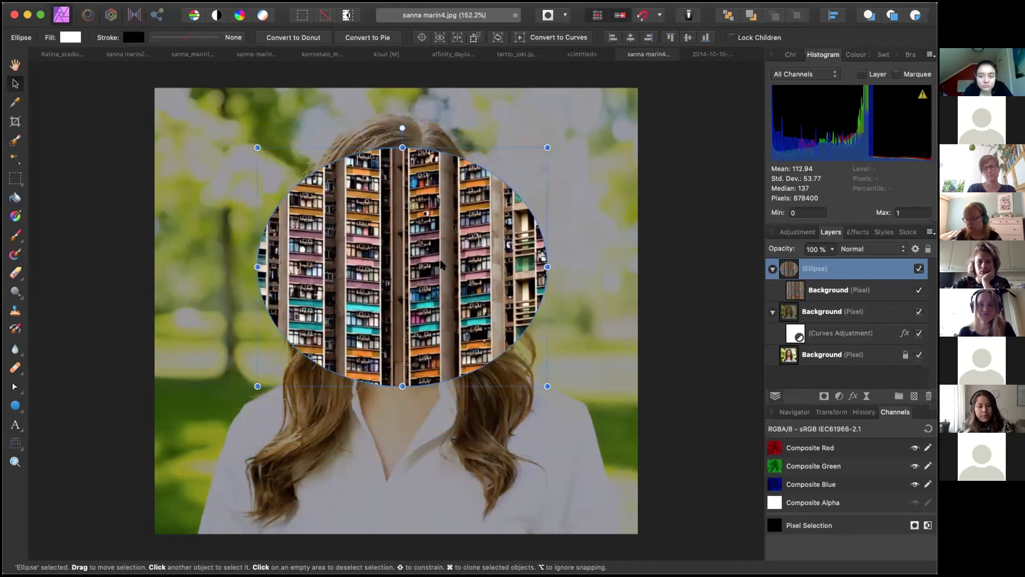
pyautogui.moveTo(441, 261); pyautogui.dragTo(438, 245)
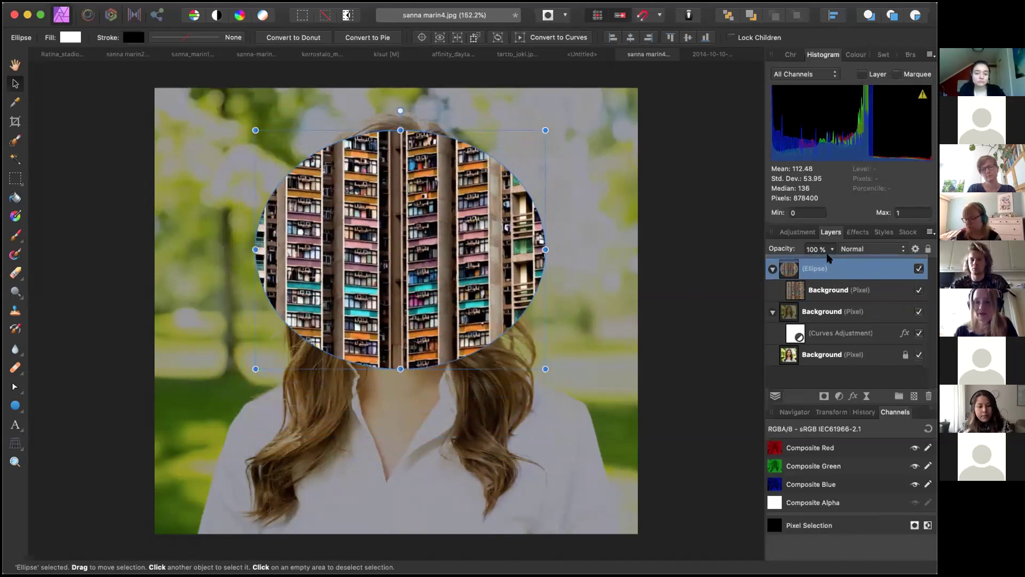
# Step: Take the building layer out of the ellipse, and try applying it to the ellipse with Mask to Below
pyautogui.press('super+z')
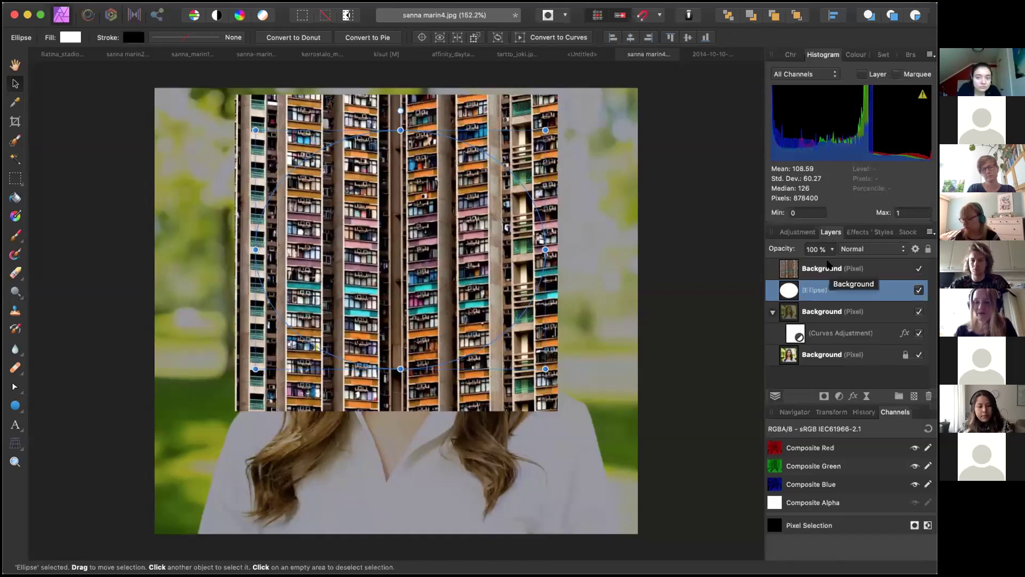
pyautogui.click(827, 267)
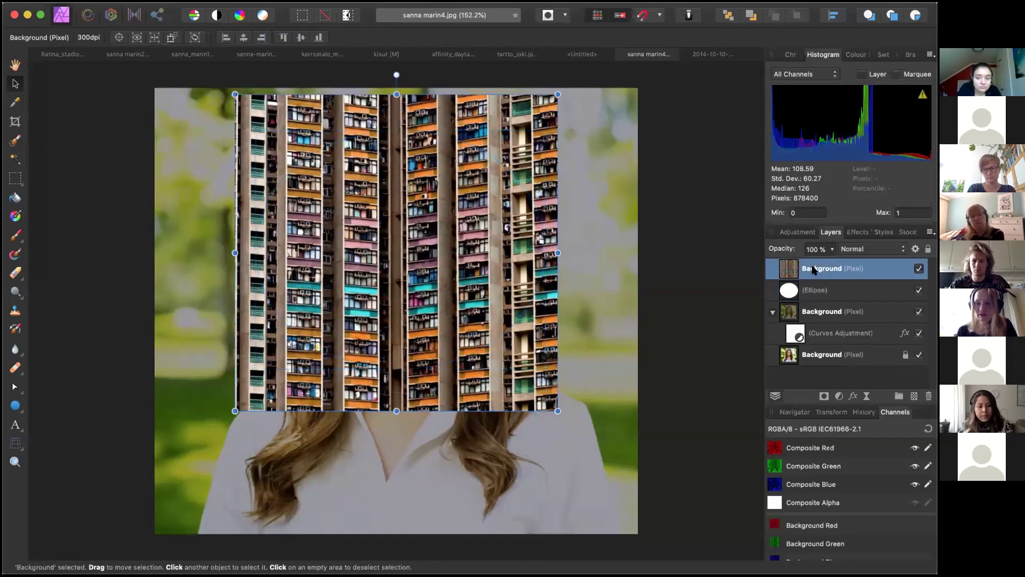
pyautogui.rightClick(814, 270)
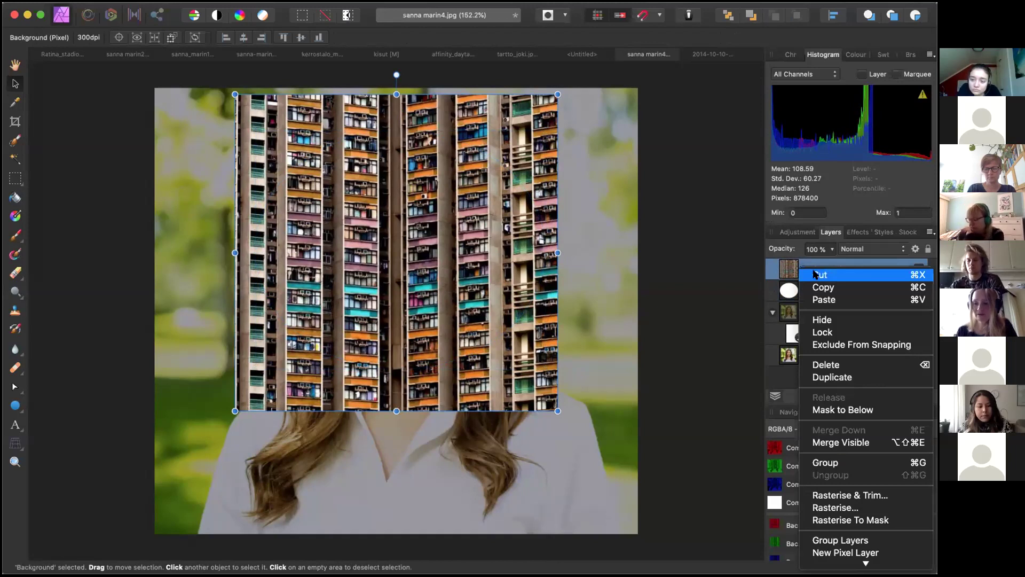
pyautogui.click(852, 409)
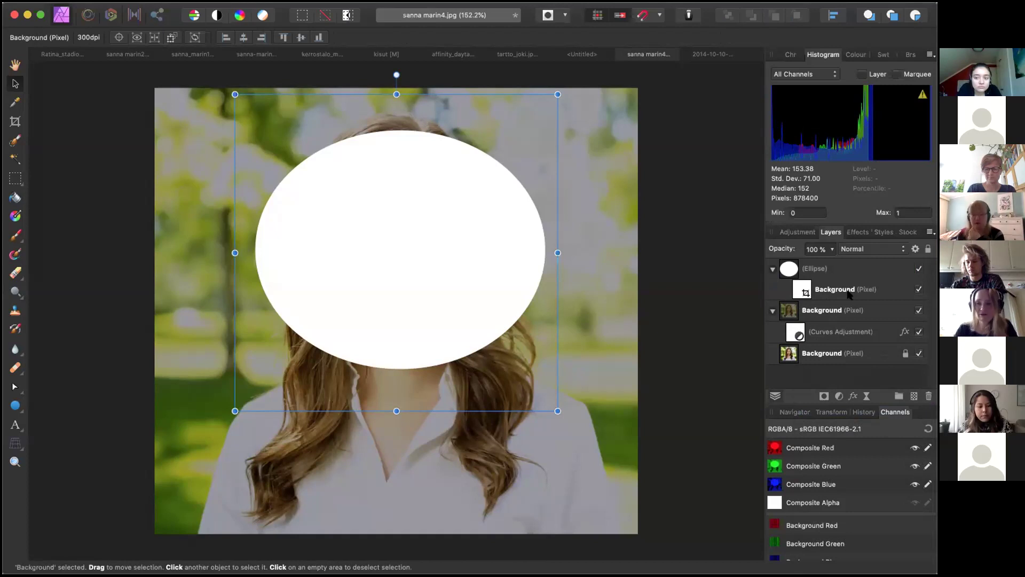
pyautogui.moveTo(849, 293); pyautogui.dragTo(819, 269)
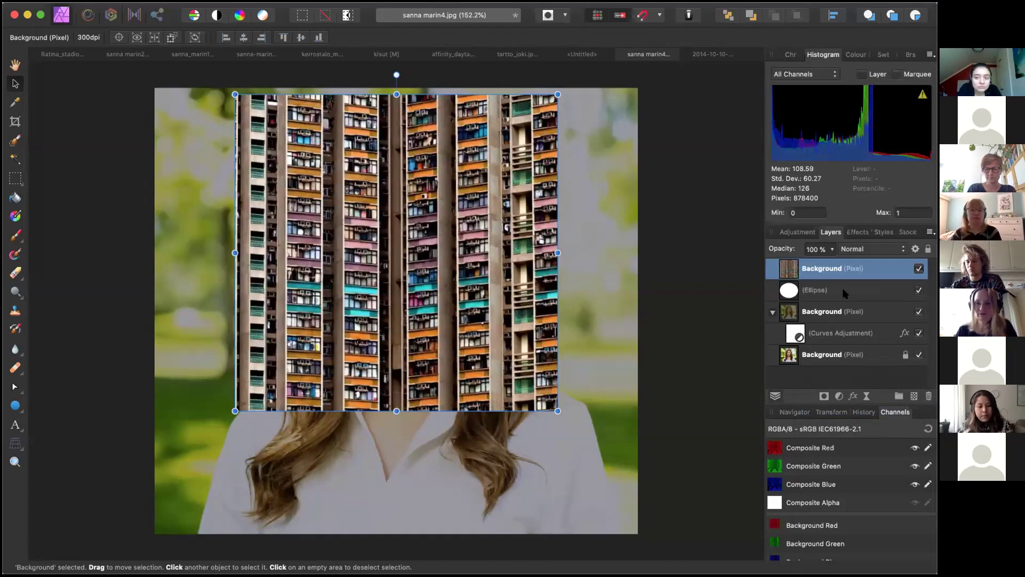
# Step: Place the building layer under the ellipse, try masking it with the ellipse using Mask to Below, and undo the mask
pyautogui.doubleClick(819, 268)
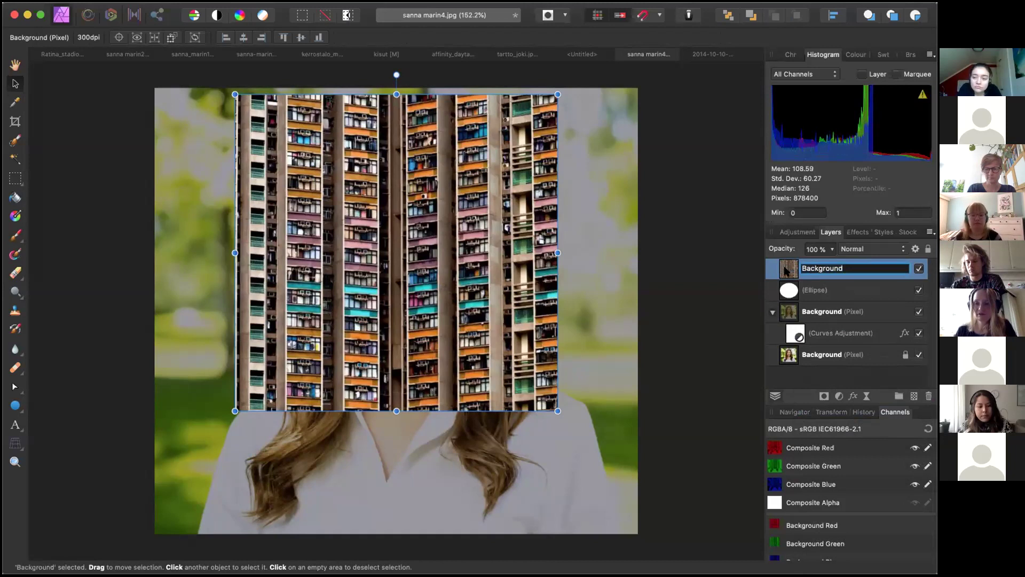
pyautogui.press('Return')
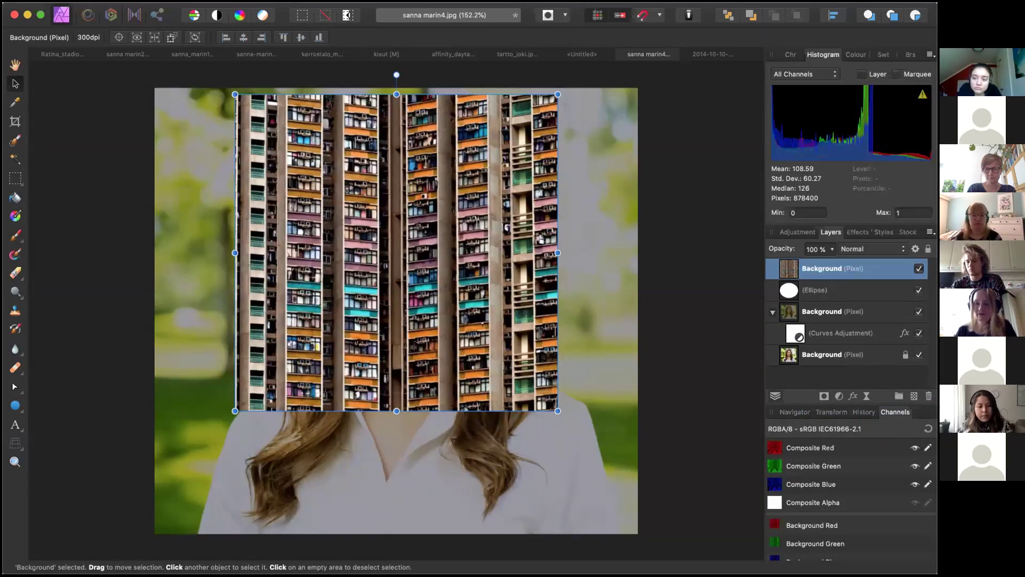
pyautogui.moveTo(784, 265); pyautogui.dragTo(788, 292)
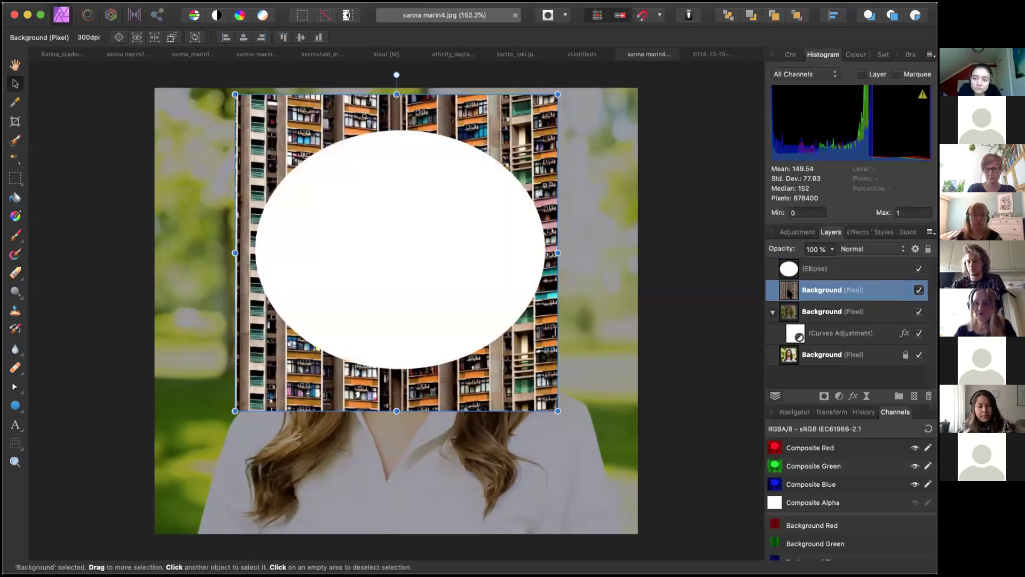
pyautogui.click(823, 269)
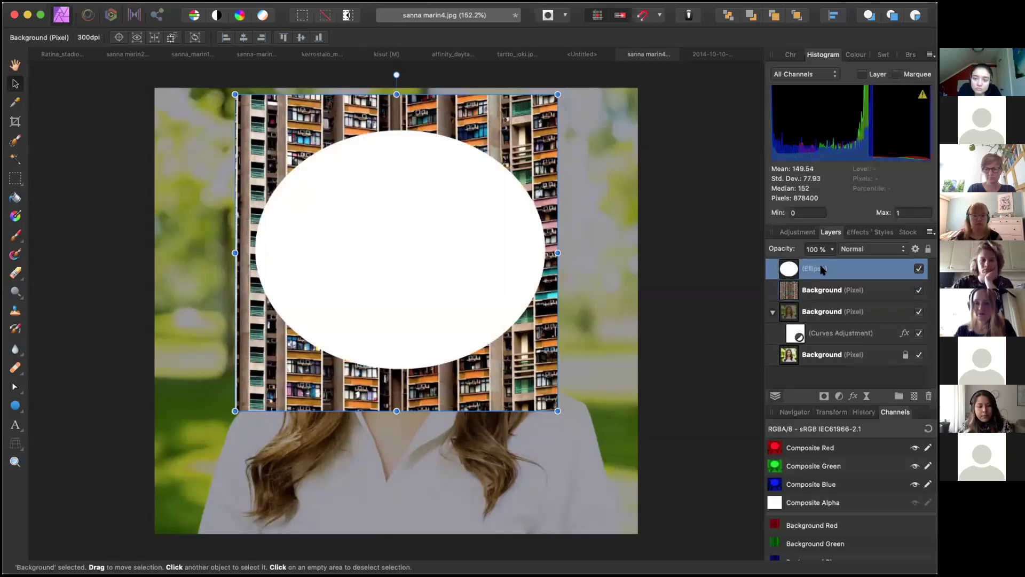
pyautogui.rightClick(823, 270)
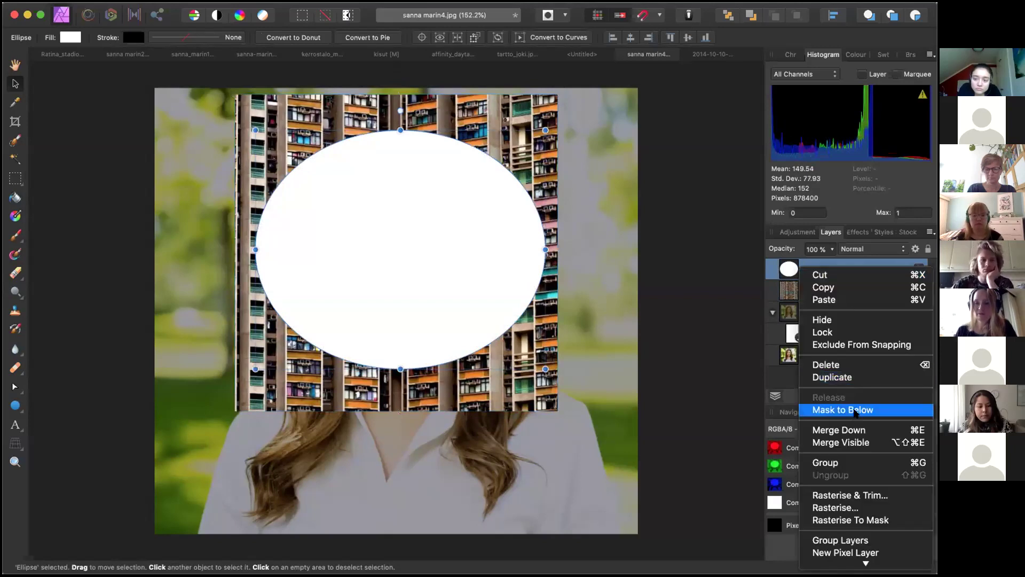
pyautogui.click(855, 410)
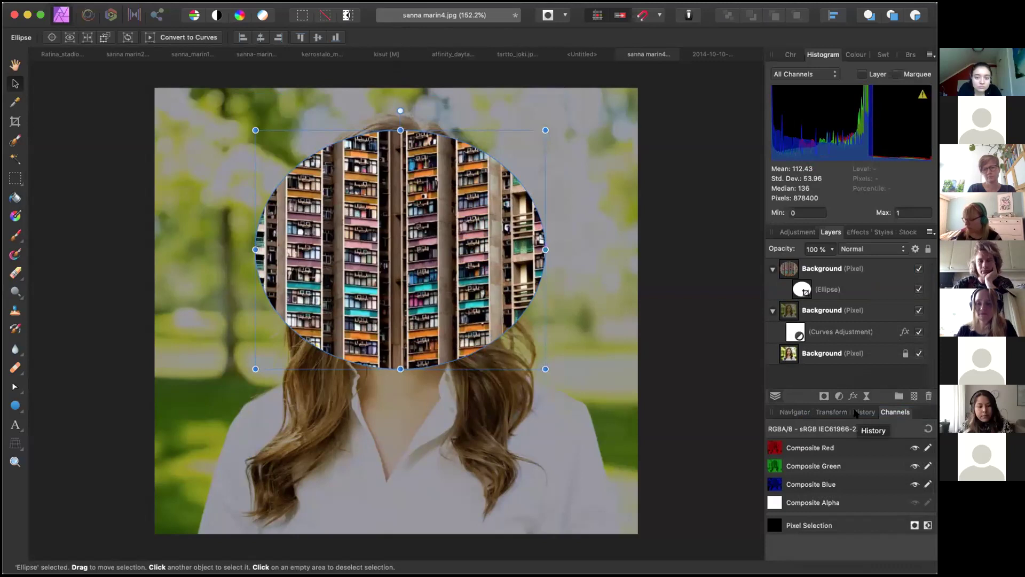
pyautogui.press('super+z')
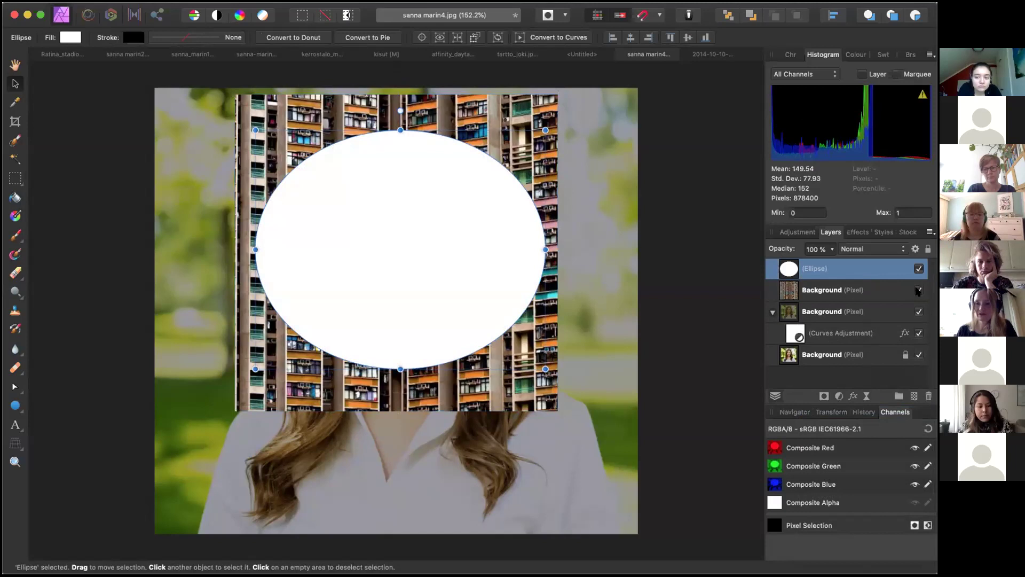
# Step: Move the building layer, hidden, above the ellipse and mask the upper portrait copy with the ellipse using Mask to Below
pyautogui.click(918, 291)
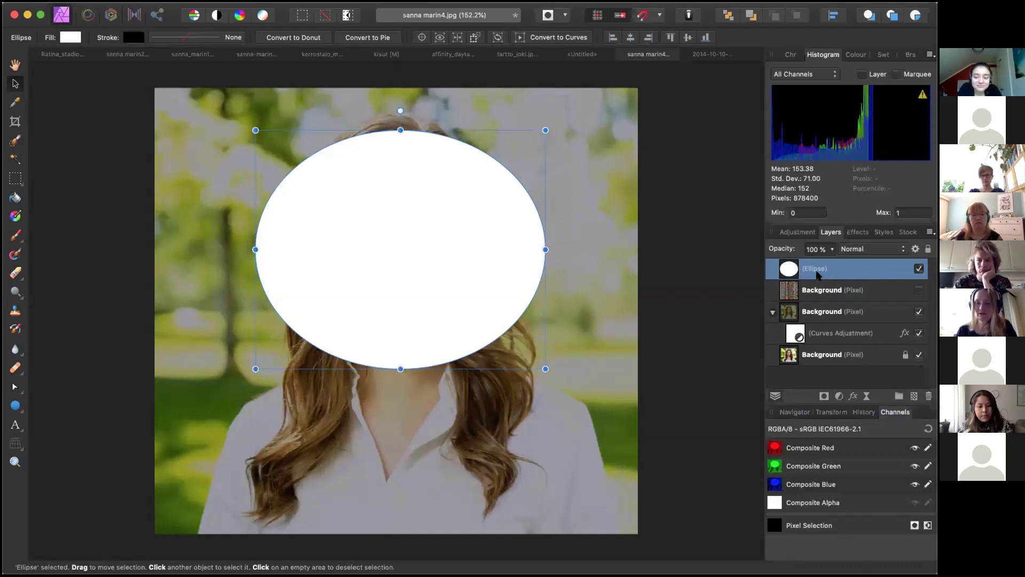
pyautogui.moveTo(819, 291); pyautogui.dragTo(818, 259)
pyautogui.click(816, 290)
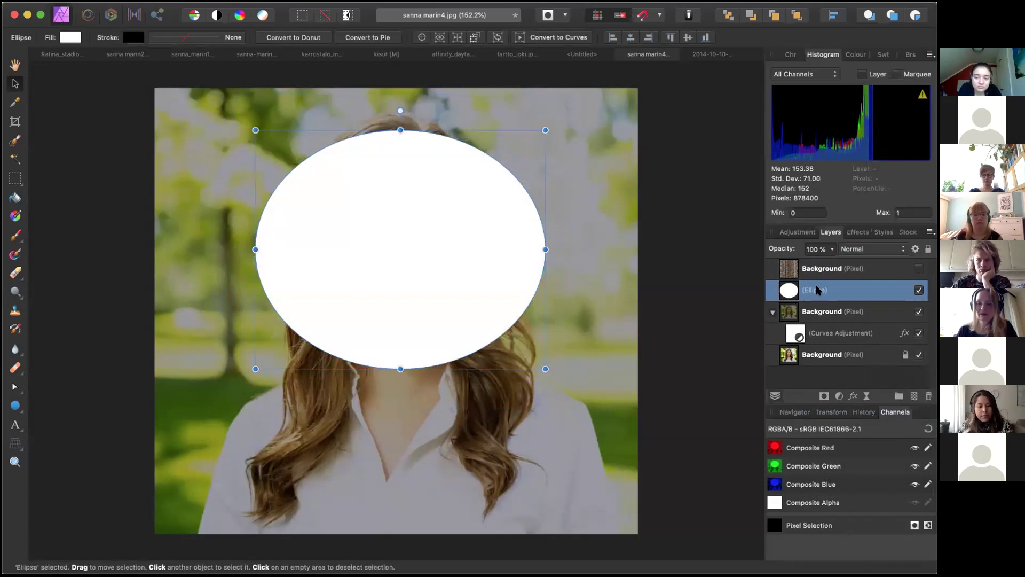
pyautogui.rightClick(817, 289)
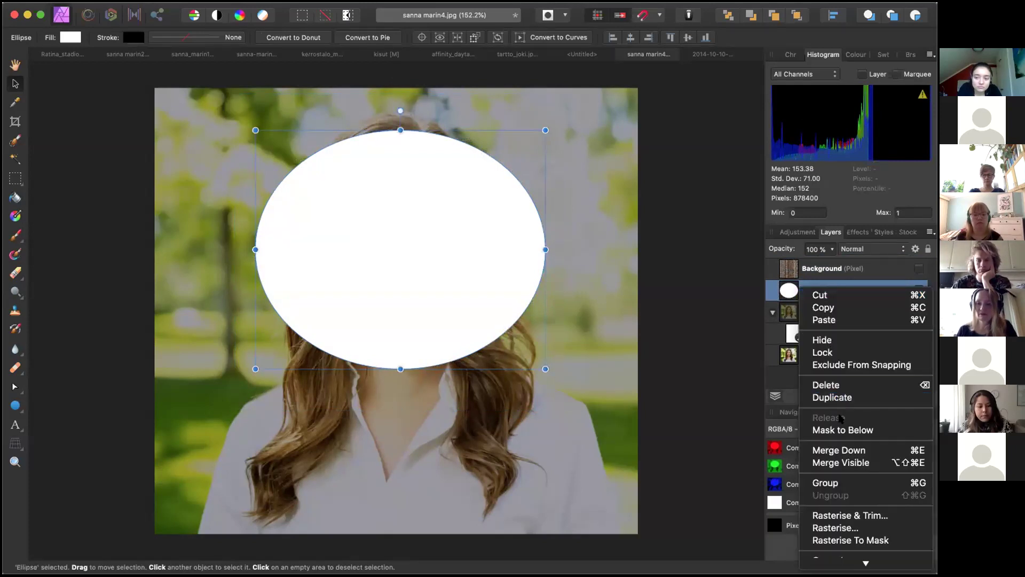
pyautogui.click(842, 429)
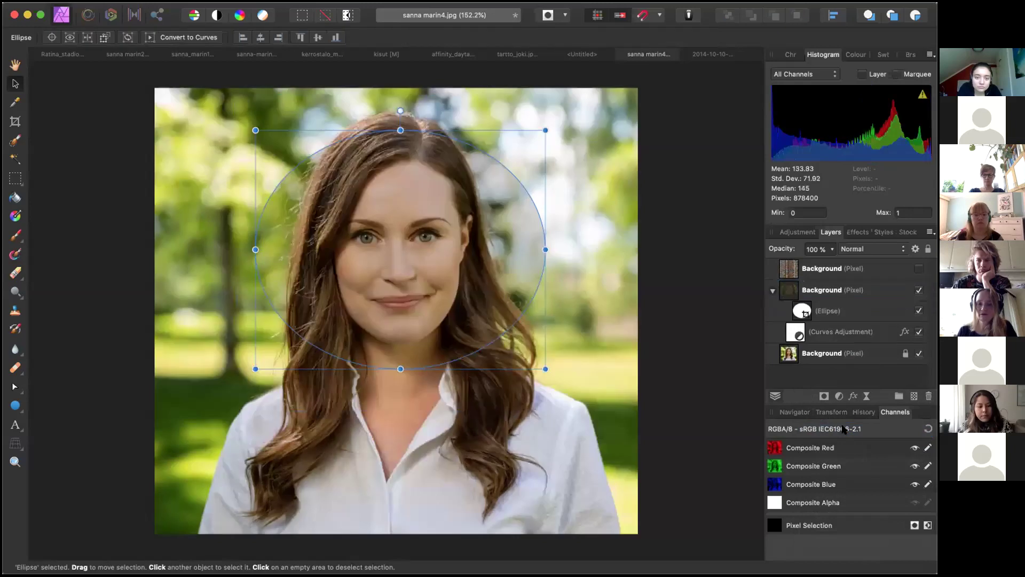
# Step: Hide the locked Background layer and move the ellipse-masked portrait copy down toward the middle of the canvas
pyautogui.click(918, 353)
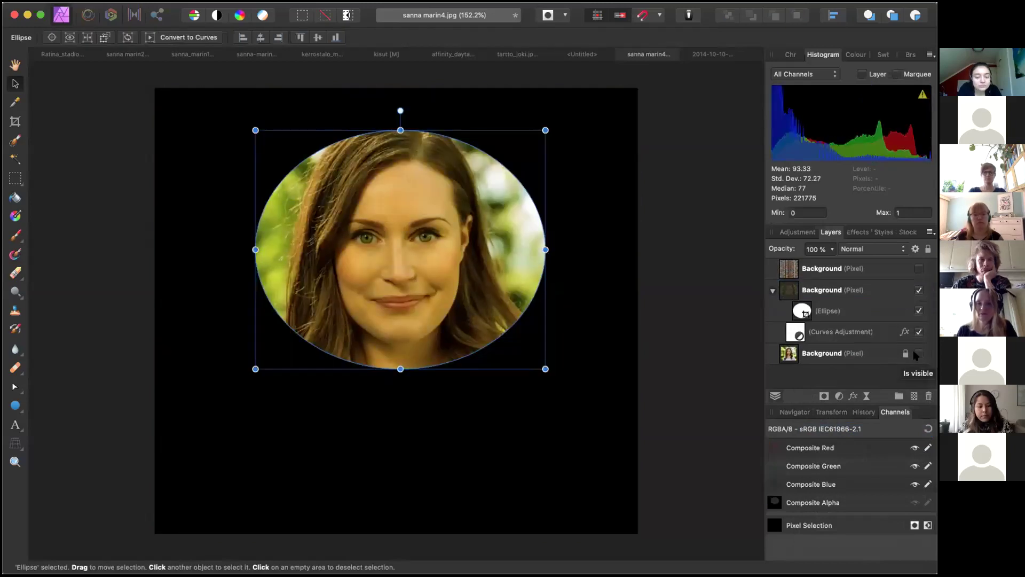
pyautogui.click(830, 292)
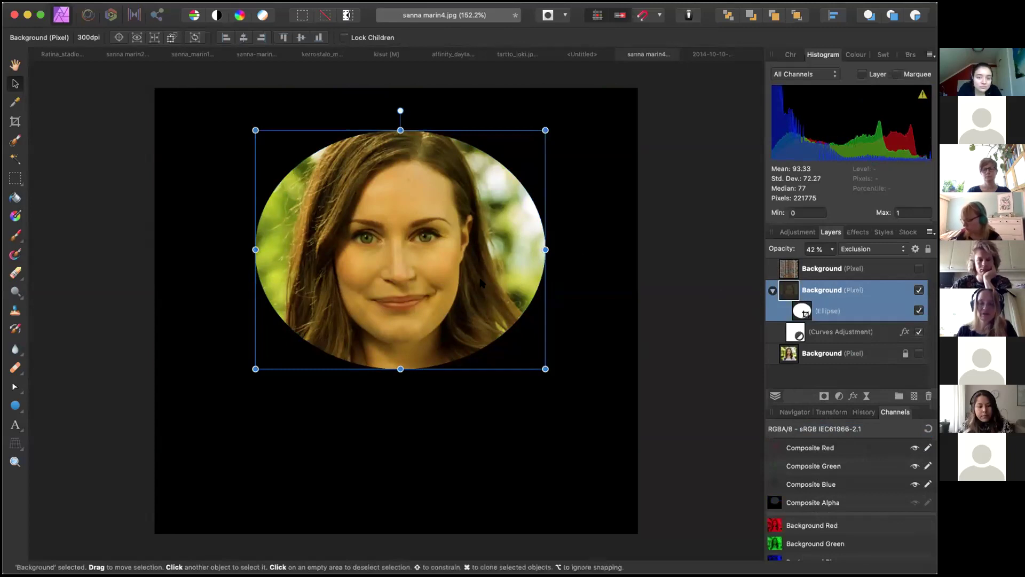
pyautogui.moveTo(481, 282); pyautogui.dragTo(472, 346)
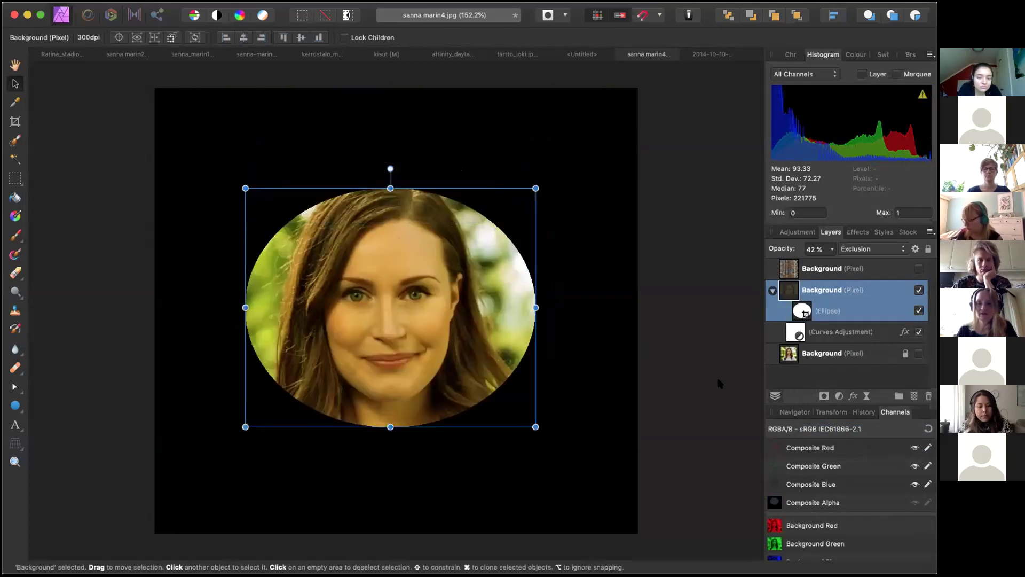
# Step: Raise the ellipse-masked portrait layer's opacity to 100% and shift it up and to the right over the re-shown bottom Background layer
pyautogui.click(919, 353)
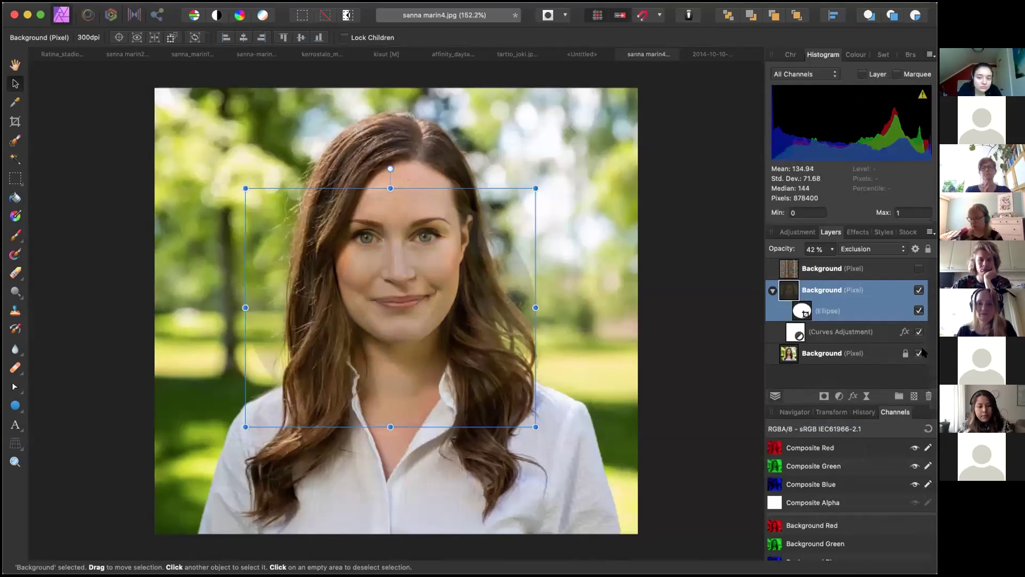
pyautogui.click(918, 354)
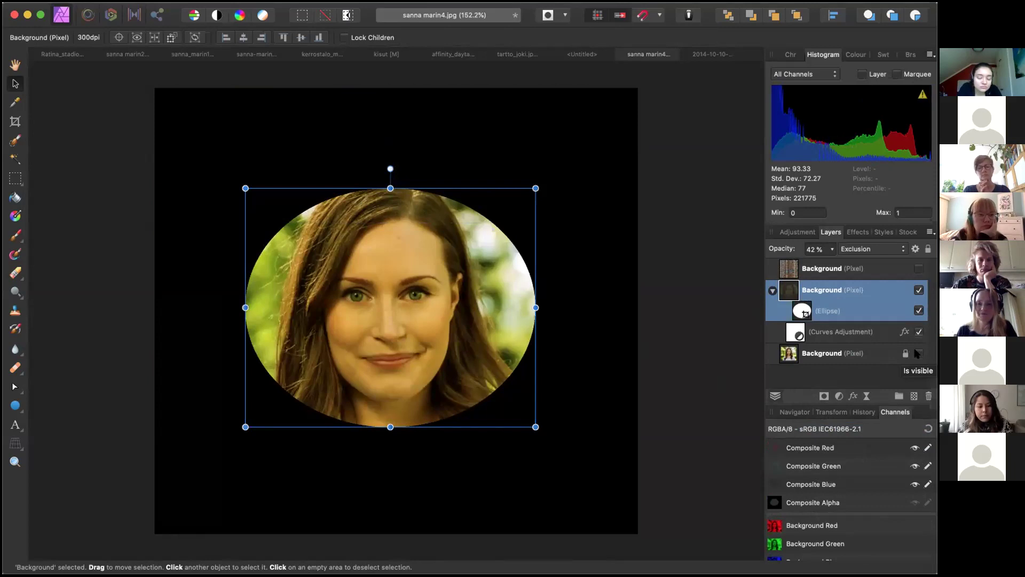
pyautogui.moveTo(831, 251); pyautogui.dragTo(902, 264)
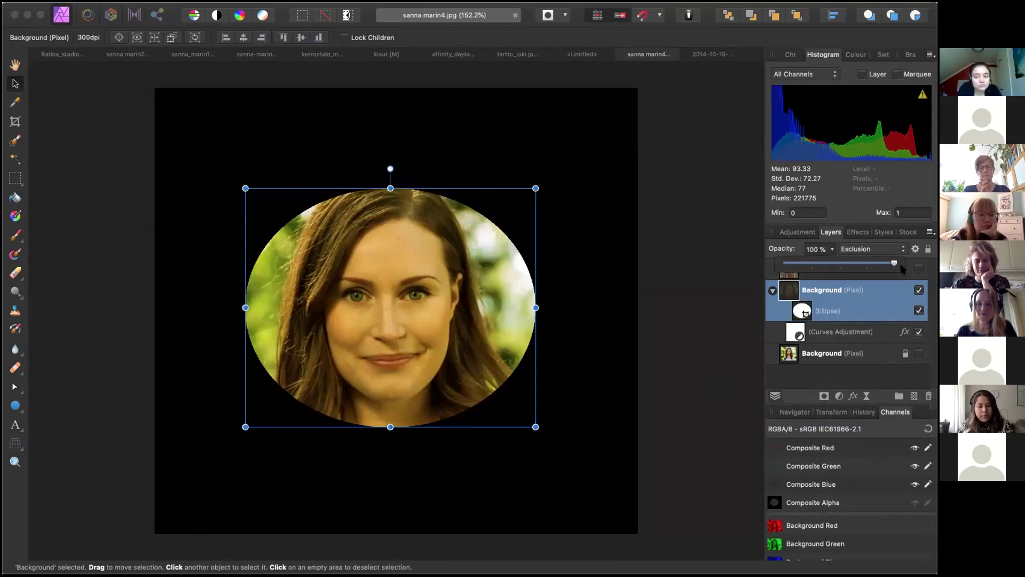
pyautogui.click(917, 353)
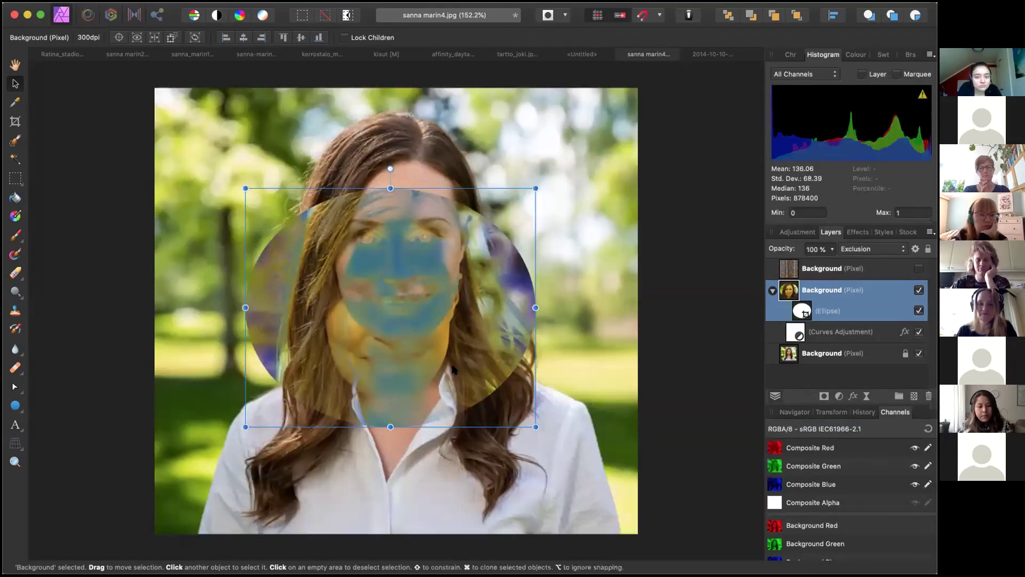
pyautogui.moveTo(452, 368); pyautogui.dragTo(499, 305)
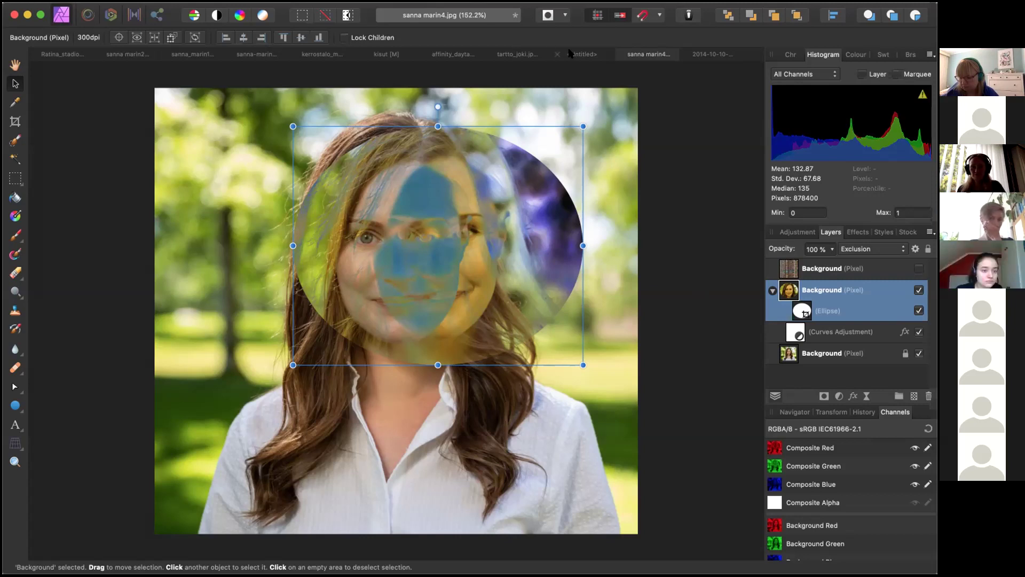
# Step: Close the untitled blank document, 2014-10-10-0405.jpg and the Ratina stadium panorama
pyautogui.click(582, 54)
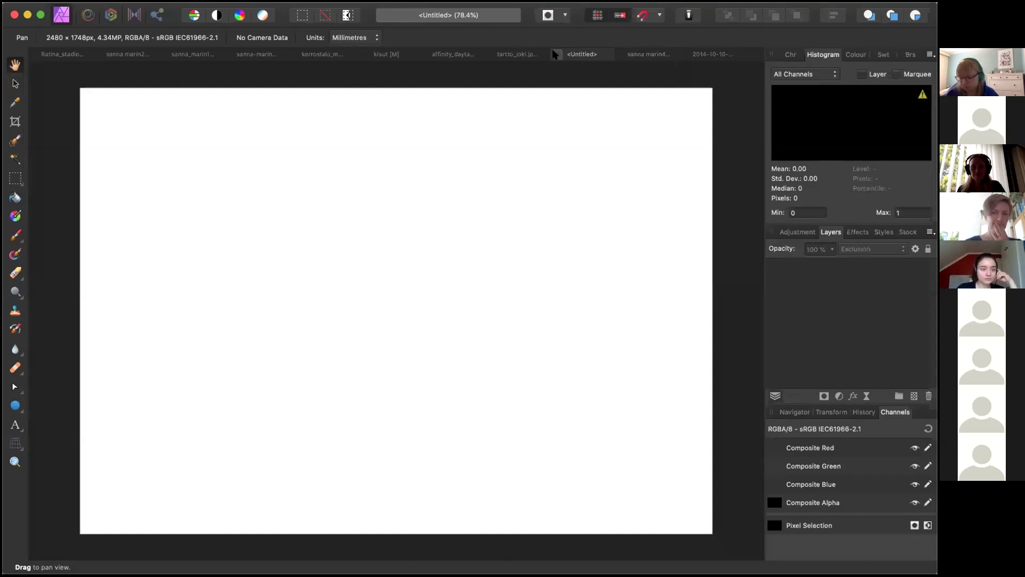
pyautogui.click(555, 54)
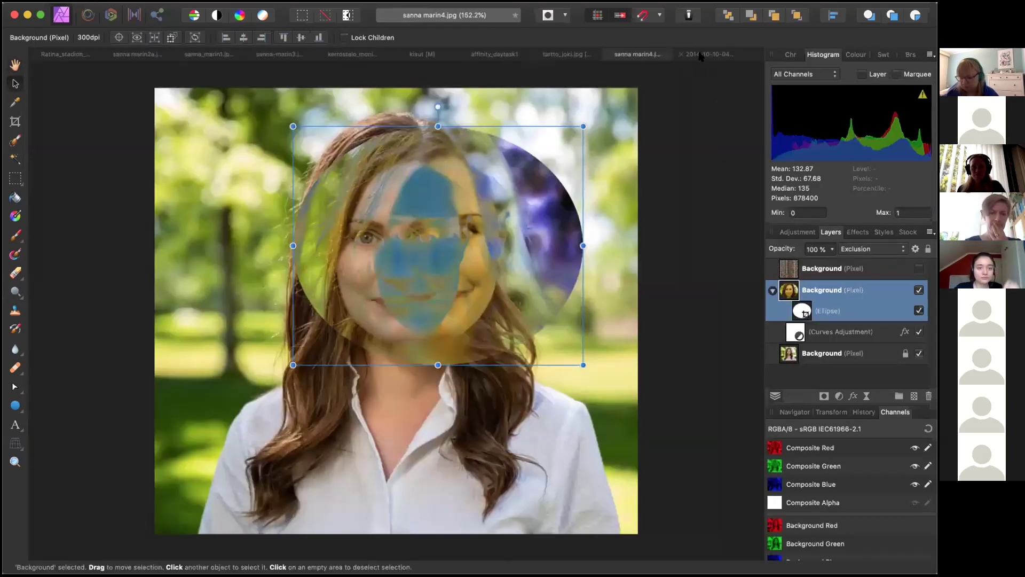
pyautogui.click(701, 55)
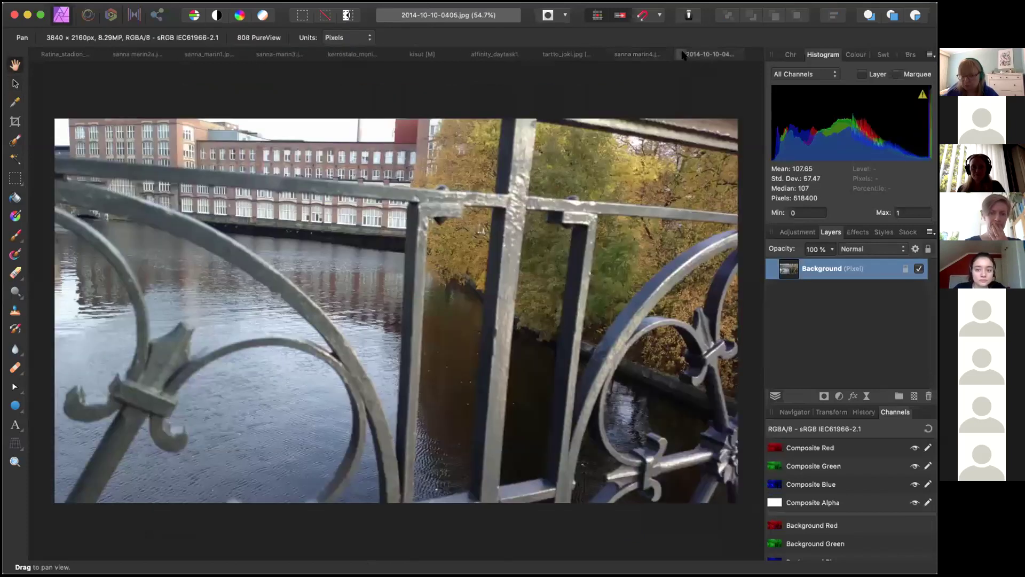
pyautogui.click(681, 55)
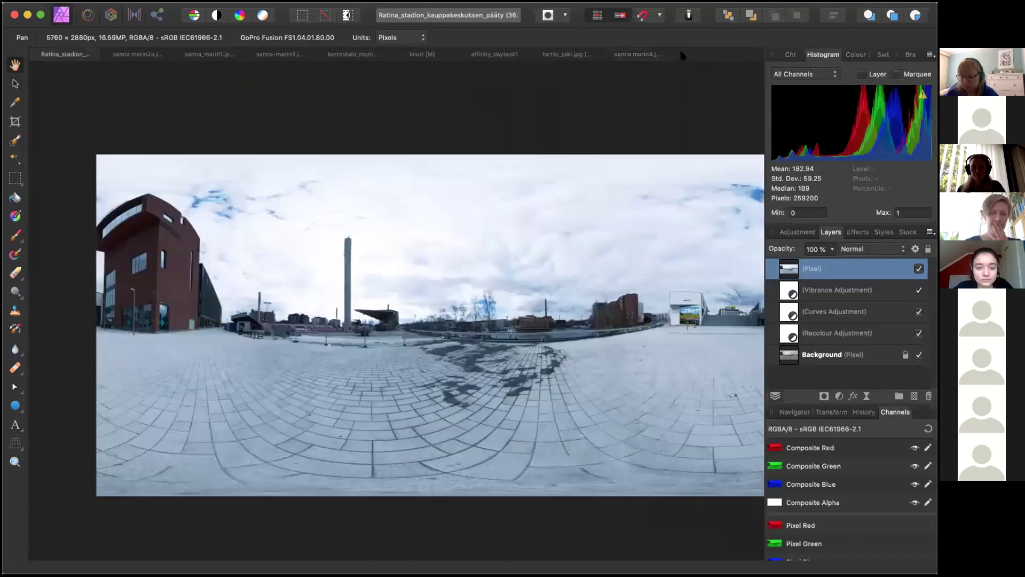
pyautogui.click(35, 56)
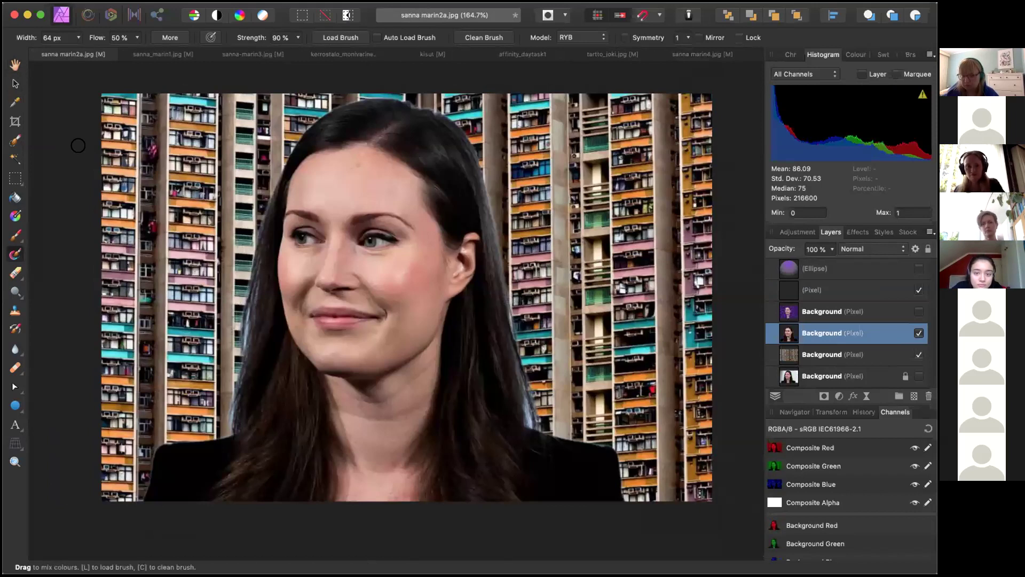
# Step: Open hand_holds_phone01.jpg, smart-phone-holding.jpeg and hand holding a phone.png in turn, closing the first two
pyautogui.press('super+Tab')
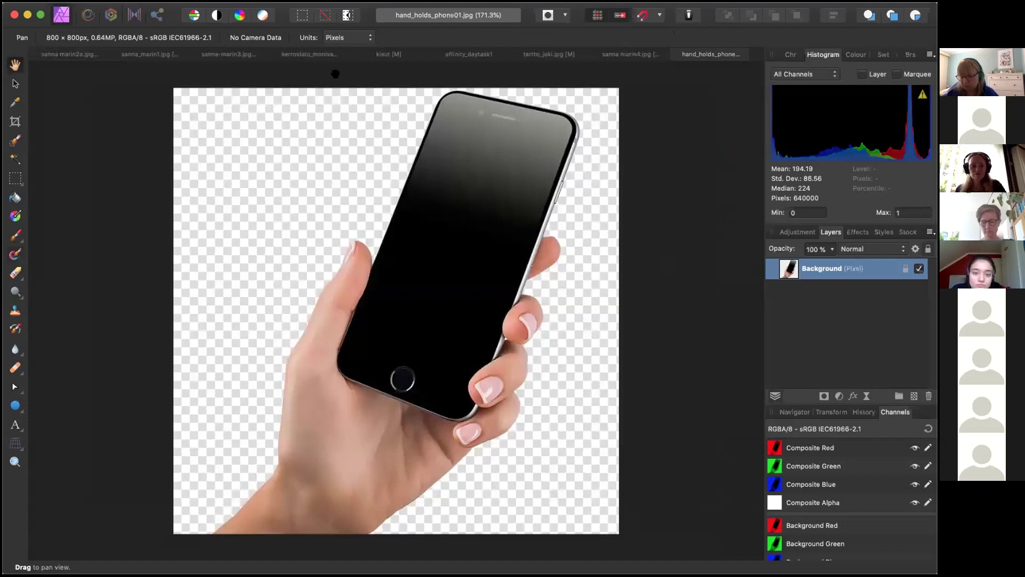
pyautogui.press('super+w')
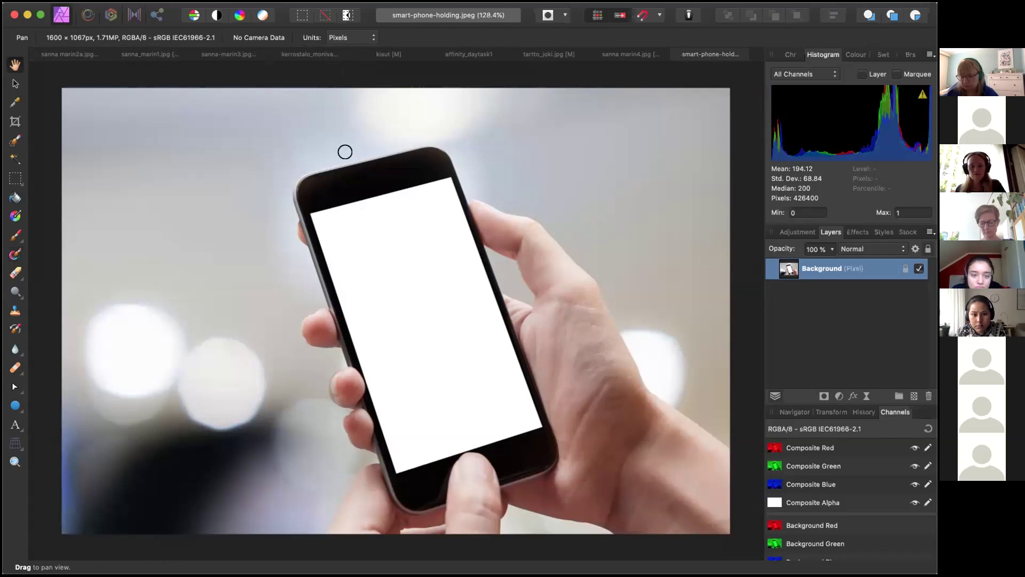
pyautogui.press('super+w')
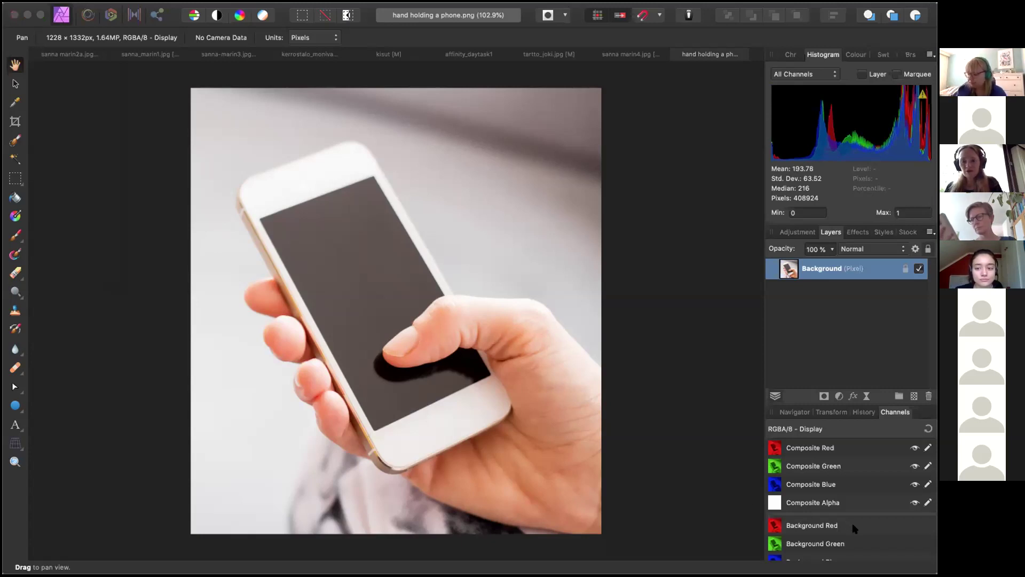
# Step: Create a blank 2480 × 1748 px document and choose the 64 px hard round Basic brush for the Paint Brush Tool
pyautogui.press('Return')
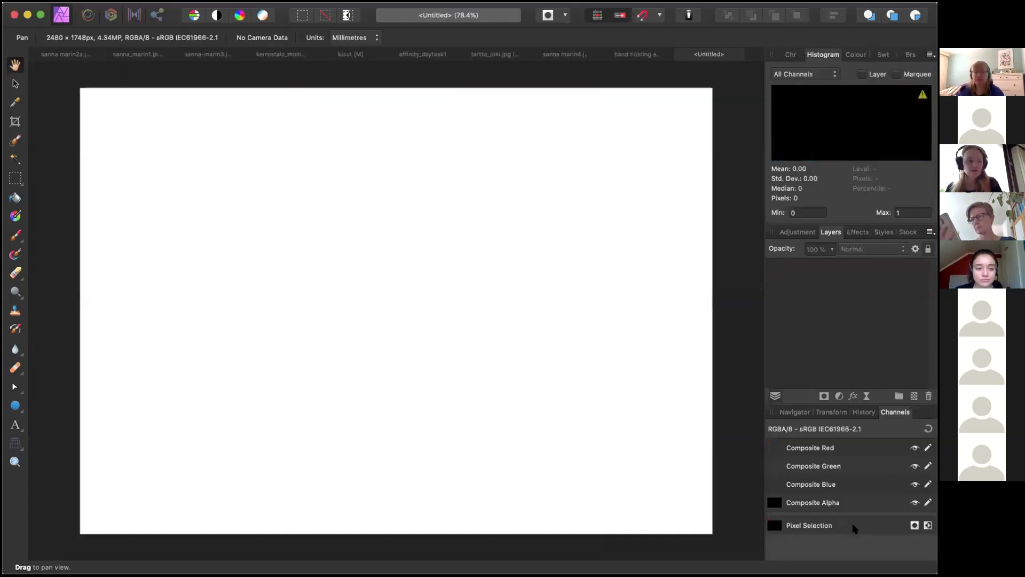
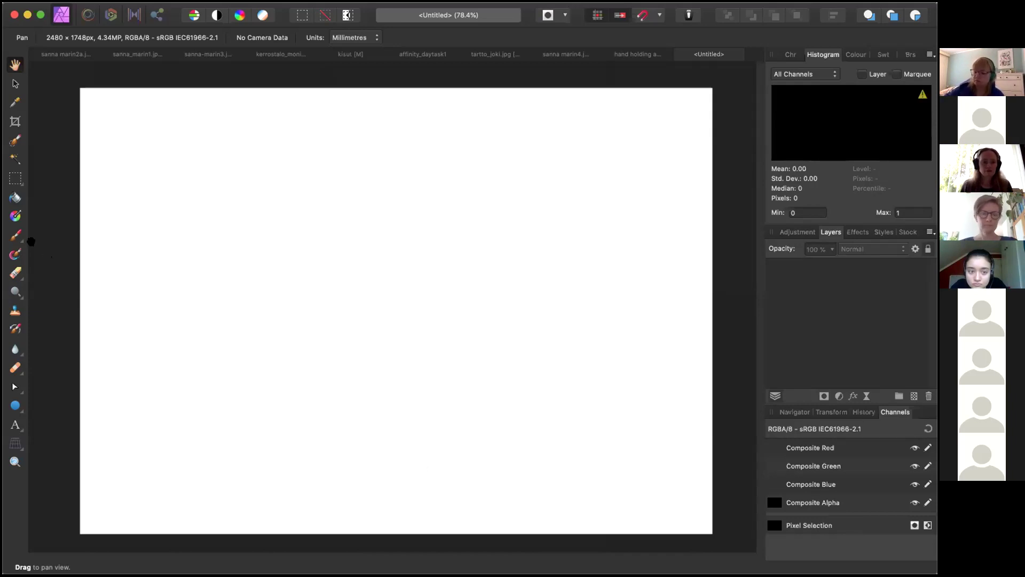
pyautogui.click(15, 234)
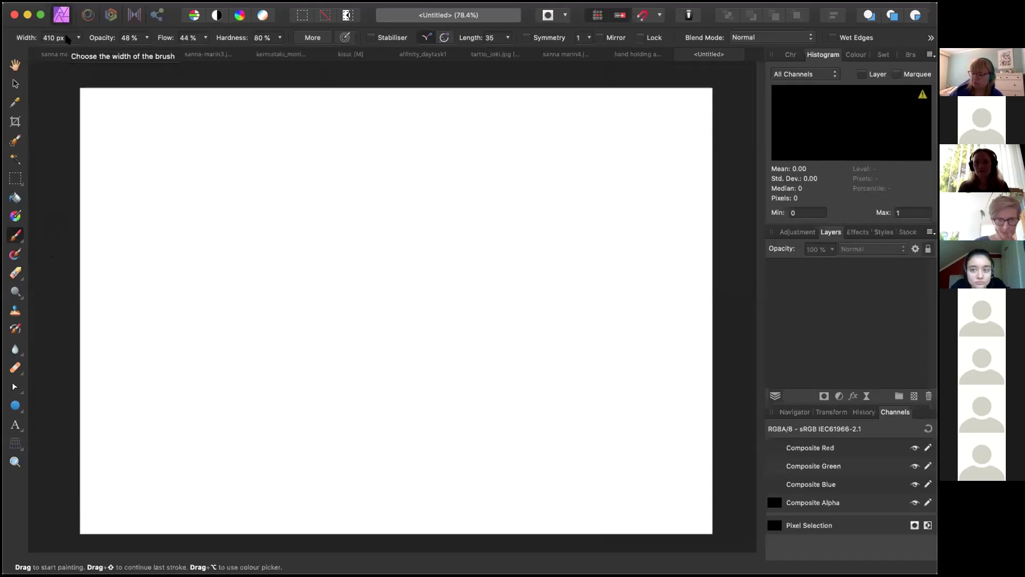
pyautogui.click(906, 55)
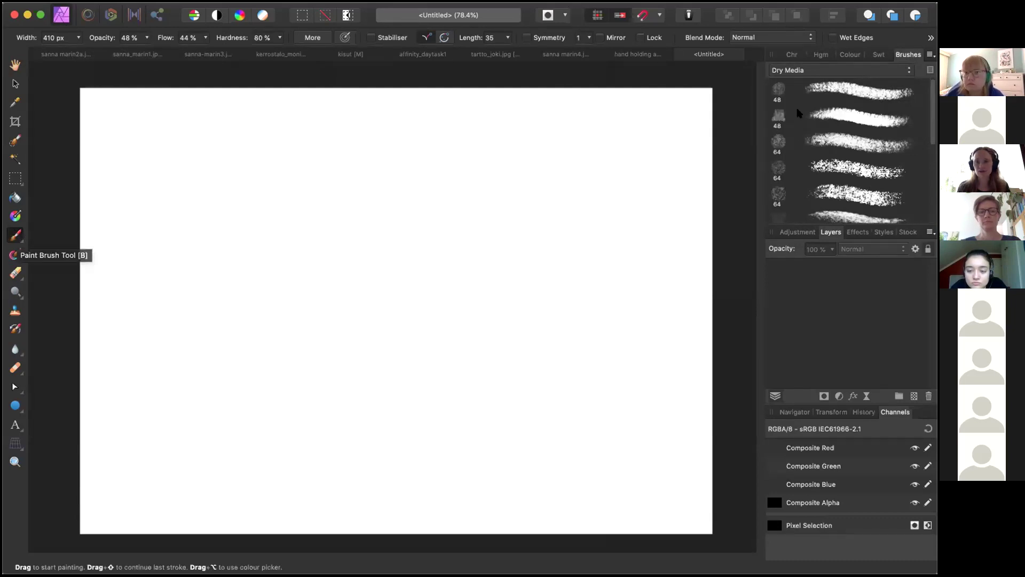
pyautogui.click(904, 71)
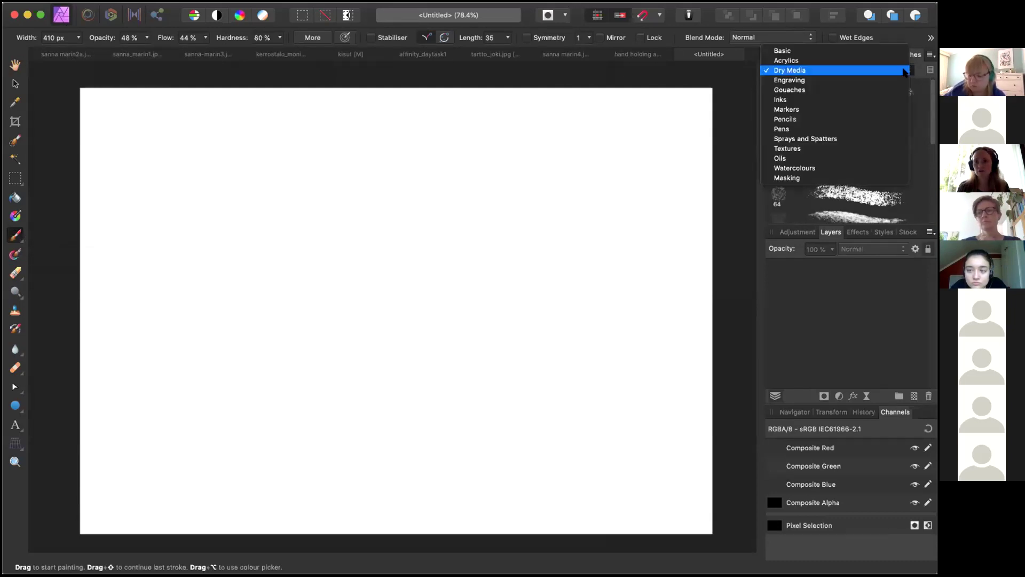
pyautogui.click(884, 53)
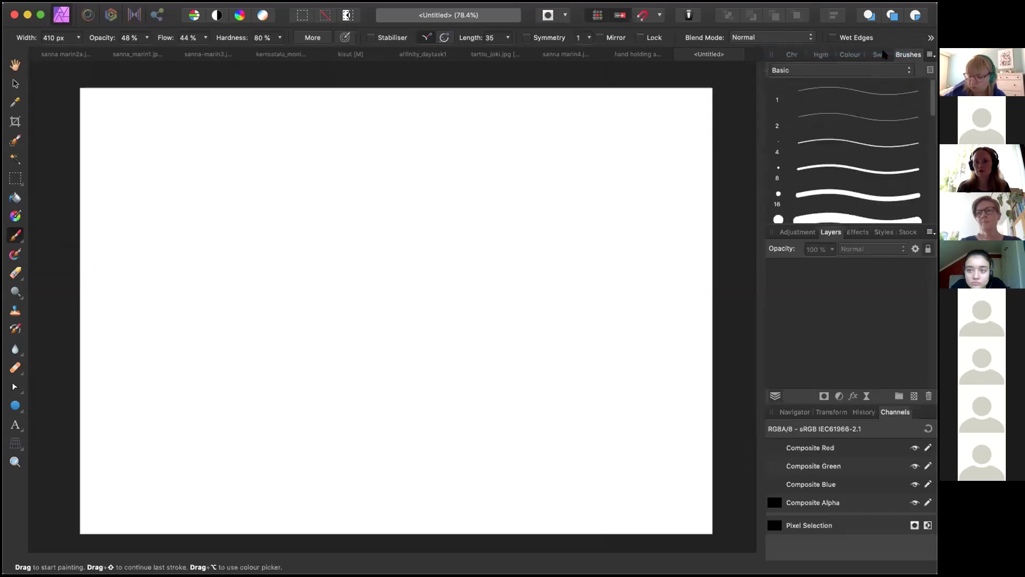
pyautogui.scroll(-4, 858, 124)
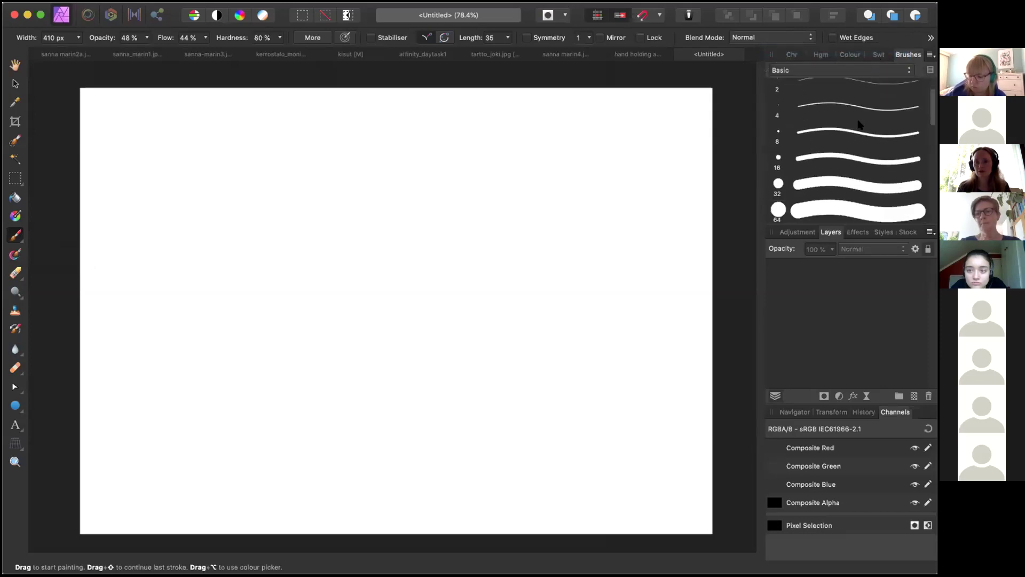
pyautogui.scroll(-3, 859, 124)
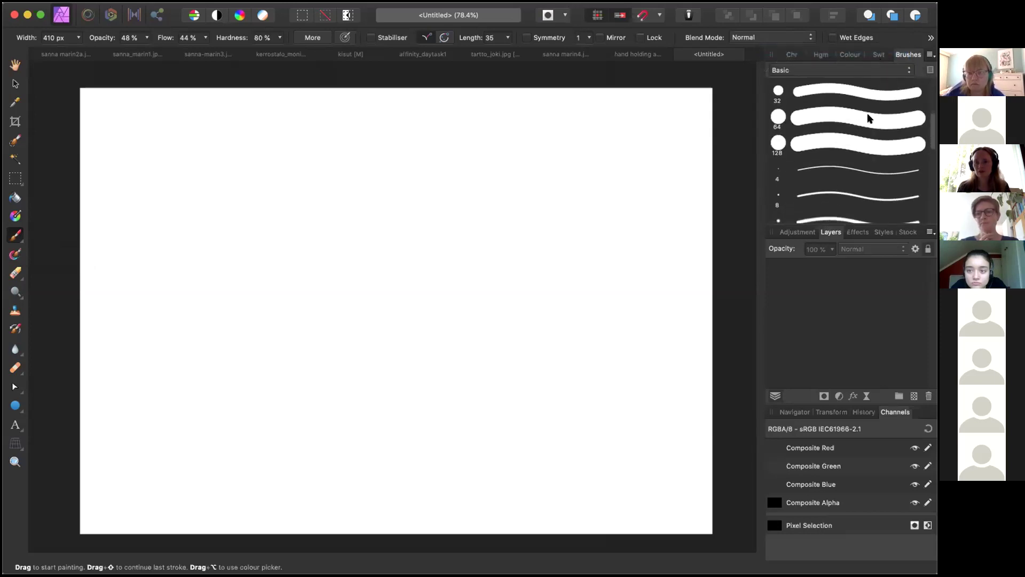
pyautogui.click(867, 114)
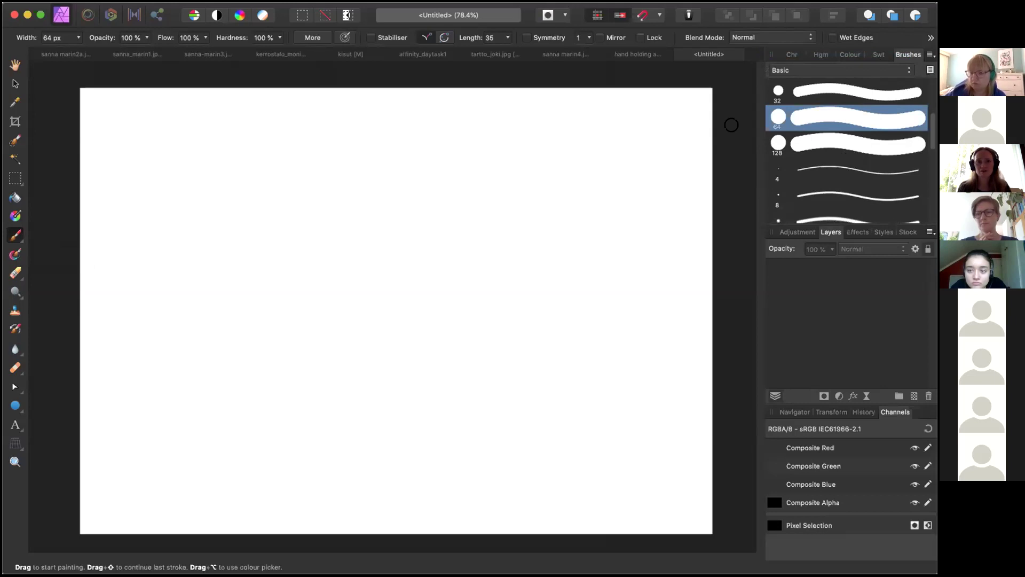
# Step: Examine the two brush colours and the available colour models, keeping black active and HSL selected
pyautogui.click(848, 56)
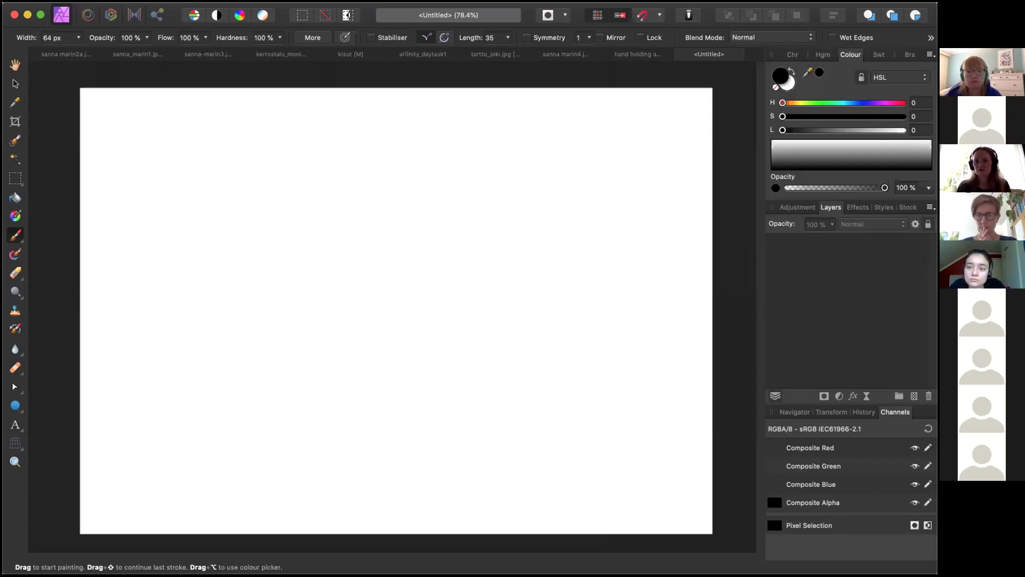
pyautogui.click(787, 82)
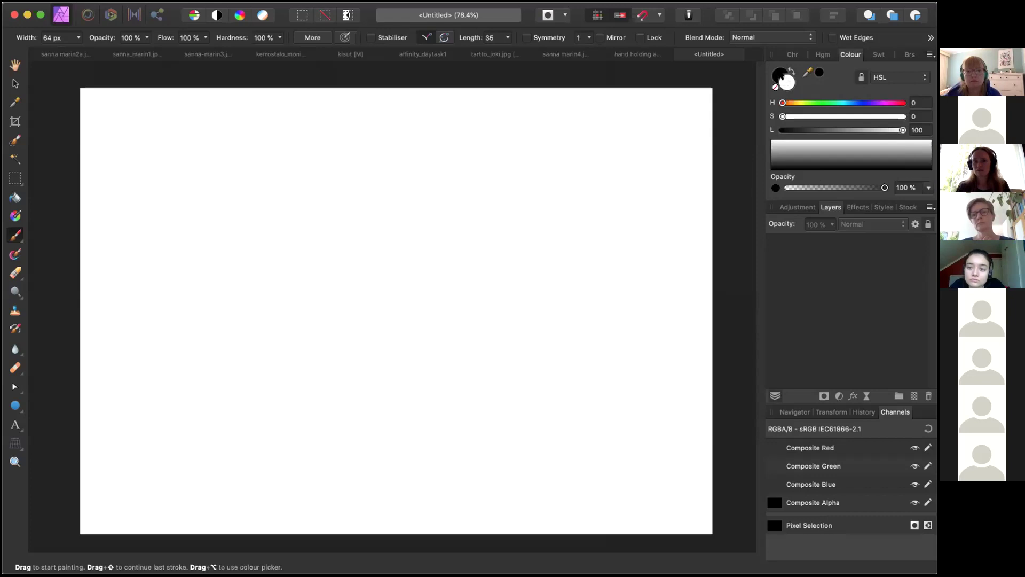
pyautogui.click(781, 76)
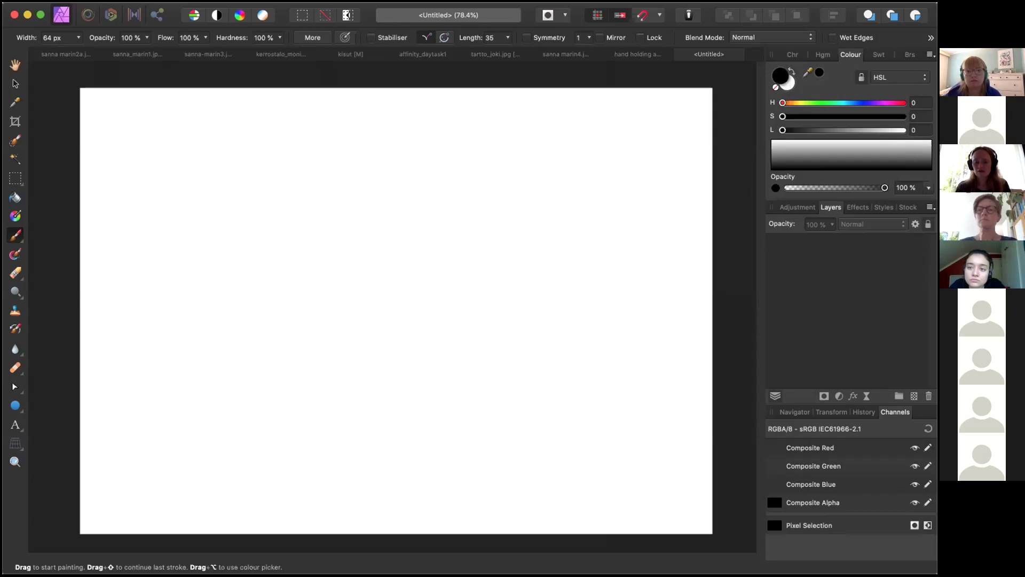
pyautogui.click(788, 82)
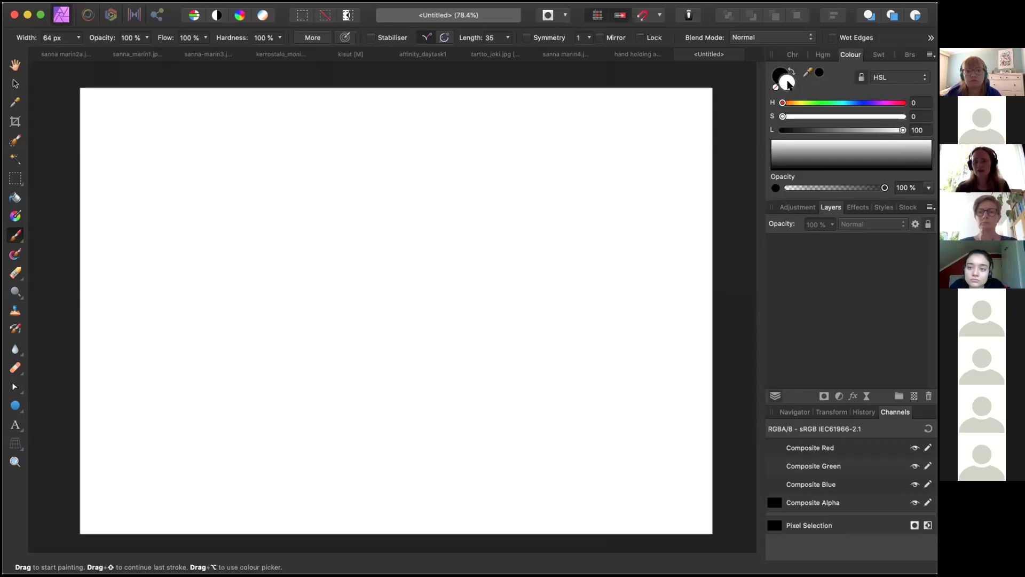
pyautogui.click(787, 82)
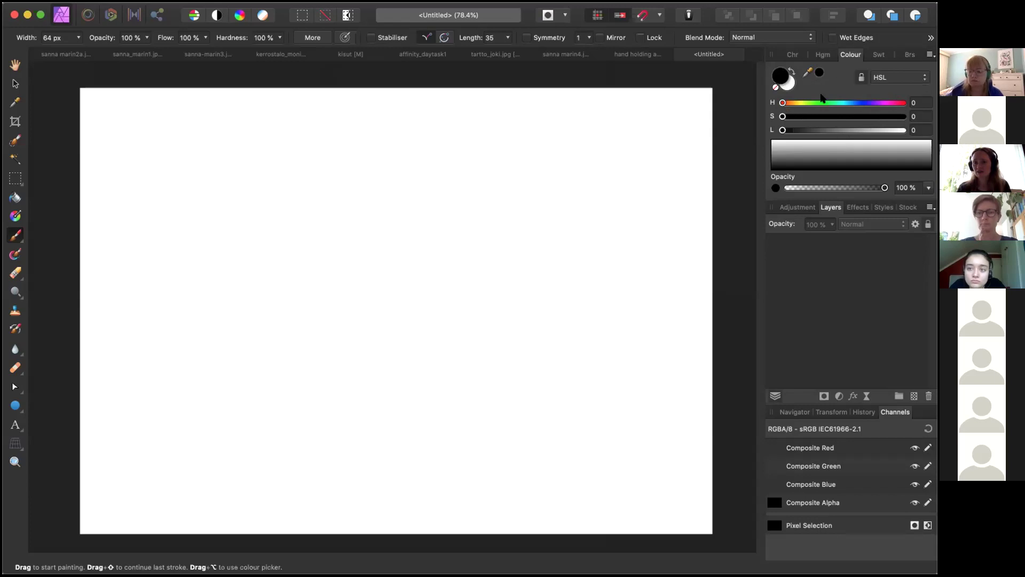
pyautogui.click(916, 78)
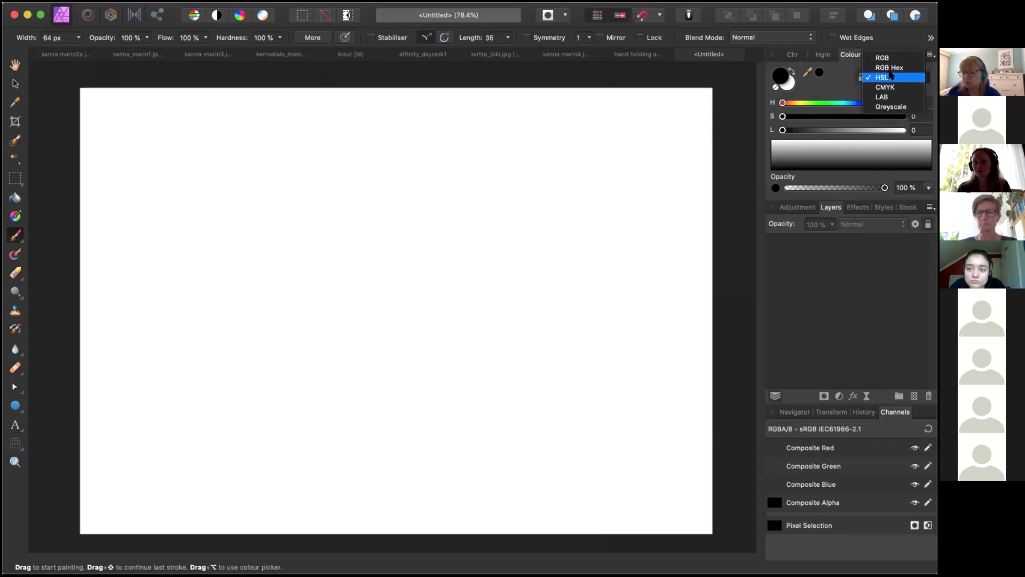
pyautogui.click(890, 76)
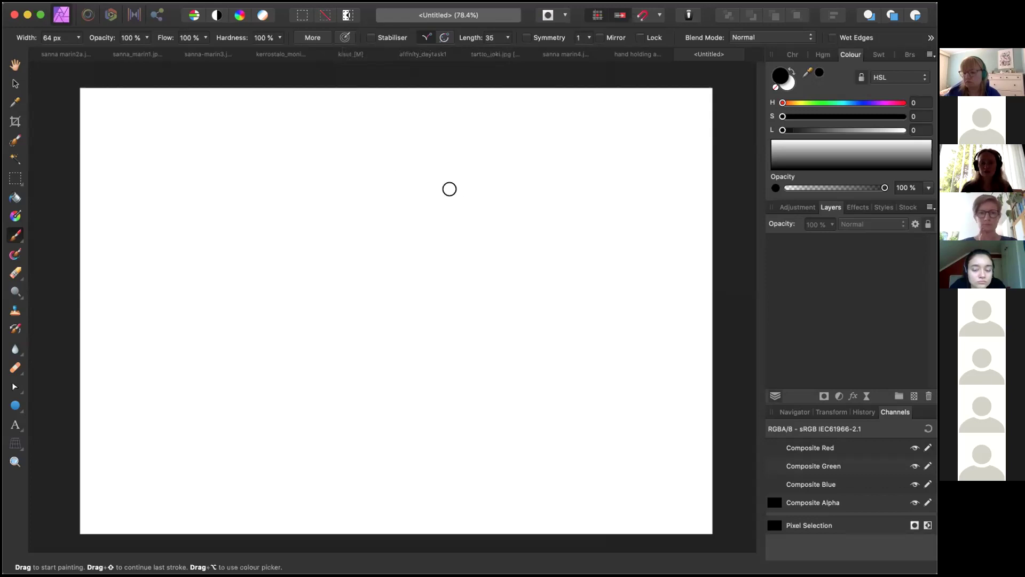
# Step: Paint a black cat's head outline with two pointed ears in the upper middle of the page, undoing stray strokes
pyautogui.moveTo(468, 195)
pyautogui.mouseDown()
pyautogui.moveTo(513, 134)
pyautogui.moveTo(504, 250)
pyautogui.mouseUp()
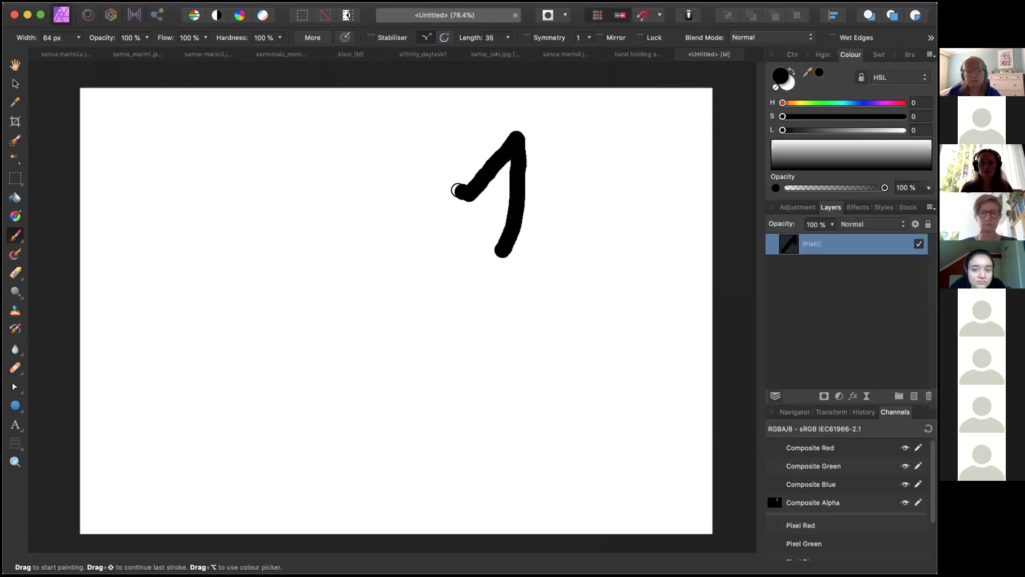
pyautogui.moveTo(458, 190); pyautogui.dragTo(359, 191)
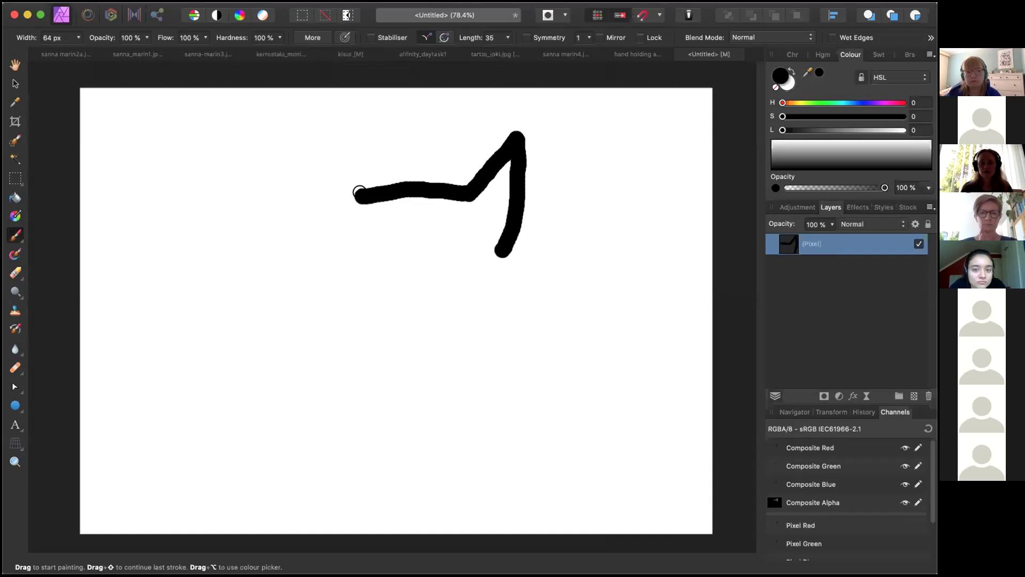
pyautogui.moveTo(310, 152)
pyautogui.mouseDown()
pyautogui.moveTo(339, 289)
pyautogui.moveTo(405, 341)
pyautogui.moveTo(439, 349)
pyautogui.mouseUp()
pyautogui.click(490, 293)
pyautogui.press('super+z')
pyautogui.moveTo(499, 248)
pyautogui.mouseDown()
pyautogui.moveTo(492, 292)
pyautogui.moveTo(436, 344)
pyautogui.mouseUp()
pyautogui.click(384, 216)
pyautogui.press('super+z')
# Step: Reduce the brush width to 24 px and paint a thin inner line in each of the cat's ears
pyautogui.click(76, 38)
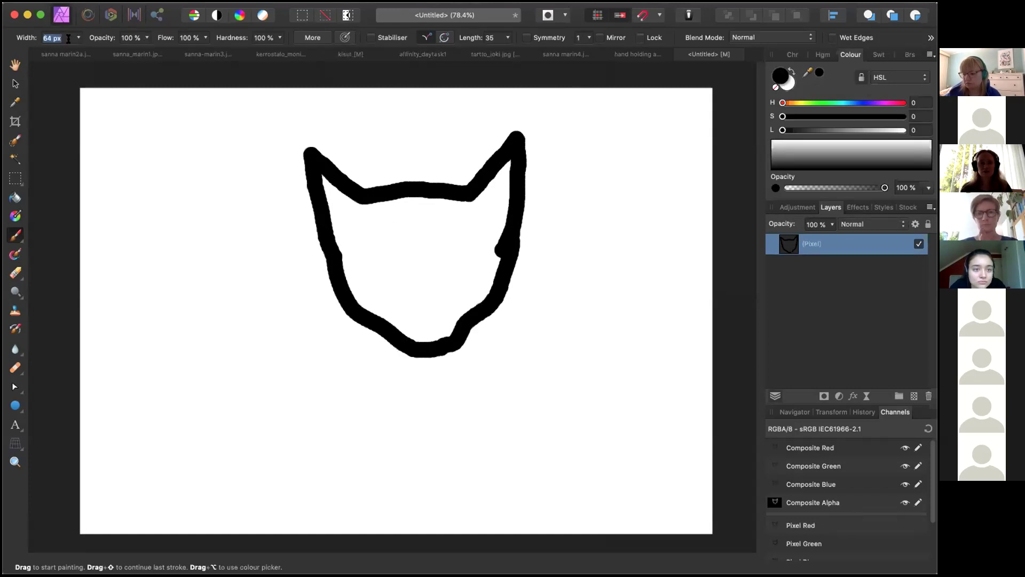
pyautogui.click(78, 38)
pyautogui.moveTo(79, 52); pyautogui.dragTo(50, 53)
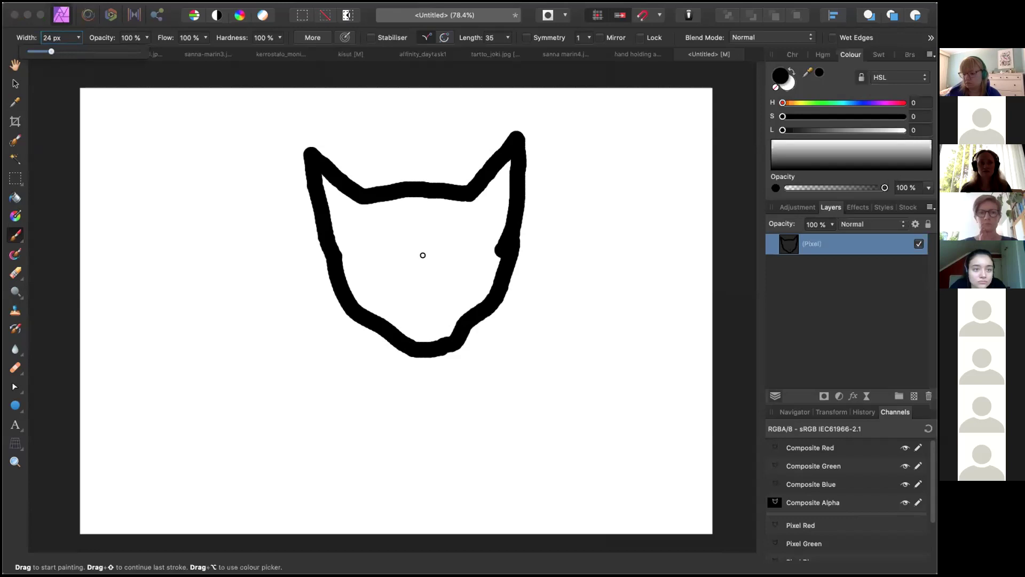
pyautogui.click(484, 215)
pyautogui.moveTo(492, 238); pyautogui.dragTo(487, 182)
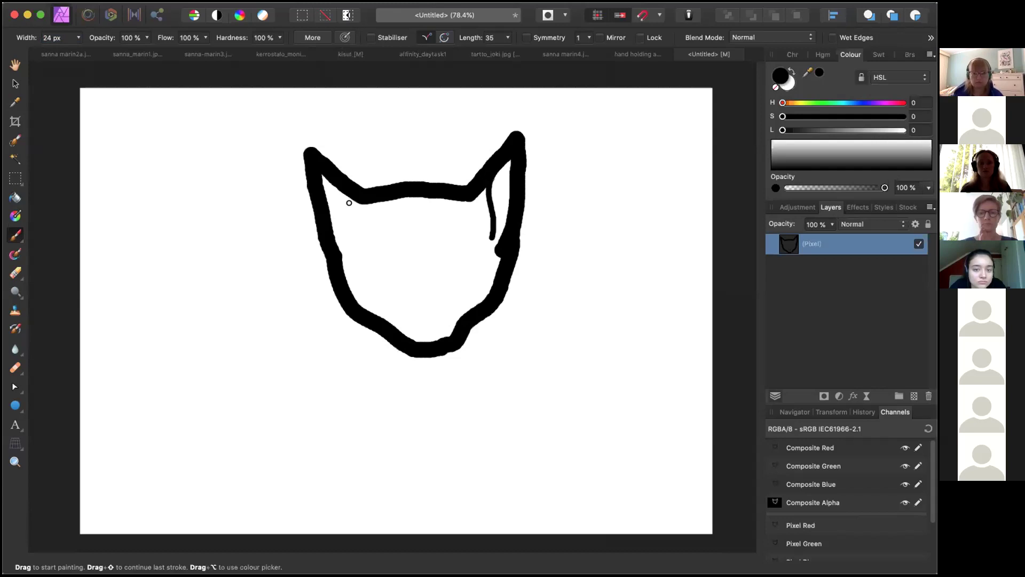
pyautogui.moveTo(350, 197); pyautogui.dragTo(348, 244)
# Step: Paint two almond-shaped eye outlines on the cat's face with the 24 px black brush, undoing a stray stroke
pyautogui.click(450, 266)
pyautogui.moveTo(455, 246)
pyautogui.mouseDown()
pyautogui.moveTo(474, 241)
pyautogui.moveTo(474, 262)
pyautogui.moveTo(480, 249)
pyautogui.mouseUp()
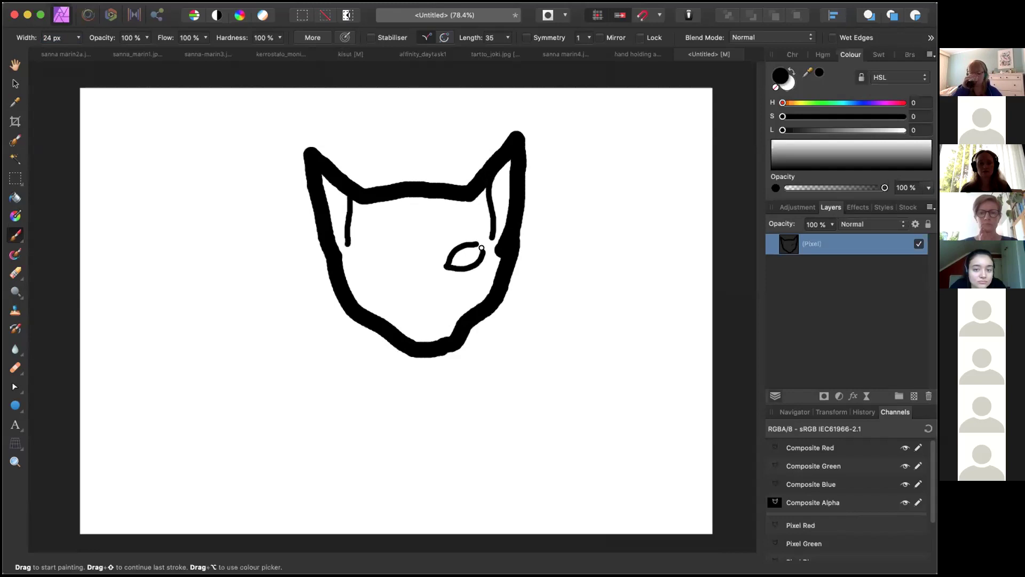
pyautogui.click(405, 268)
pyautogui.moveTo(408, 270)
pyautogui.mouseDown()
pyautogui.moveTo(363, 253)
pyautogui.moveTo(394, 272)
pyautogui.moveTo(378, 272)
pyautogui.moveTo(370, 258)
pyautogui.mouseUp()
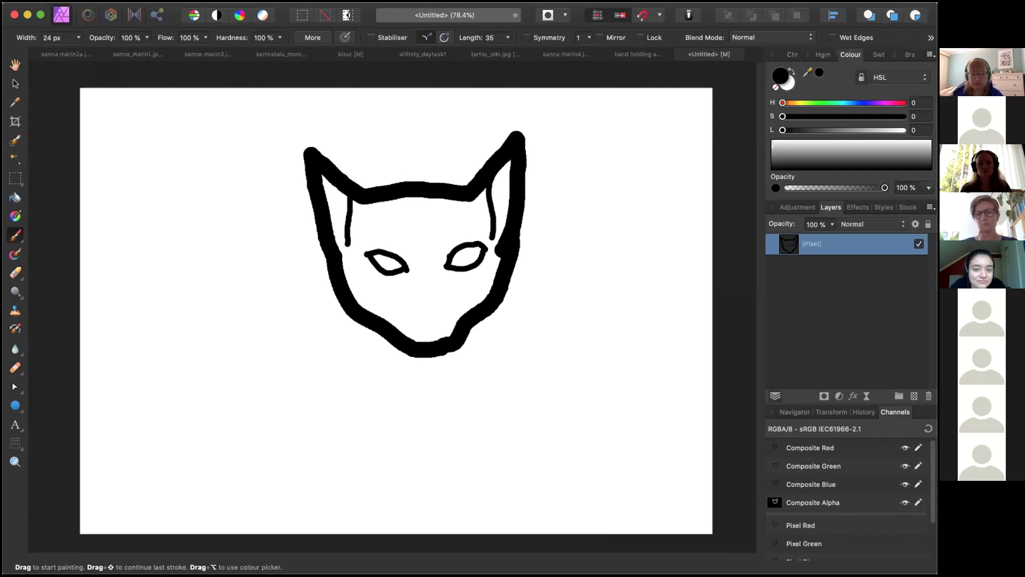
pyautogui.press('super+z')
# Step: Paint the cat's small nose and the curved mouth lines beneath it near the chin
pyautogui.click(432, 295)
pyautogui.moveTo(442, 307)
pyautogui.mouseDown()
pyautogui.moveTo(406, 308)
pyautogui.moveTo(435, 317)
pyautogui.moveTo(423, 319)
pyautogui.mouseUp()
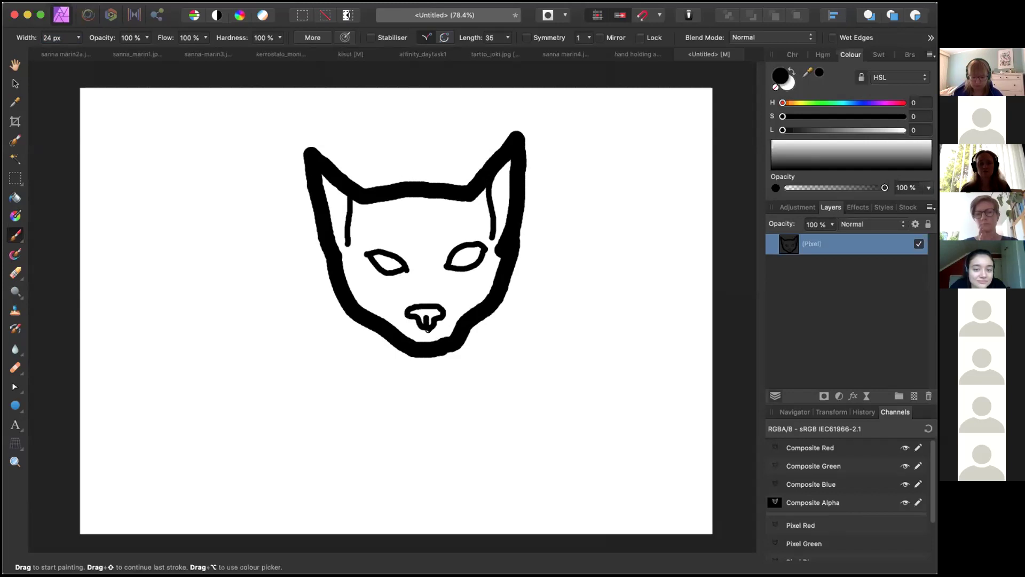
pyautogui.moveTo(421, 325); pyautogui.dragTo(411, 332)
# Step: Paint a pupil inside each of the cat's eyes, undoing and redrawing the left one and removing stray dots
pyautogui.moveTo(470, 264); pyautogui.dragTo(467, 251)
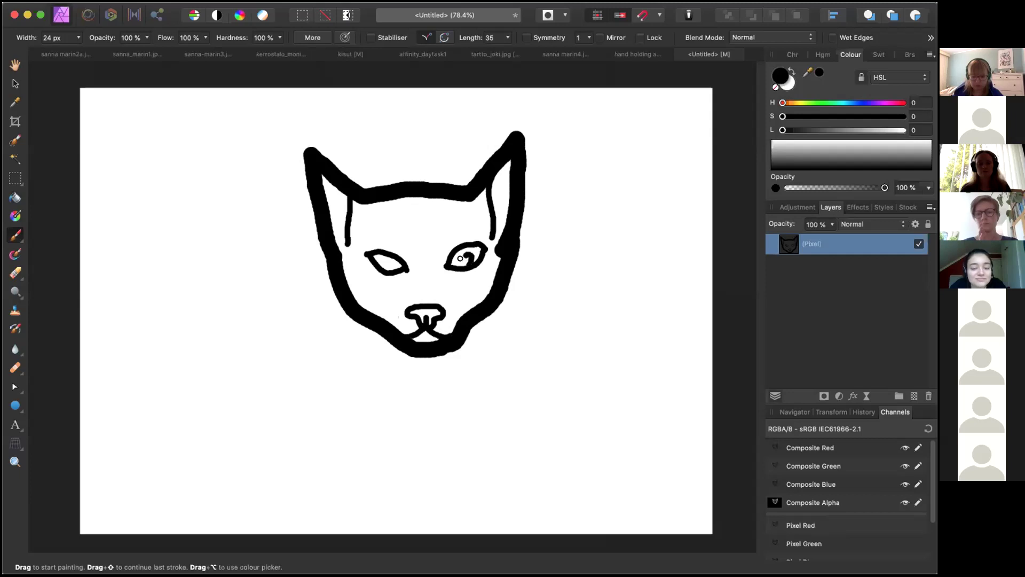
pyautogui.click(387, 267)
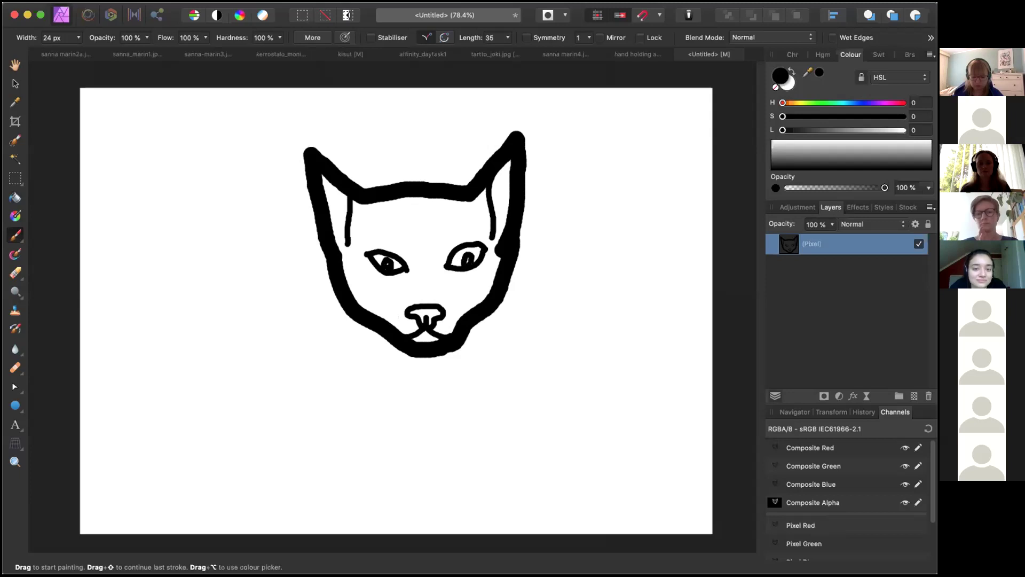
pyautogui.hotkey('ctrl', 'z')
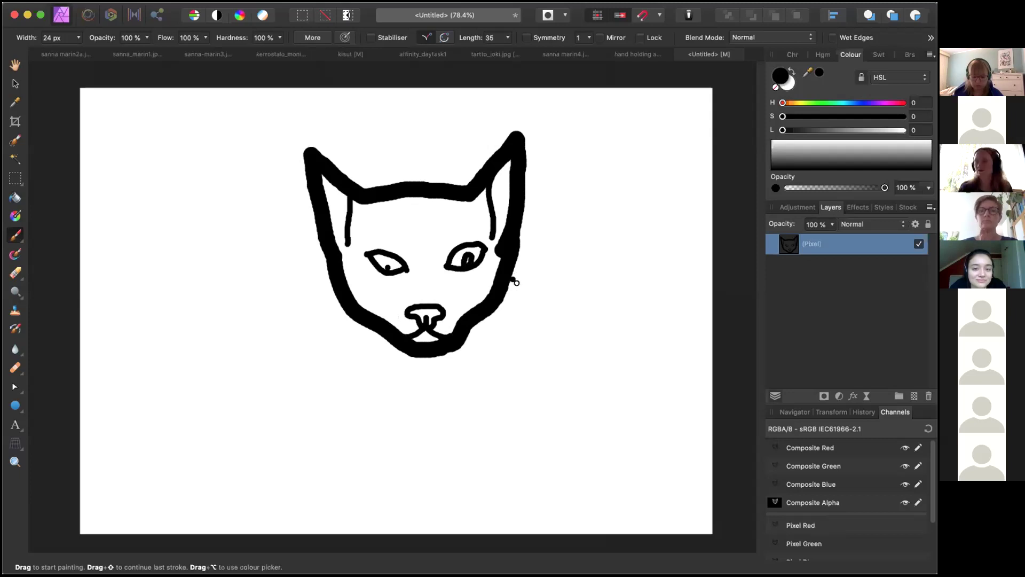
pyautogui.press('super+z')
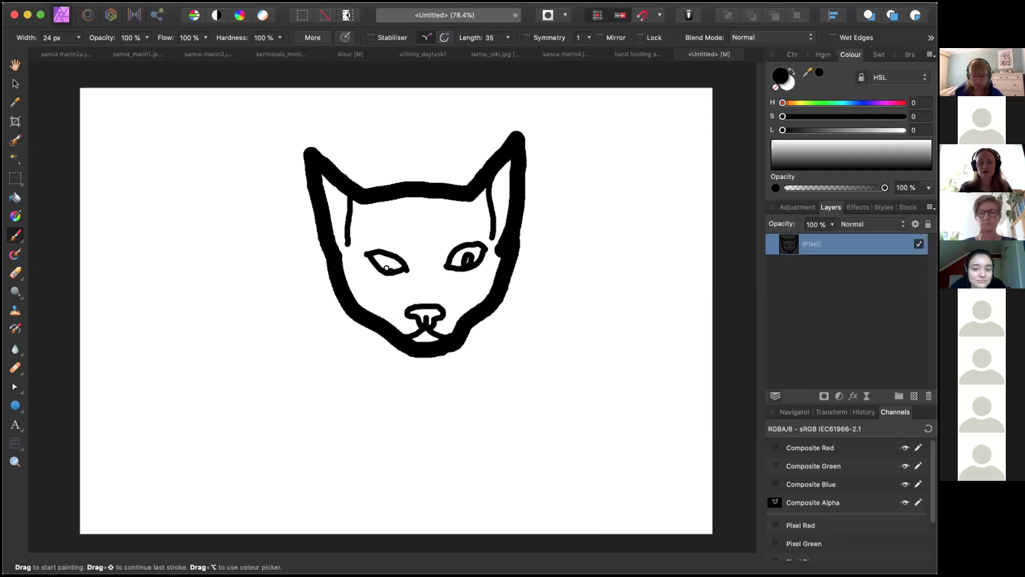
pyautogui.moveTo(391, 262); pyautogui.dragTo(383, 261)
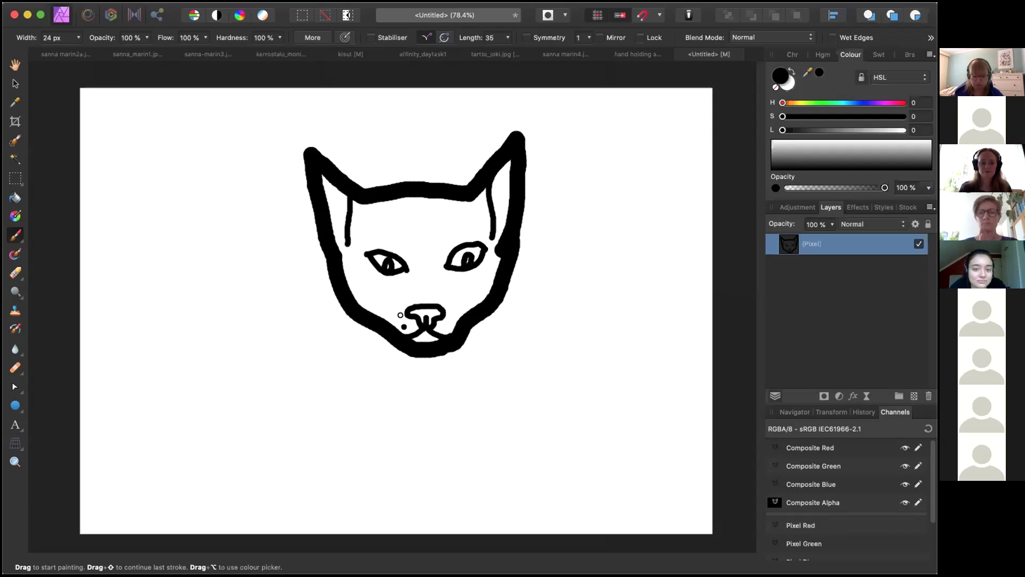
pyautogui.press('super+z')
pyautogui.press('super+z')
pyautogui.moveTo(391, 266); pyautogui.dragTo(386, 260)
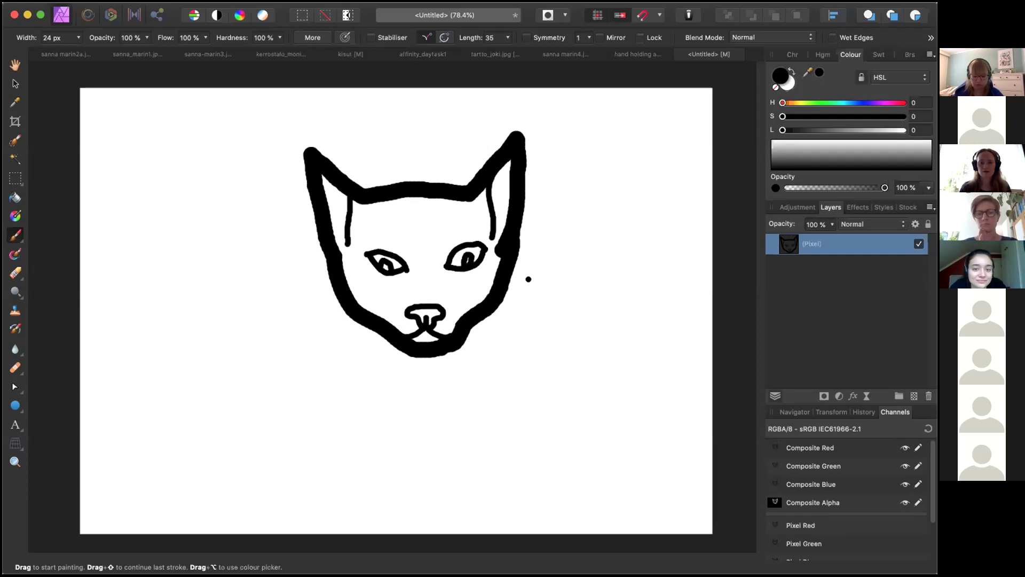
# Step: Paint whiskers on both sides of the cat's mouth and cheeks, undoing a stray mark
pyautogui.moveTo(468, 335)
pyautogui.mouseDown()
pyautogui.moveTo(502, 354)
pyautogui.moveTo(470, 327)
pyautogui.mouseUp()
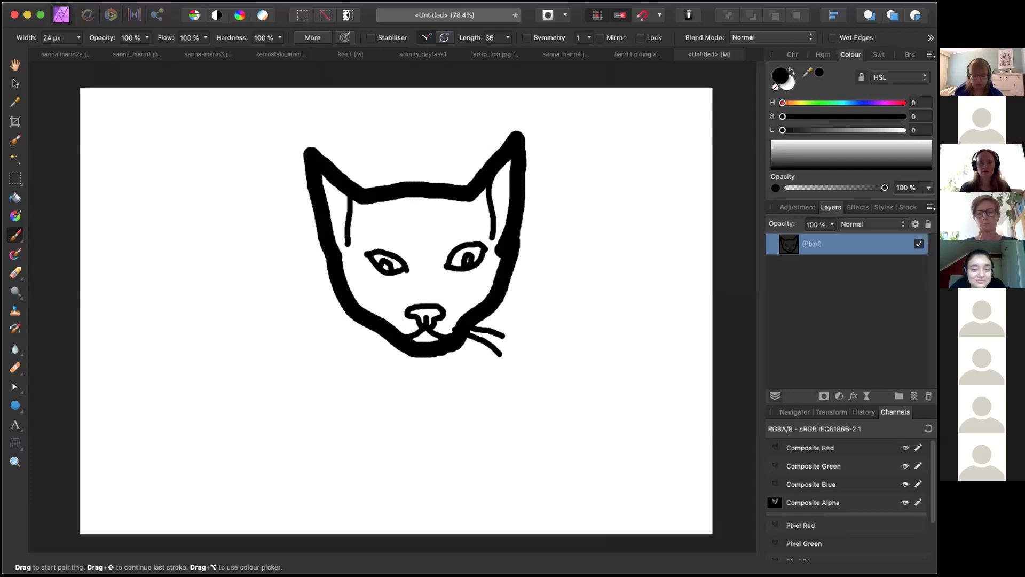
pyautogui.moveTo(349, 355)
pyautogui.mouseDown()
pyautogui.moveTo(347, 364)
pyautogui.moveTo(369, 369)
pyautogui.mouseUp()
pyautogui.moveTo(345, 337); pyautogui.dragTo(380, 324)
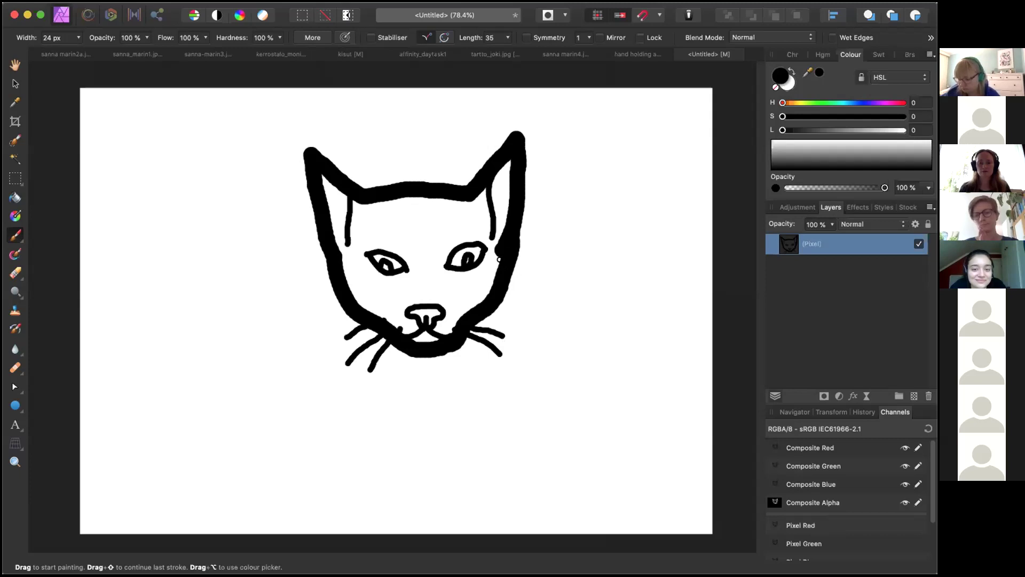
pyautogui.moveTo(516, 263)
pyautogui.mouseDown()
pyautogui.moveTo(549, 279)
pyautogui.moveTo(541, 295)
pyautogui.mouseUp()
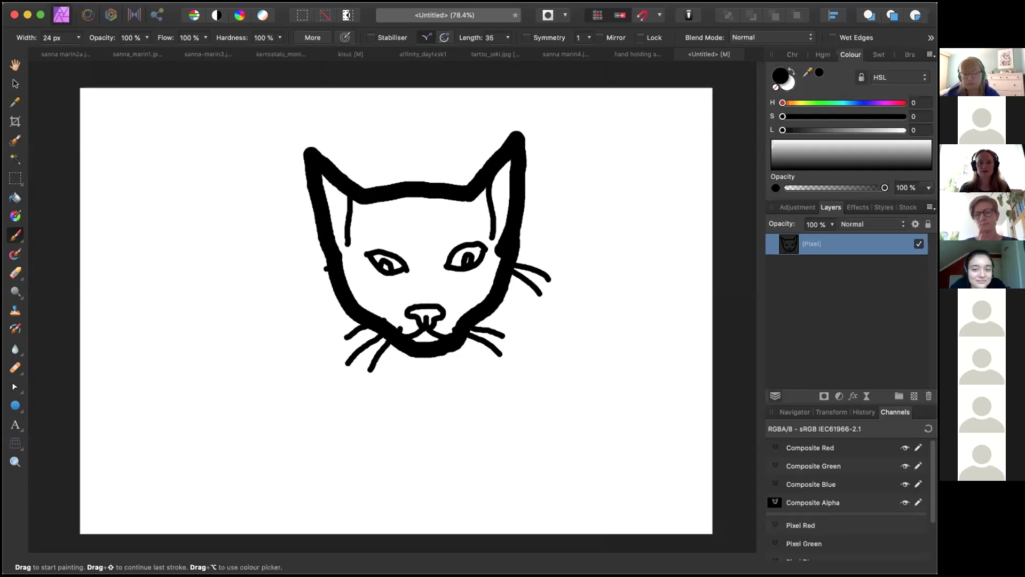
pyautogui.moveTo(273, 288); pyautogui.dragTo(328, 276)
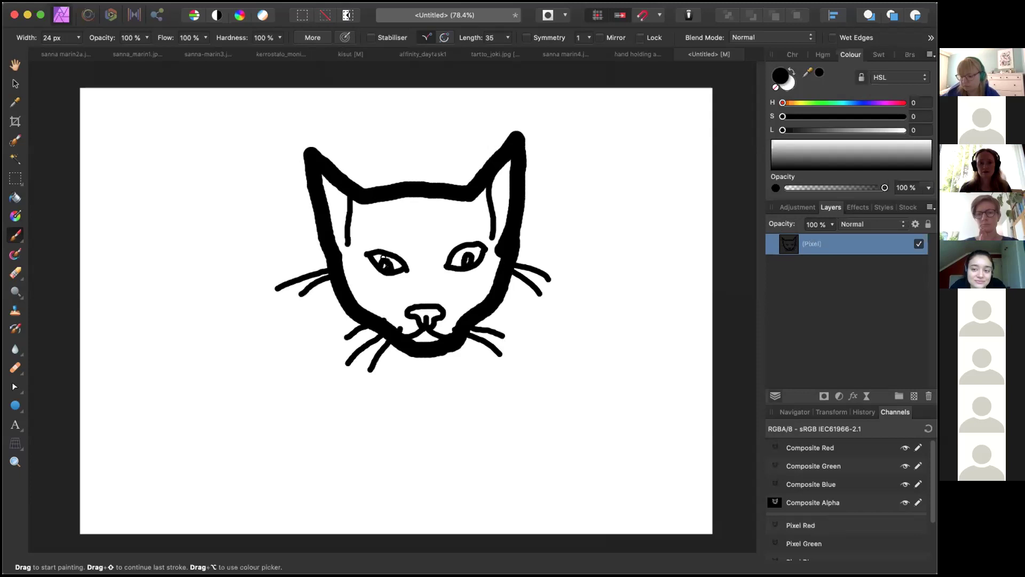
pyautogui.press('super+z')
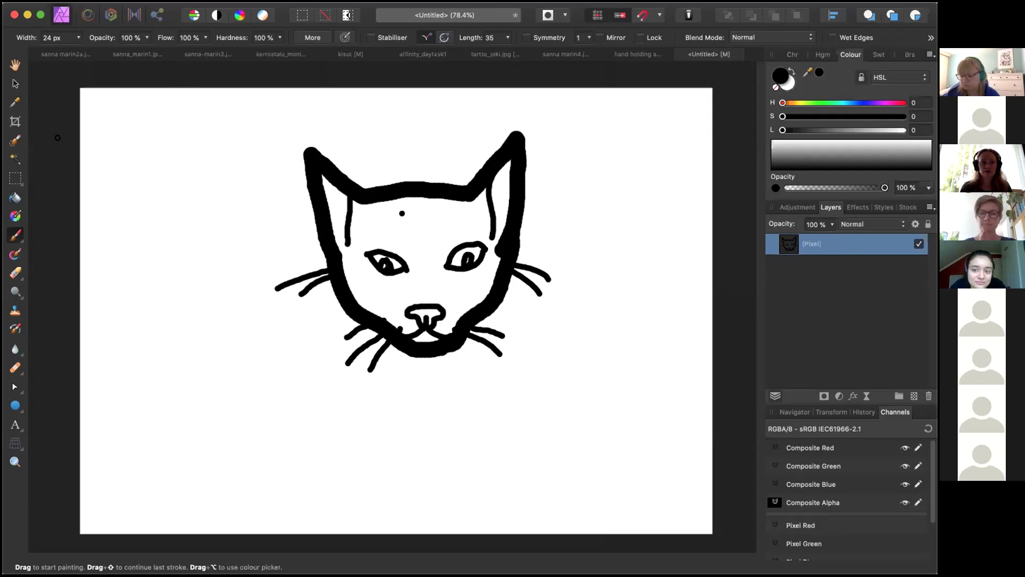
# Step: Select the white areas inside the cat's ears and face using the Selection Brush Tool with its width reduced to 34 px
pyautogui.click(15, 141)
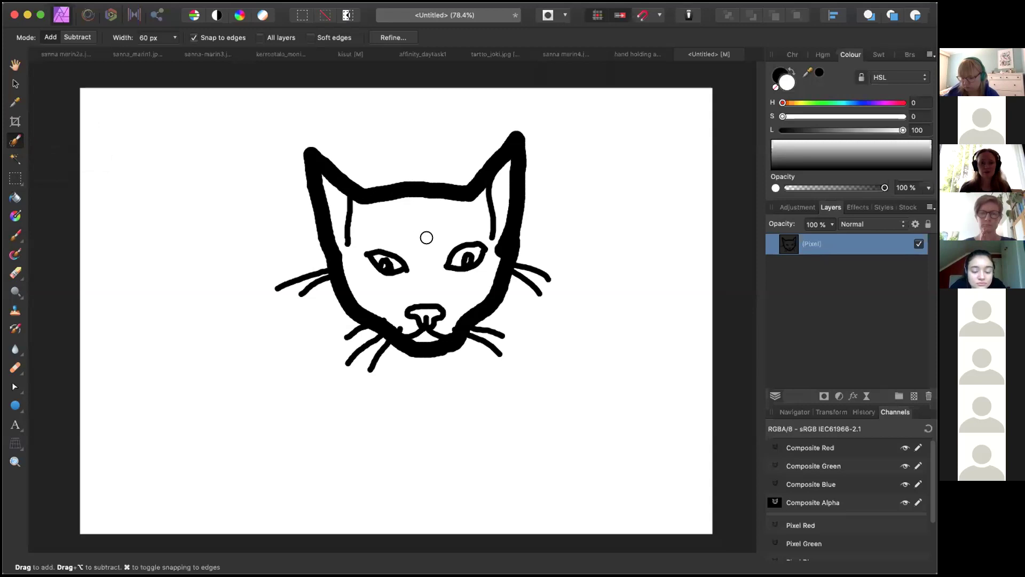
pyautogui.click(398, 218)
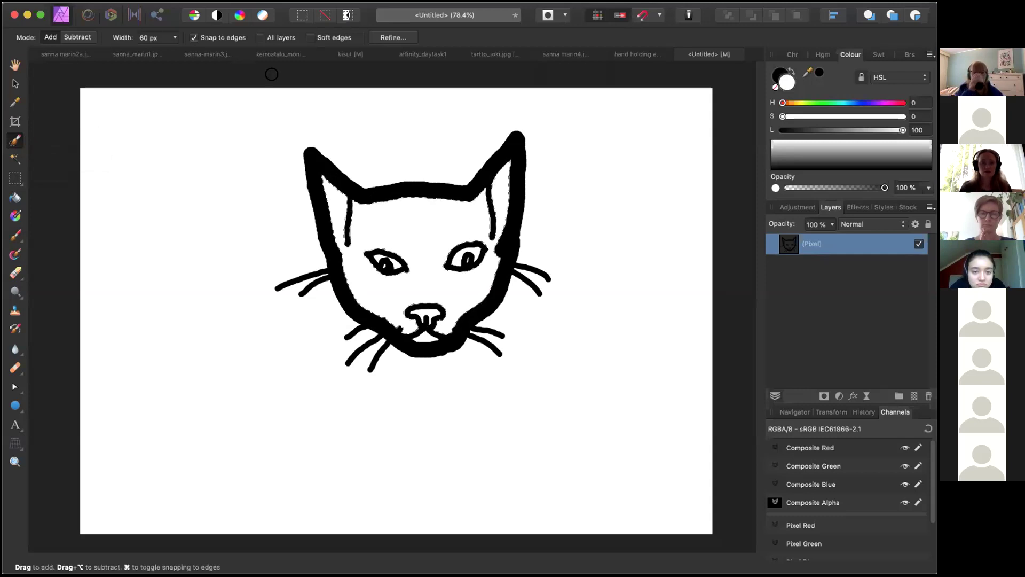
pyautogui.click(173, 39)
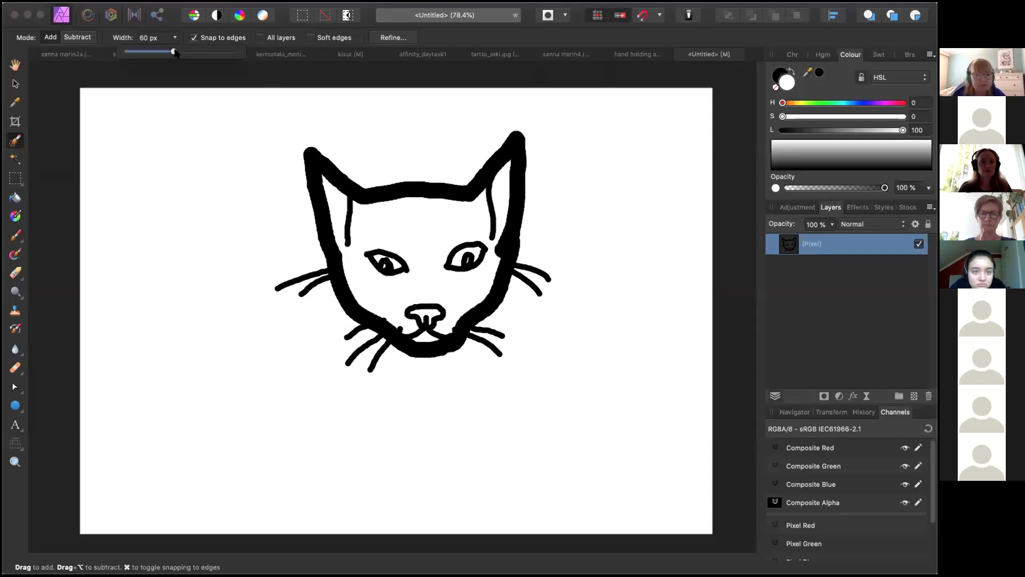
pyautogui.moveTo(171, 52); pyautogui.dragTo(156, 52)
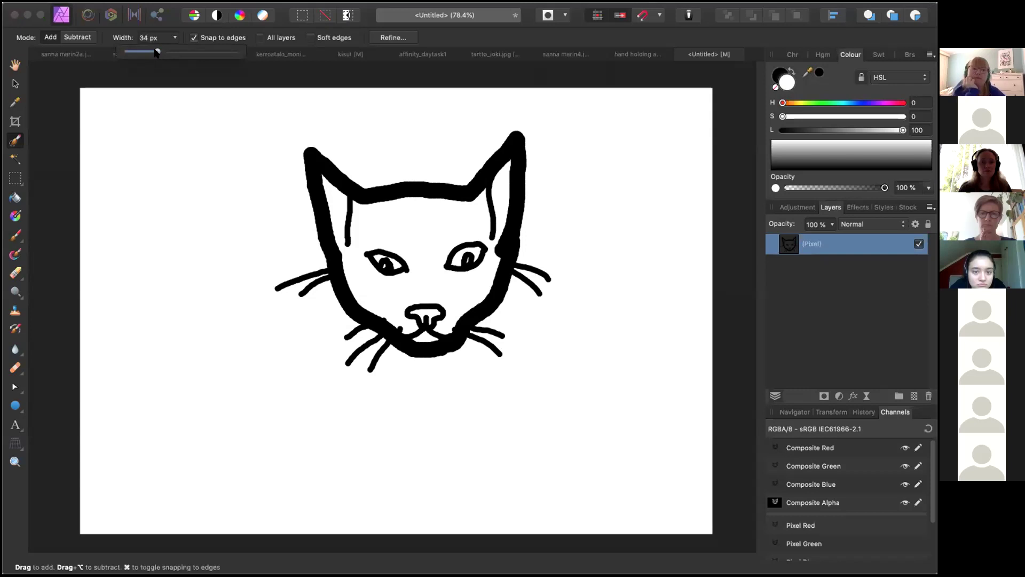
pyautogui.moveTo(334, 199); pyautogui.dragTo(342, 219)
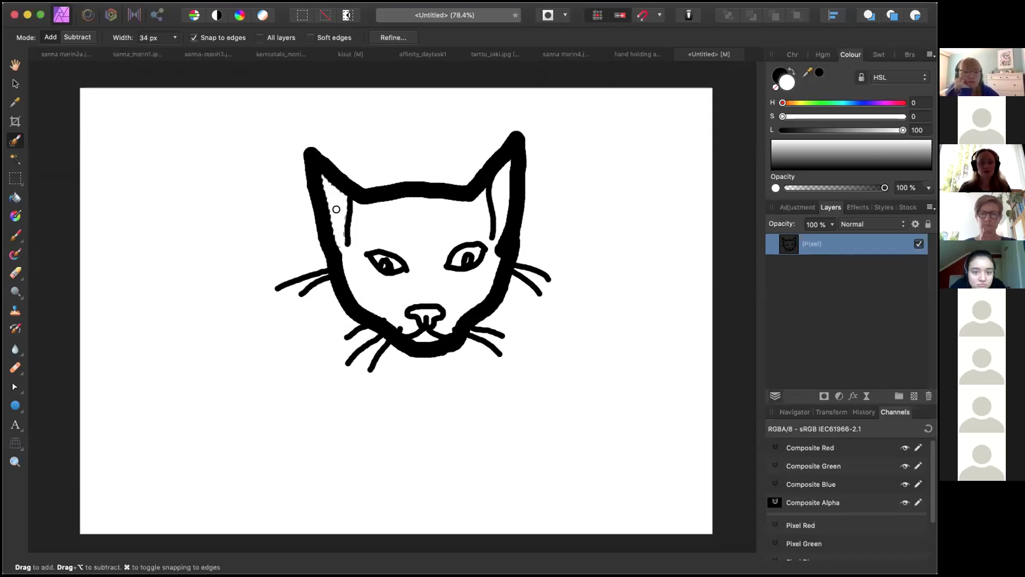
pyautogui.click(380, 226)
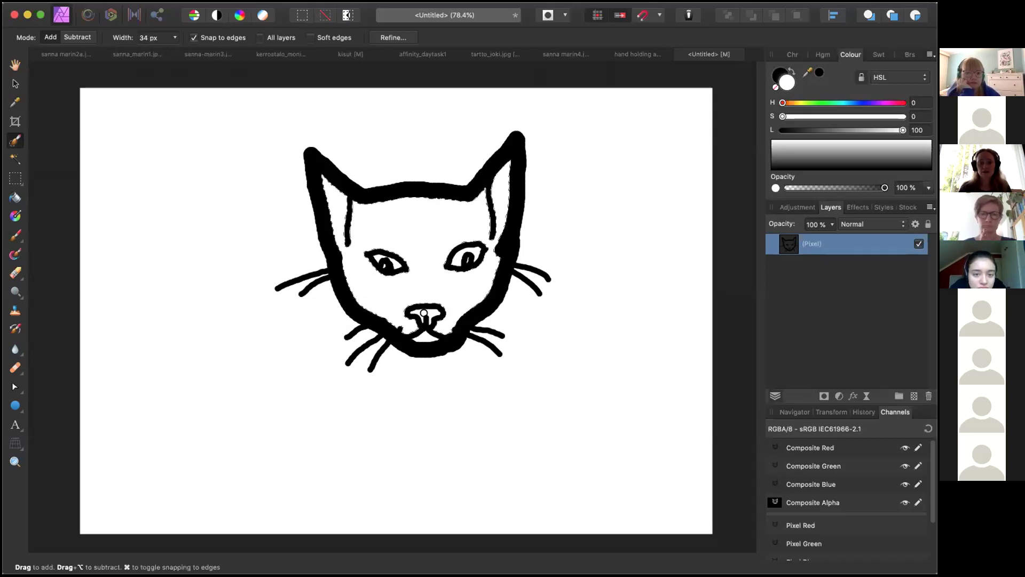
# Step: Add a new pixel layer above the cat drawing and choose the fourth Dry Media brush, 64 px, for the Paint Brush Tool
pyautogui.click(913, 395)
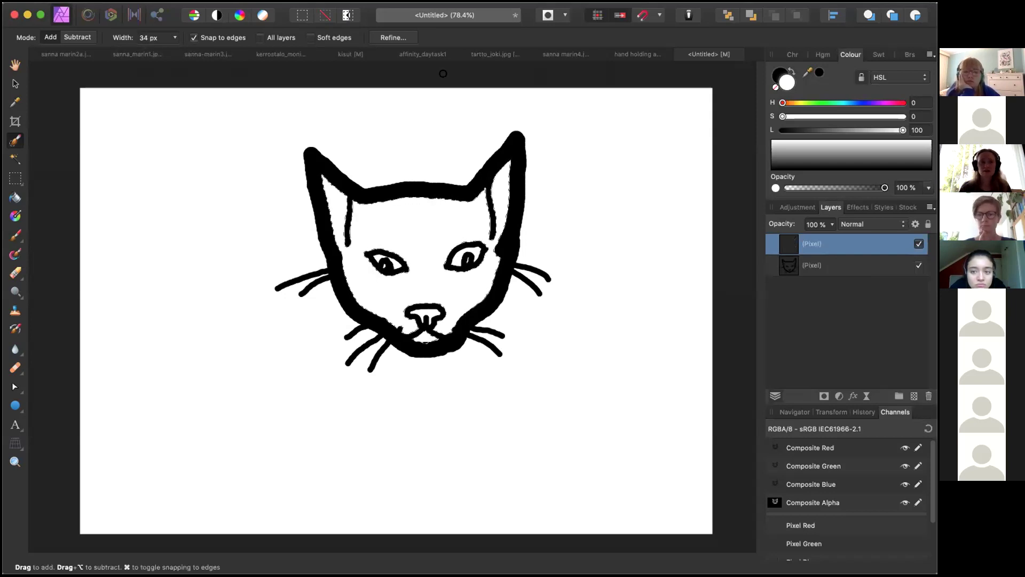
pyautogui.click(16, 235)
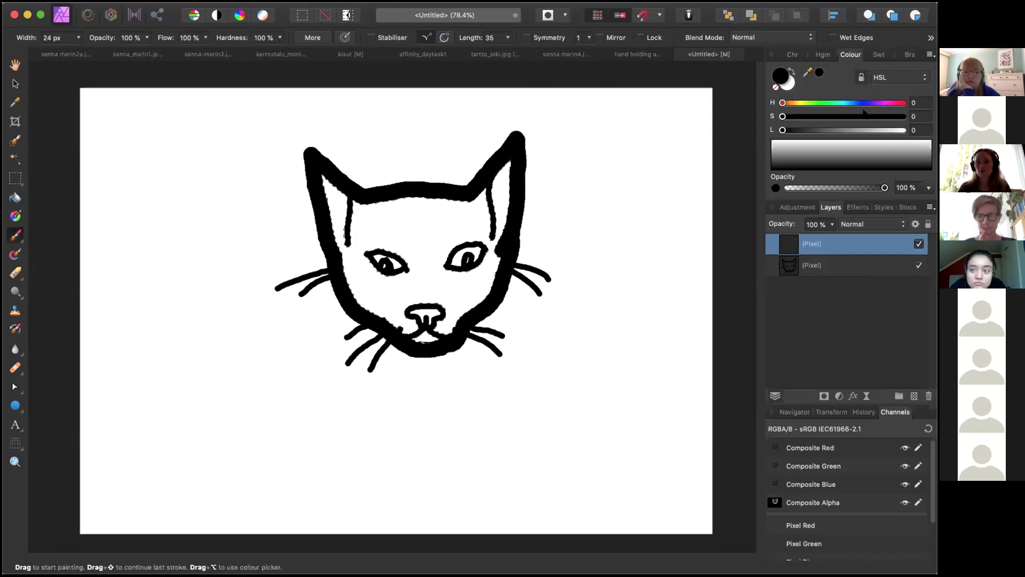
pyautogui.click(788, 103)
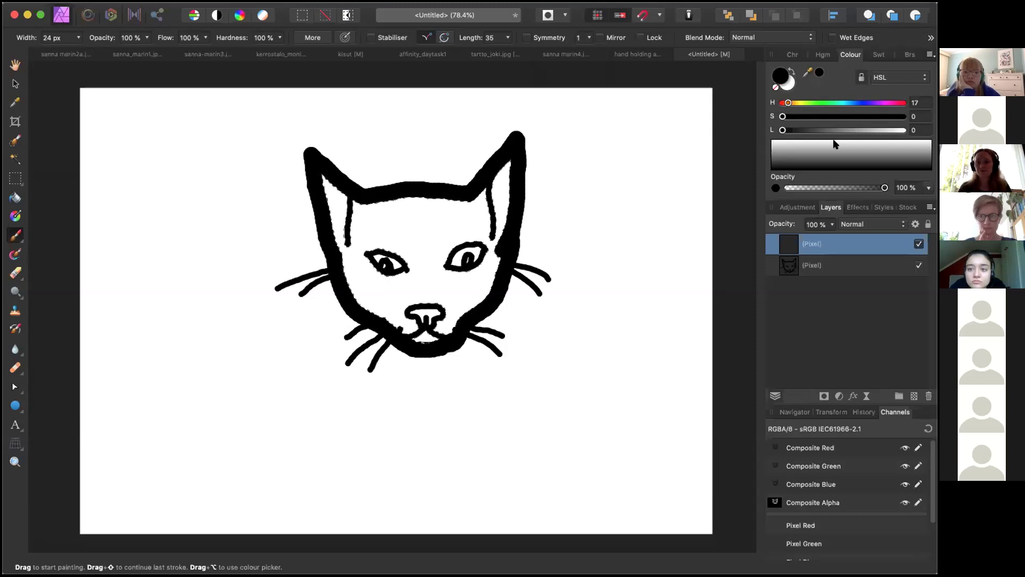
pyautogui.click(908, 55)
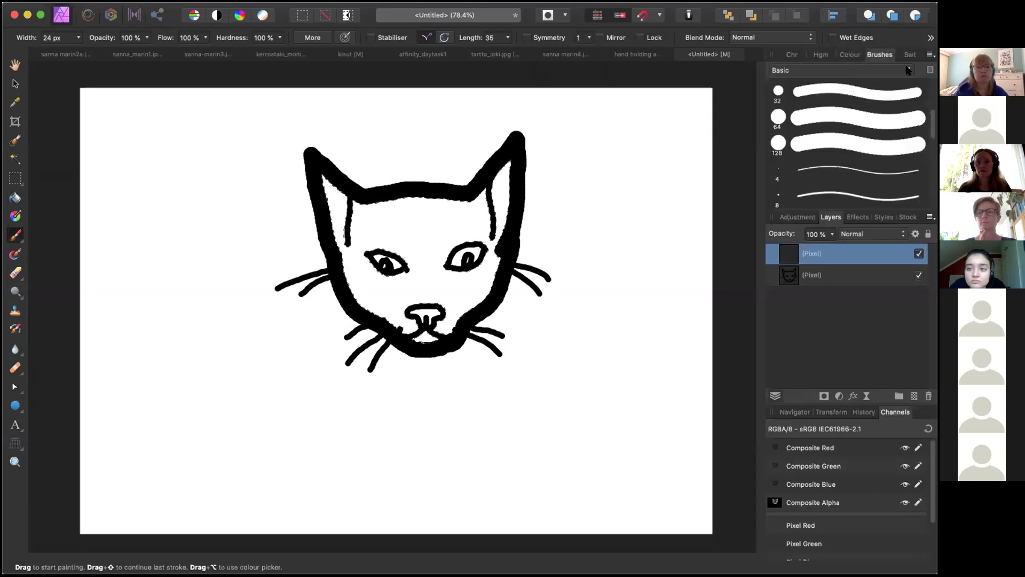
pyautogui.scroll(3, 928, 127)
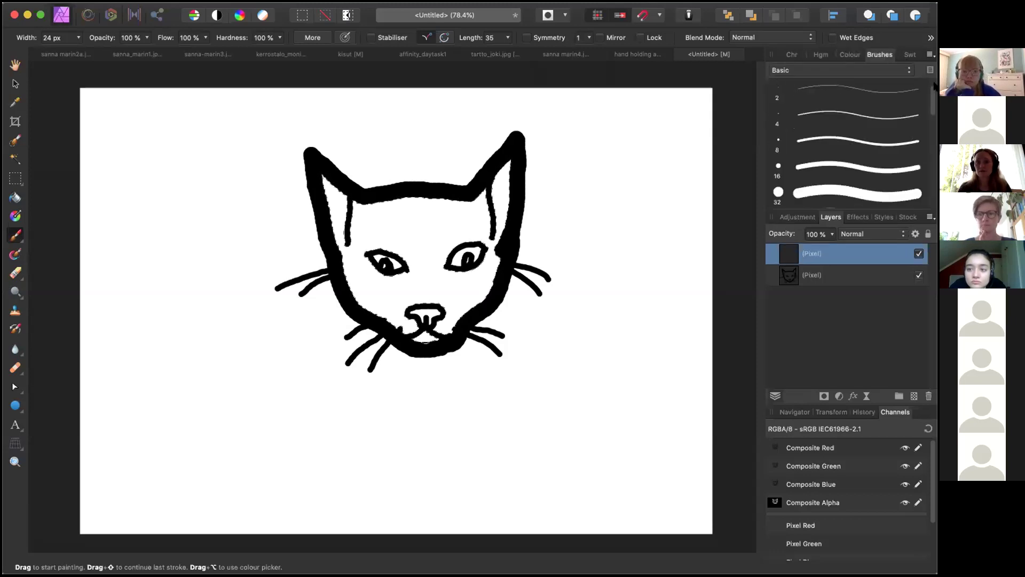
pyautogui.click(906, 70)
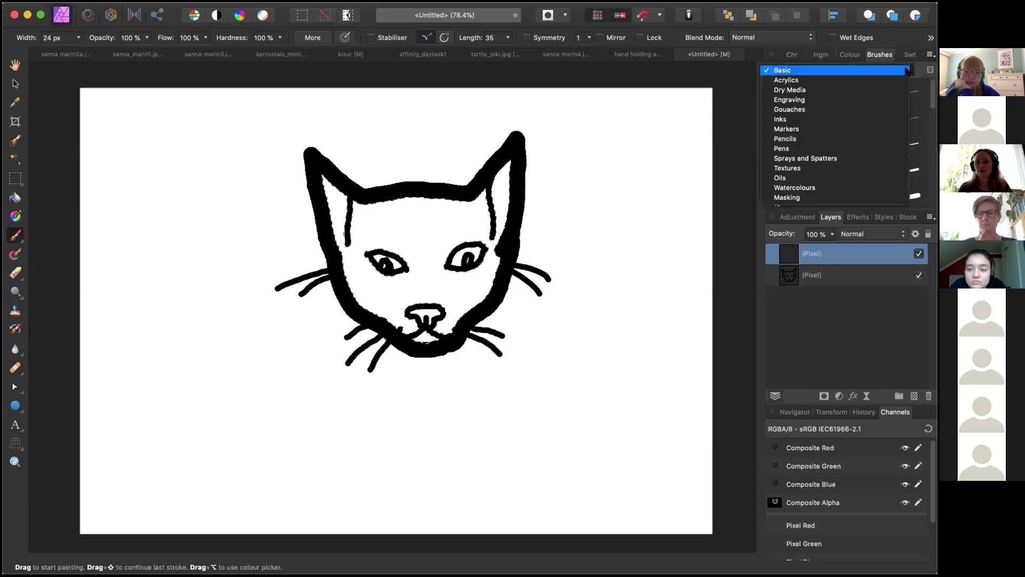
pyautogui.click(873, 89)
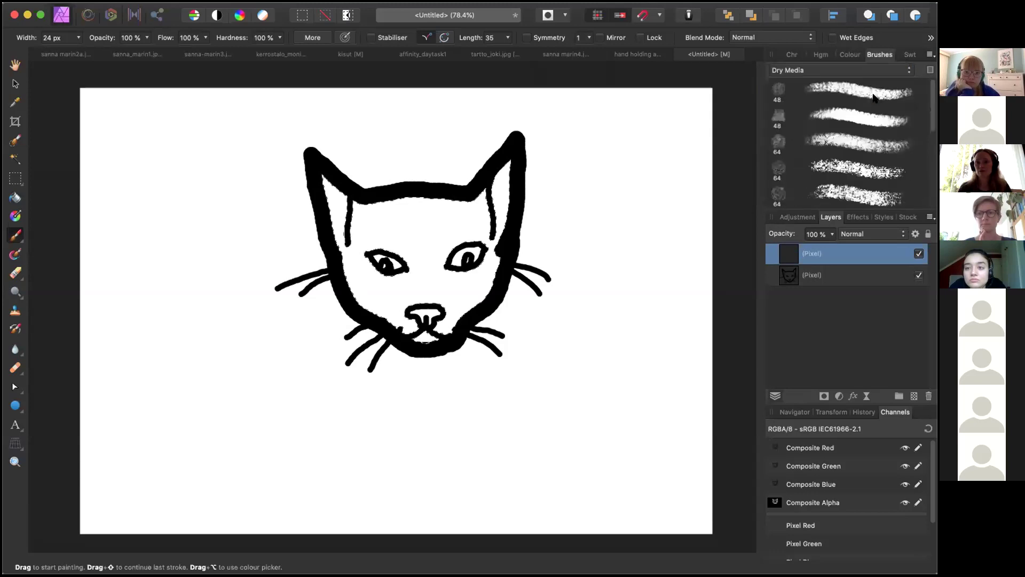
pyautogui.click(864, 168)
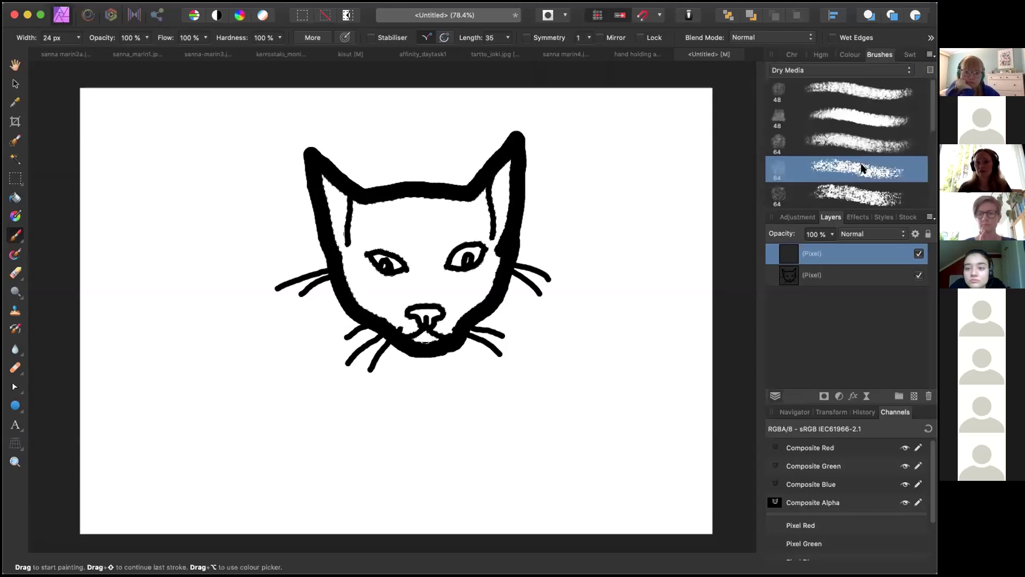
# Step: Mix a muted green brush colour with hue 133, saturation 38 and lightness 52, keeping the empty upper pixel layer selected
pyautogui.click(848, 54)
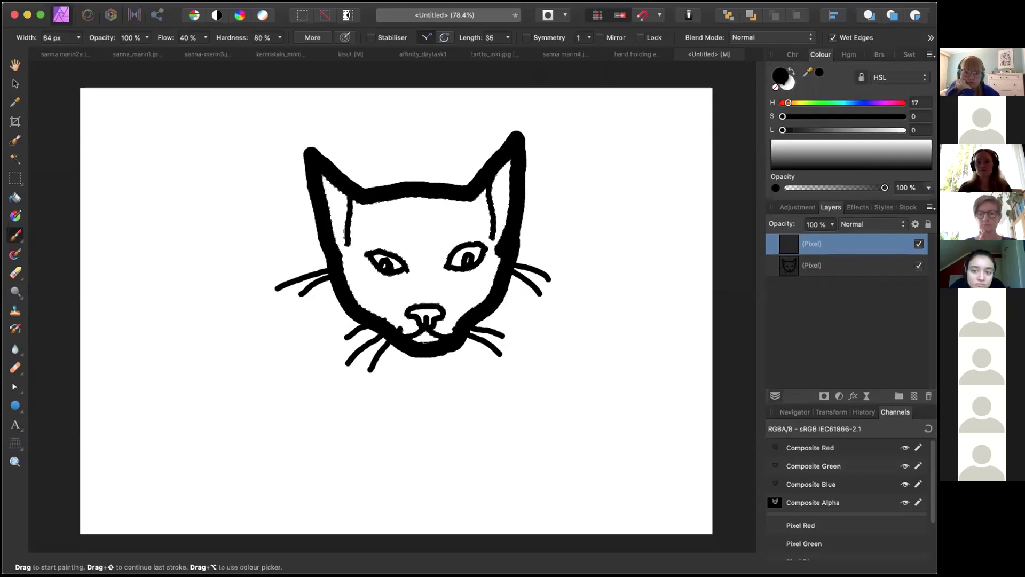
pyautogui.click(847, 102)
pyautogui.click(800, 102)
pyautogui.click(790, 103)
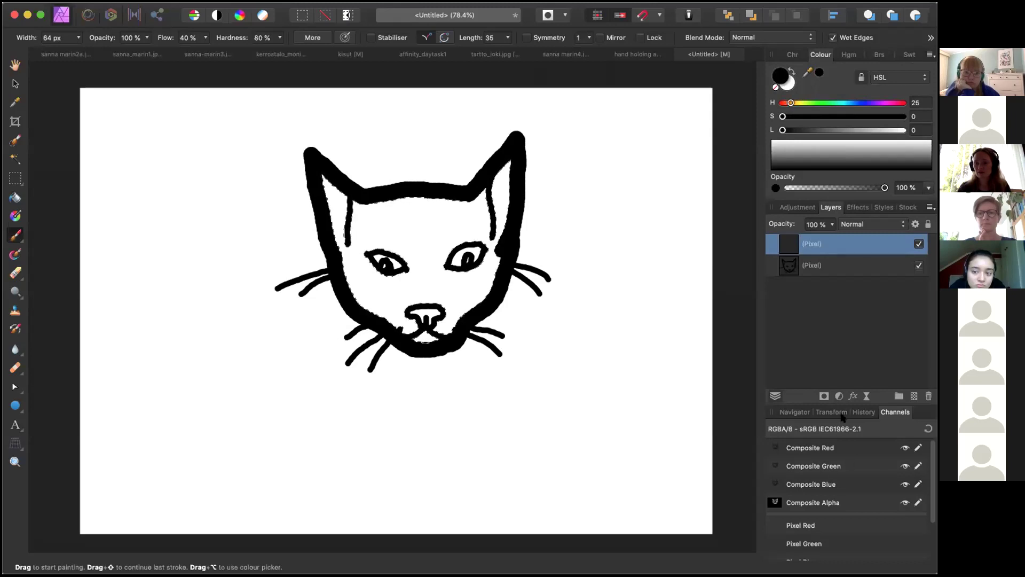
pyautogui.click(829, 304)
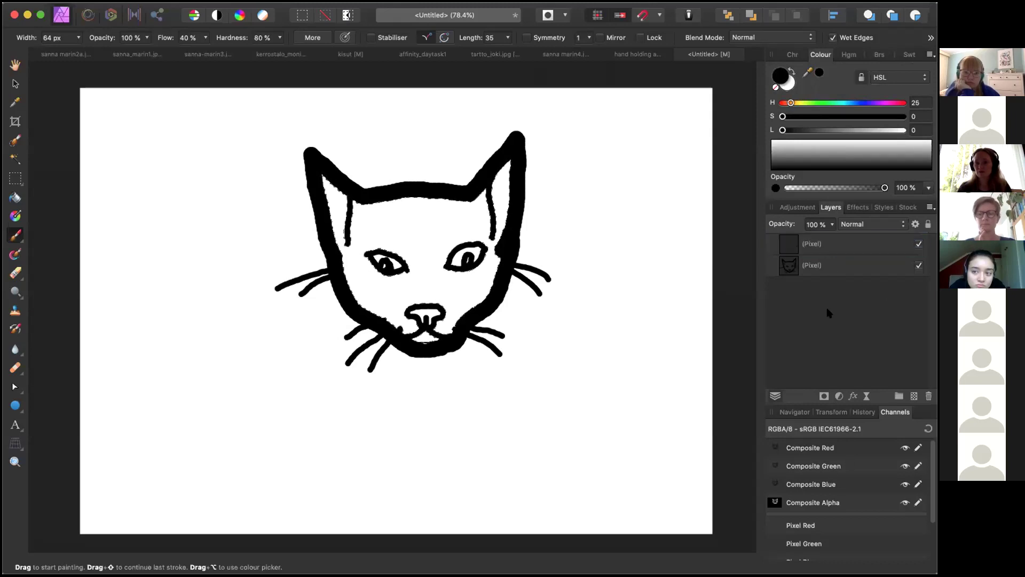
pyautogui.click(842, 244)
pyautogui.click(868, 106)
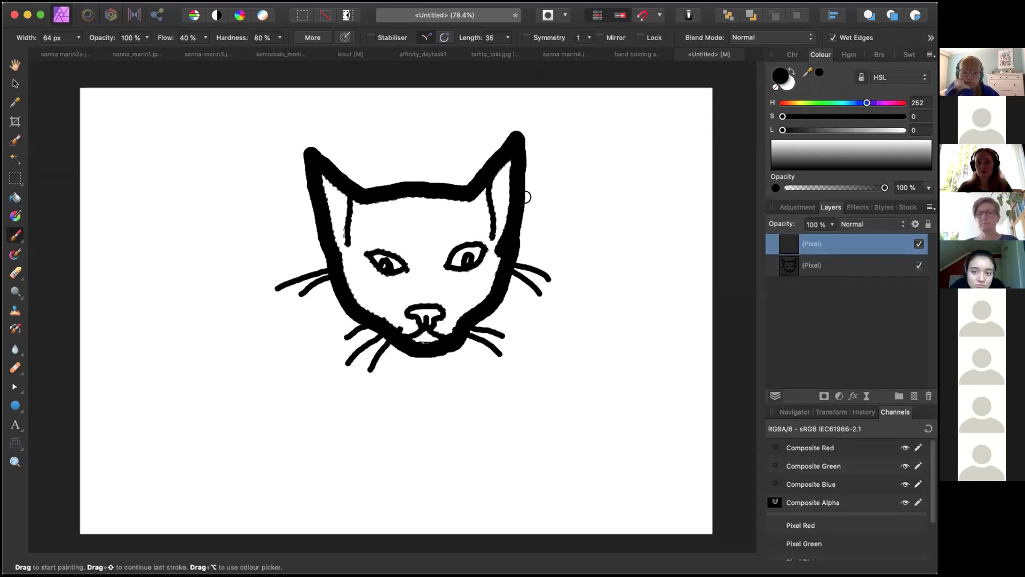
pyautogui.click(871, 154)
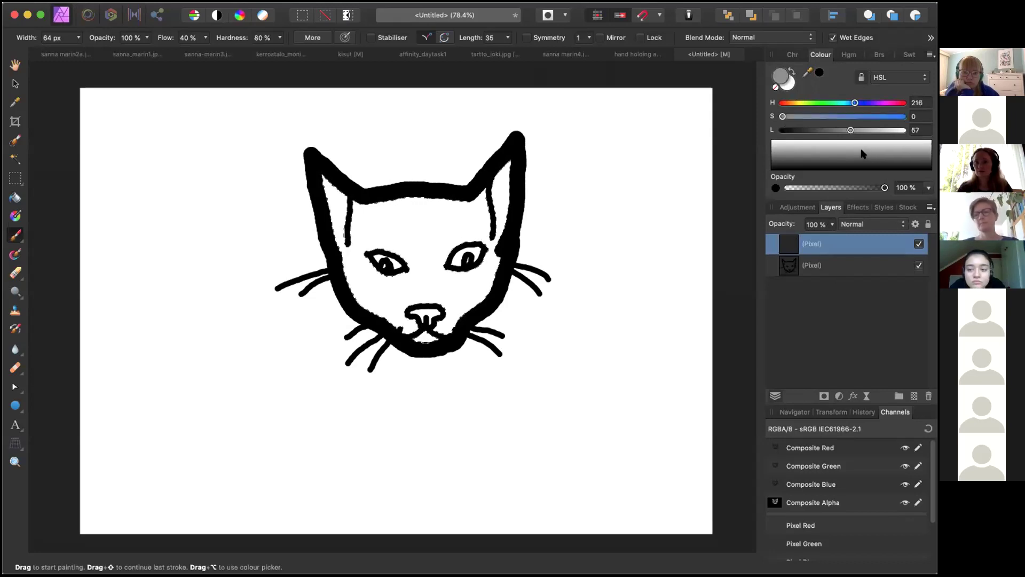
pyautogui.click(841, 116)
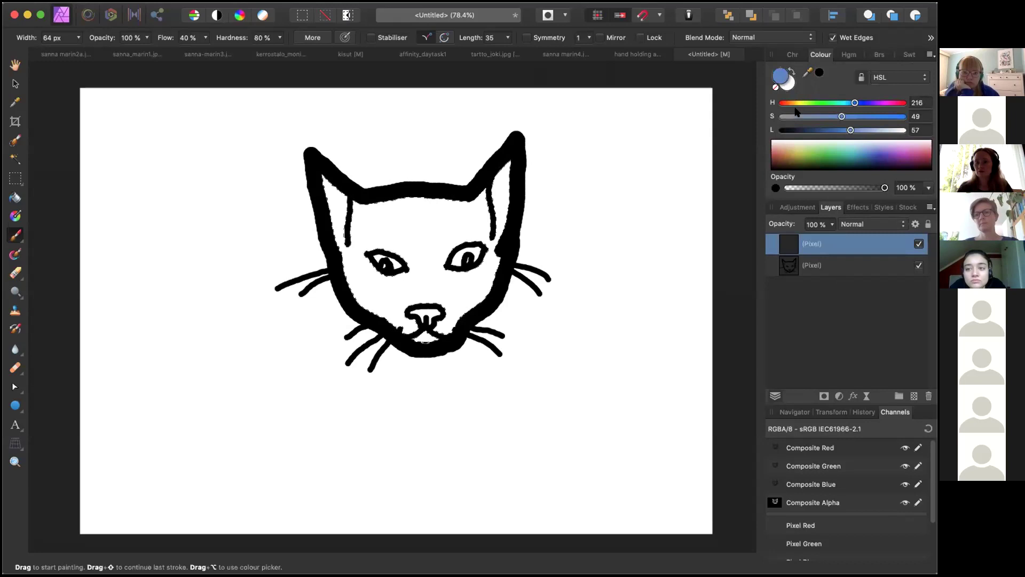
pyautogui.click(829, 116)
pyautogui.moveTo(849, 130); pyautogui.dragTo(846, 130)
pyautogui.click(831, 149)
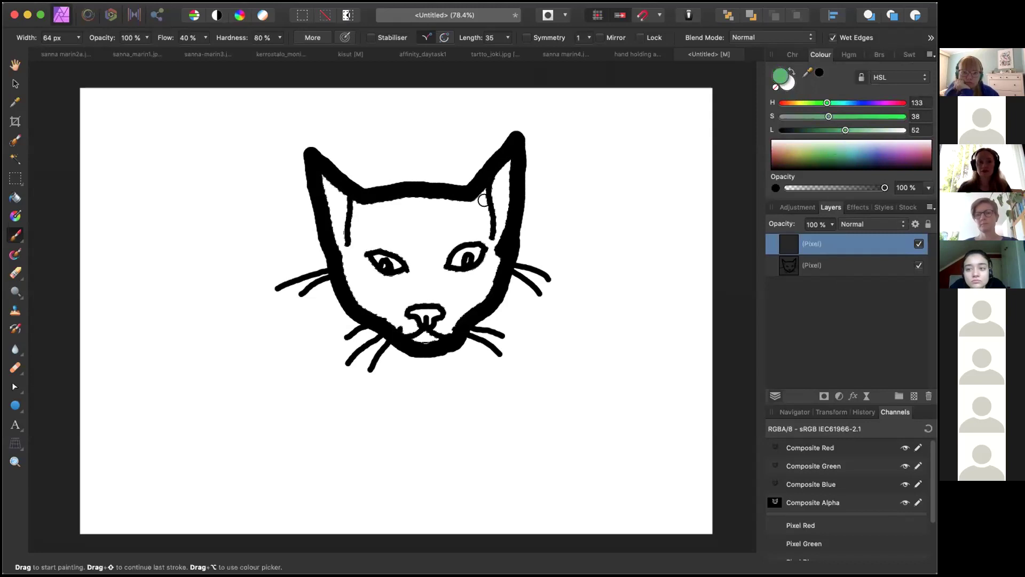
# Step: Paint the selected areas of the cat's face and ears green with a 300 px brush in Multiply blend mode
pyautogui.click(79, 37)
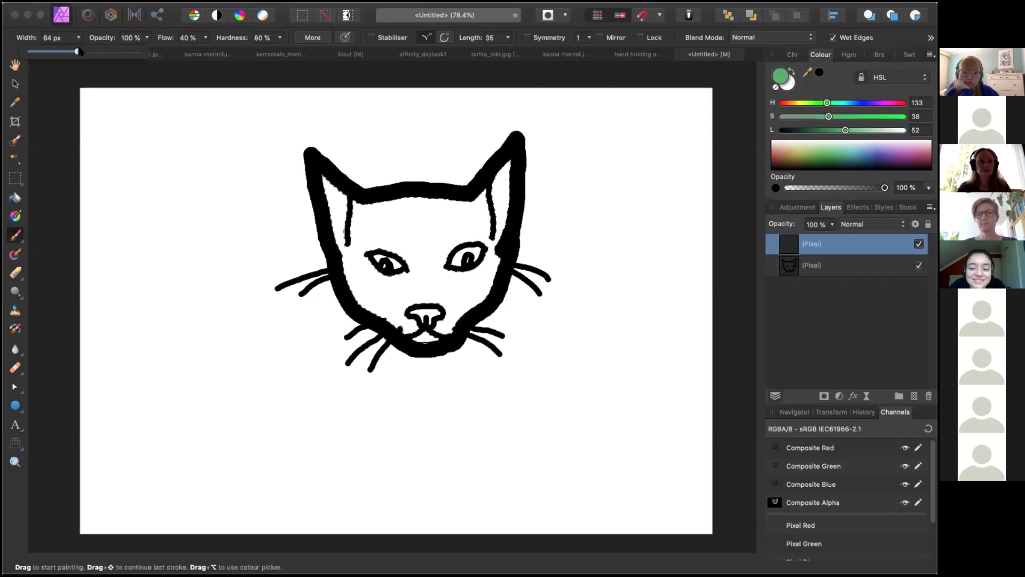
pyautogui.moveTo(78, 51); pyautogui.dragTo(103, 52)
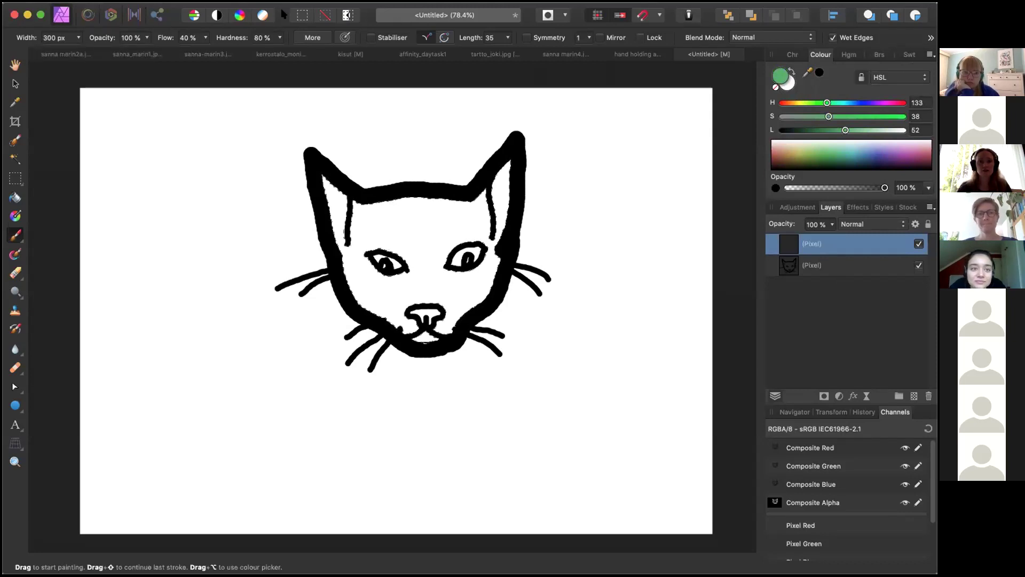
pyautogui.click(794, 39)
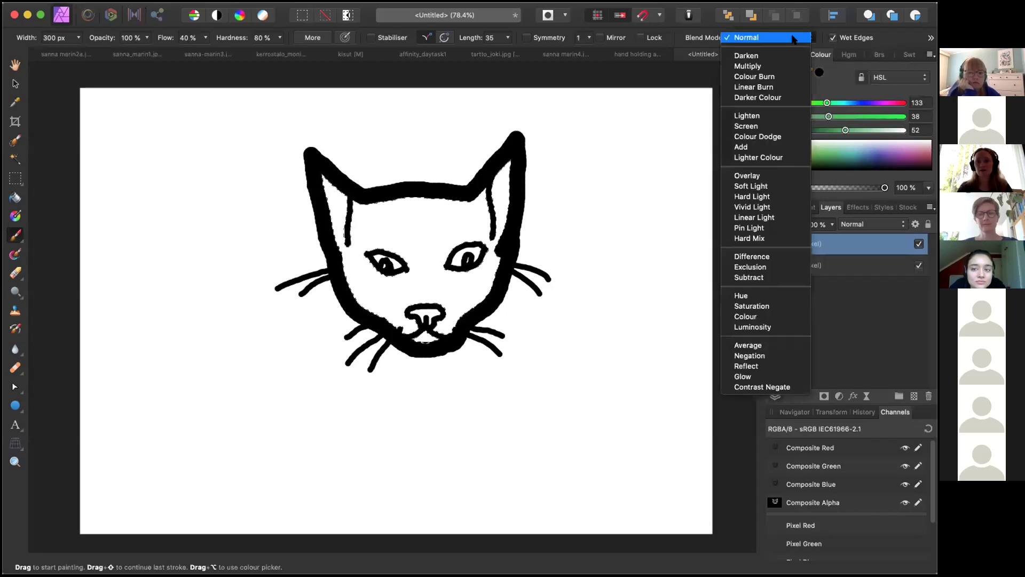
pyautogui.click(771, 66)
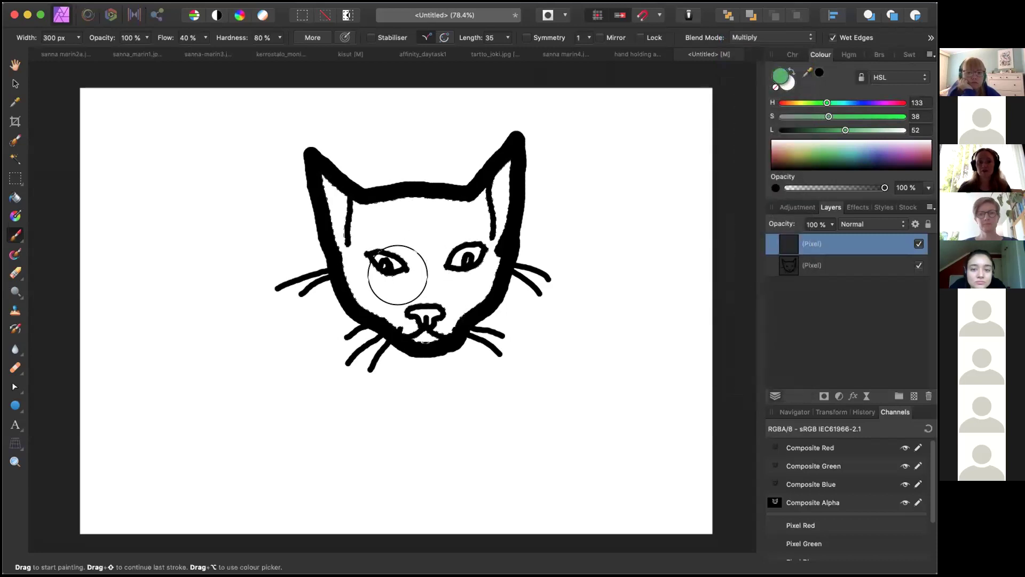
pyautogui.moveTo(366, 214)
pyautogui.mouseDown()
pyautogui.moveTo(492, 172)
pyautogui.moveTo(472, 188)
pyautogui.mouseUp()
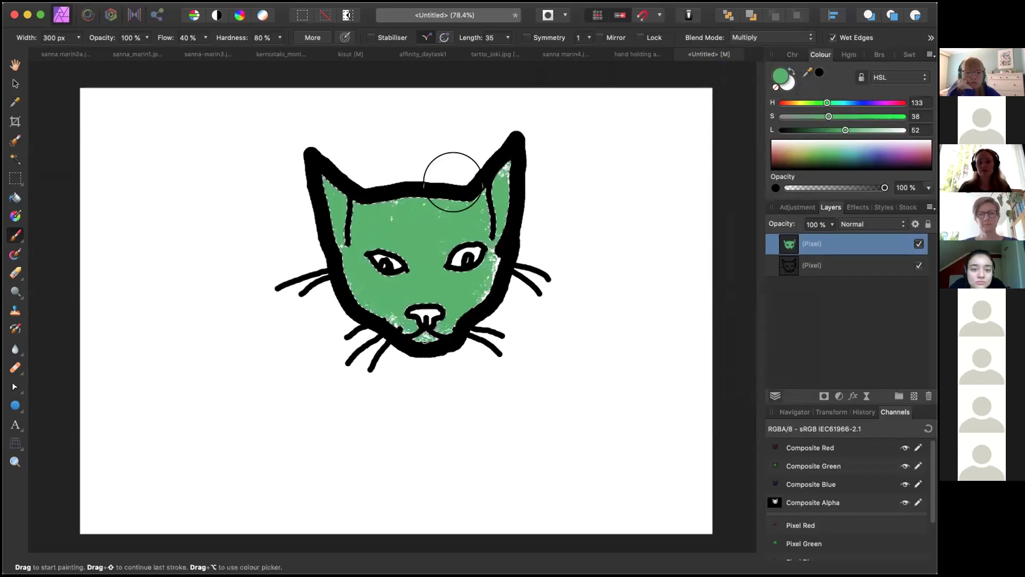
# Step: Paint the forehead blue (hue 228, saturation 38, lightness 41) with the brush in Normal blend mode, undoing a Multiply test stroke
pyautogui.click(903, 148)
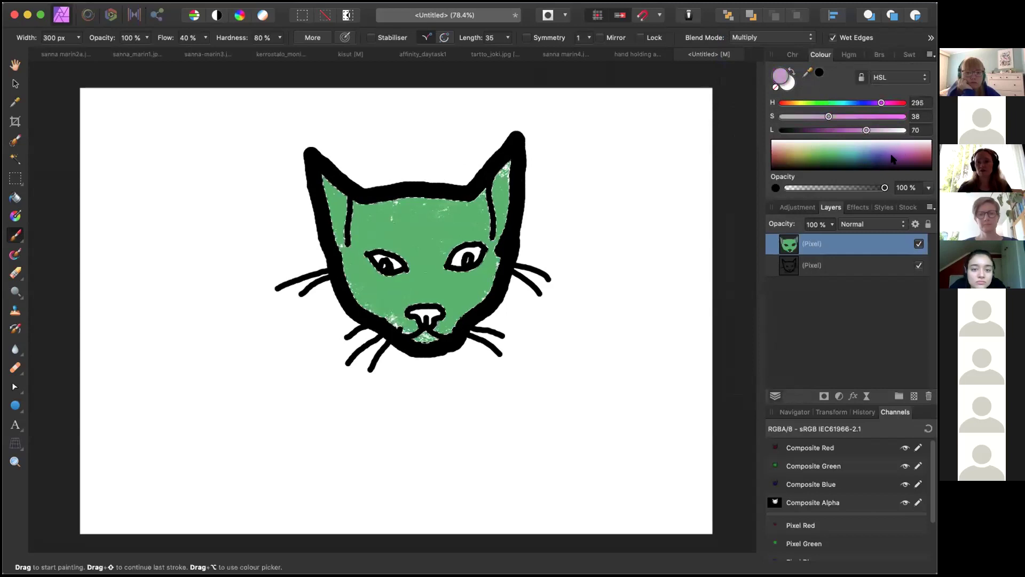
pyautogui.click(871, 158)
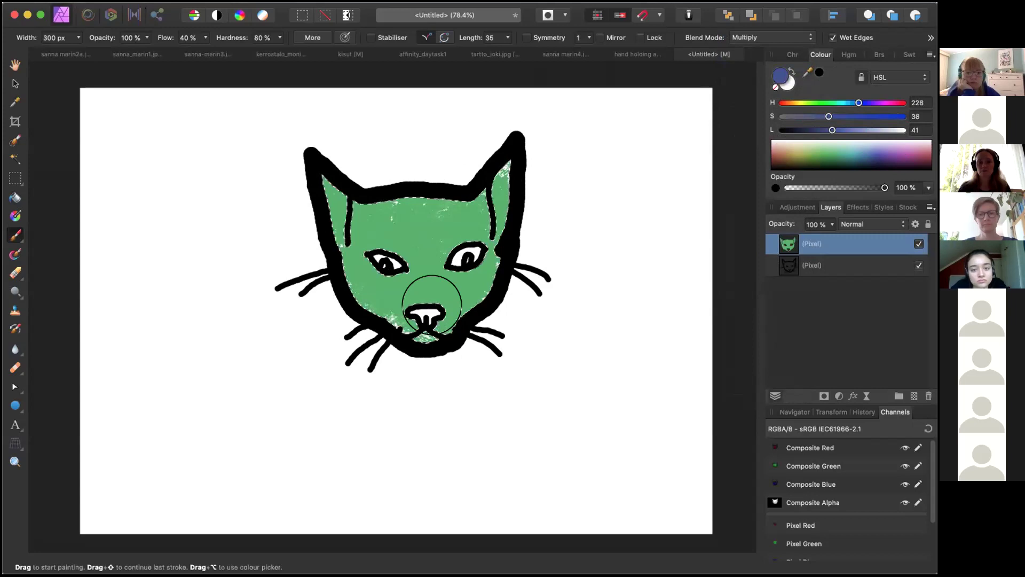
pyautogui.moveTo(419, 222); pyautogui.dragTo(395, 246)
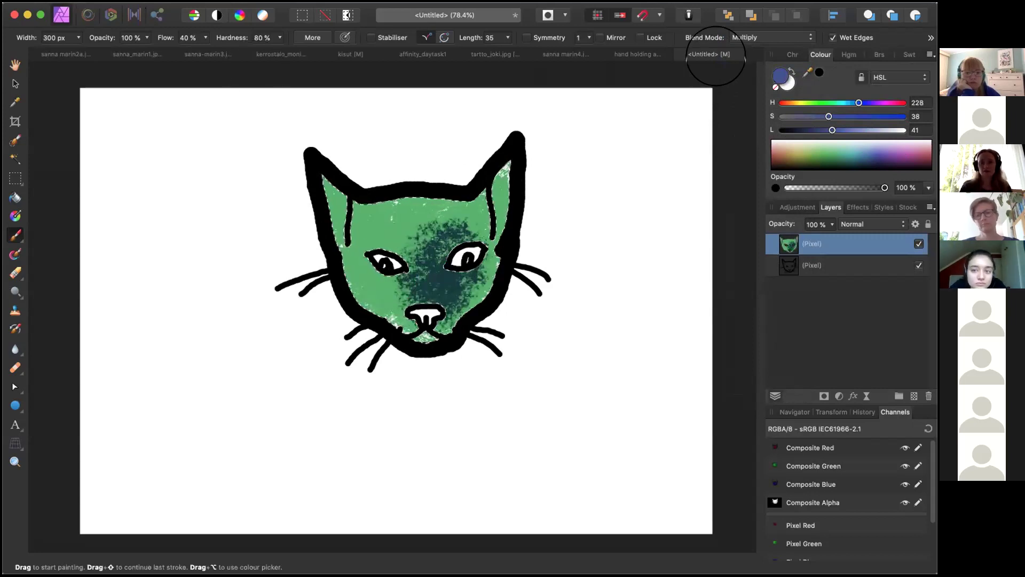
pyautogui.press('super+z')
pyautogui.click(776, 38)
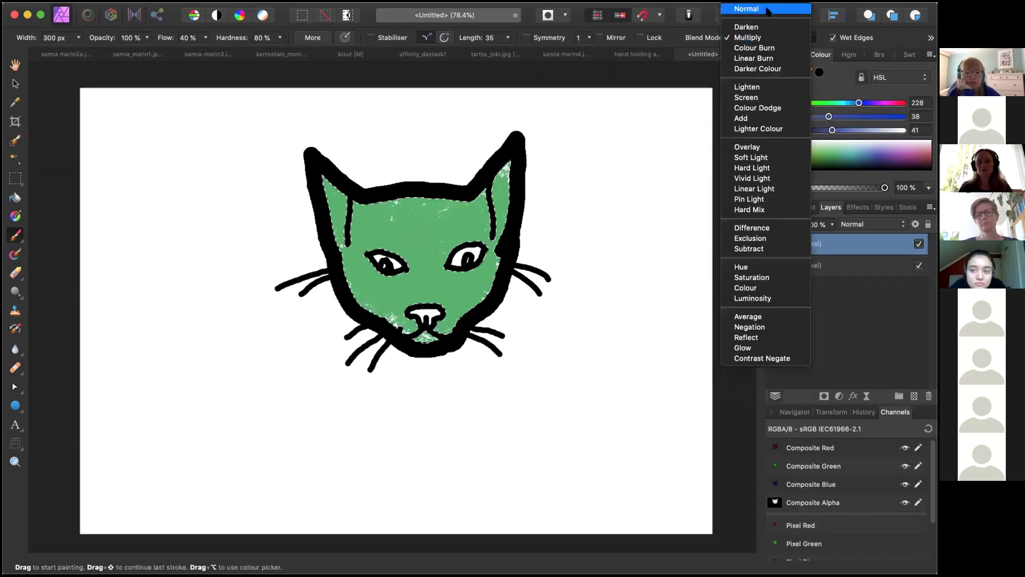
pyautogui.click(767, 10)
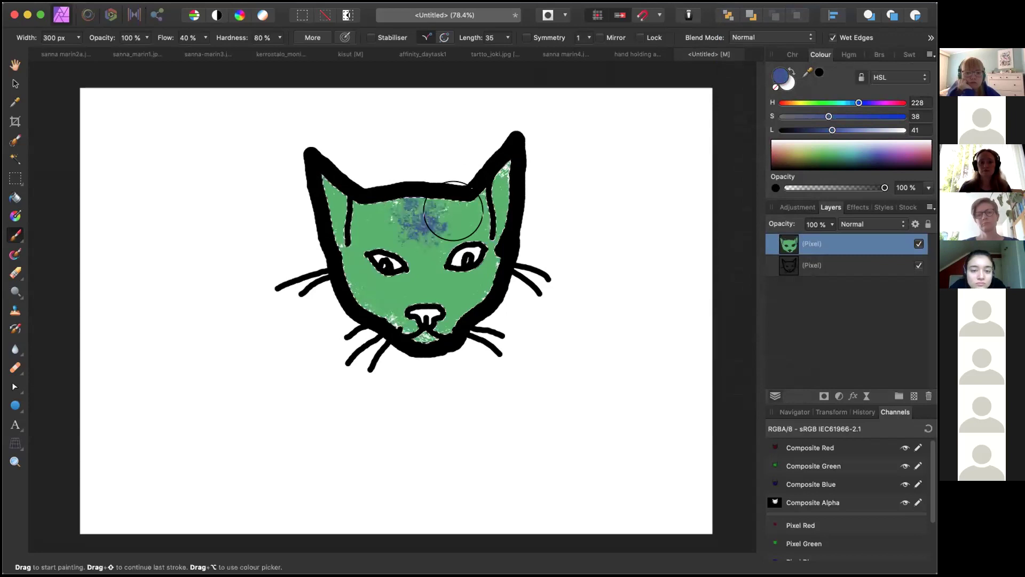
pyautogui.moveTo(361, 203); pyautogui.dragTo(398, 211)
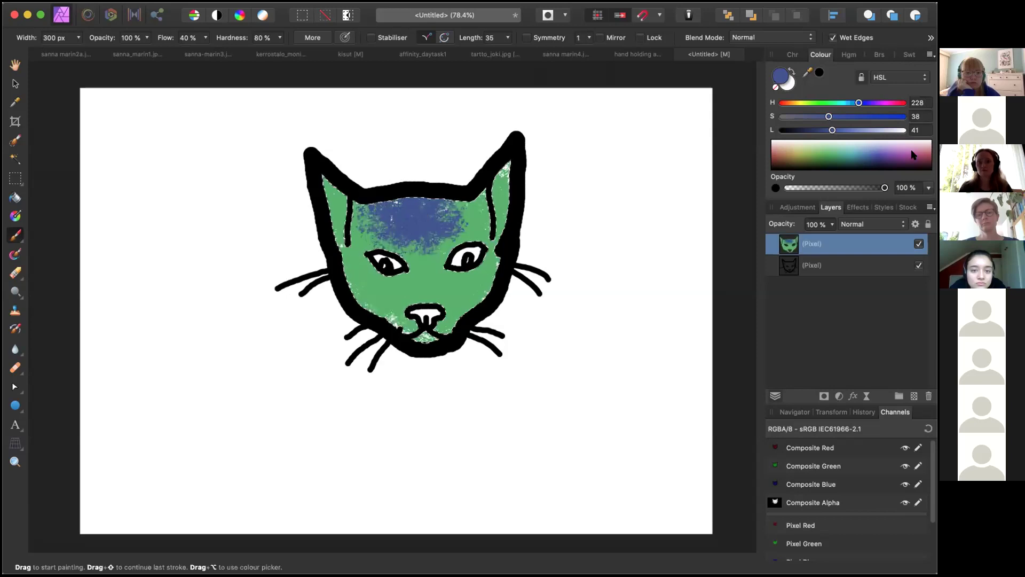
# Step: Paint both inner ears pink (hue 14, saturation 38, lightness 72) with the brush width reduced to 55 px
pyautogui.click(775, 146)
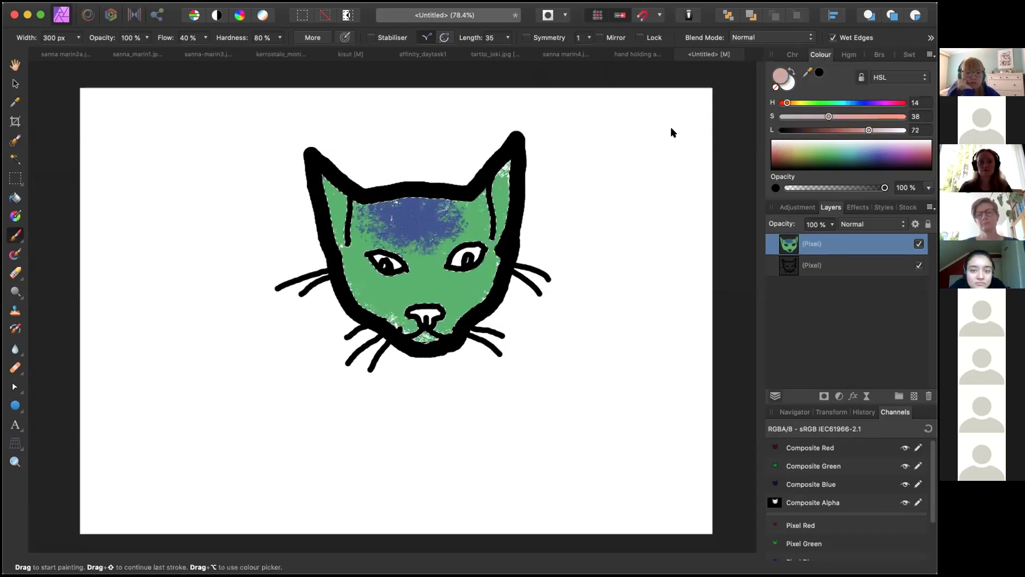
pyautogui.moveTo(78, 40)
pyautogui.mouseDown()
pyautogui.moveTo(79, 52)
pyautogui.moveTo(42, 51)
pyautogui.mouseUp()
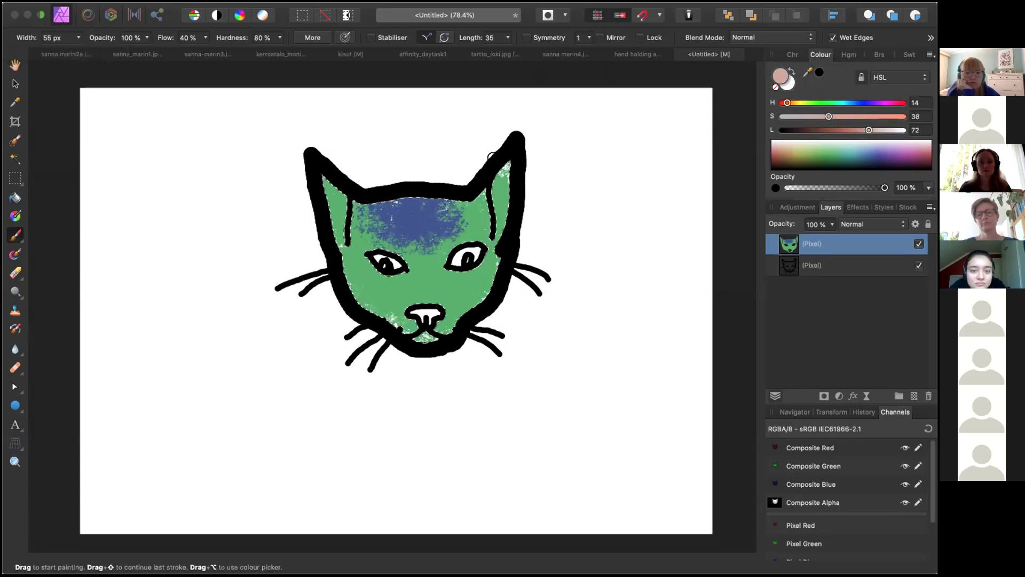
pyautogui.moveTo(502, 206)
pyautogui.mouseDown()
pyautogui.moveTo(503, 166)
pyautogui.moveTo(497, 235)
pyautogui.mouseUp()
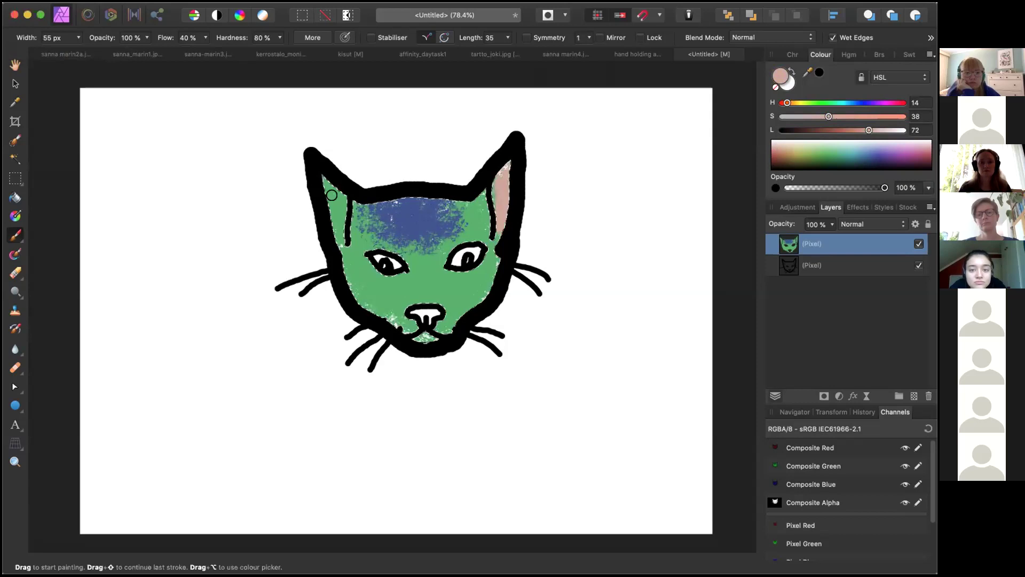
pyautogui.moveTo(348, 241); pyautogui.dragTo(332, 184)
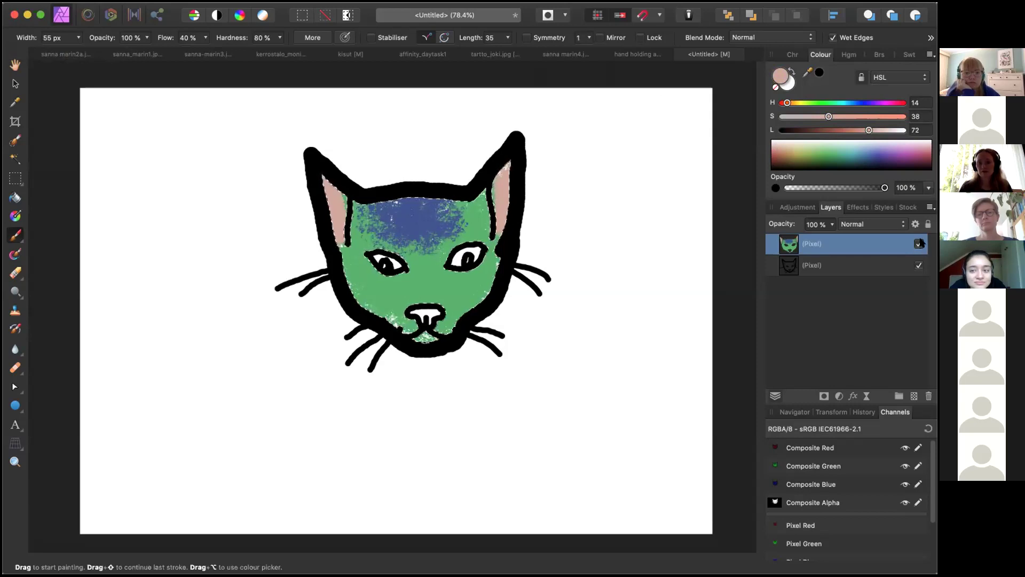
# Step: Hide and show the cat drawing layer and the colour layer in turn to examine each separately
pyautogui.click(917, 265)
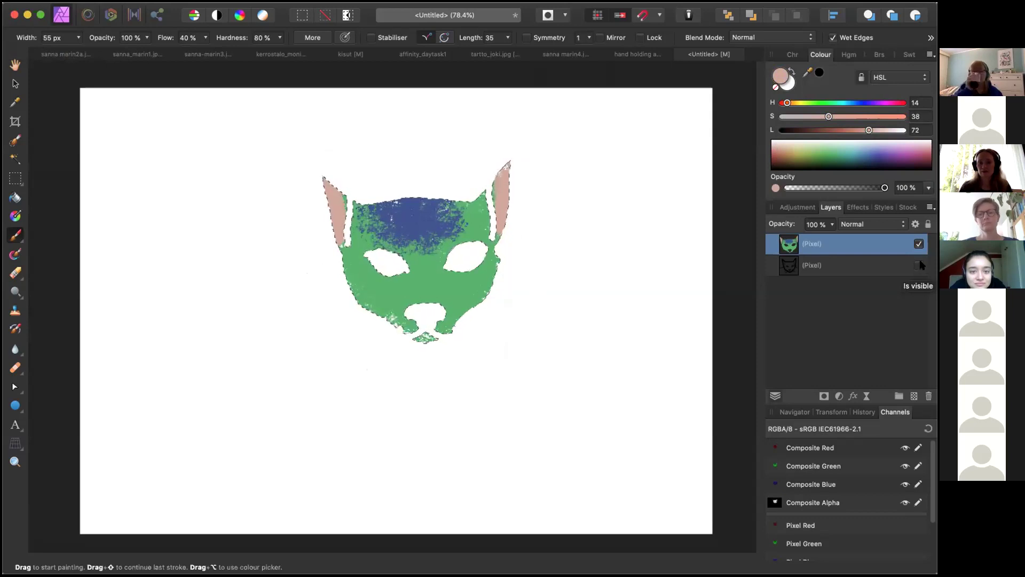
pyautogui.click(919, 265)
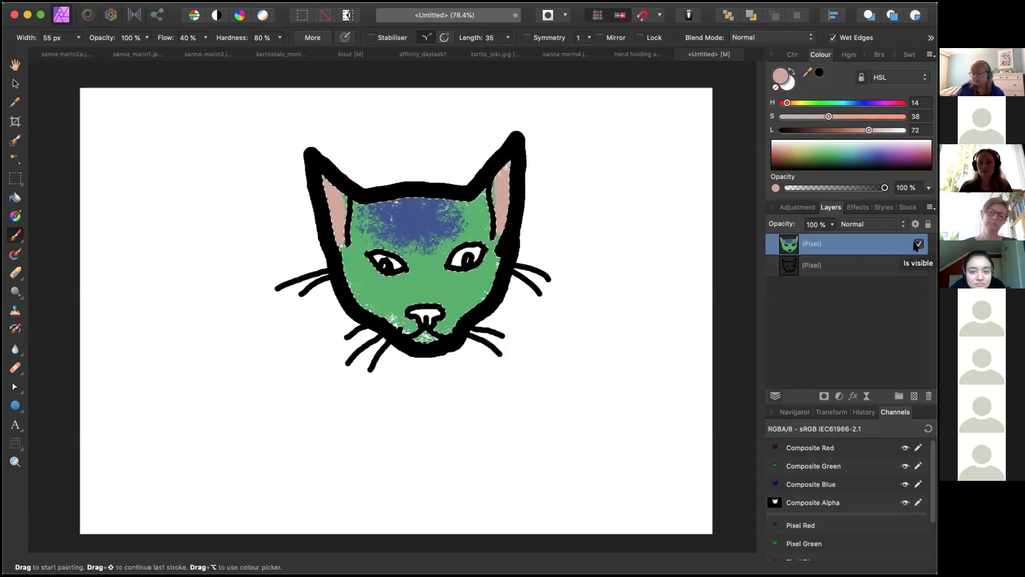
pyautogui.click(919, 243)
pyautogui.click(919, 244)
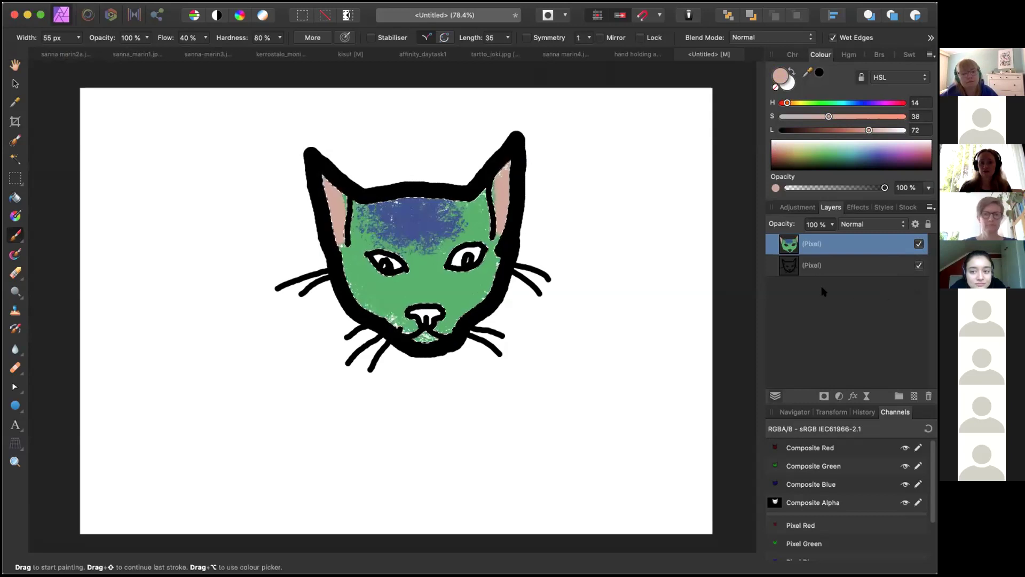
pyautogui.click(831, 265)
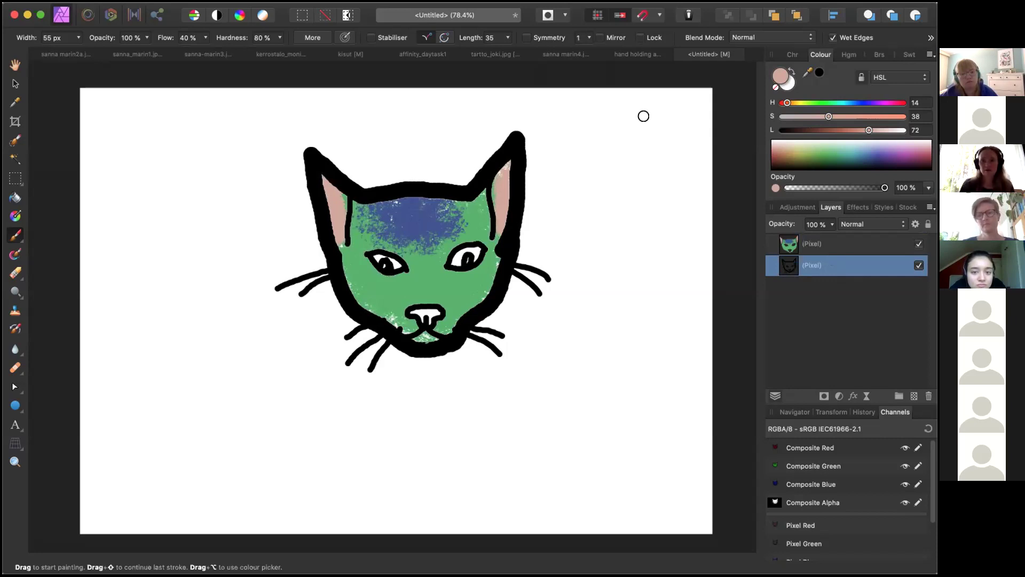
pyautogui.click(640, 54)
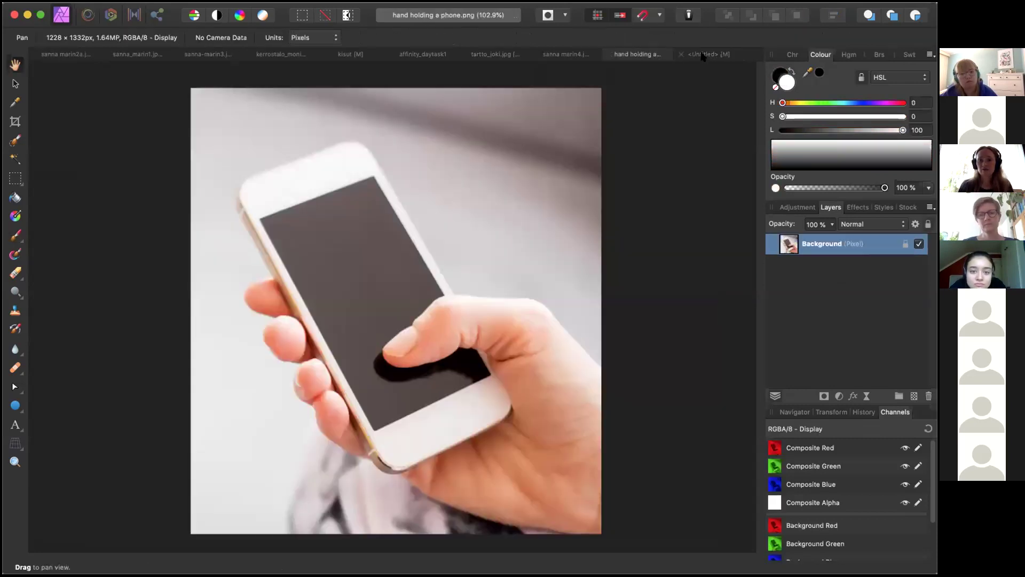
pyautogui.click(704, 54)
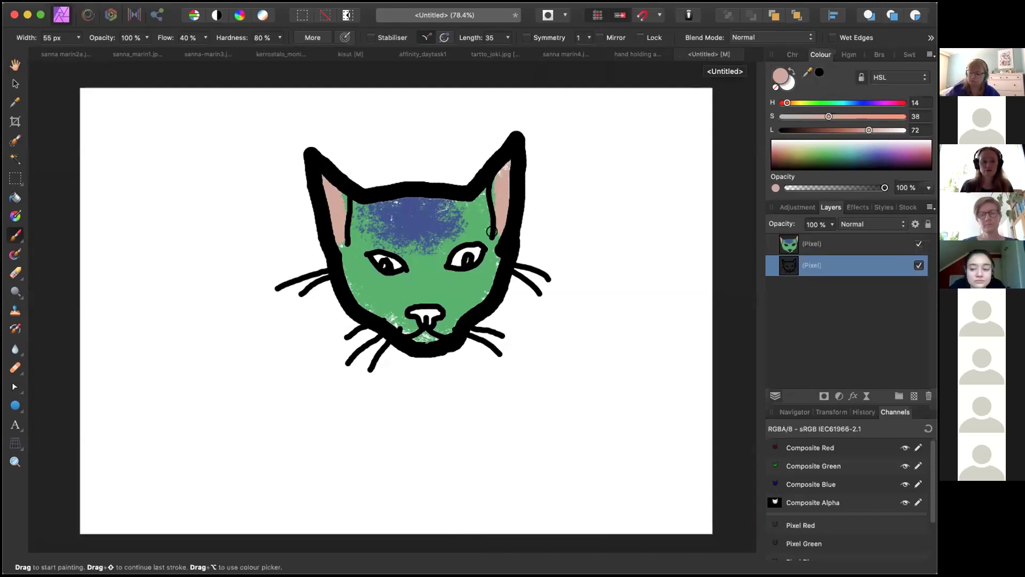
# Step: In the hand holding a phone.png document, set the resolution to 300 DPI with Resample turned off
pyautogui.click(635, 57)
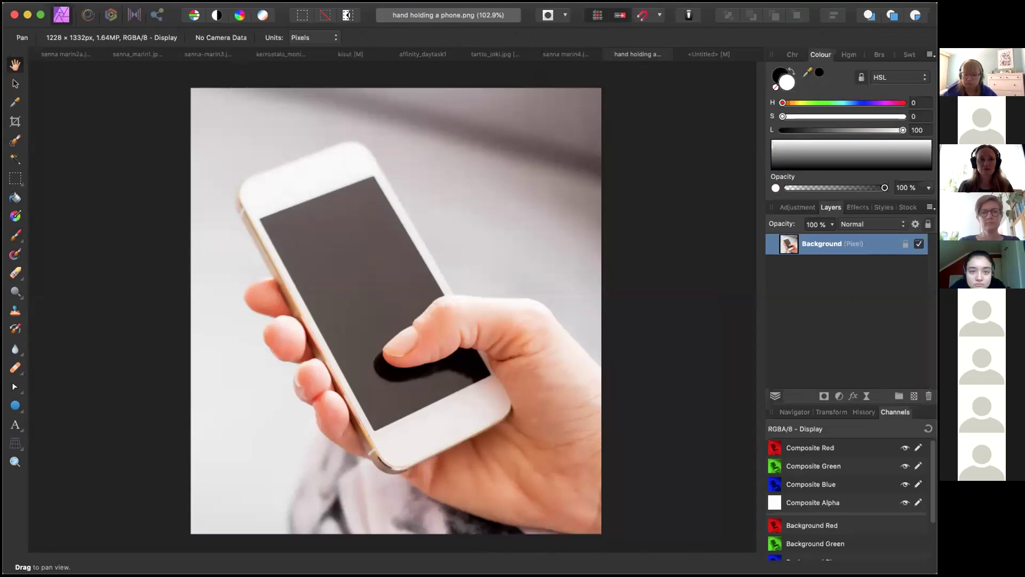
pyautogui.click(170, 1)
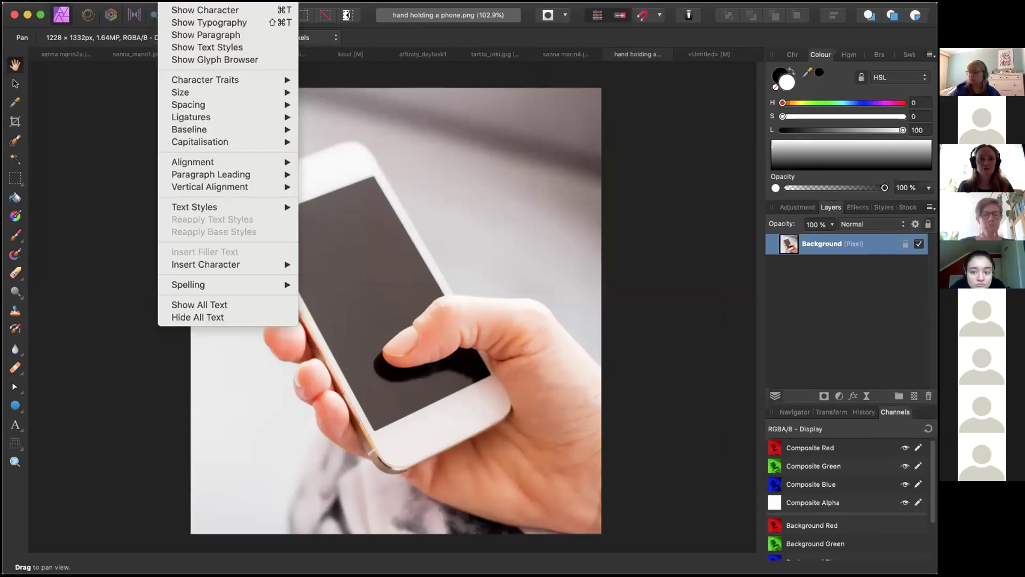
pyautogui.moveTo(203, 1)
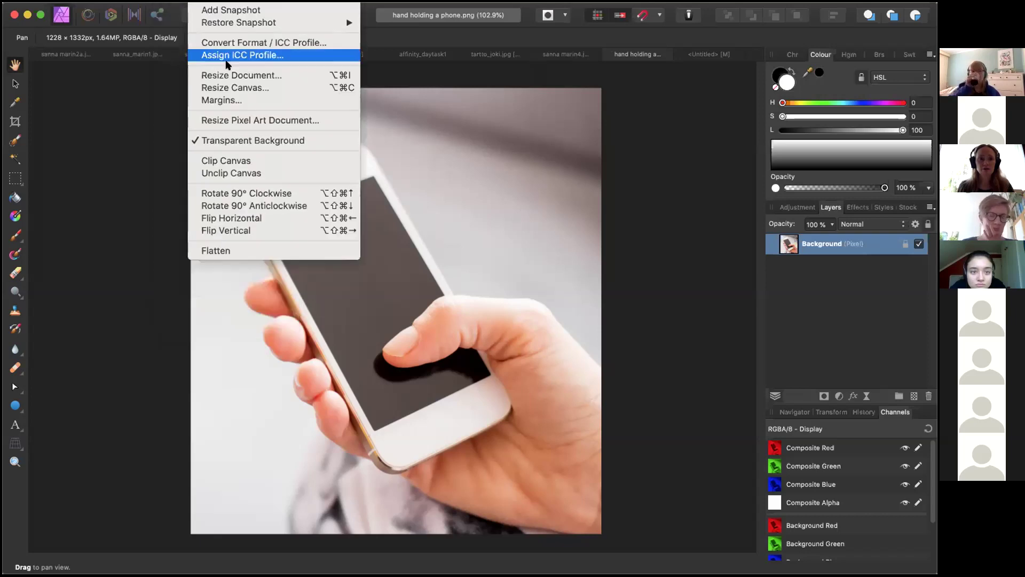
pyautogui.click(235, 75)
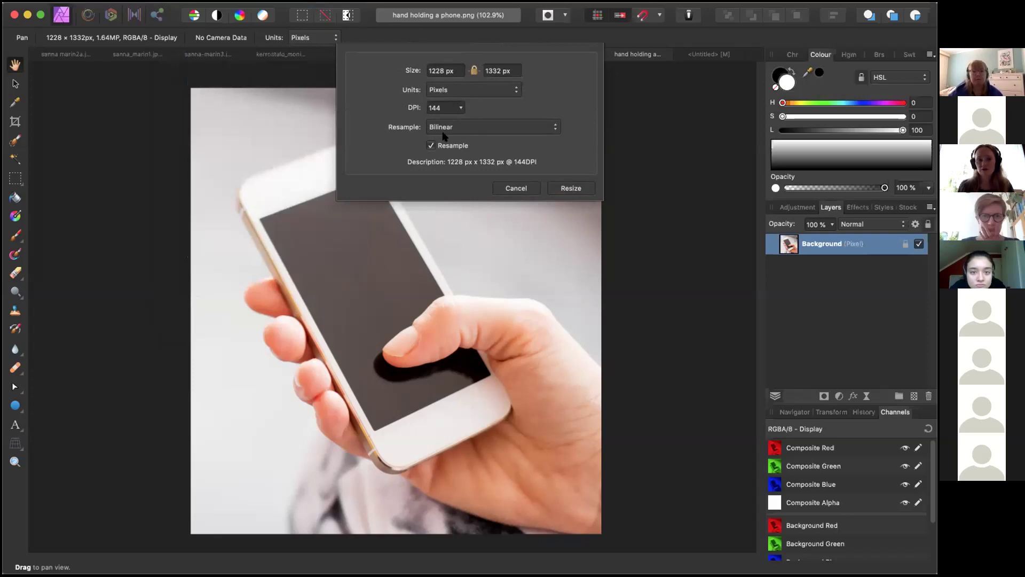
pyautogui.click(431, 145)
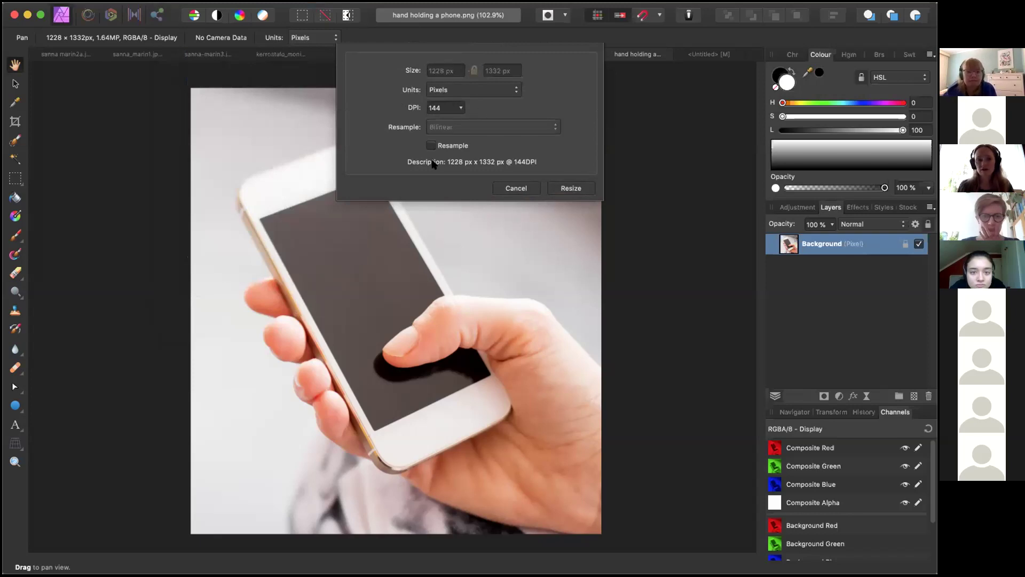
pyautogui.click(459, 109)
pyautogui.moveTo(459, 121); pyautogui.dragTo(499, 122)
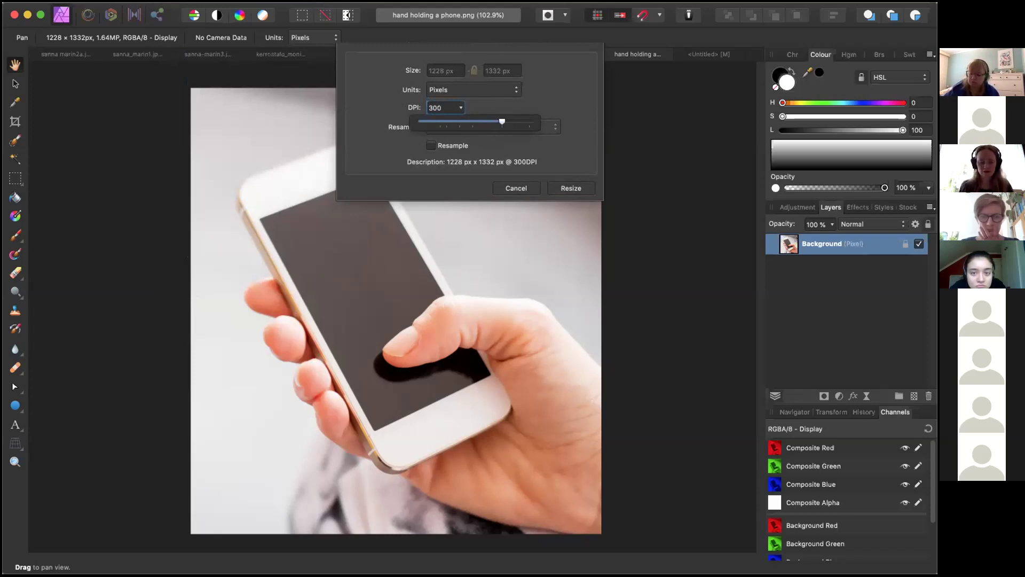
pyautogui.click(567, 163)
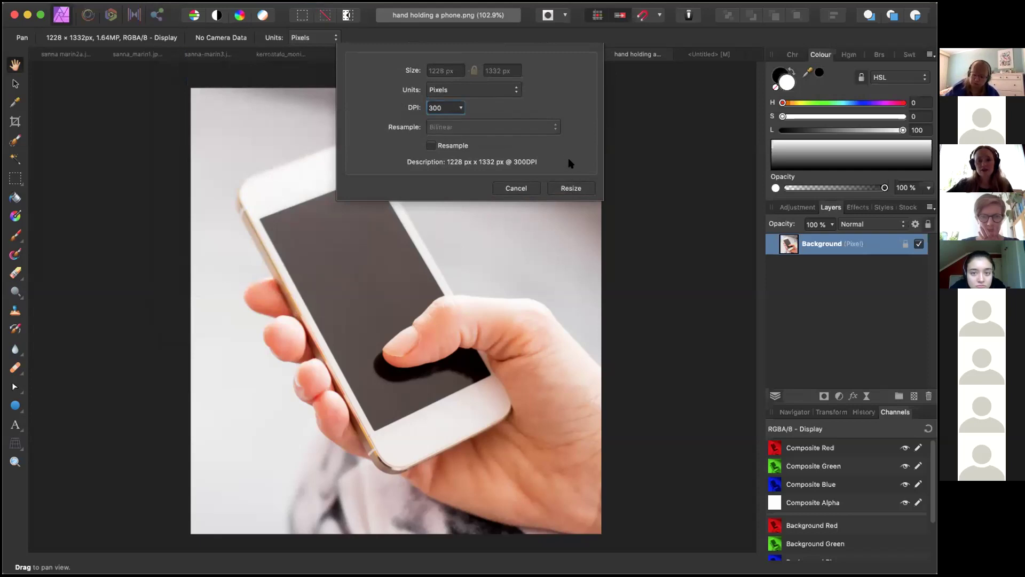
pyautogui.click(569, 188)
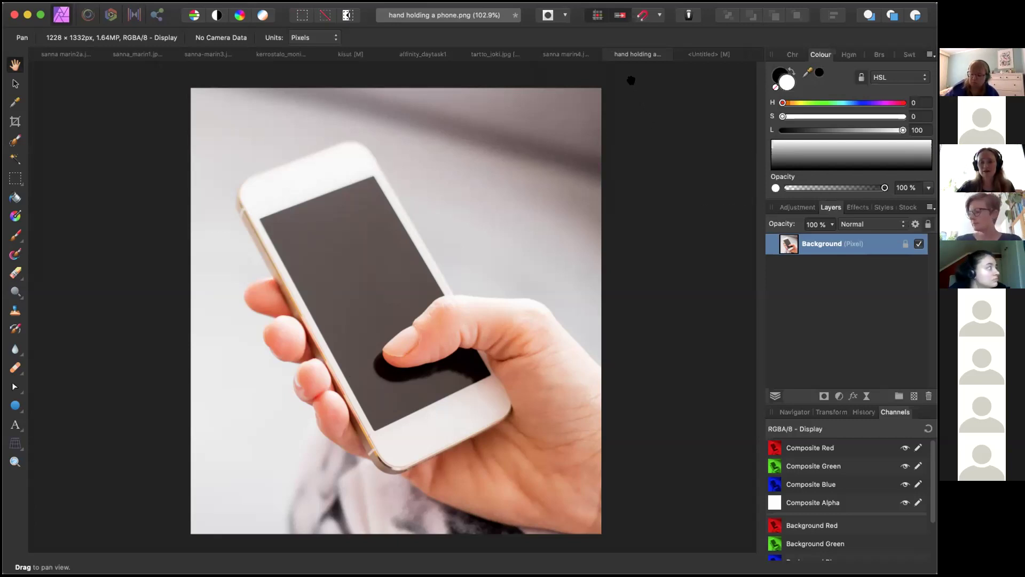
# Step: In sanna marin4.jpg, hide the upper portrait layer, its ellipse and the curves adjustment, and select the bottom Background layer
pyautogui.click(567, 55)
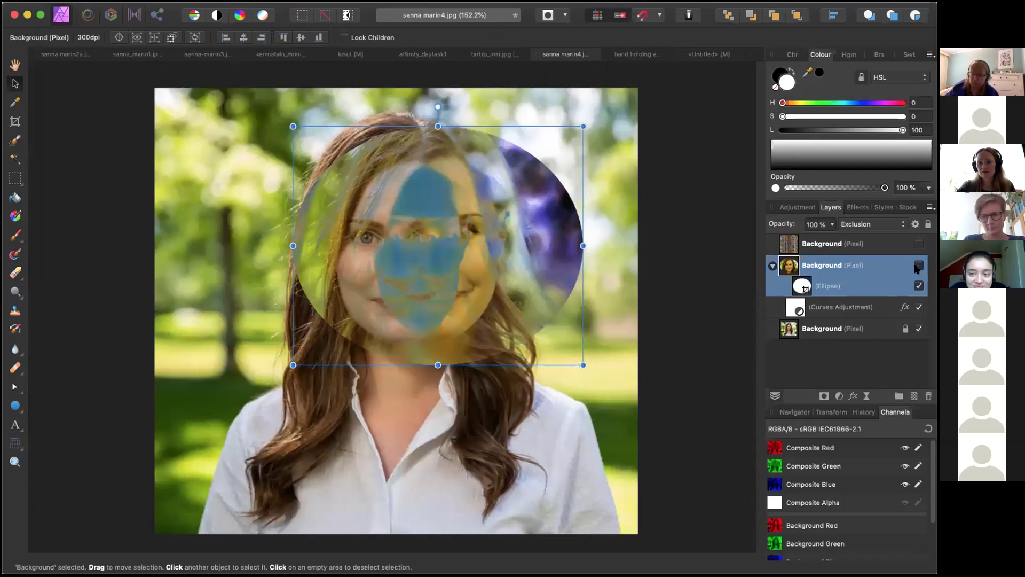
pyautogui.click(918, 286)
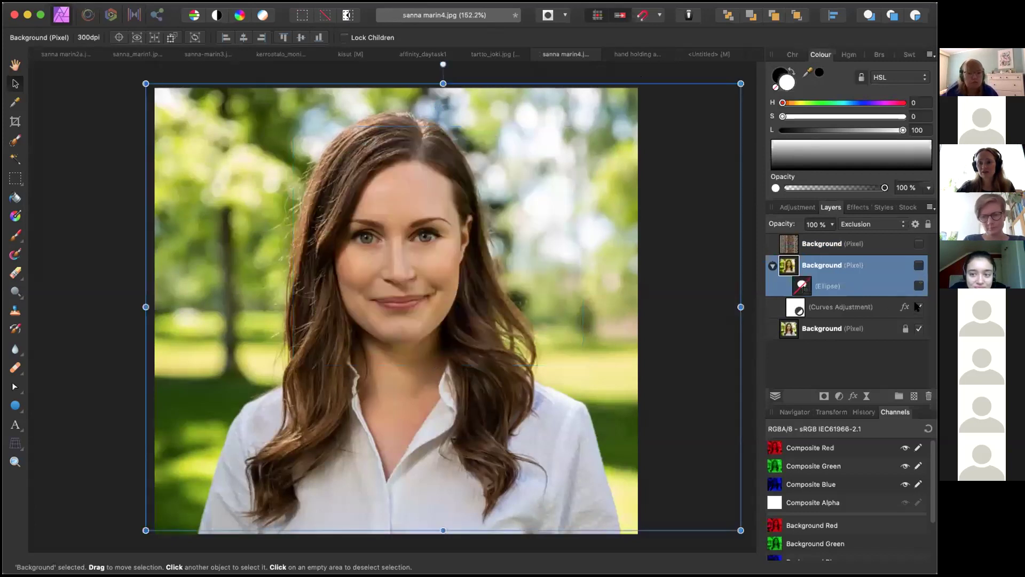
pyautogui.click(848, 329)
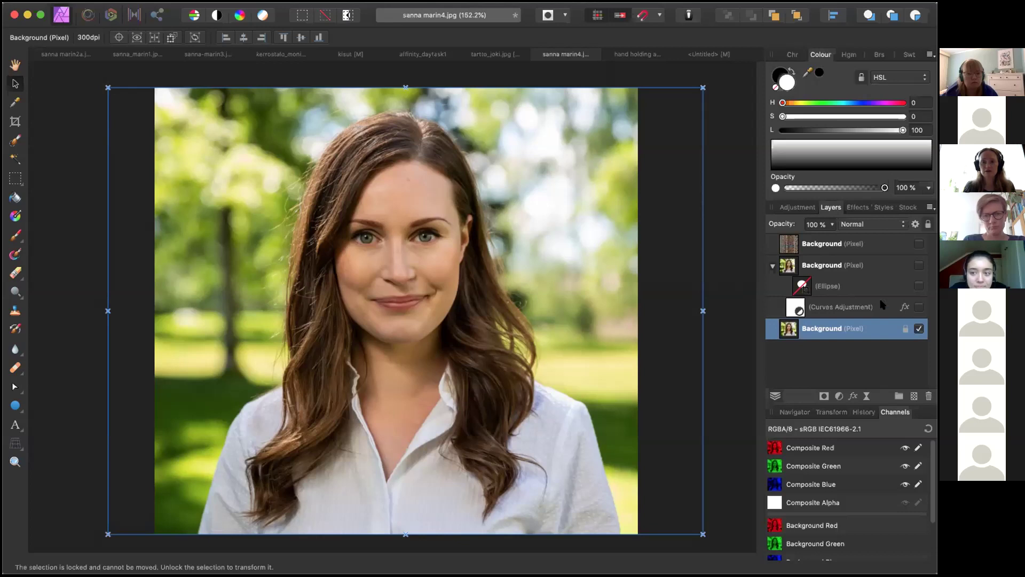
# Step: Select and copy the entire portrait, and paste it as a new layer into the hand holding a phone.png document
pyautogui.click(718, 280)
pyautogui.press('super+a')
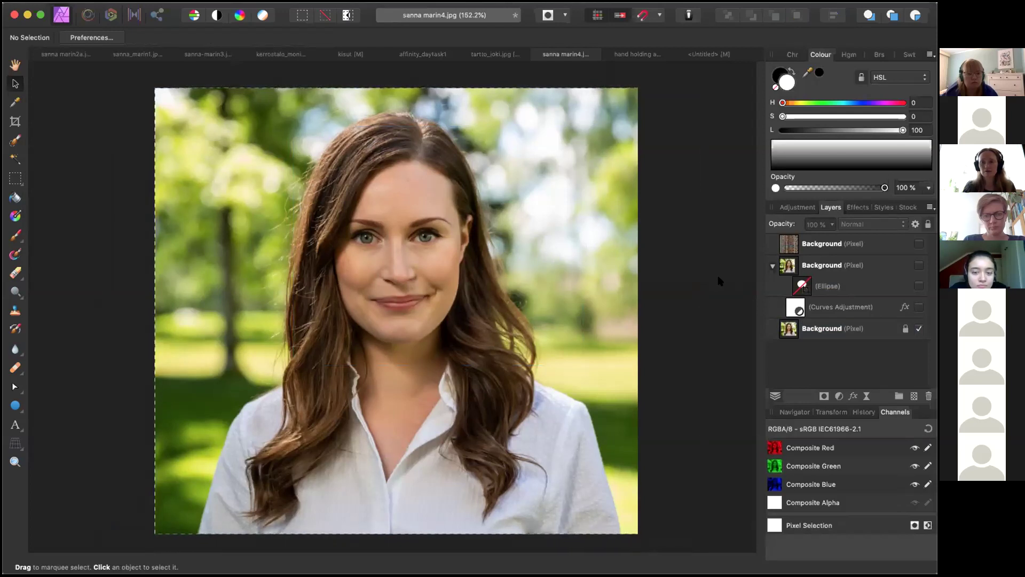
pyautogui.click(628, 54)
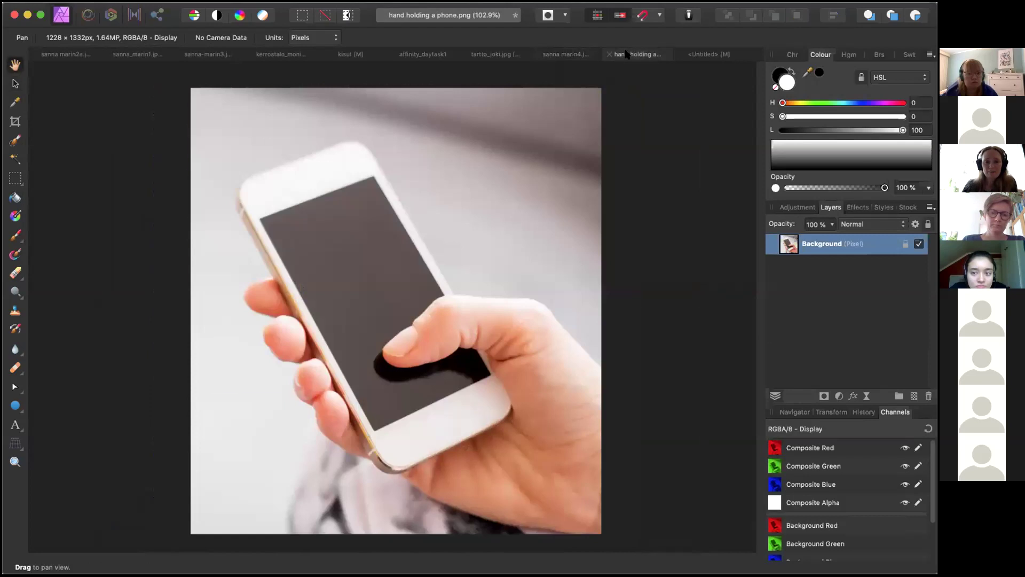
pyautogui.press('super+v')
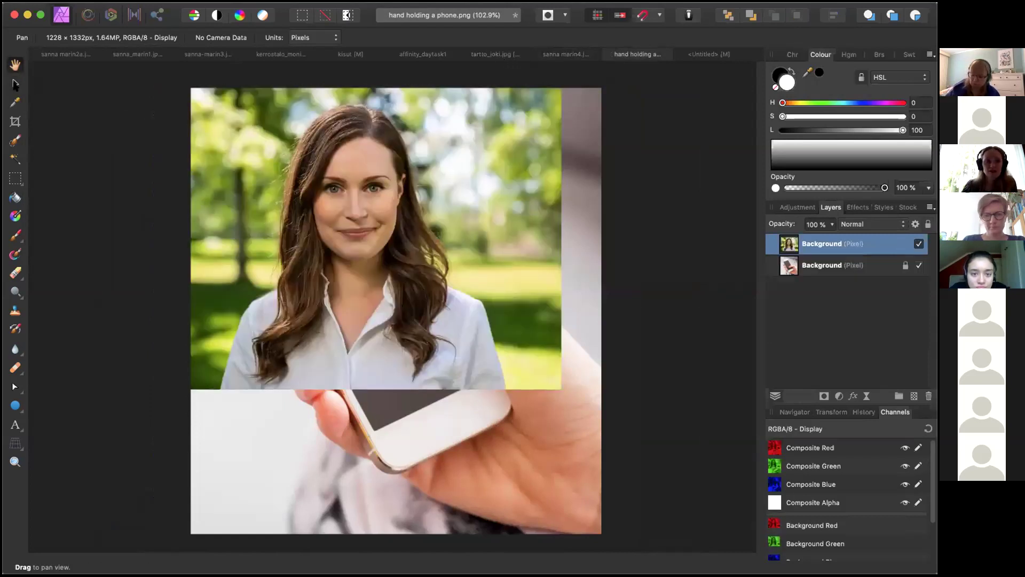
# Step: Move the pasted portrait layer down and to the right over the phone, then hide it and deselect everything
pyautogui.press('v')
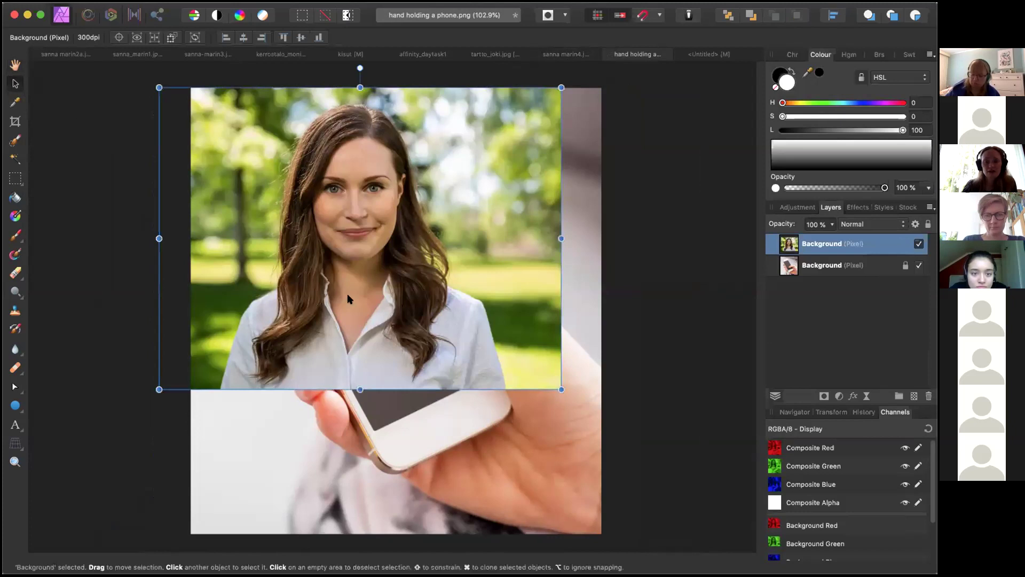
pyautogui.moveTo(347, 297); pyautogui.dragTo(489, 370)
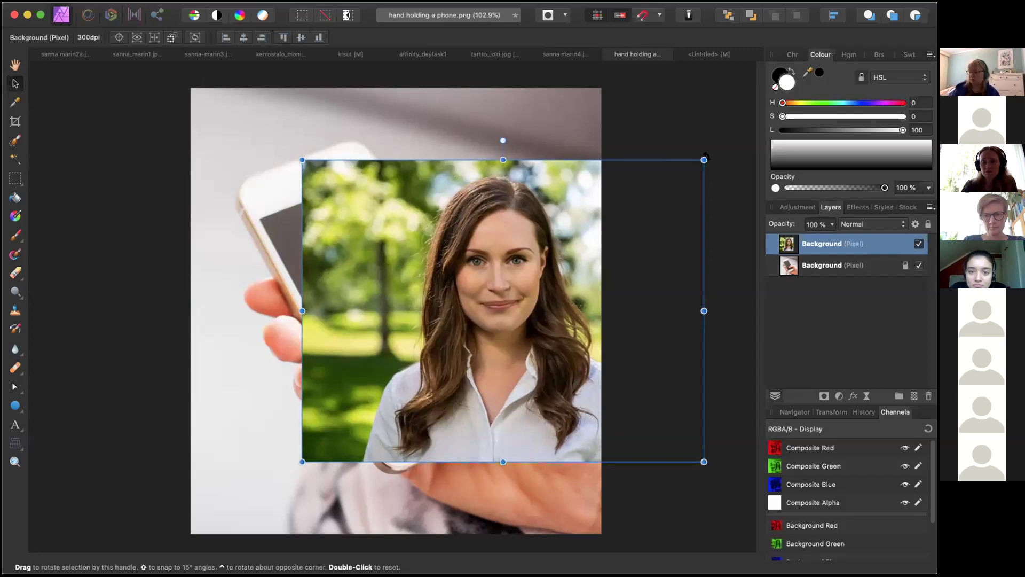
pyautogui.click(917, 244)
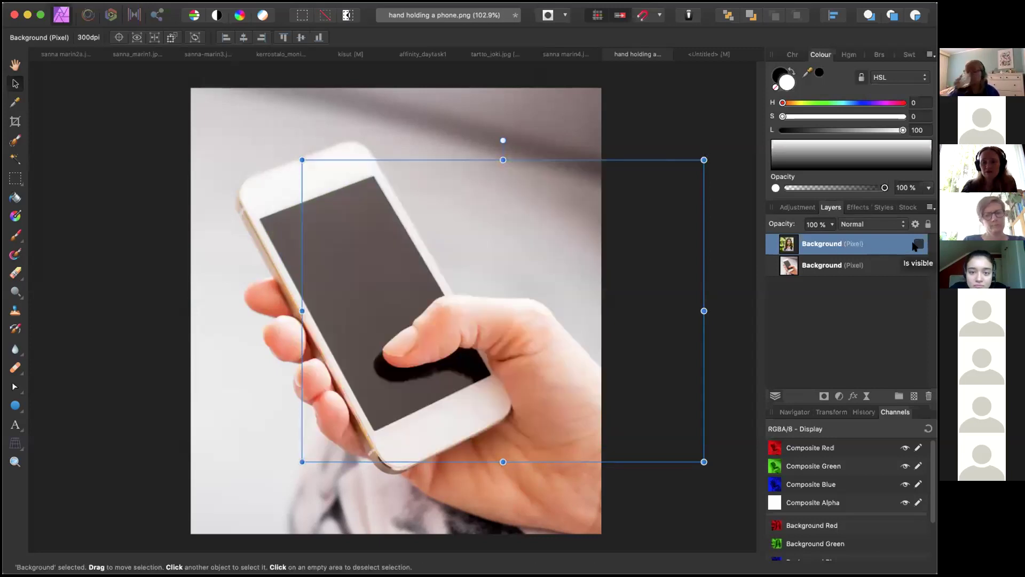
pyautogui.click(646, 106)
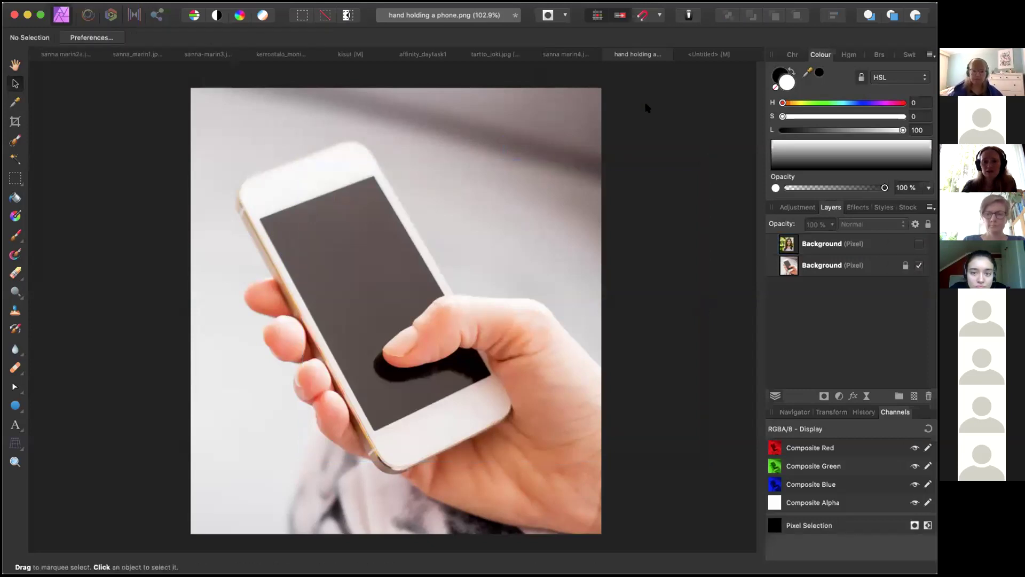
# Step: Outline the phone's screen with the Pen Tool as a closed four-cornered curve of straight segments
pyautogui.click(15, 387)
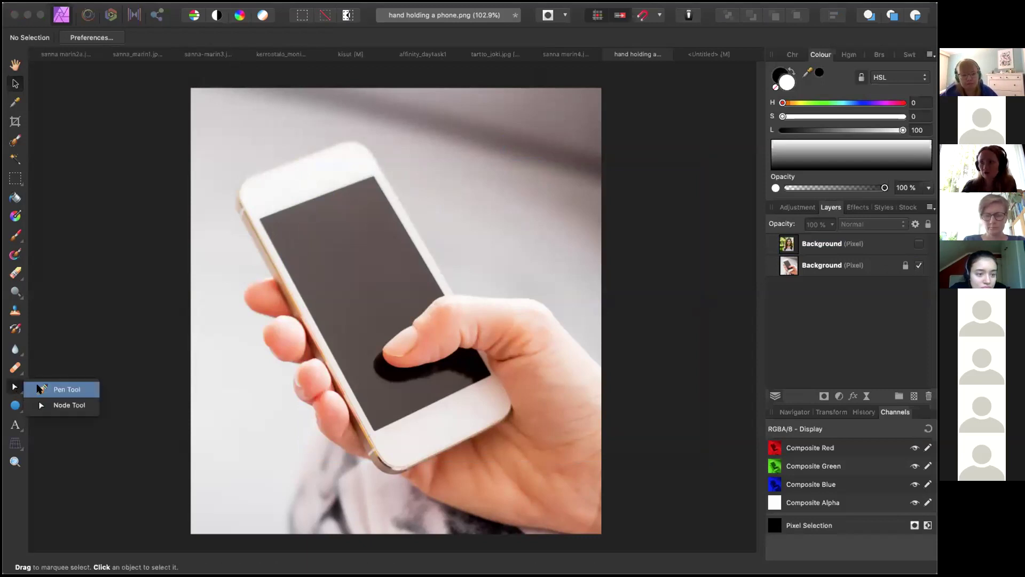
pyautogui.click(39, 388)
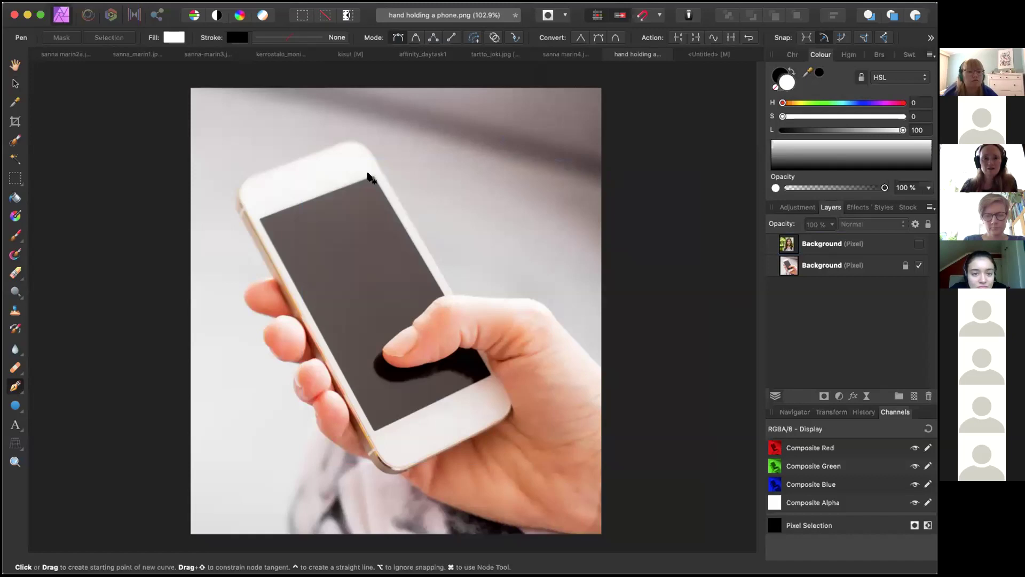
pyautogui.click(370, 176)
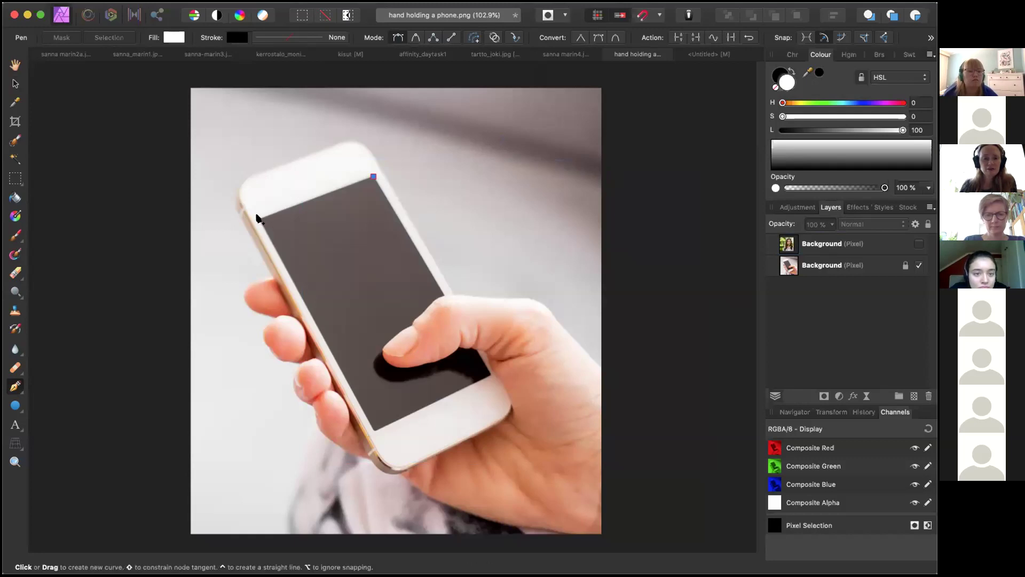
pyautogui.click(260, 218)
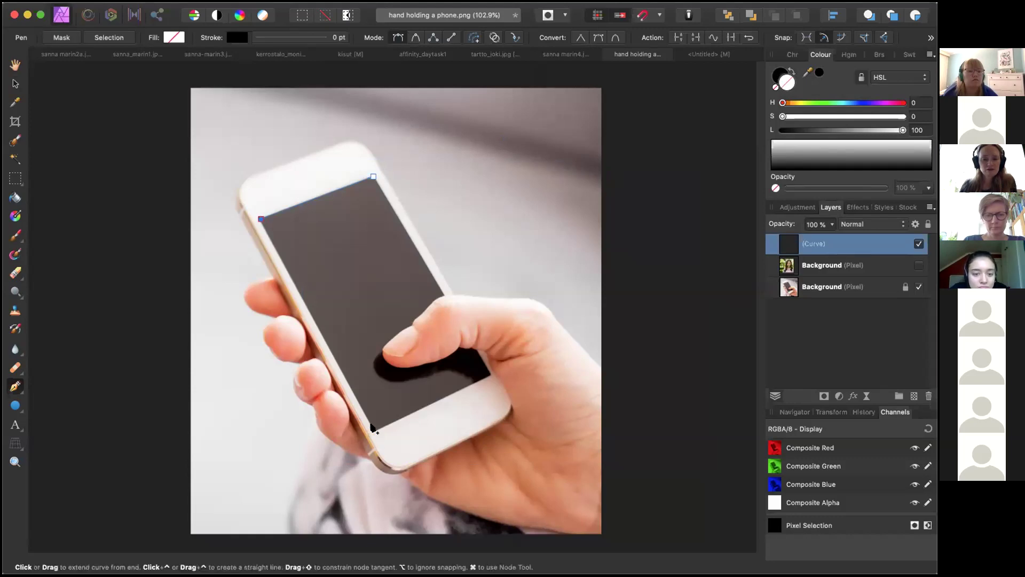
pyautogui.click(372, 427)
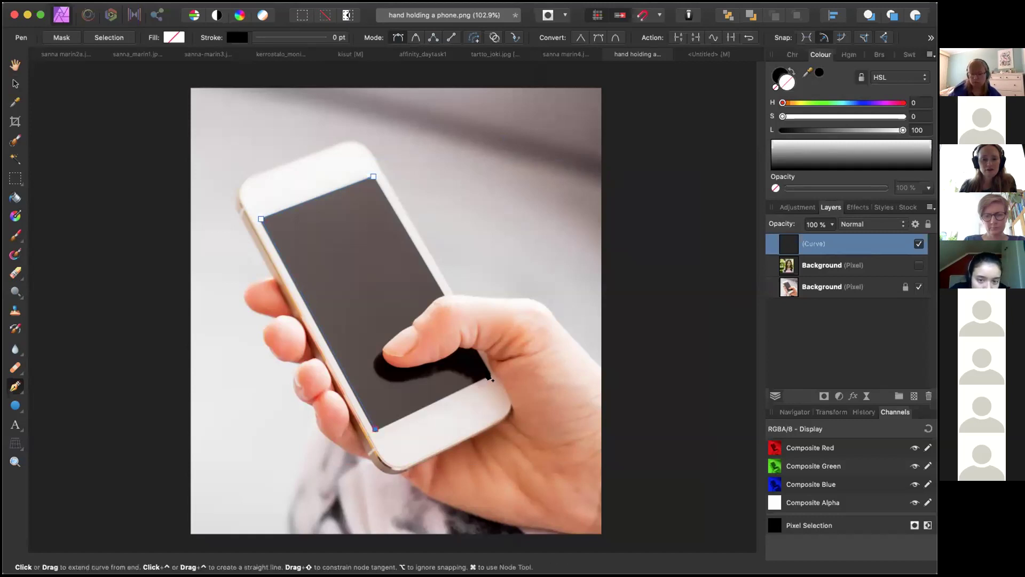
pyautogui.click(492, 376)
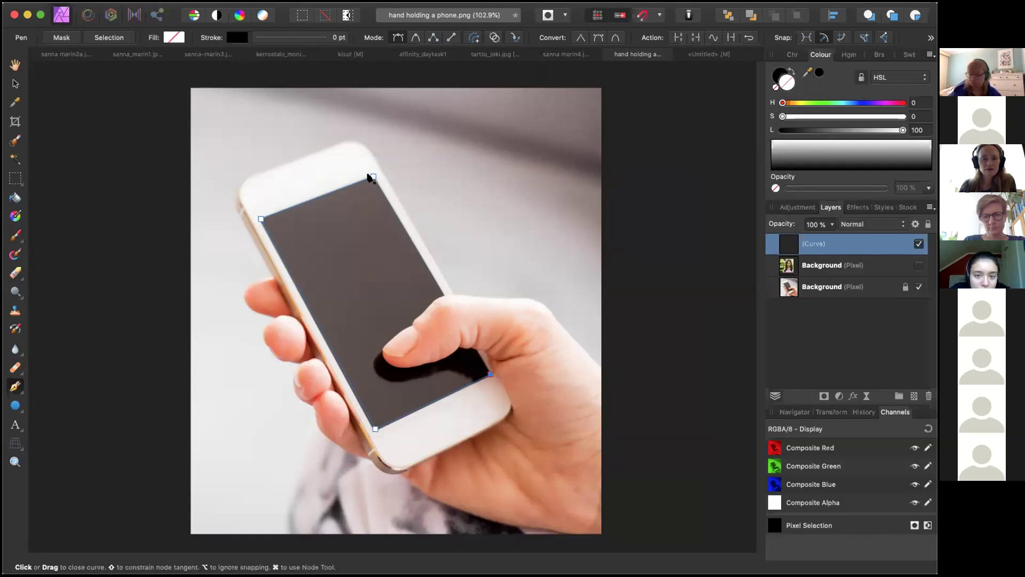
pyautogui.click(372, 177)
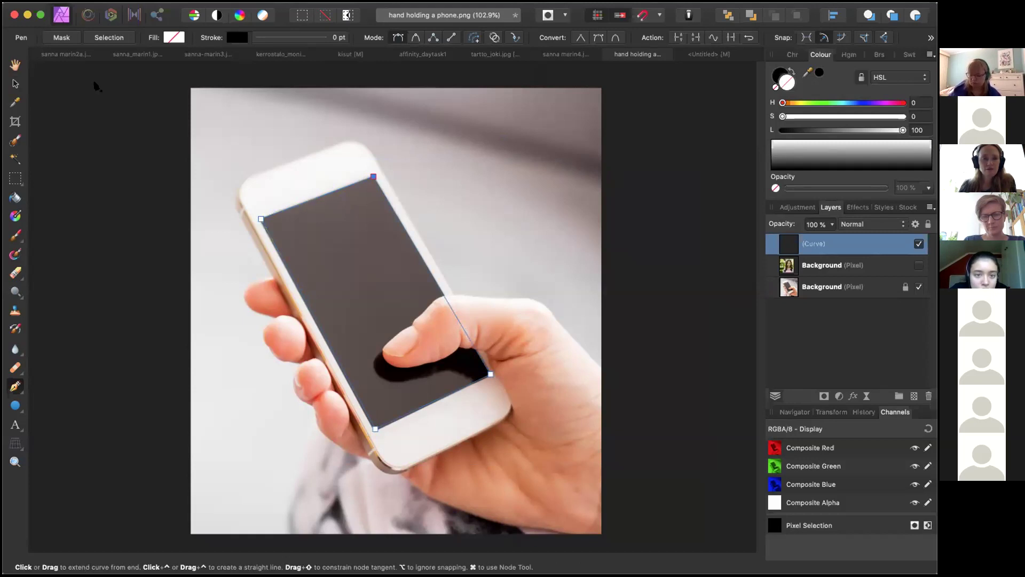
pyautogui.press('v')
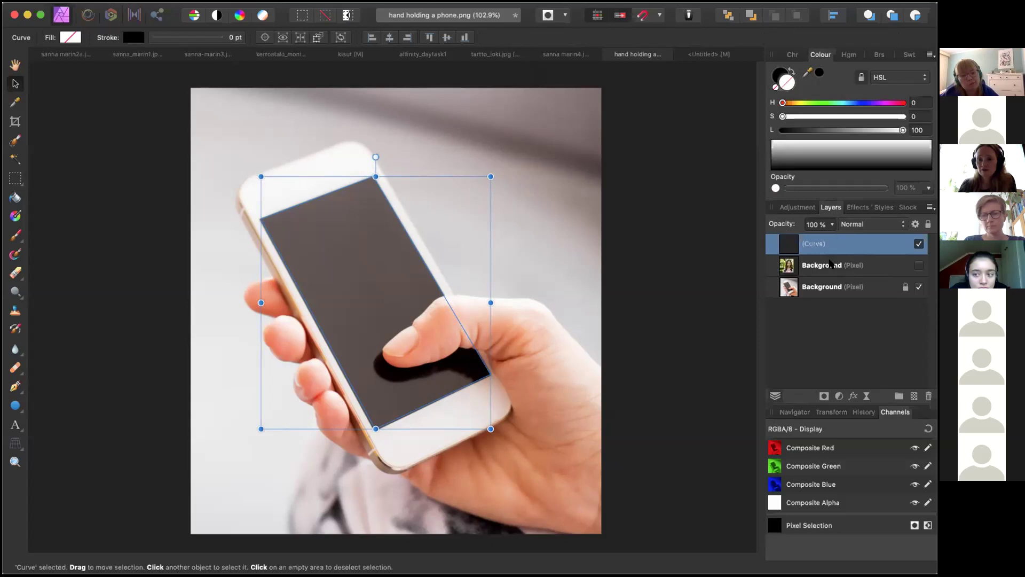
# Step: Show the portrait layer, rotate it counter-clockwise to match the phone's tilt, and move it so the face covers the phone screen
pyautogui.click(919, 265)
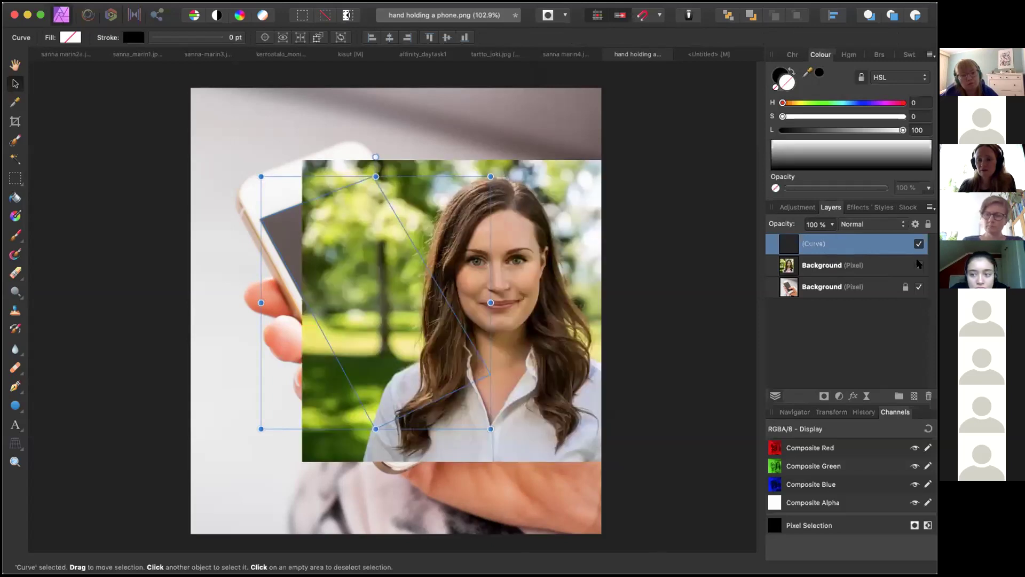
pyautogui.click(831, 273)
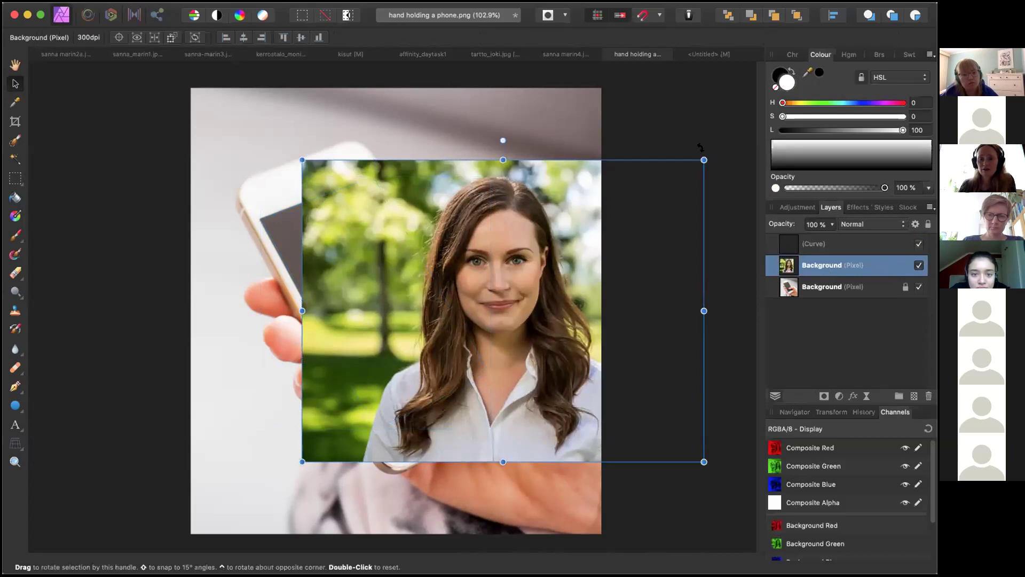
pyautogui.moveTo(700, 146); pyautogui.dragTo(613, 78)
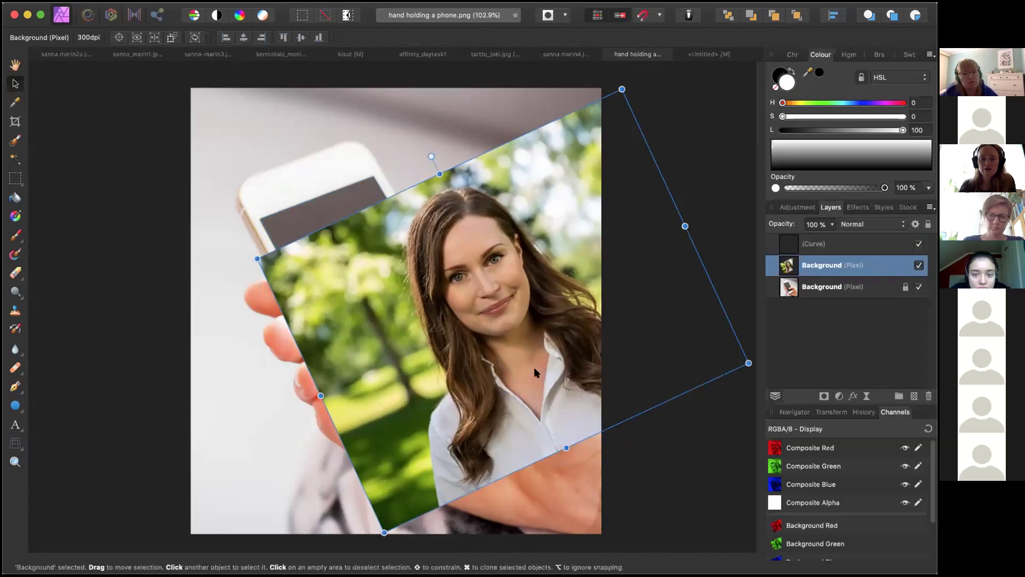
pyautogui.moveTo(534, 367); pyautogui.dragTo(423, 361)
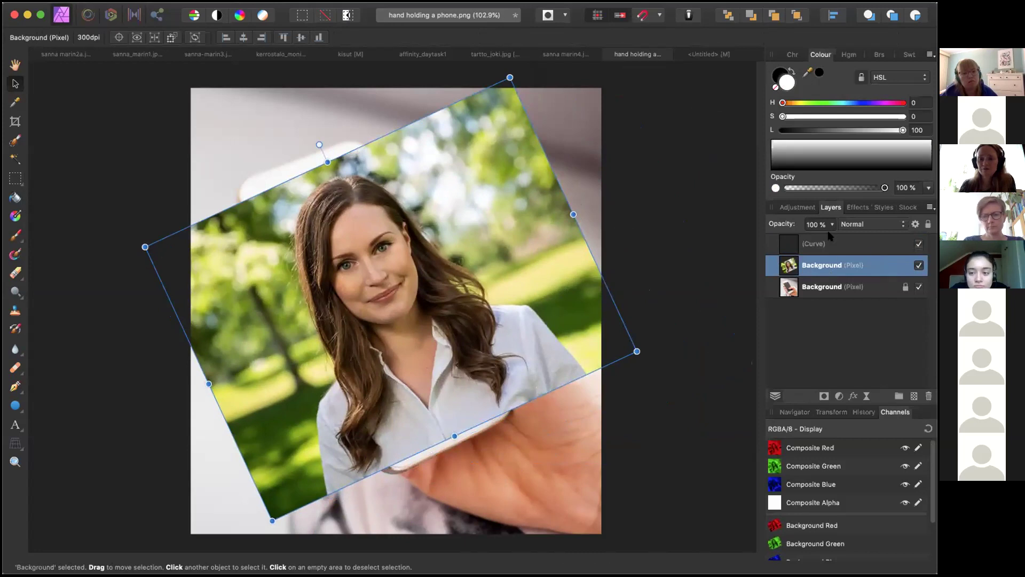
# Step: Try applying the phone-screen curve to the portrait layer with Mask to Below, and undo it
pyautogui.doubleClick(822, 264)
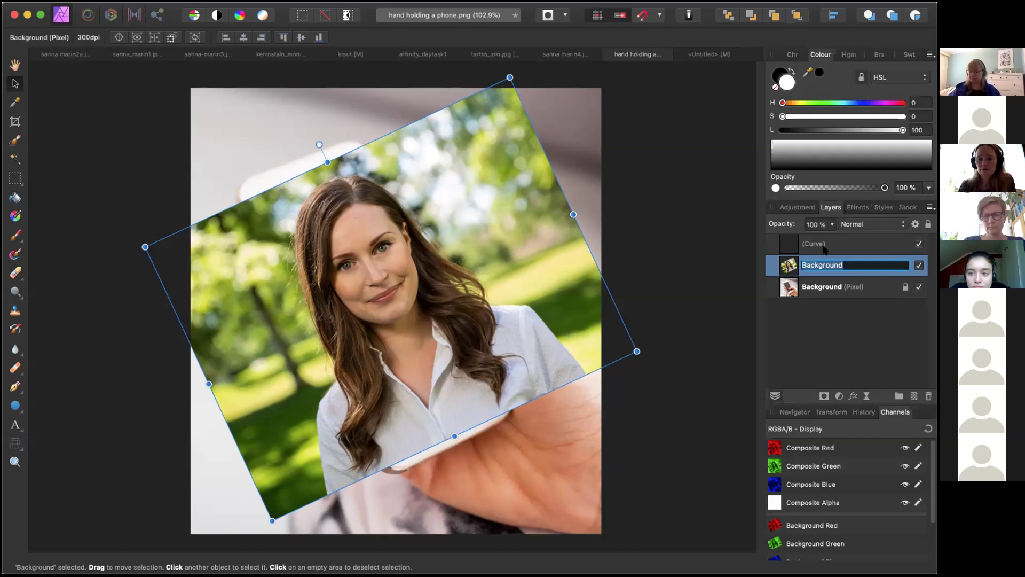
pyautogui.click(824, 249)
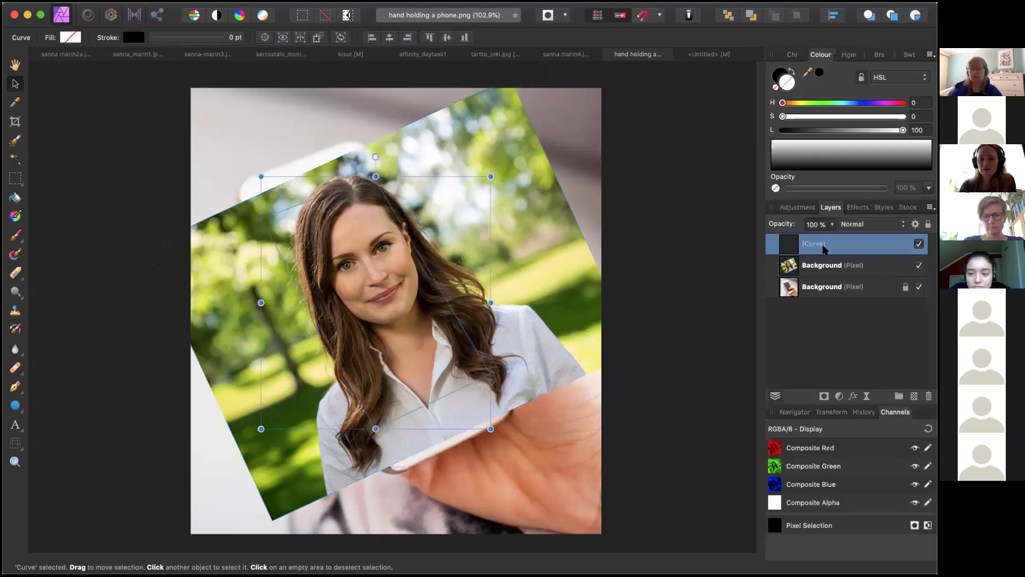
pyautogui.rightClick(824, 249)
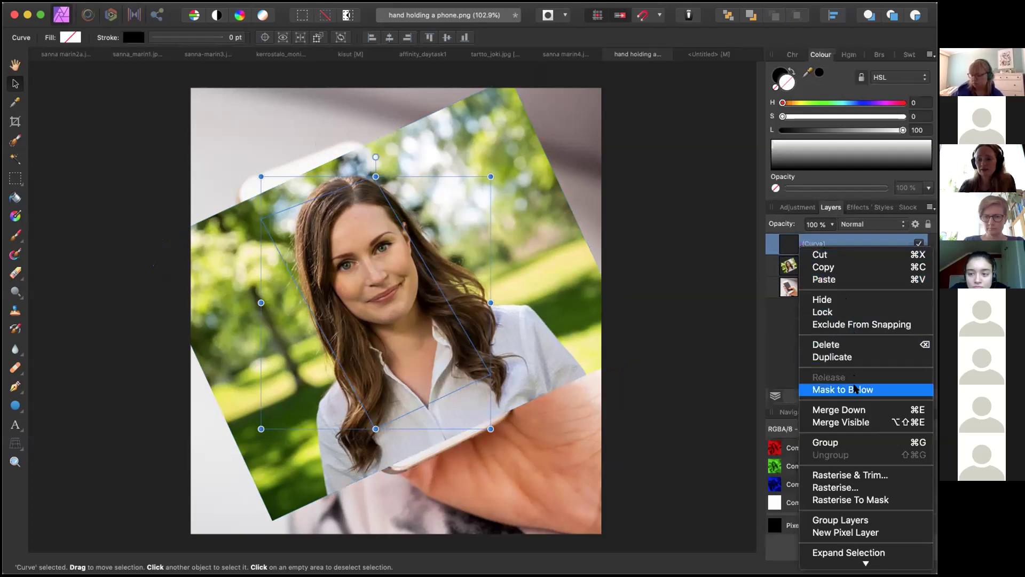
pyautogui.click(854, 389)
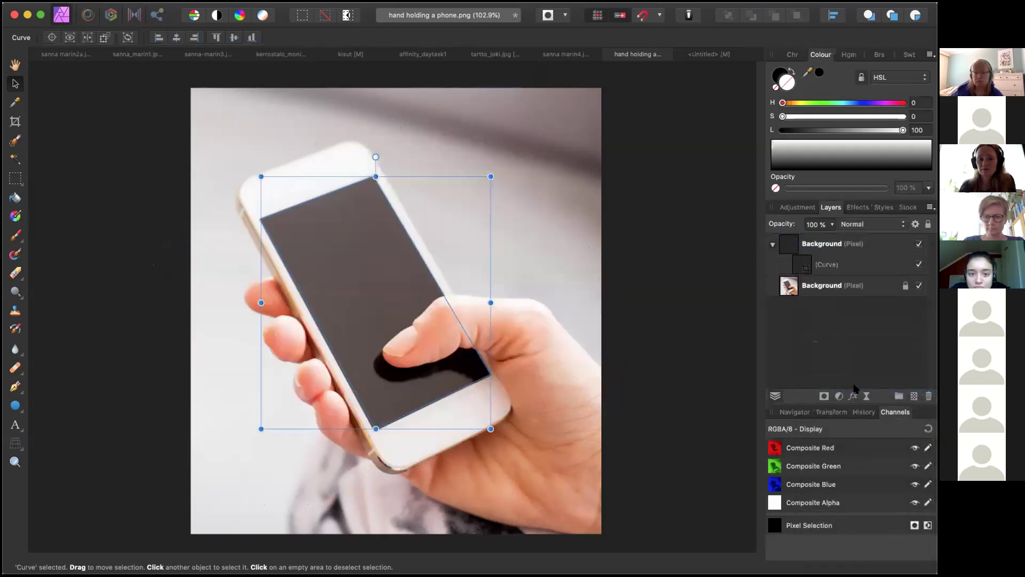
pyautogui.press('super+z')
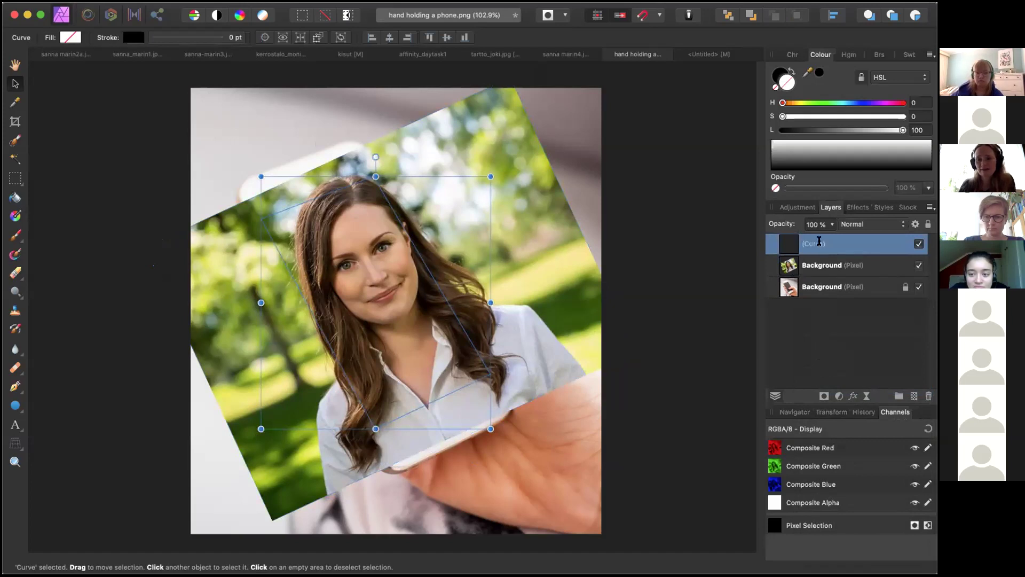
# Step: Move the portrait layer above the phone-screen curve in the layer stack
pyautogui.doubleClick(816, 244)
pyautogui.click(823, 320)
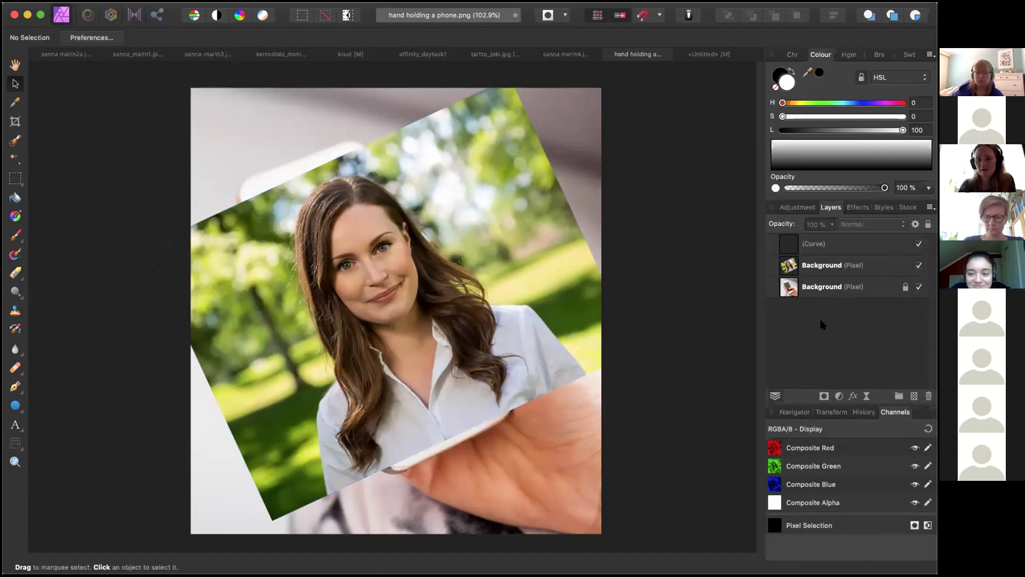
pyautogui.click(814, 264)
pyautogui.moveTo(813, 244); pyautogui.dragTo(817, 241)
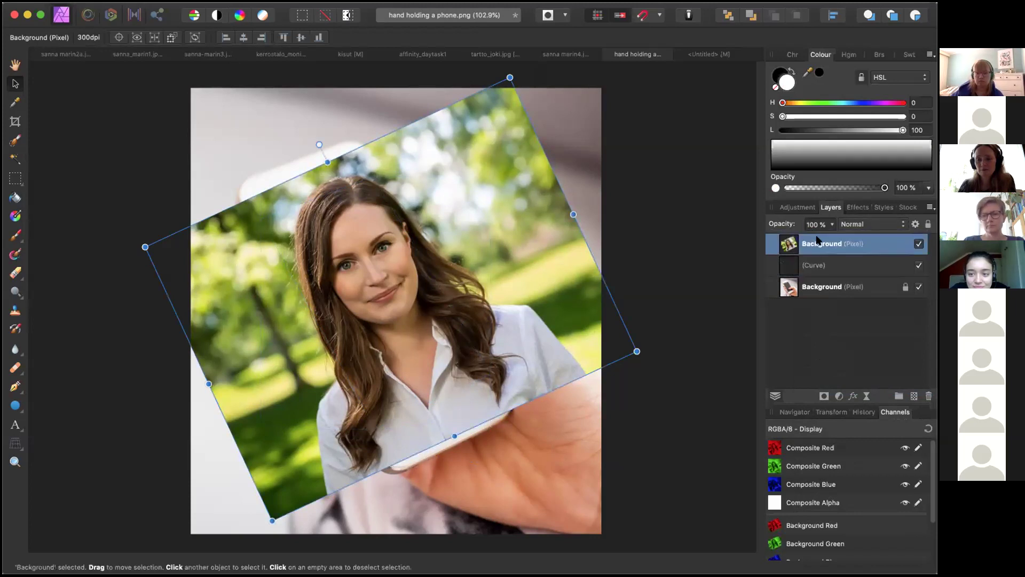
# Step: Try applying the portrait layer to the curve with Mask to Below, and undo it
pyautogui.rightClick(818, 243)
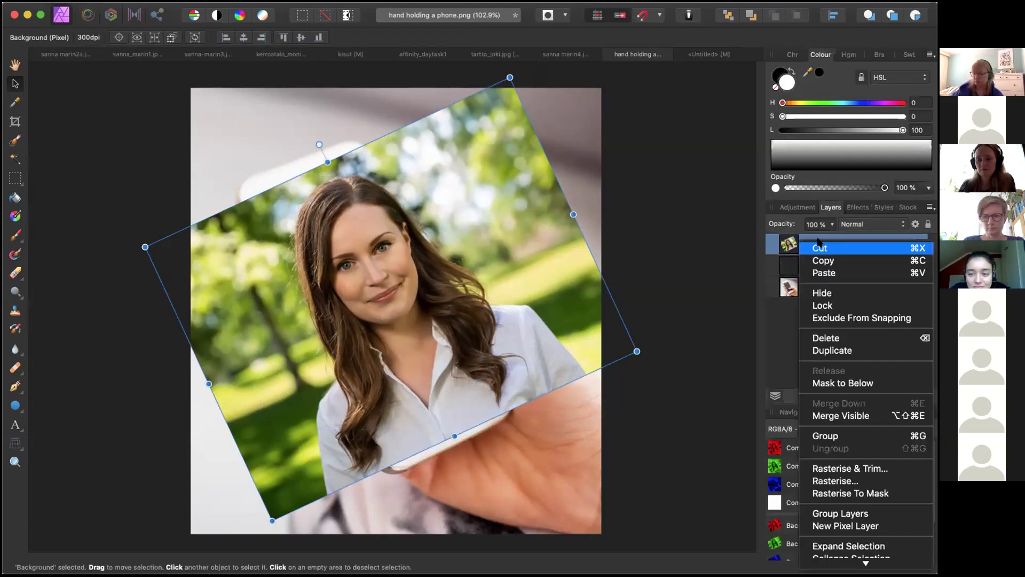
pyautogui.click(845, 382)
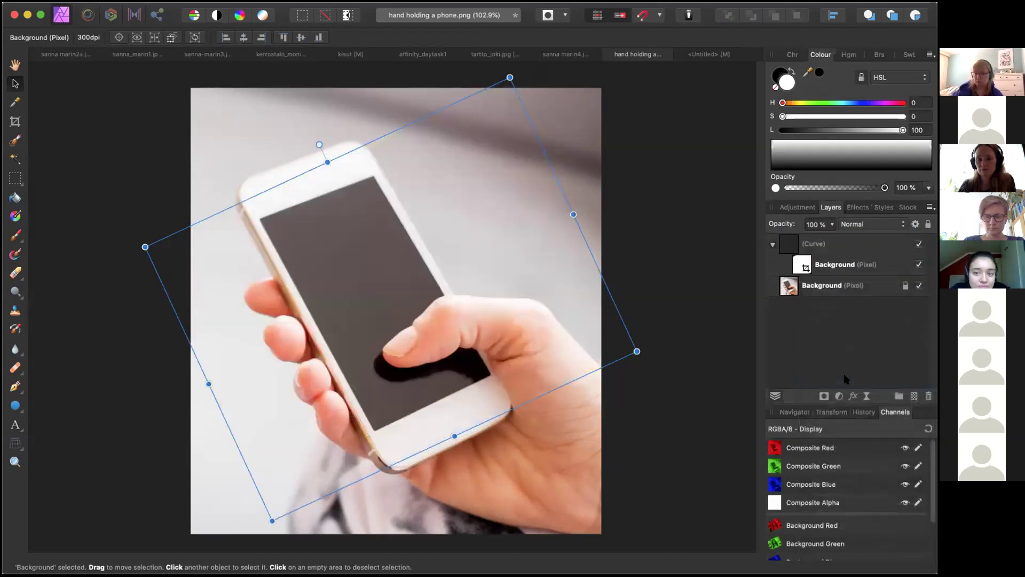
pyautogui.press('super+z')
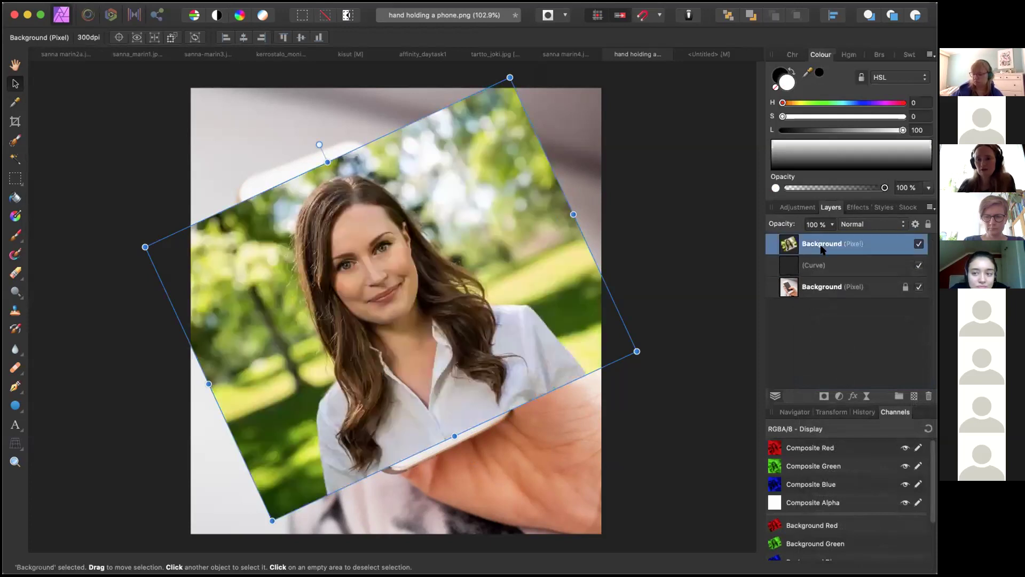
# Step: Clip the portrait inside the phone-screen curve by nesting its layer, and shift it slightly left to position the face
pyautogui.moveTo(821, 248); pyautogui.dragTo(824, 267)
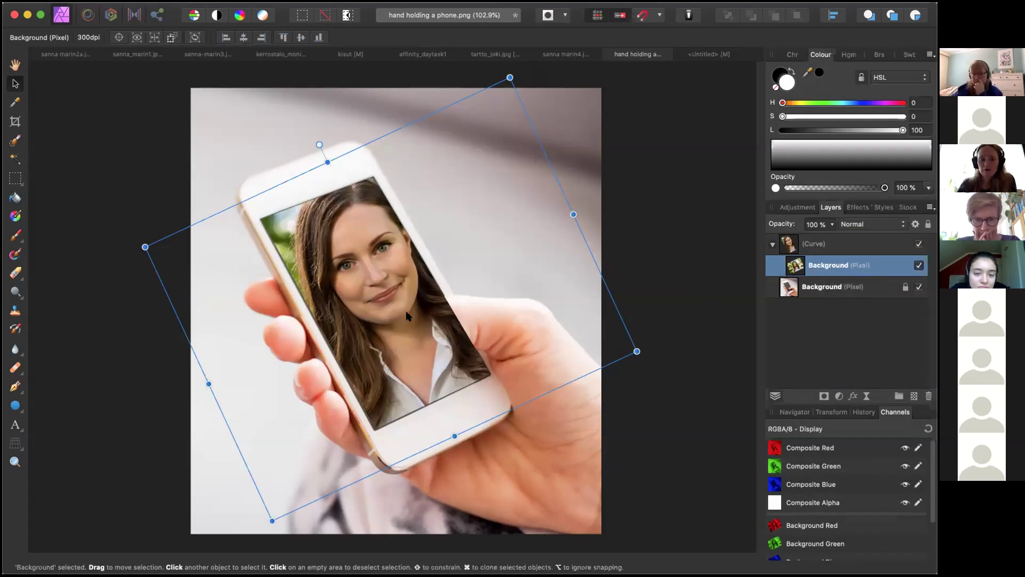
pyautogui.moveTo(407, 315); pyautogui.dragTo(397, 317)
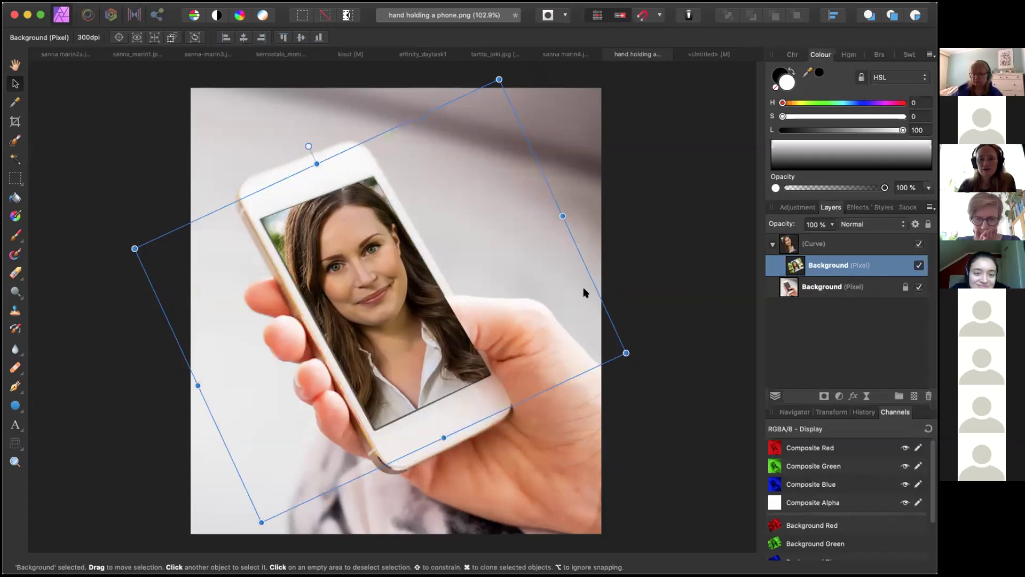
pyautogui.click(664, 290)
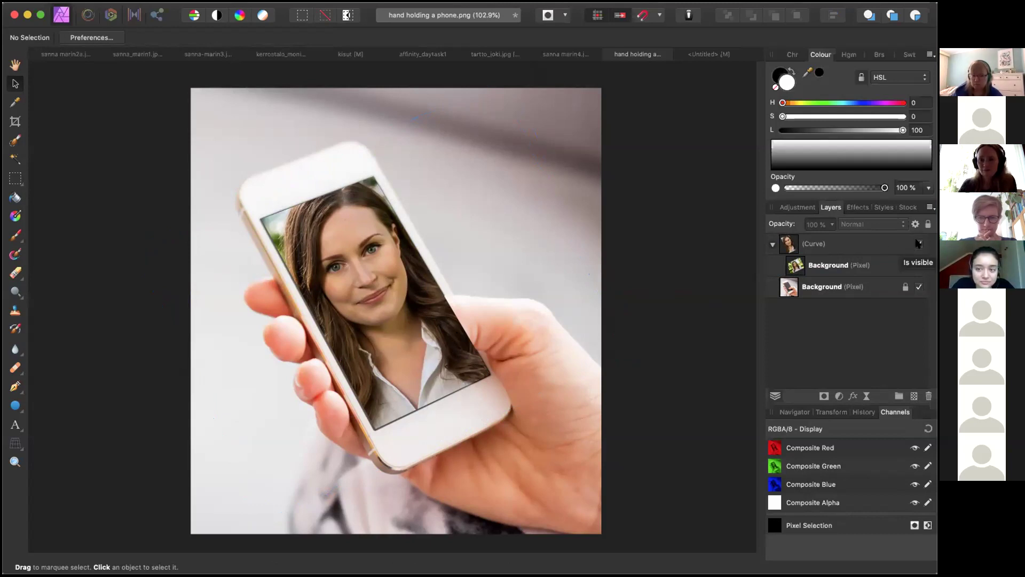
# Step: Duplicate the clipped portrait layer and move the copy out of the curve to beneath the phone photo
pyautogui.click(853, 265)
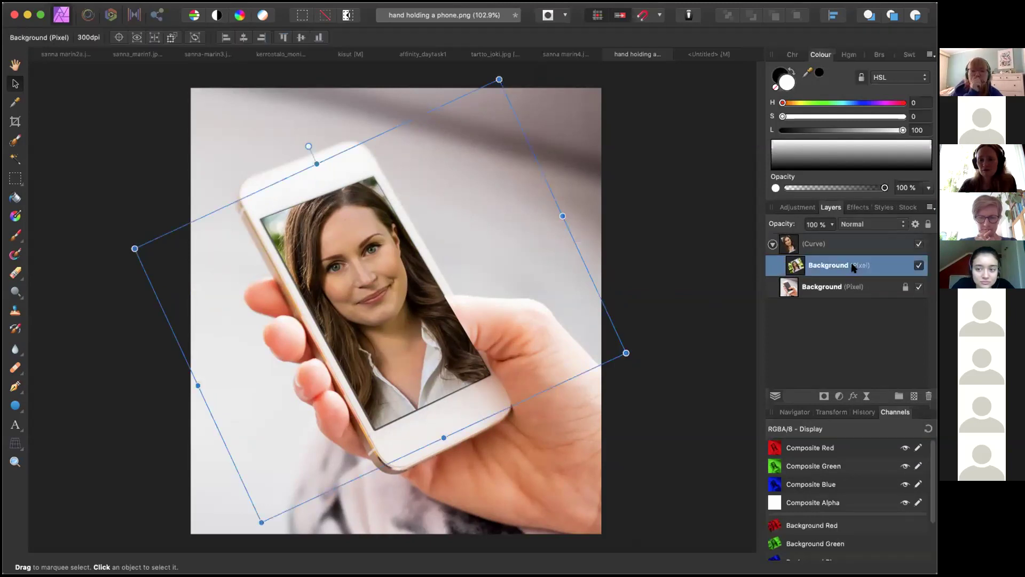
pyautogui.rightClick(853, 267)
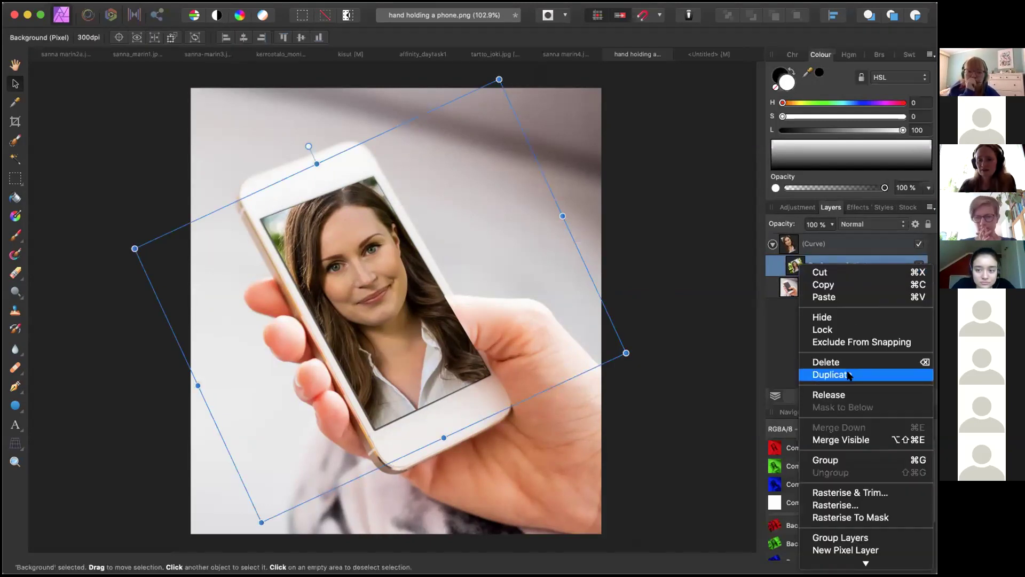
pyautogui.press('Escape')
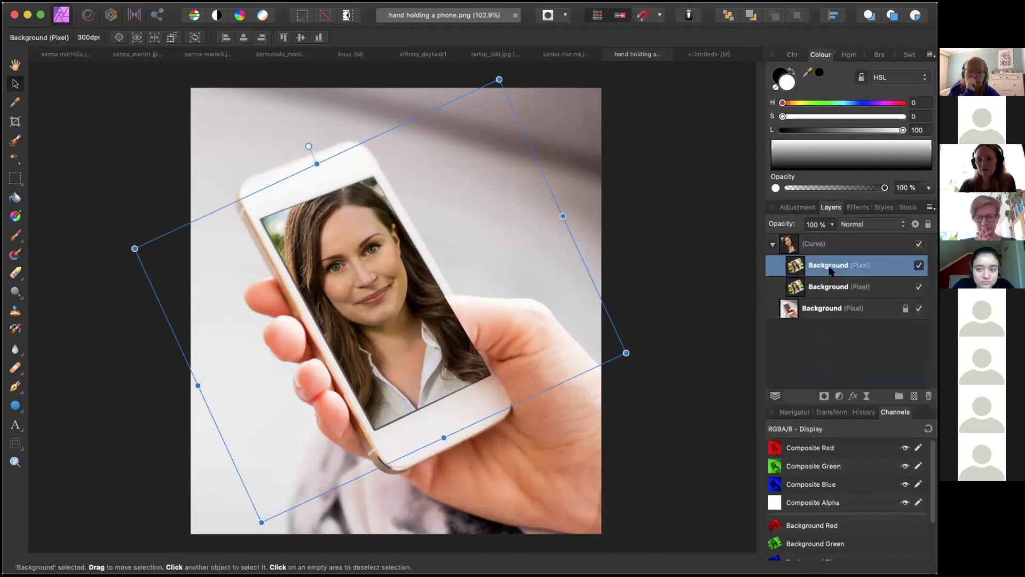
pyautogui.moveTo(830, 272); pyautogui.dragTo(824, 342)
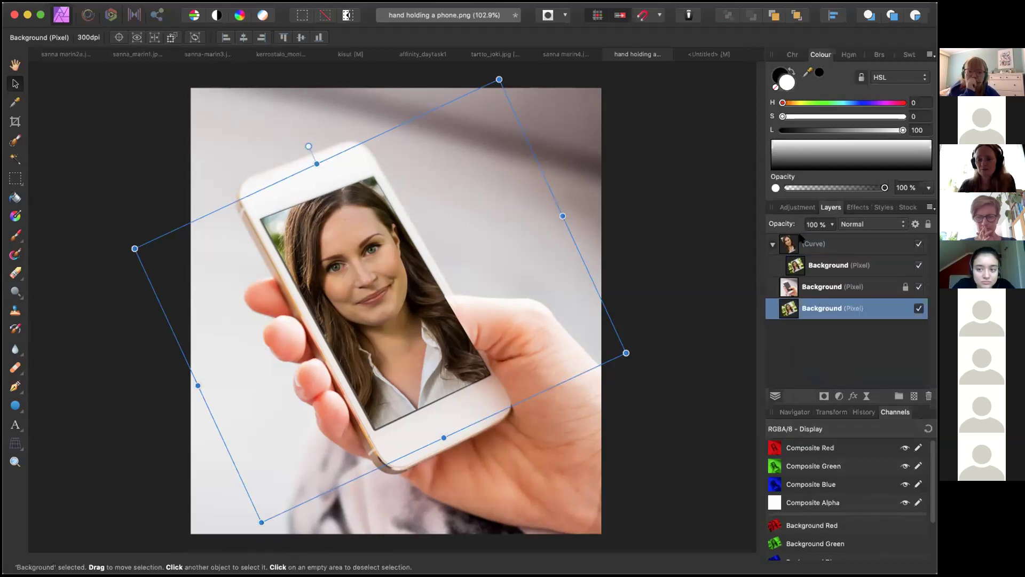
# Step: Hide the curve layer holding the clipped portrait and collapse its contents
pyautogui.click(919, 243)
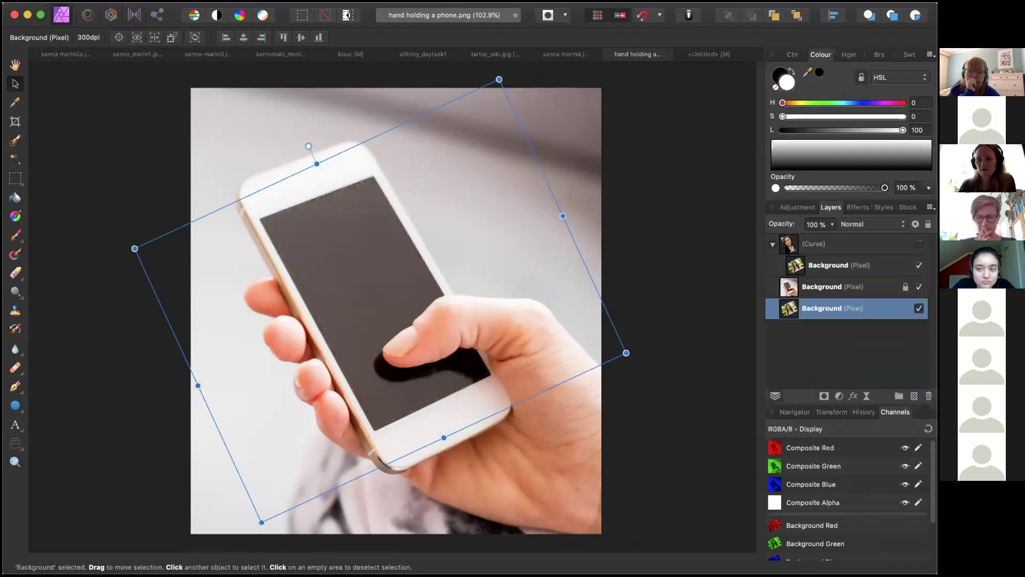
pyautogui.click(772, 245)
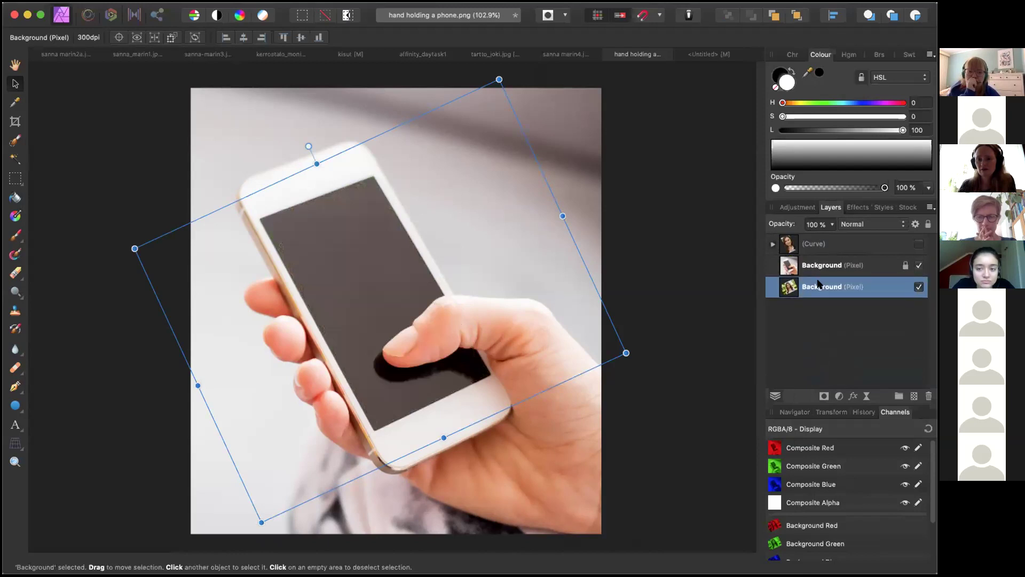
# Step: Move the unclipped portrait copy to the top of the layer stack and reset its rotation to upright
pyautogui.moveTo(819, 284); pyautogui.dragTo(821, 239)
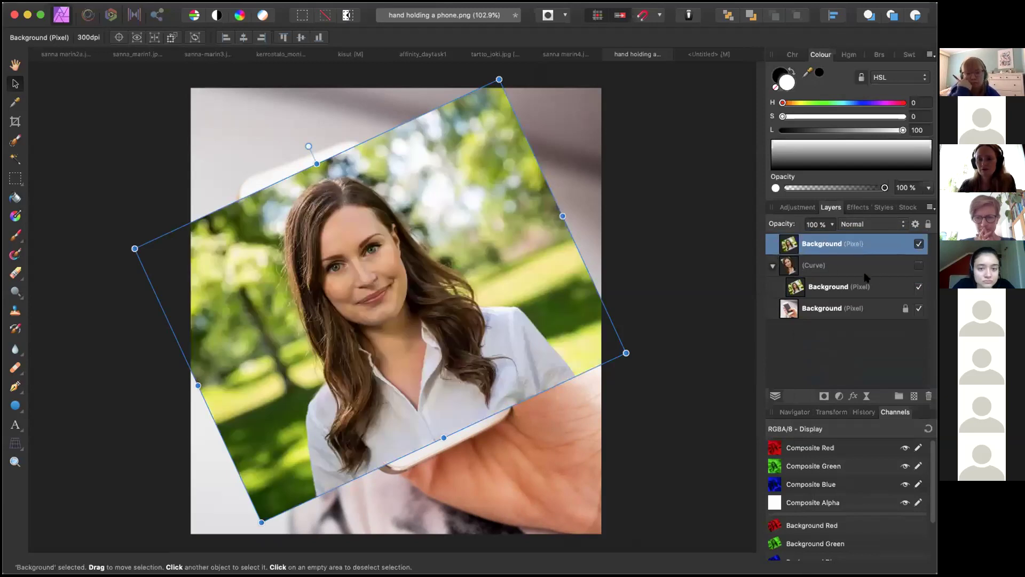
pyautogui.click(773, 267)
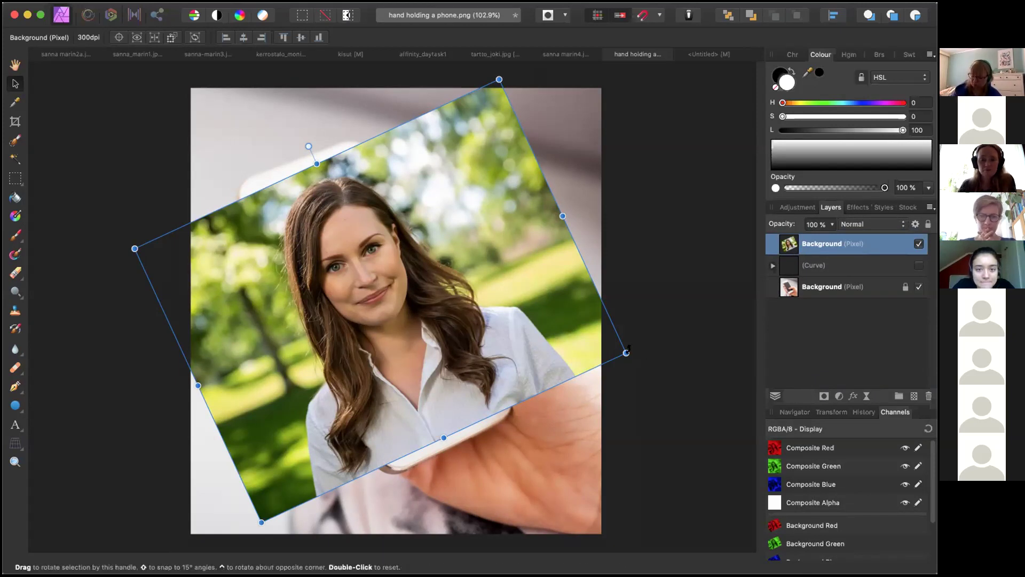
pyautogui.moveTo(627, 350)
pyautogui.mouseDown()
pyautogui.moveTo(575, 420)
pyautogui.moveTo(615, 326)
pyautogui.moveTo(614, 351)
pyautogui.mouseUp()
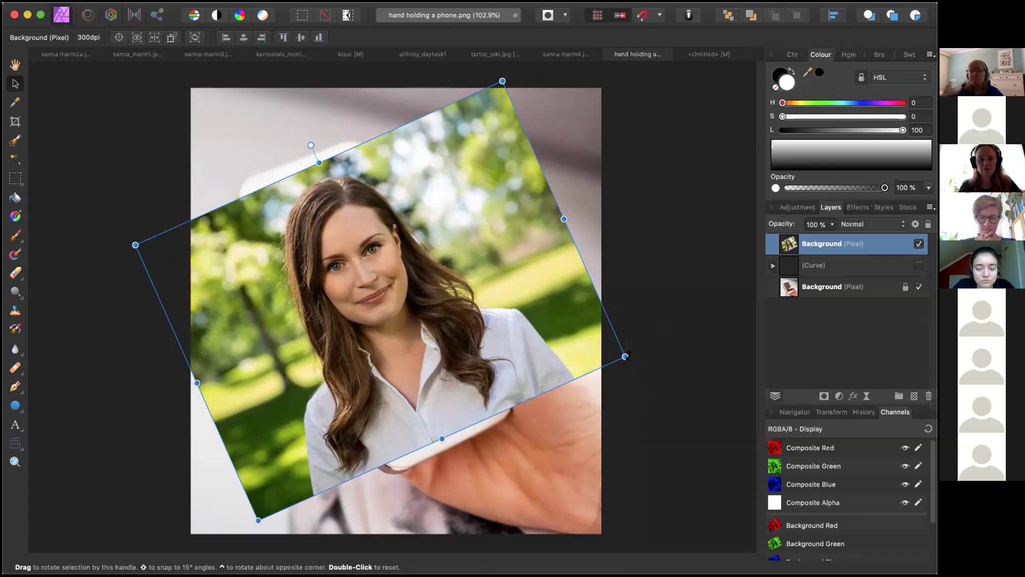
pyautogui.moveTo(625, 356); pyautogui.dragTo(607, 410)
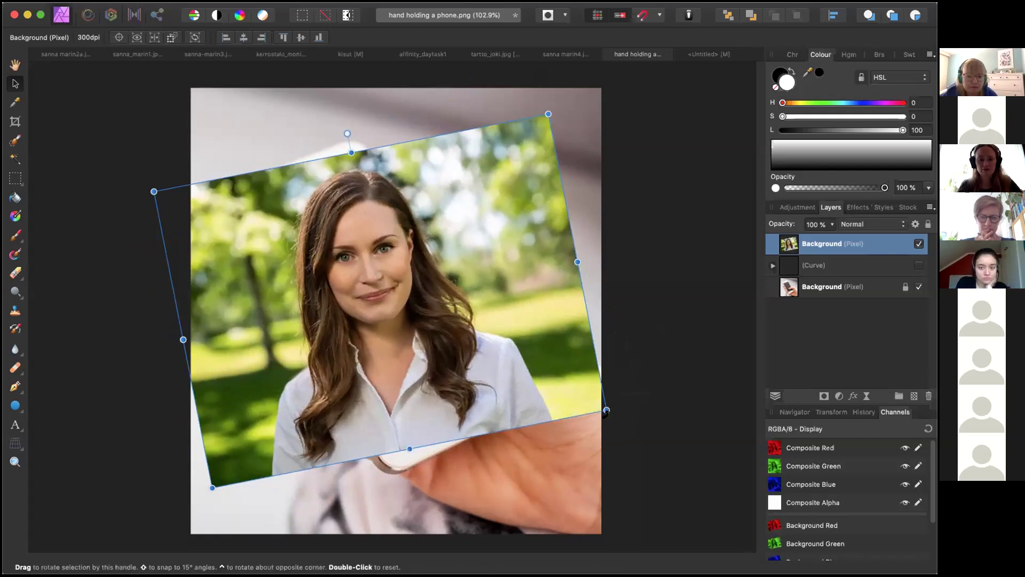
pyautogui.doubleClick(606, 410)
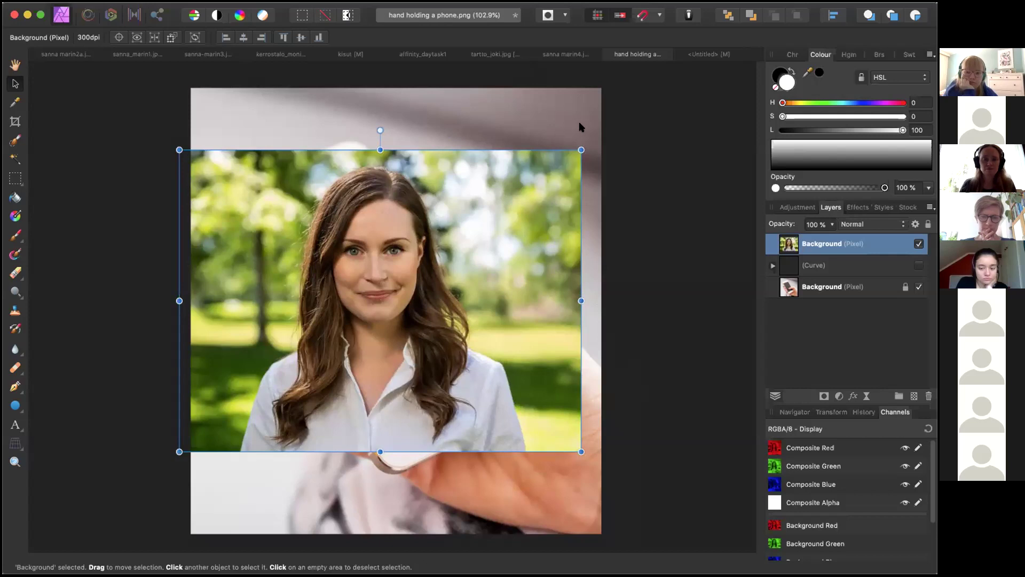
# Step: Delete a full-height rectangular strip from the portrait's right side, up to the shoulder, and clear the pixel selection
pyautogui.click(15, 179)
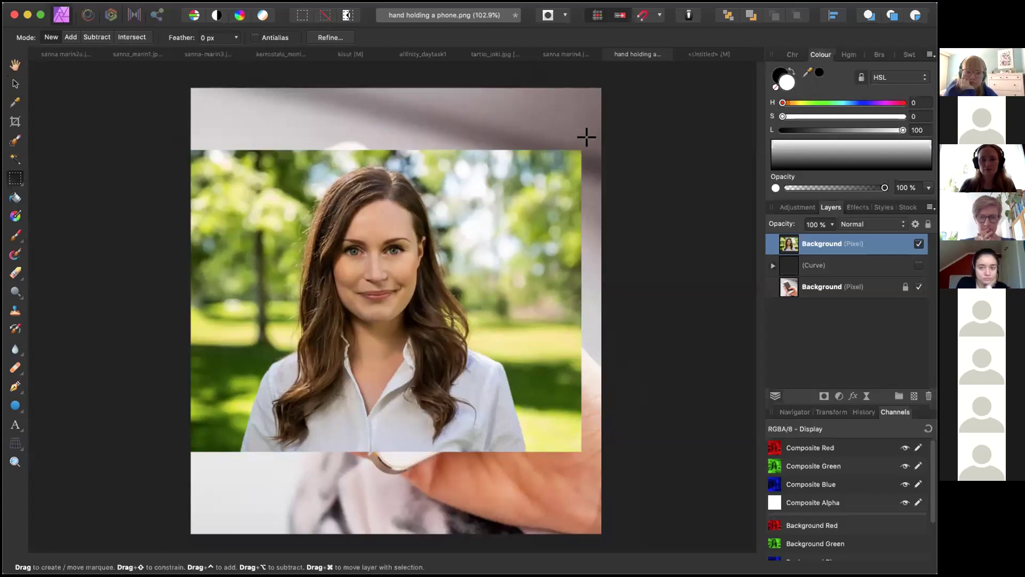
pyautogui.moveTo(589, 140); pyautogui.dragTo(574, 175)
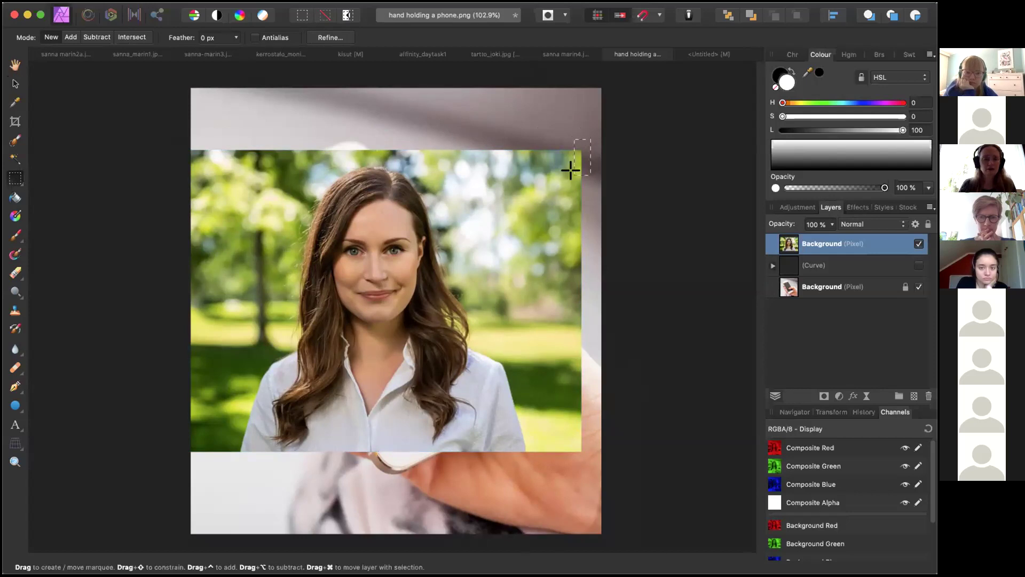
pyautogui.moveTo(538, 226); pyautogui.dragTo(508, 466)
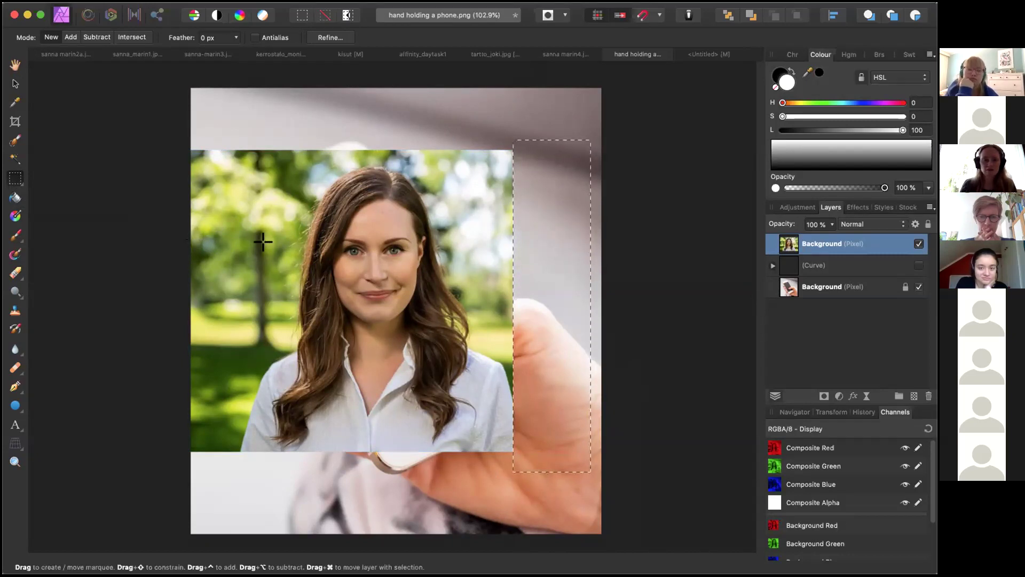
pyautogui.click(16, 83)
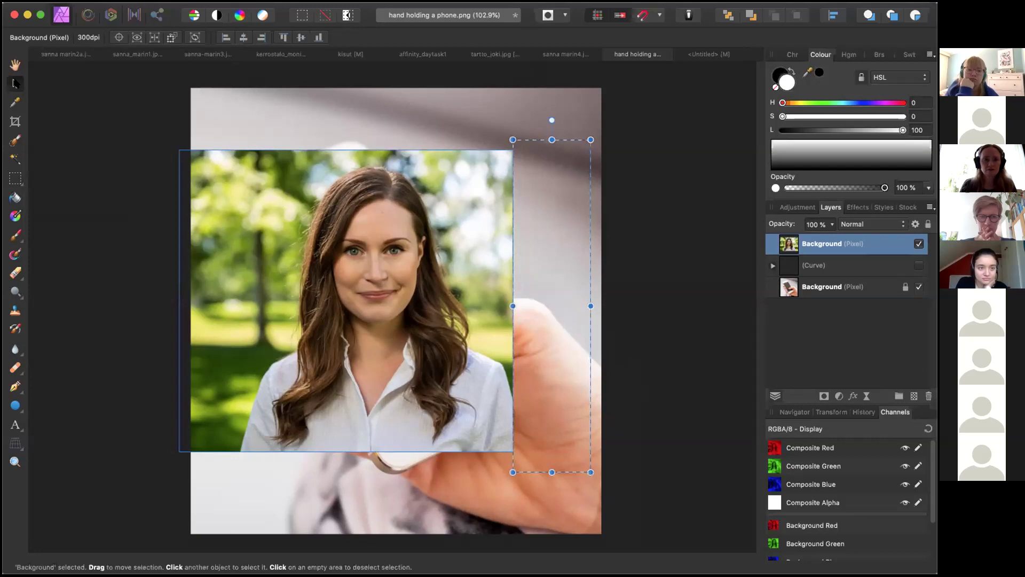
pyautogui.click(284, 112)
pyautogui.press('super+d')
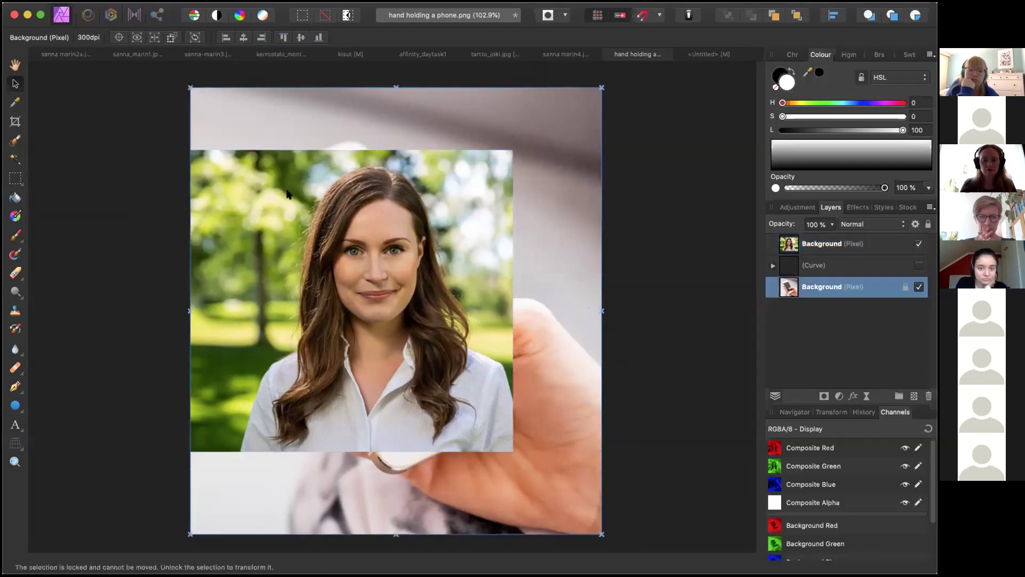
# Step: Shift the portrait right so its left edge is on the canvas, and delete a full-height strip from that side
pyautogui.click(296, 246)
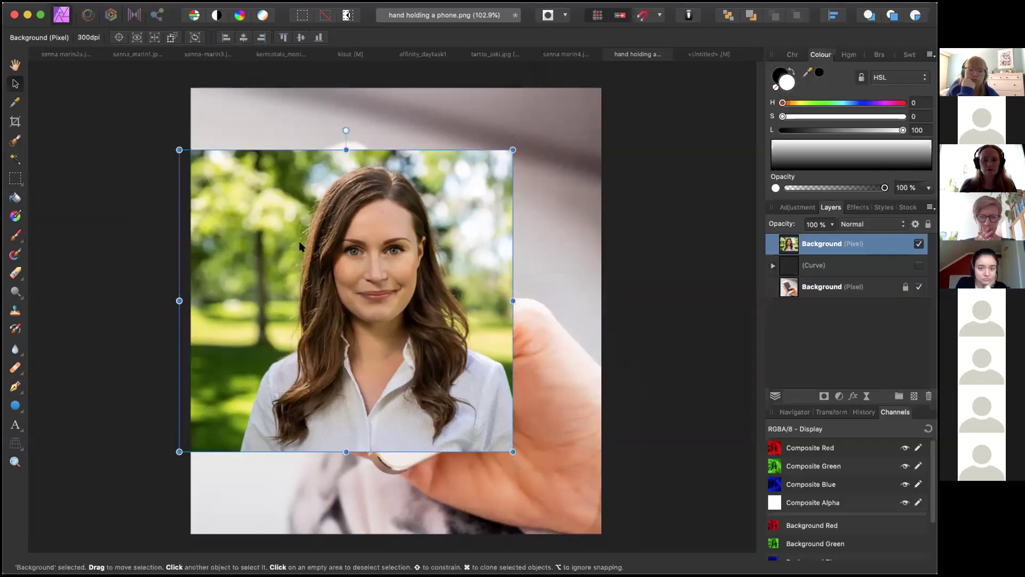
pyautogui.moveTo(295, 245); pyautogui.dragTo(332, 249)
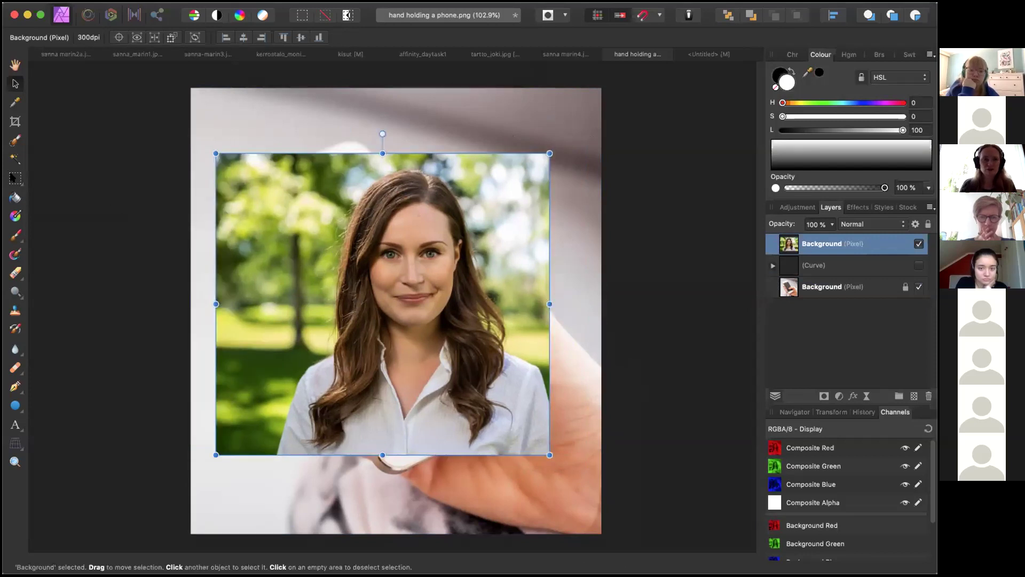
pyautogui.click(15, 178)
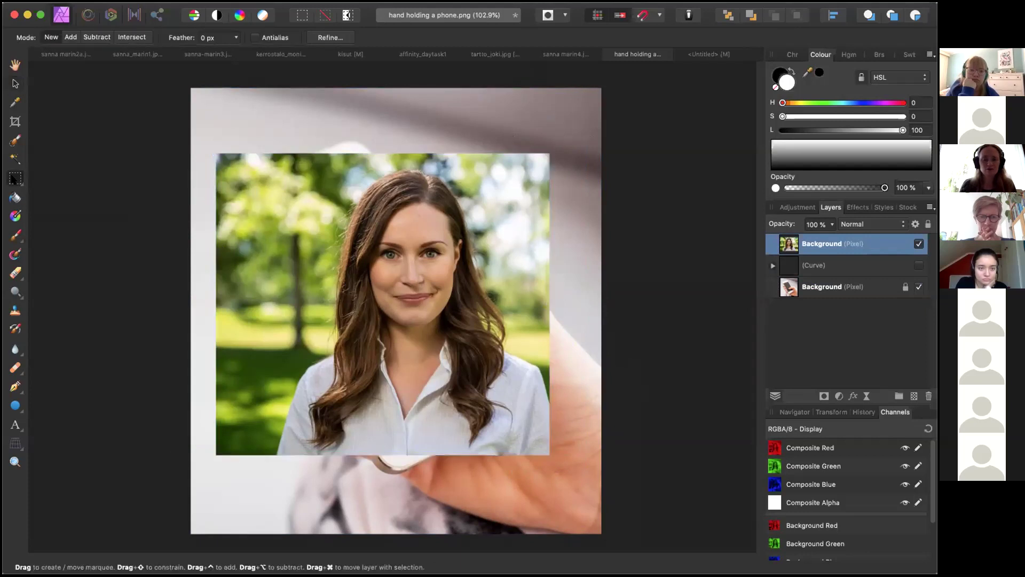
pyautogui.moveTo(202, 140); pyautogui.dragTo(289, 493)
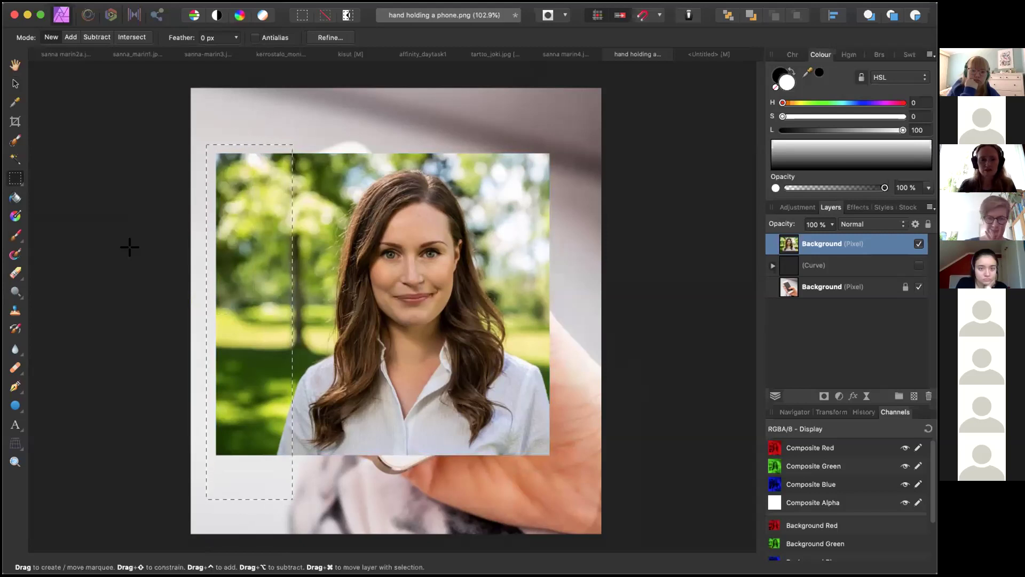
pyautogui.press('Delete')
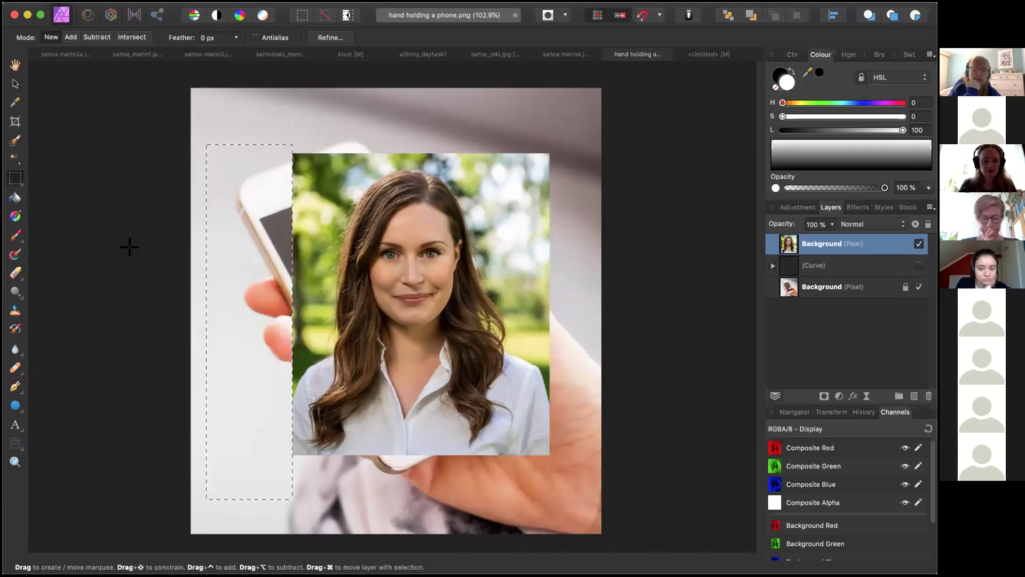
pyautogui.press('super+d')
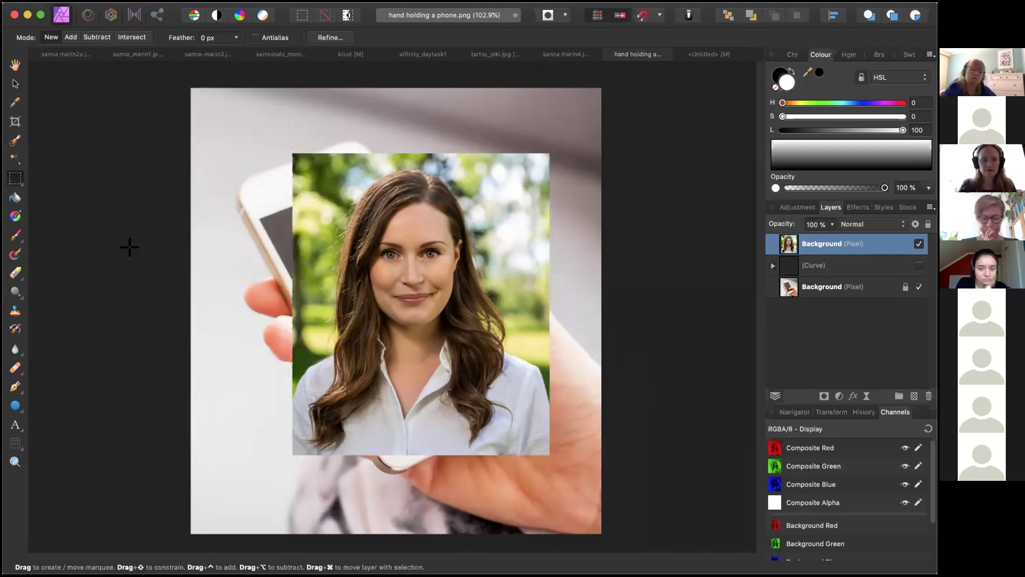
# Step: Rotate the trimmed portrait to the phone's tilt, scale it down slightly, and place it over the phone to compare widths
pyautogui.click(16, 85)
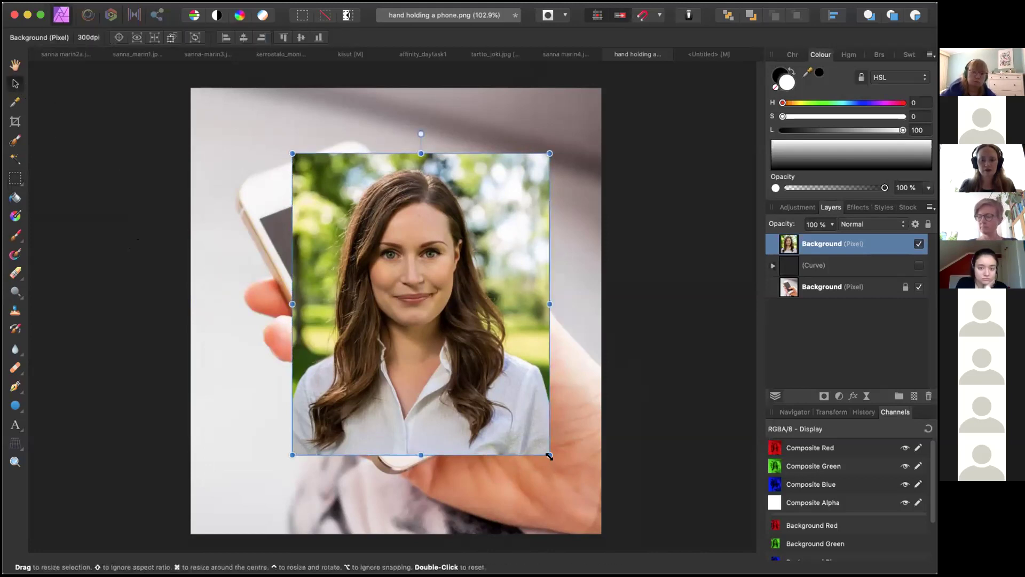
pyautogui.moveTo(550, 458); pyautogui.dragTo(597, 380)
pyautogui.moveTo(455, 327)
pyautogui.mouseDown()
pyautogui.moveTo(490, 344)
pyautogui.moveTo(479, 319)
pyautogui.moveTo(438, 327)
pyautogui.mouseUp()
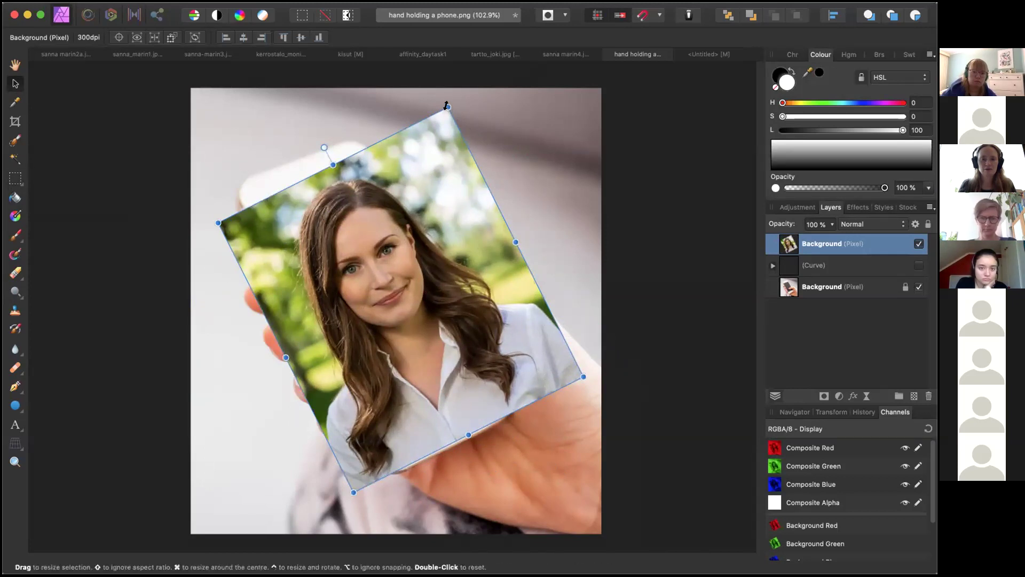
pyautogui.moveTo(409, 164); pyautogui.dragTo(418, 140)
pyautogui.moveTo(384, 257); pyautogui.dragTo(394, 227)
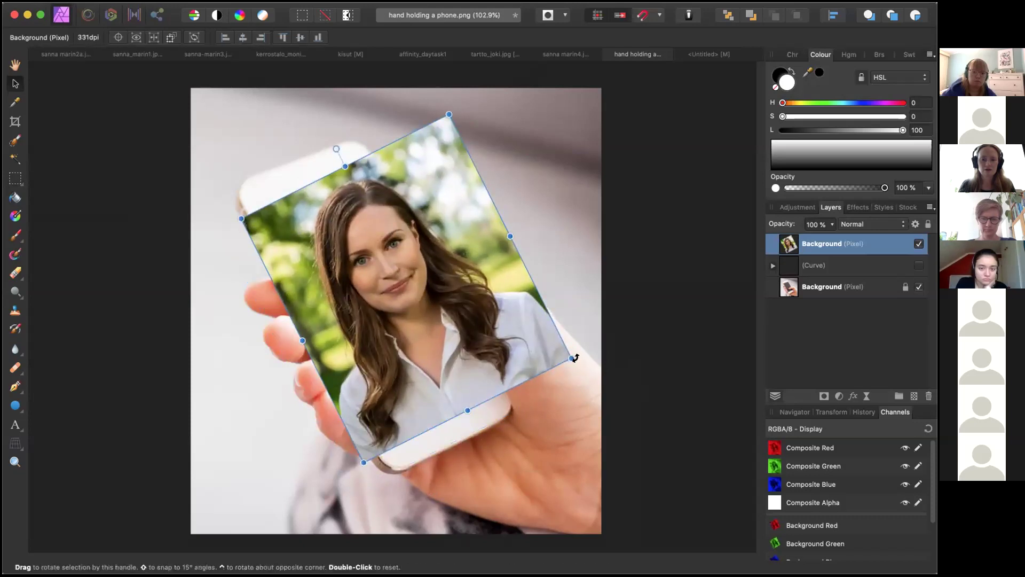
pyautogui.moveTo(573, 363); pyautogui.dragTo(570, 368)
pyautogui.moveTo(469, 323); pyautogui.dragTo(443, 323)
pyautogui.press('Right')
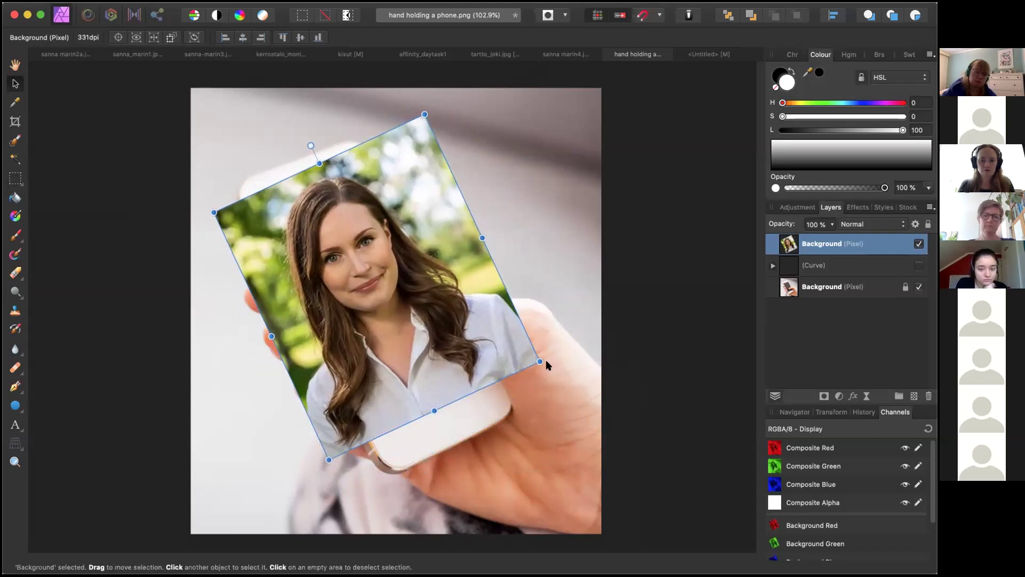
# Step: Turn the portrait upright again and delete another narrow full-height strip from its right side
pyautogui.moveTo(541, 360); pyautogui.dragTo(492, 430)
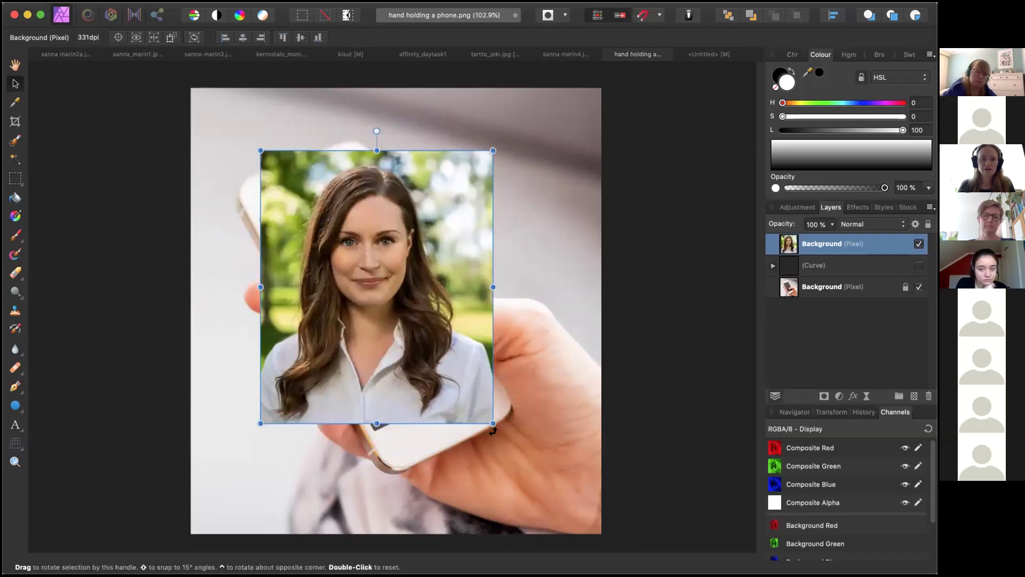
pyautogui.click(537, 389)
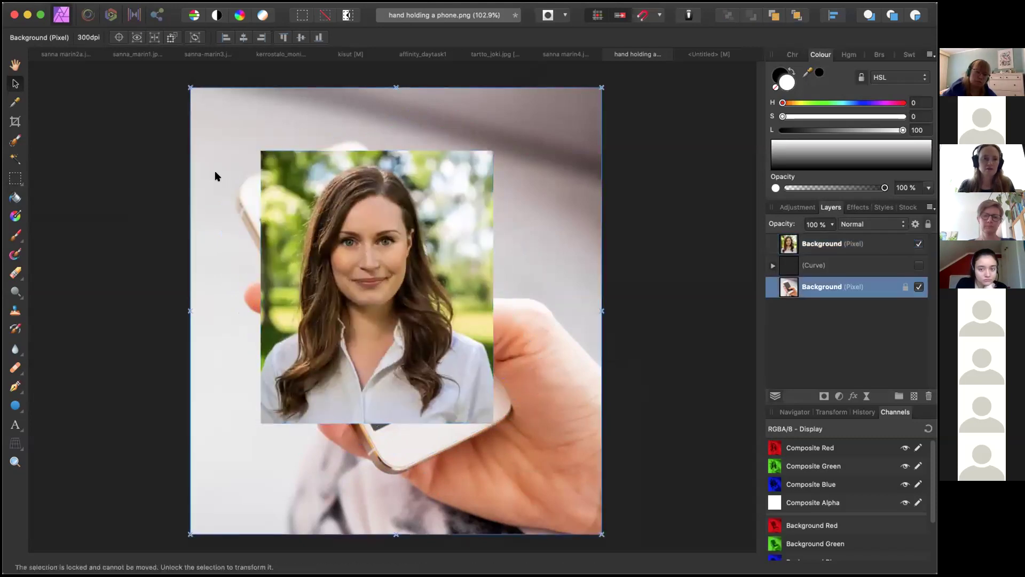
pyautogui.click(143, 205)
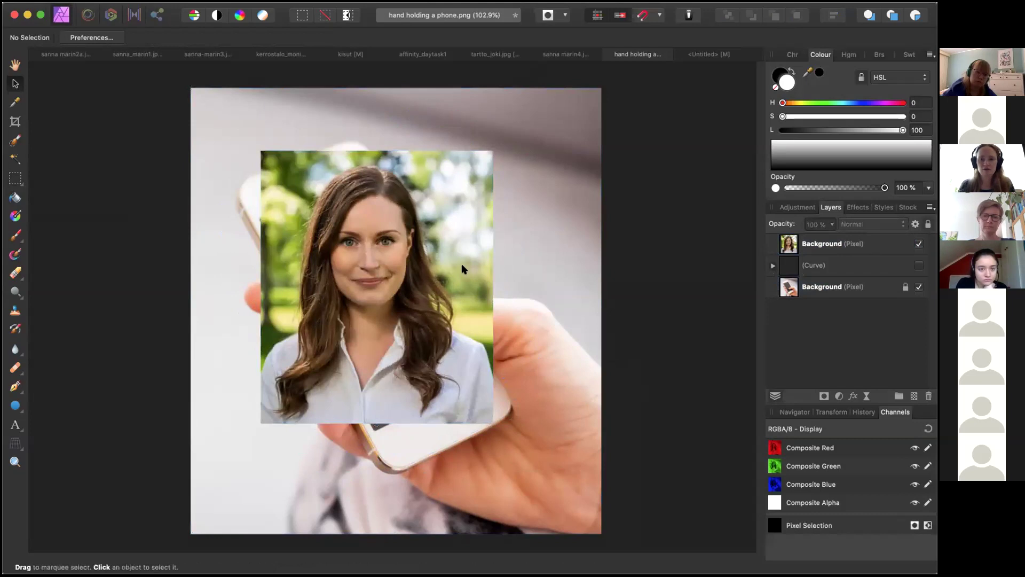
pyautogui.click(464, 269)
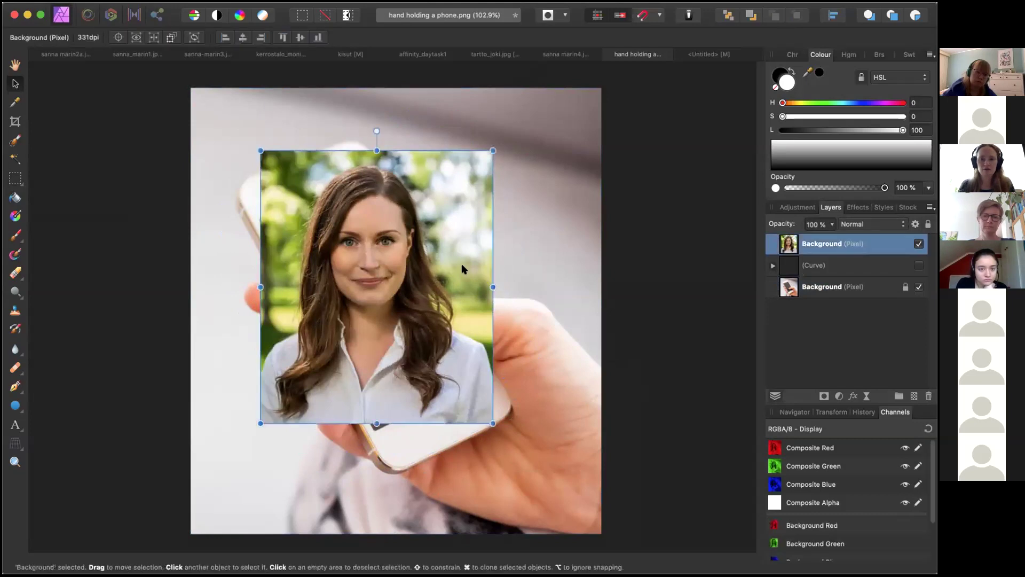
pyautogui.click(17, 179)
pyautogui.moveTo(496, 142); pyautogui.dragTo(502, 169)
pyautogui.moveTo(455, 400); pyautogui.dragTo(453, 430)
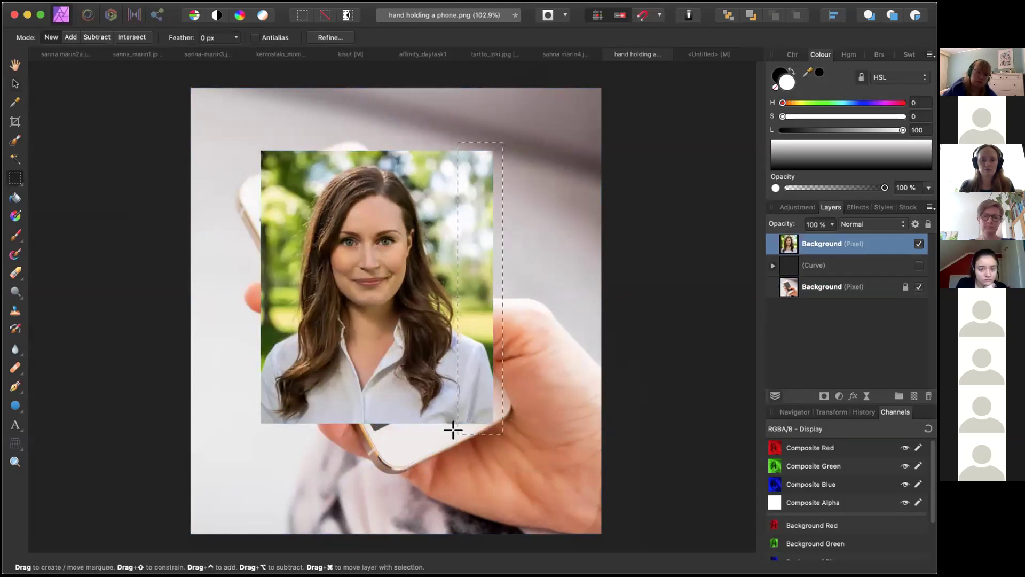
pyautogui.press('Delete')
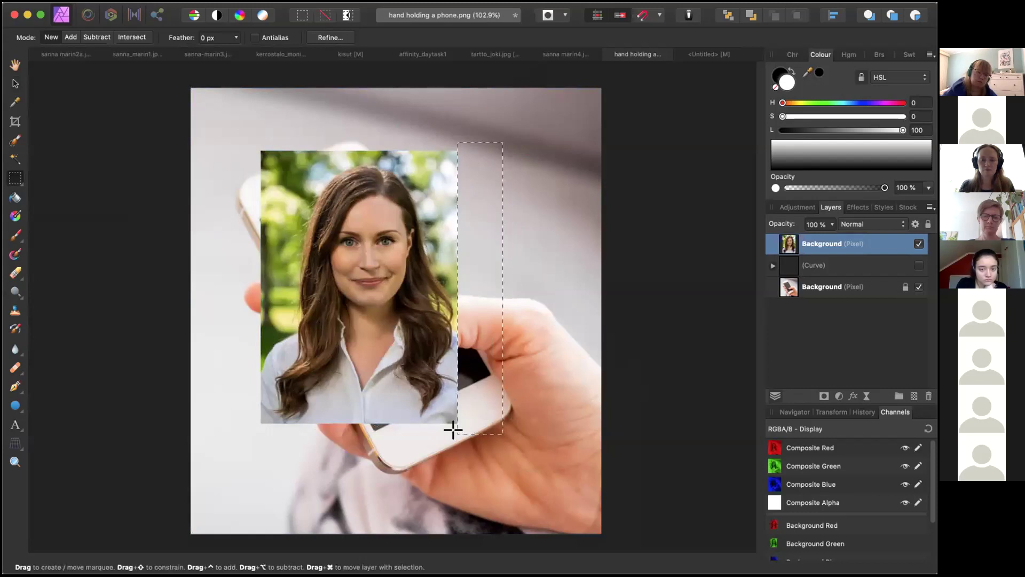
pyautogui.click(453, 429)
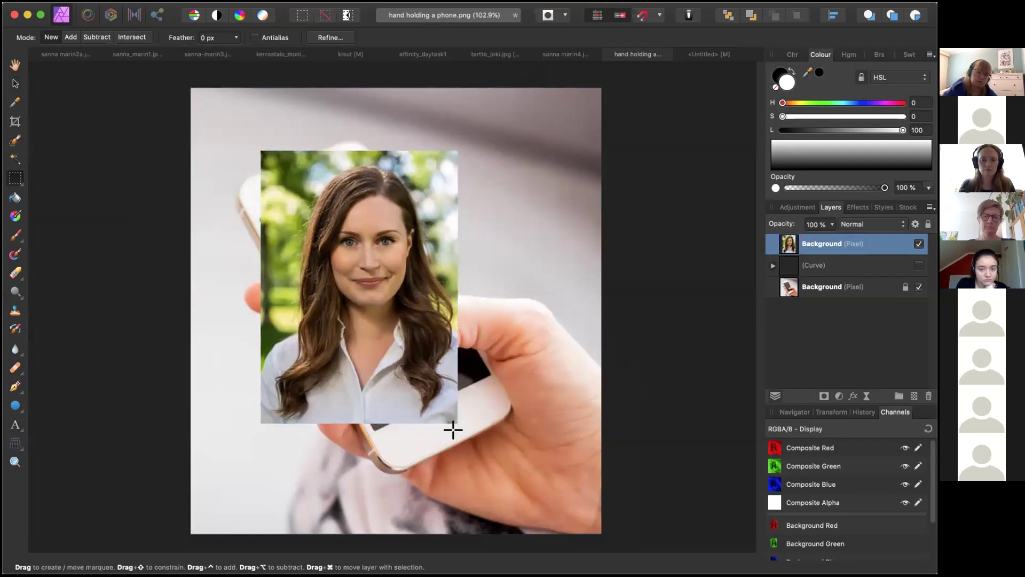
# Step: Rotate the narrowed portrait counterclockwise to match the tilt of the phone
pyautogui.click(15, 84)
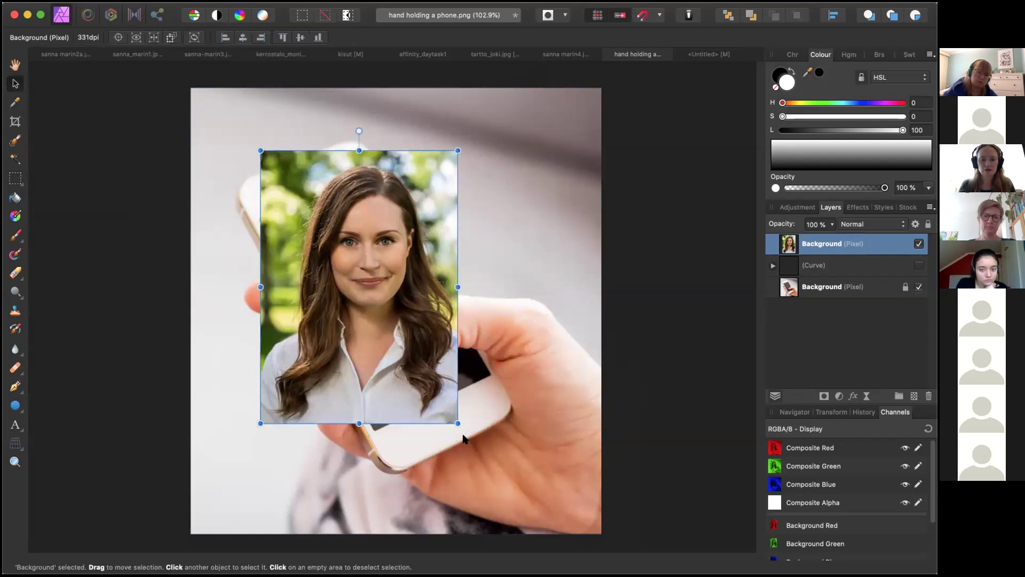
pyautogui.moveTo(456, 426); pyautogui.dragTo(520, 370)
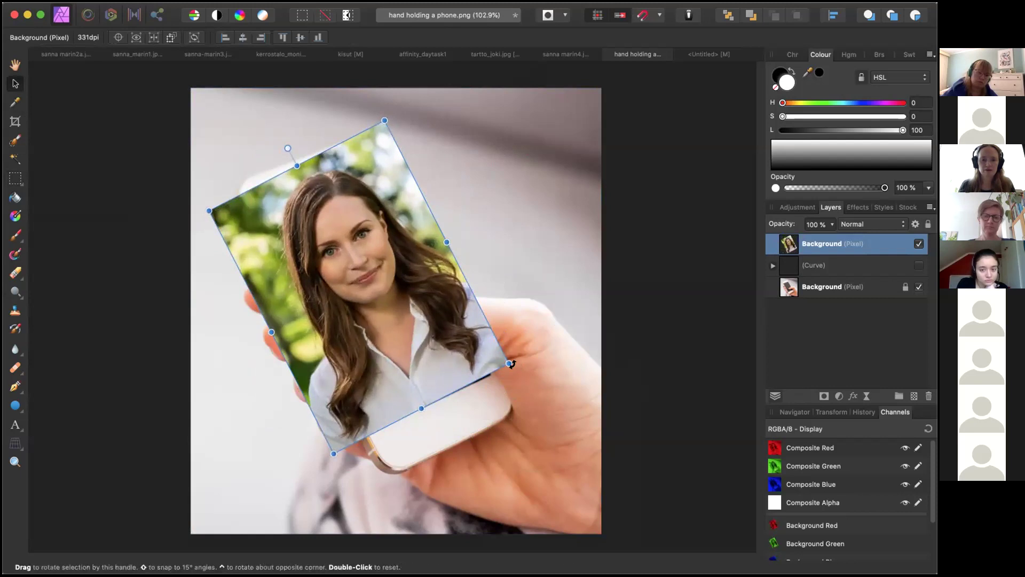
pyautogui.moveTo(511, 364); pyautogui.dragTo(508, 366)
# Step: Move the tilted portrait right over the phone, aligning its upper and lower edges with the ends of the phone's screen
pyautogui.moveTo(414, 321); pyautogui.dragTo(435, 336)
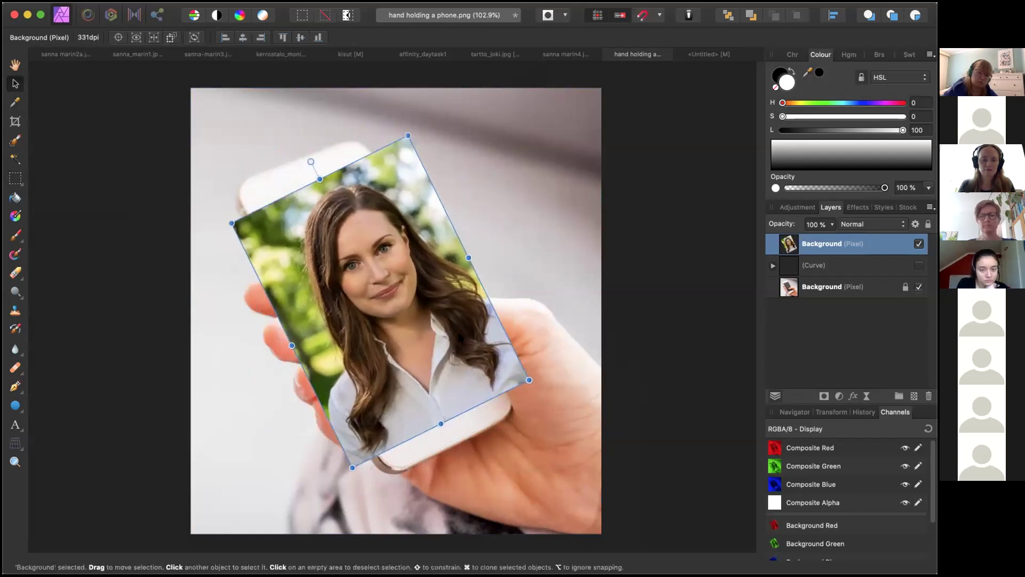
pyautogui.hotkey('shift', 'Right')
pyautogui.hotkey('shift', 'Right')
pyautogui.hotkey('shift', 'Right')
pyautogui.hotkey('shift', 'Up')
pyautogui.hotkey('shift', 'Up')
pyautogui.hotkey('shift', 'Right')
pyautogui.hotkey('shift', 'Right')
pyautogui.hotkey('shift', 'Right')
pyautogui.hotkey('shift', 'Up')
pyautogui.moveTo(467, 318); pyautogui.dragTo(473, 319)
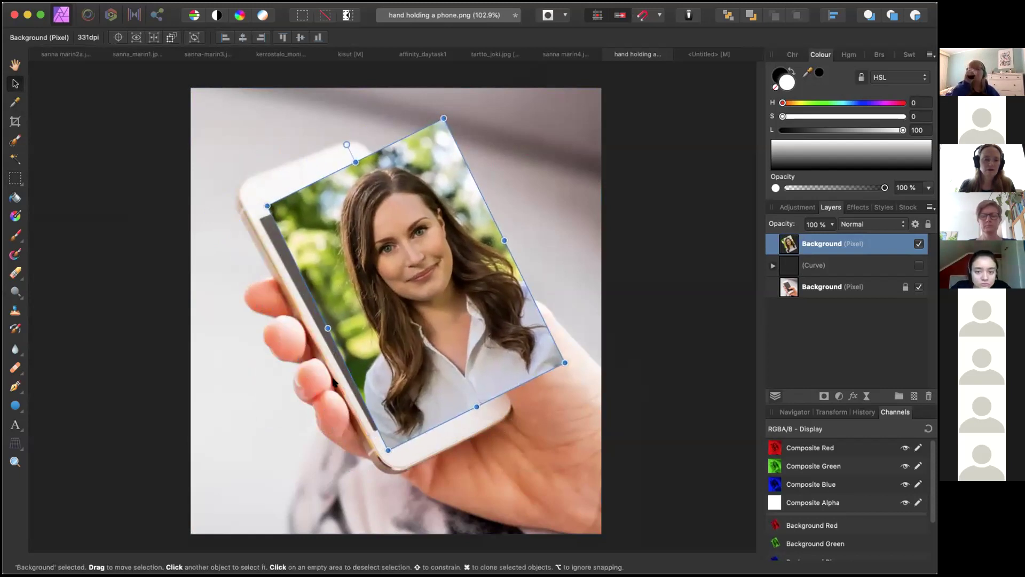
# Step: Warp the portrait with the Perspective Tool in a single plane, fitting its four corners to the phone's screen corners, and apply it
pyautogui.click(16, 442)
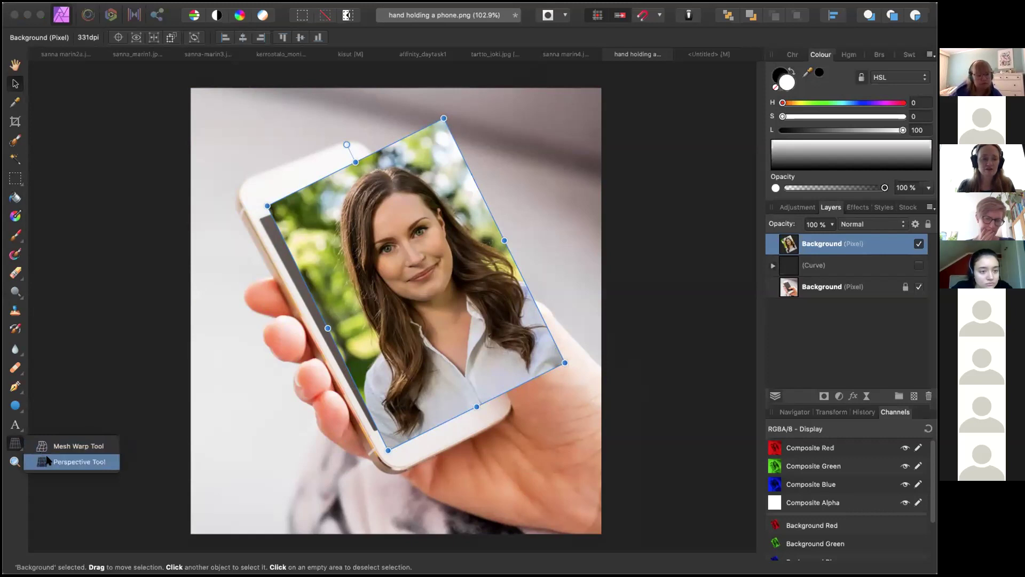
pyautogui.click(76, 458)
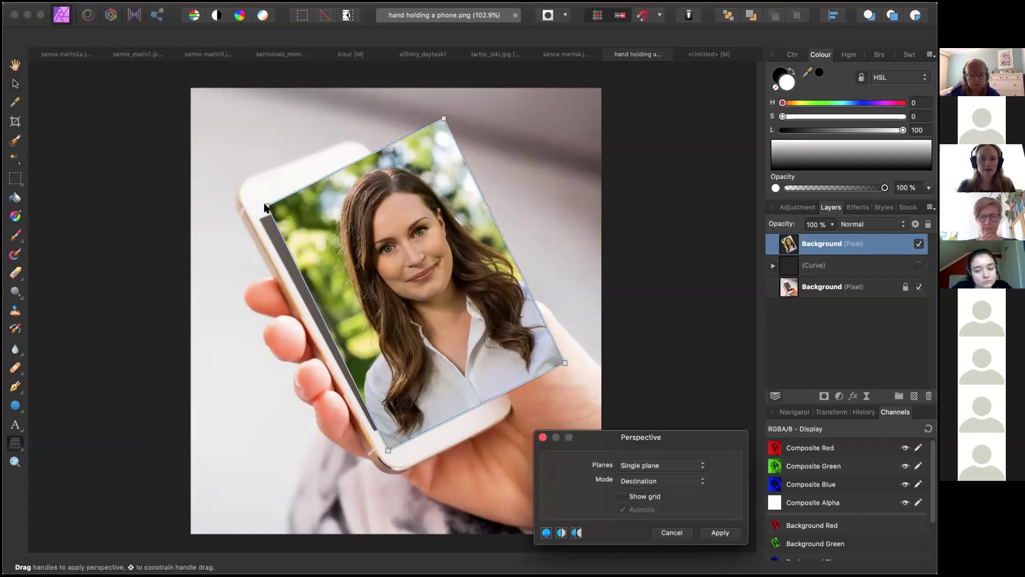
pyautogui.moveTo(263, 206); pyautogui.dragTo(260, 220)
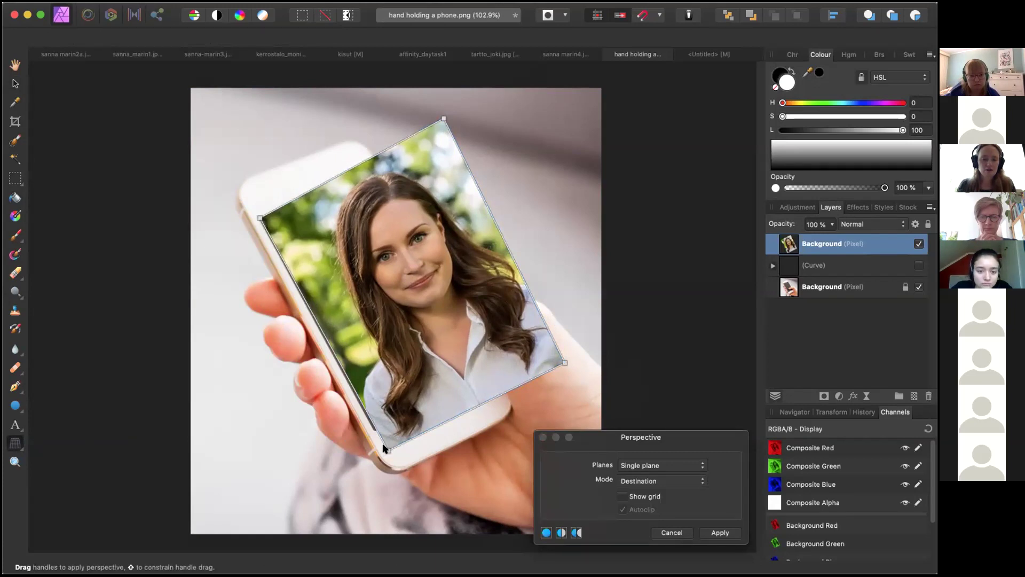
pyautogui.moveTo(382, 443); pyautogui.dragTo(371, 424)
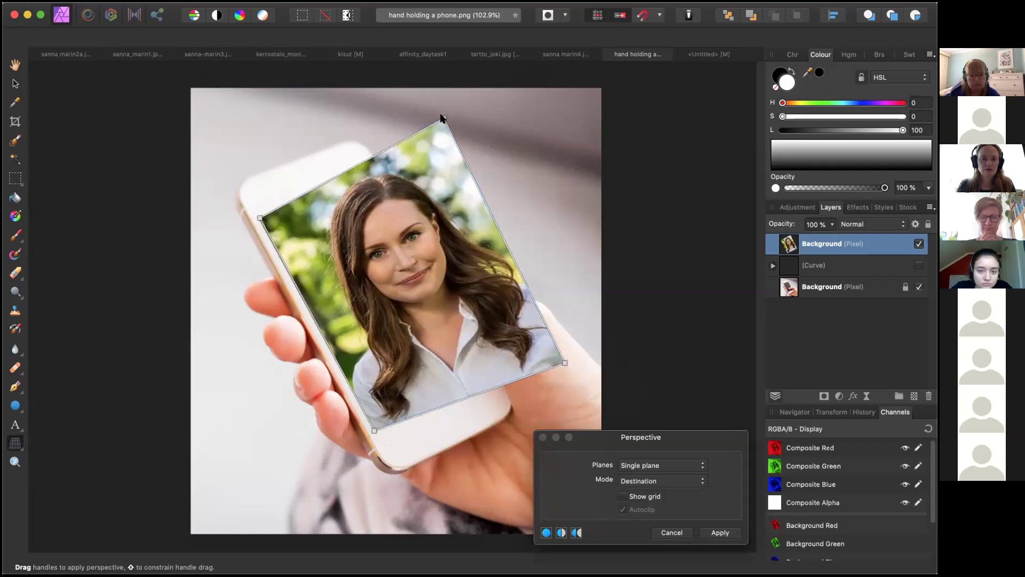
pyautogui.moveTo(441, 116); pyautogui.dragTo(372, 173)
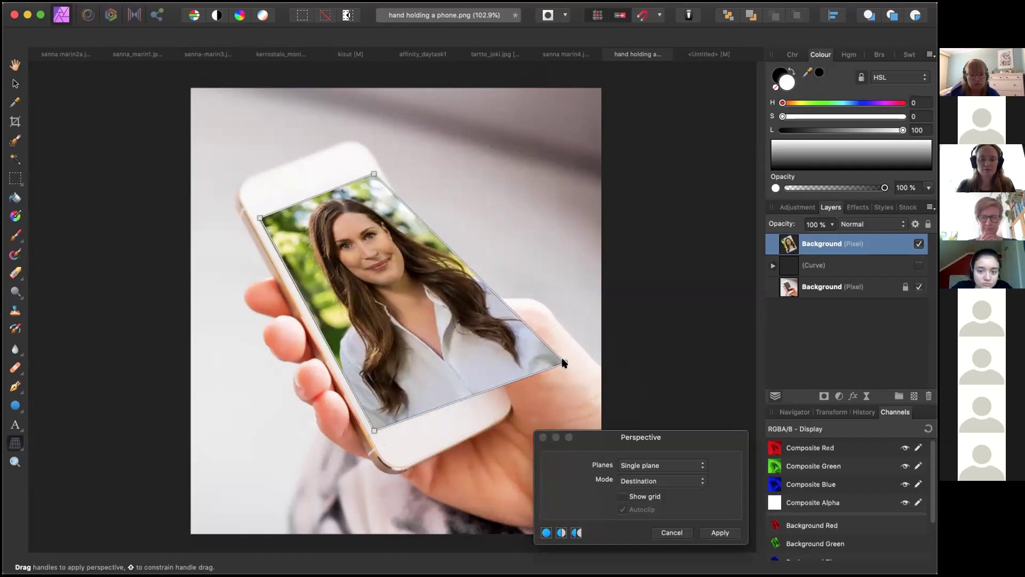
pyautogui.moveTo(563, 363); pyautogui.dragTo(489, 376)
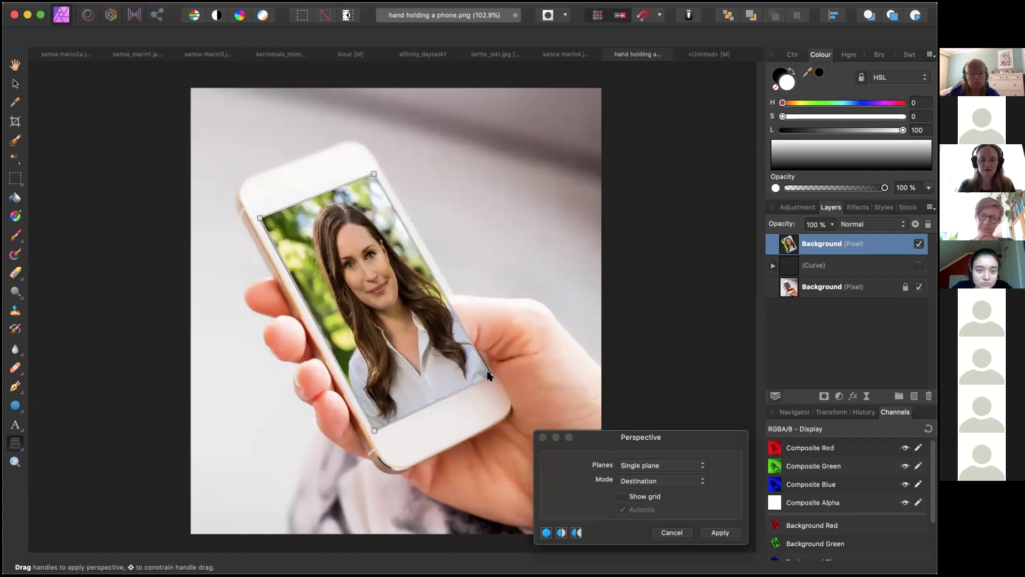
pyautogui.press('v')
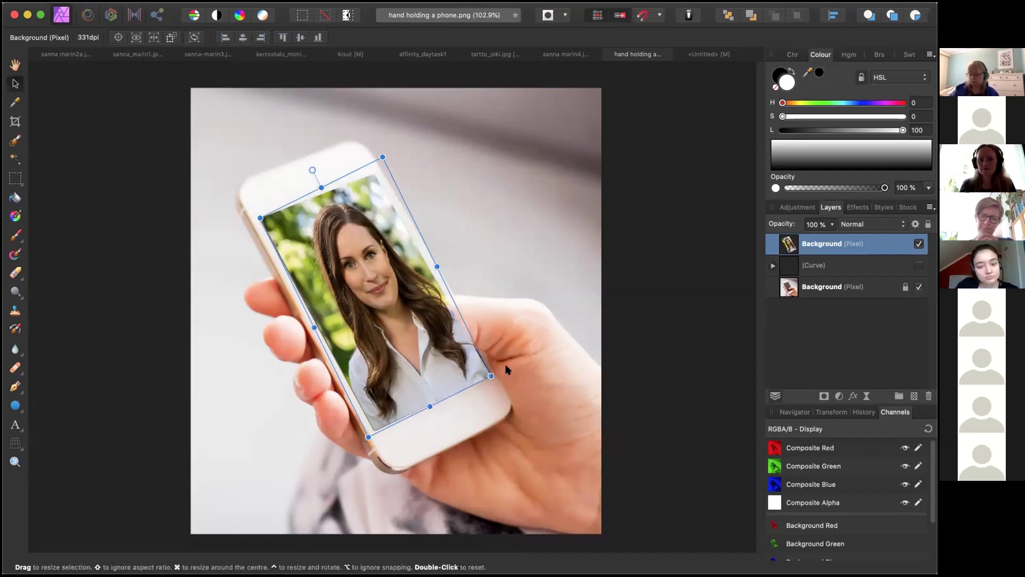
# Step: Show the curve-clipped portrait again, switch the warped portrait off and on to compare both versions, and clear the selection
pyautogui.click(918, 266)
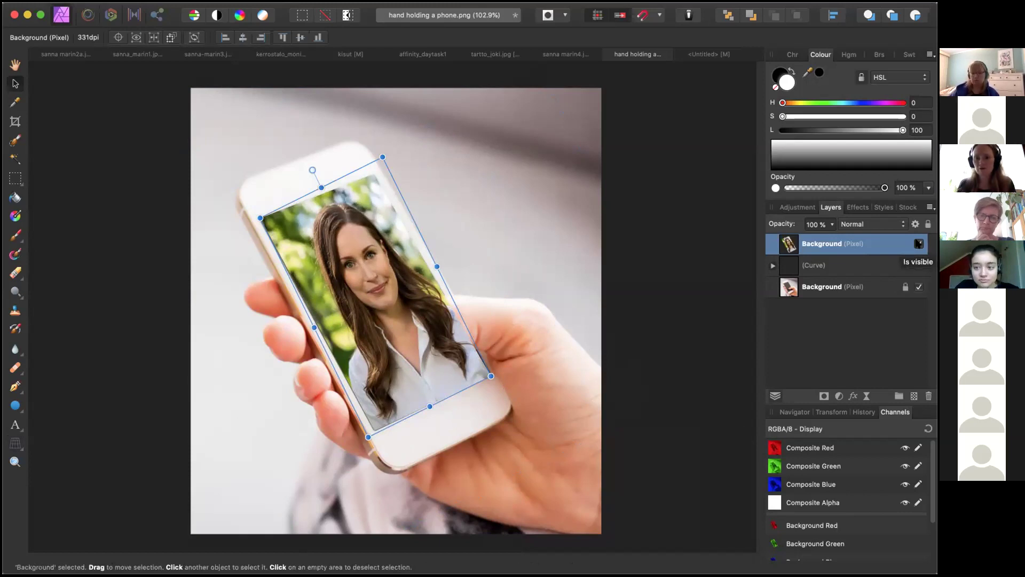
pyautogui.click(772, 266)
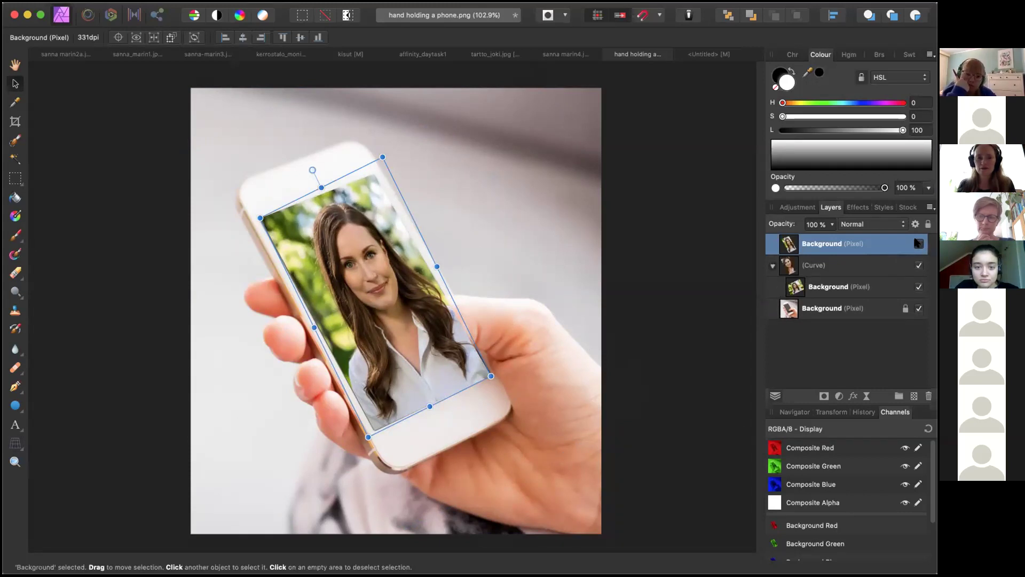
pyautogui.click(918, 242)
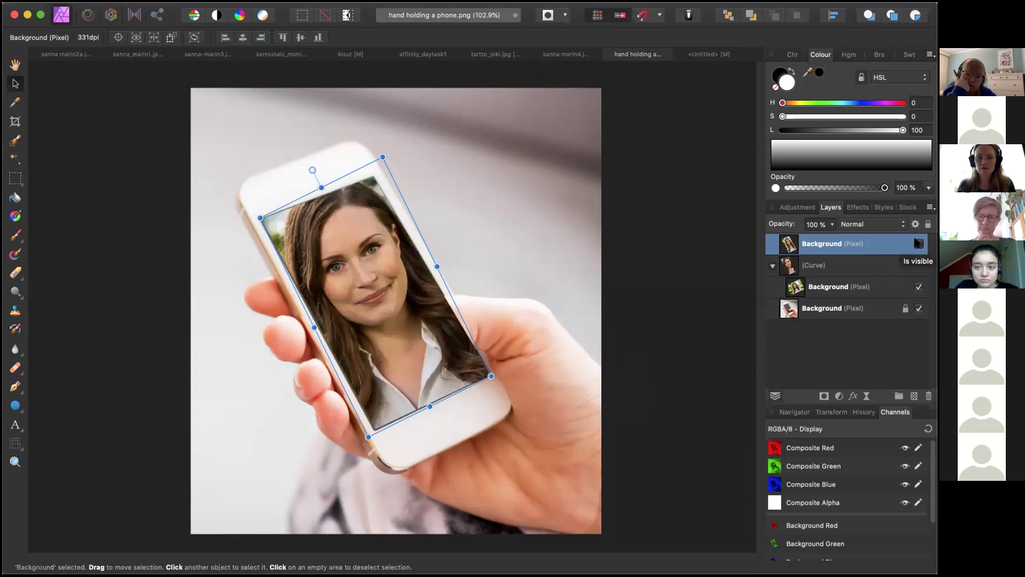
pyautogui.click(917, 242)
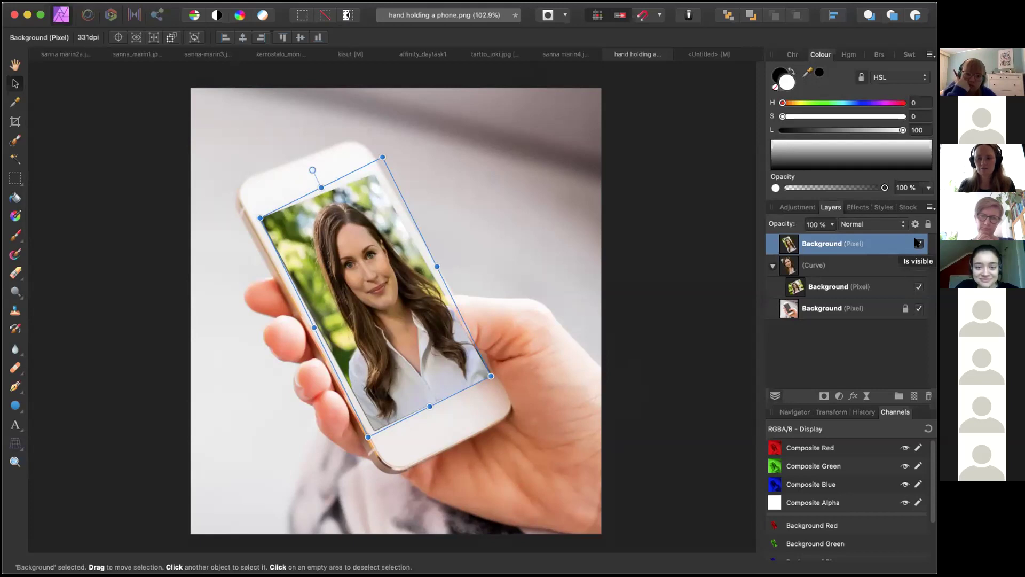
pyautogui.click(772, 265)
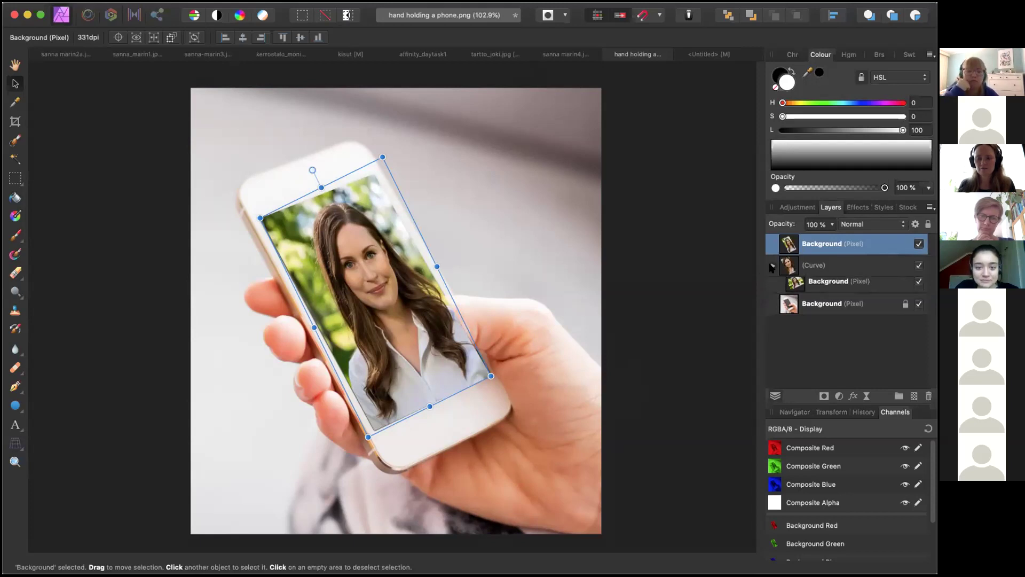
pyautogui.click(828, 354)
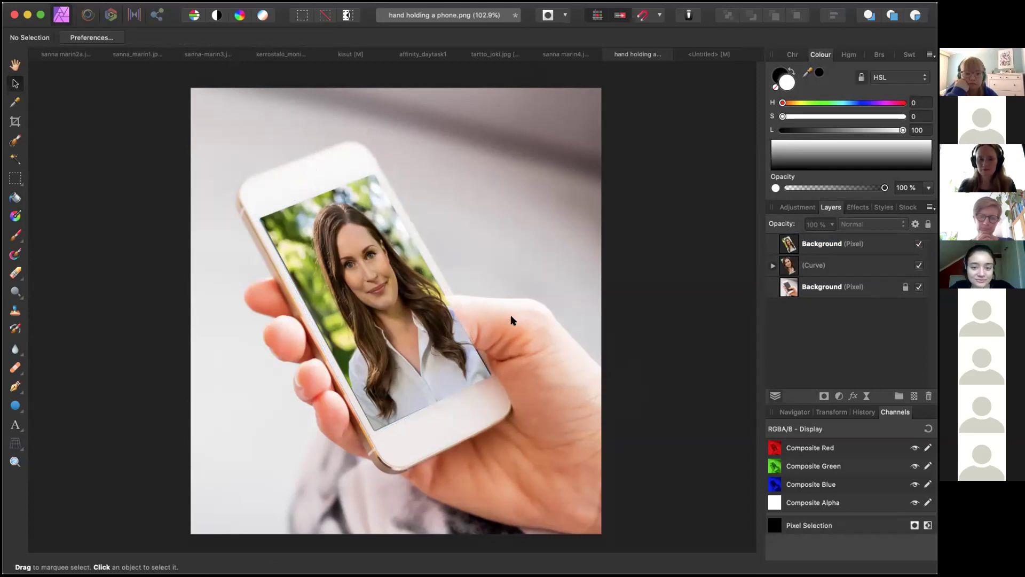
# Step: Duplicate the locked phone photo layer and move the copy to the top of the layer stack
pyautogui.click(862, 287)
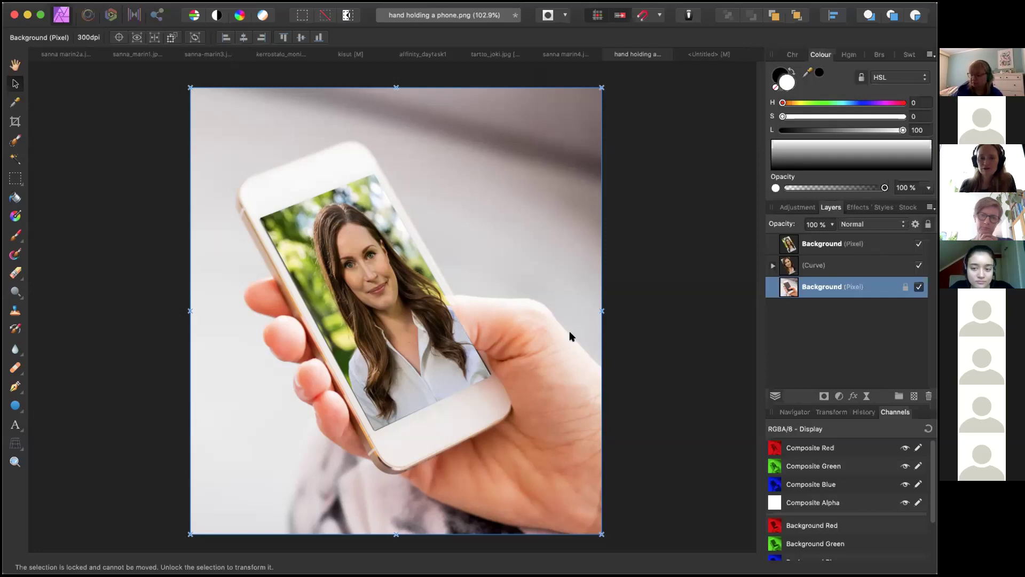
pyautogui.rightClick(830, 291)
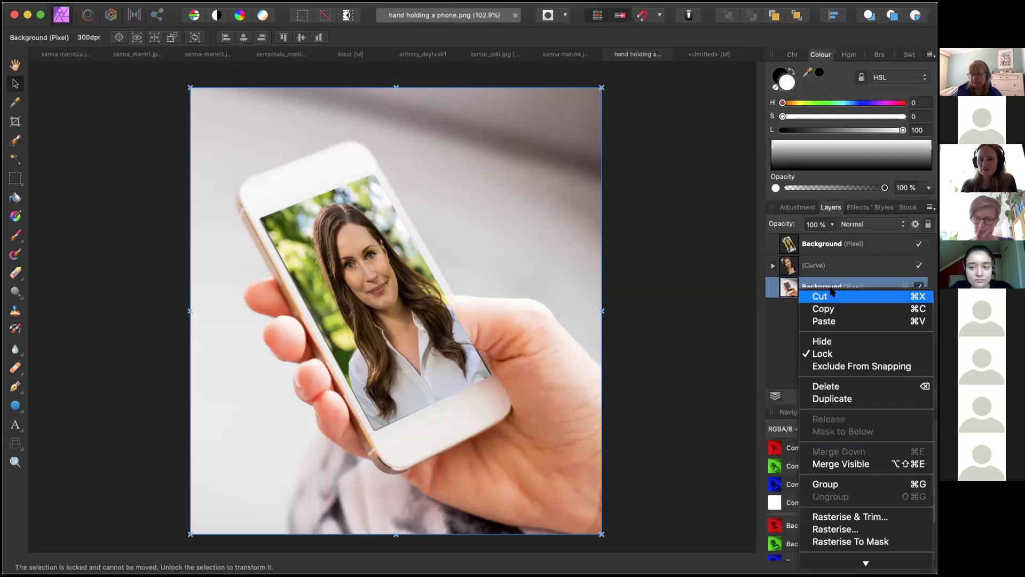
pyautogui.click(849, 398)
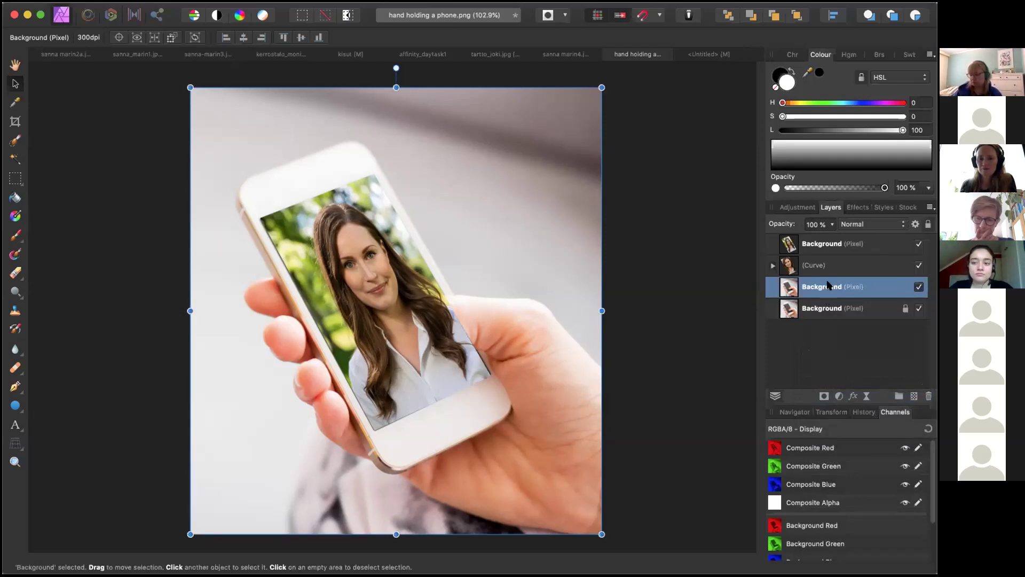
pyautogui.moveTo(827, 234); pyautogui.dragTo(828, 234)
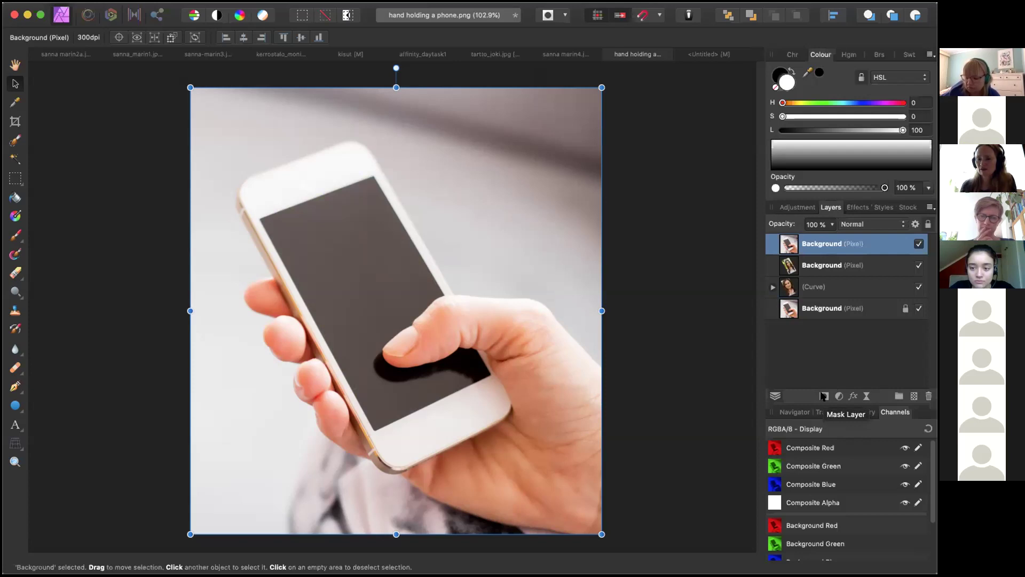
# Step: Add a mask to the top phone photo and prepare black paint with the Basic 128 px round brush
pyautogui.click(824, 396)
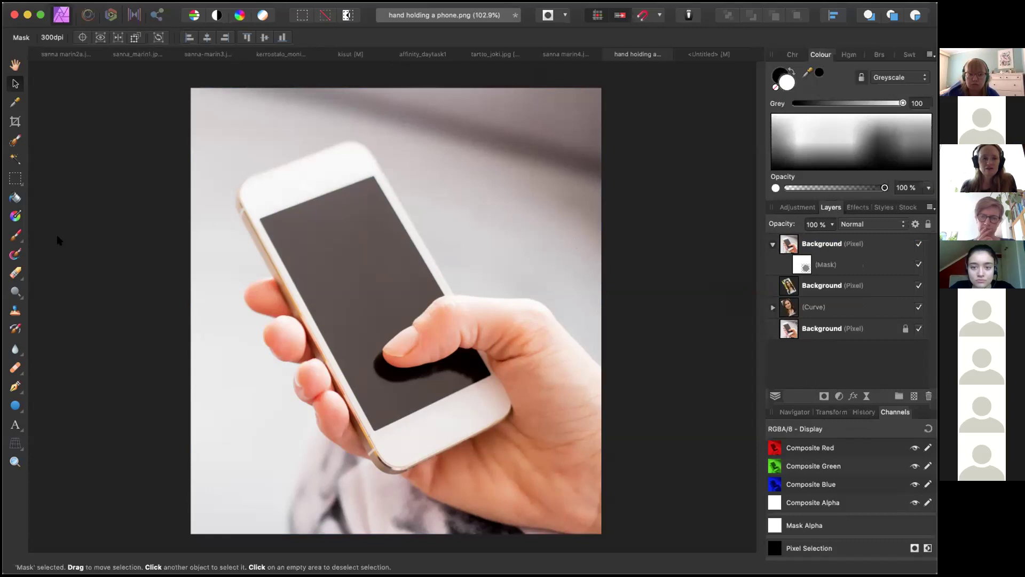
pyautogui.click(15, 235)
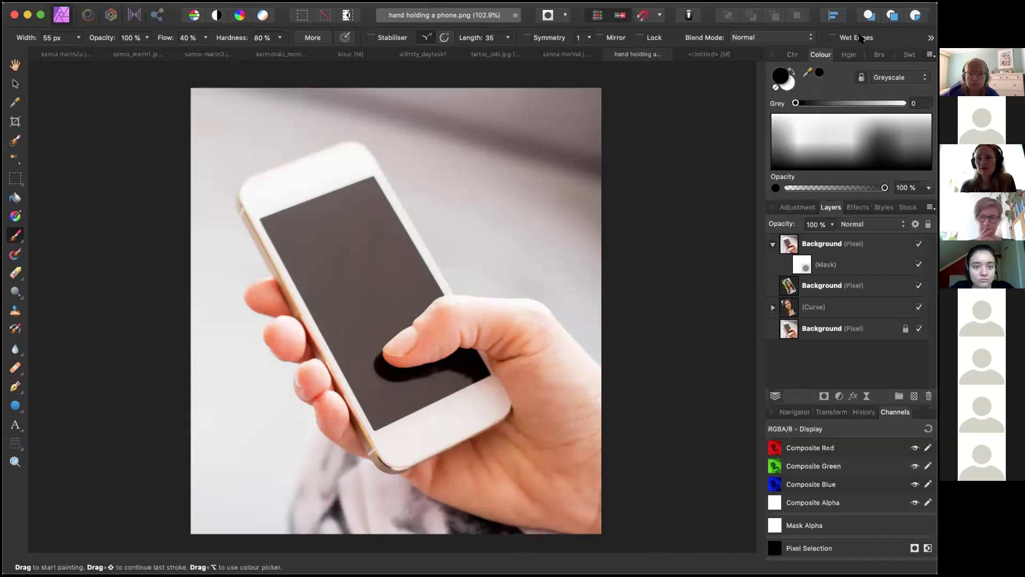
pyautogui.click(876, 54)
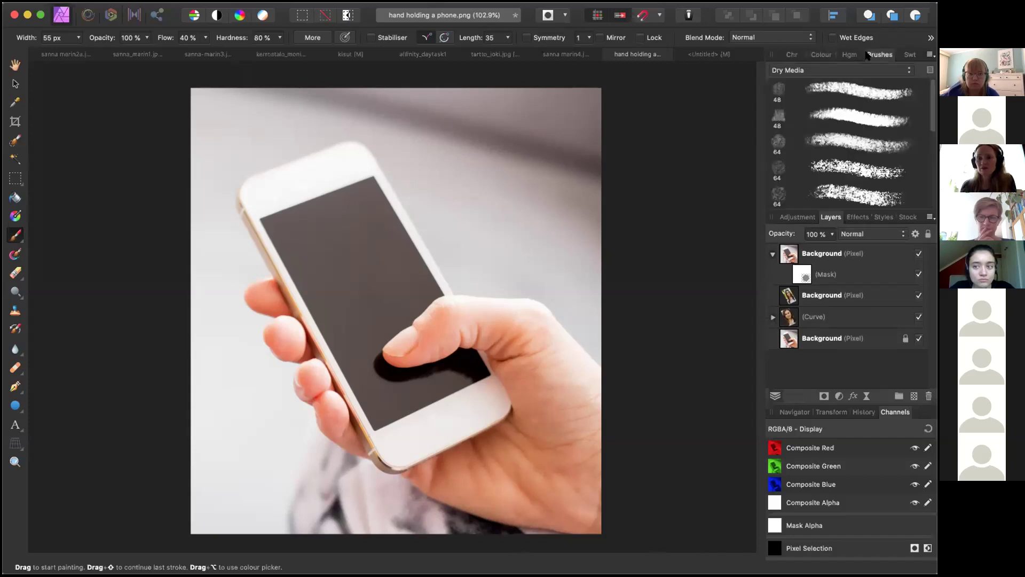
pyautogui.click(907, 70)
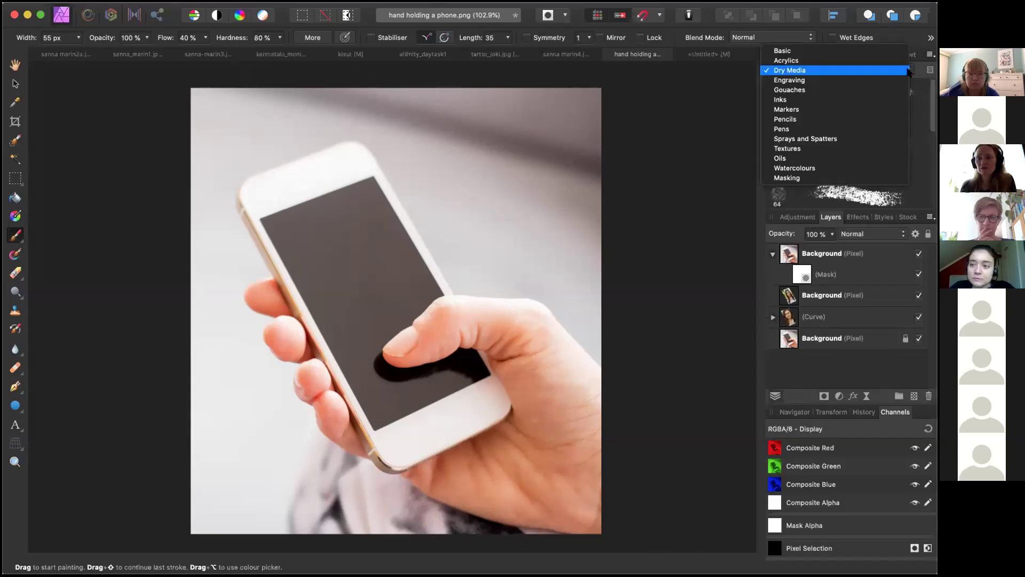
pyautogui.click(851, 51)
pyautogui.scroll(-5, 865, 133)
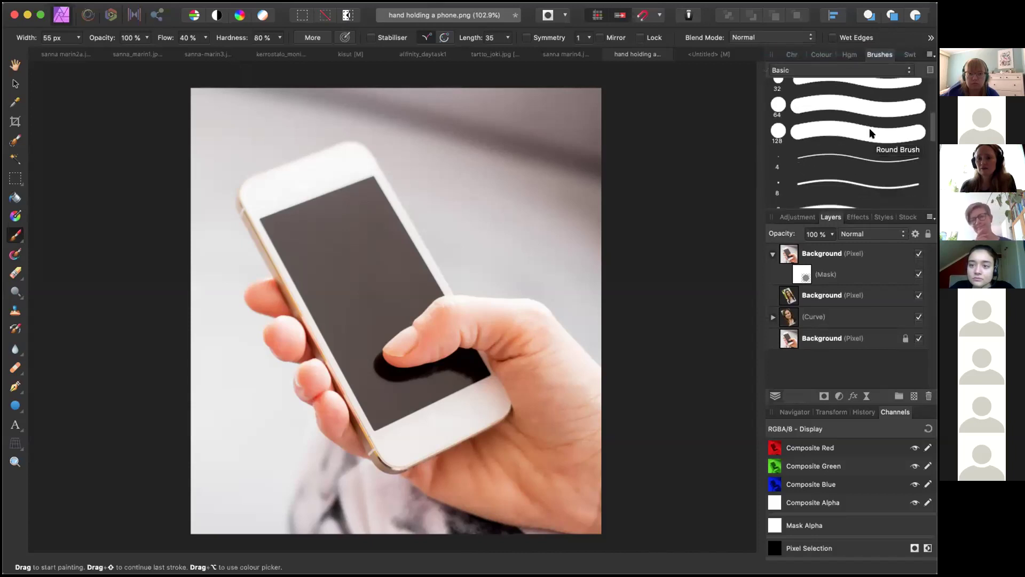
pyautogui.click(870, 133)
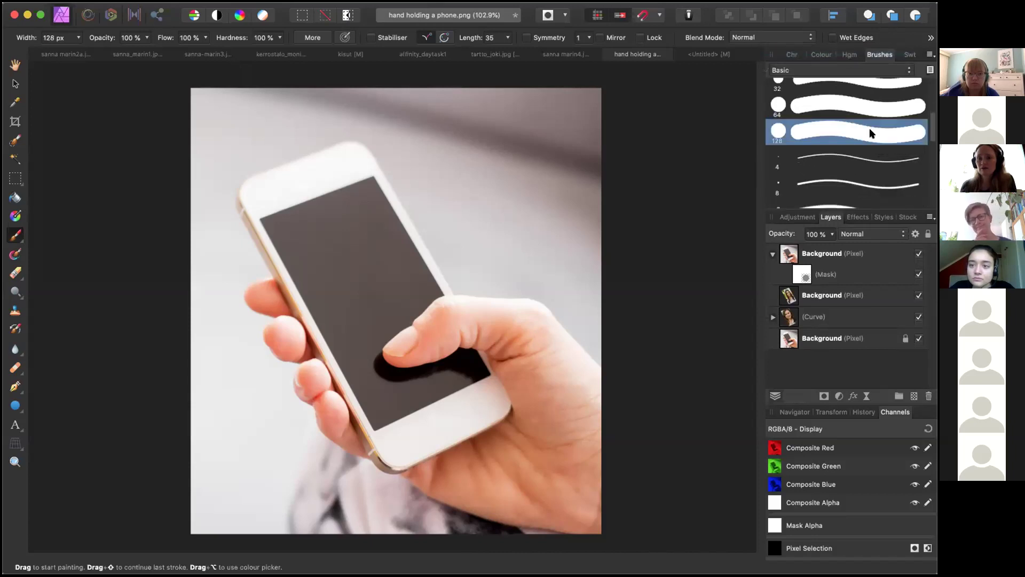
pyautogui.click(819, 54)
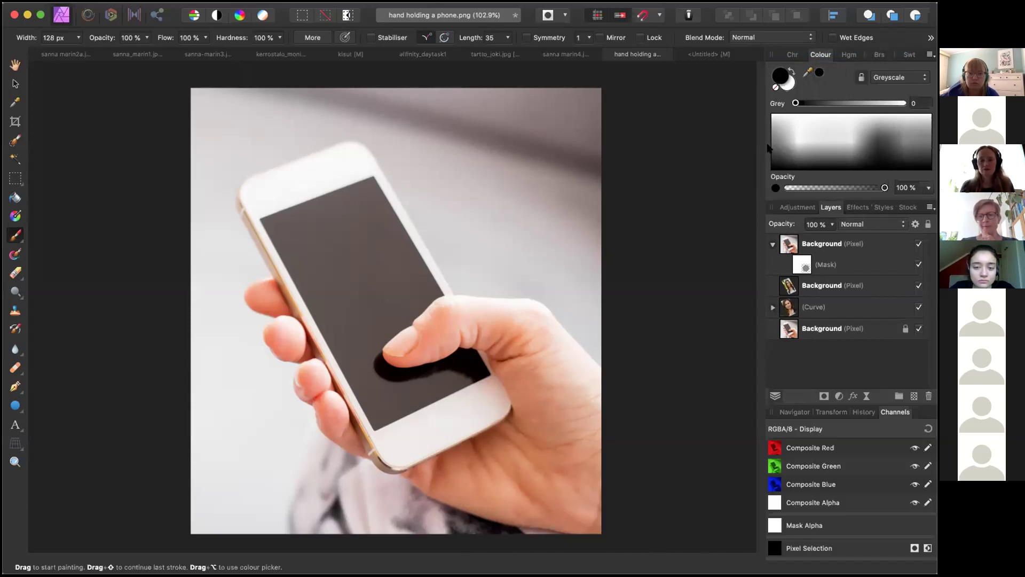
# Step: Try painting black on the mask over the phone's screen and thumb to uncover the portrait, and undo the strokes
pyautogui.click(395, 256)
pyautogui.press('super+z')
pyautogui.moveTo(366, 271)
pyautogui.mouseDown()
pyautogui.moveTo(339, 248)
pyautogui.moveTo(358, 277)
pyautogui.moveTo(372, 245)
pyautogui.moveTo(348, 224)
pyautogui.moveTo(320, 245)
pyautogui.moveTo(359, 293)
pyautogui.moveTo(394, 298)
pyautogui.moveTo(406, 267)
pyautogui.moveTo(355, 224)
pyautogui.moveTo(302, 224)
pyautogui.moveTo(299, 269)
pyautogui.moveTo(334, 307)
pyautogui.moveTo(379, 292)
pyautogui.moveTo(371, 315)
pyautogui.moveTo(386, 286)
pyautogui.moveTo(373, 252)
pyautogui.moveTo(354, 231)
pyautogui.moveTo(361, 287)
pyautogui.moveTo(350, 310)
pyautogui.moveTo(314, 245)
pyautogui.moveTo(347, 214)
pyautogui.moveTo(312, 234)
pyautogui.moveTo(348, 297)
pyautogui.moveTo(392, 297)
pyautogui.moveTo(410, 283)
pyautogui.moveTo(409, 261)
pyautogui.moveTo(385, 240)
pyautogui.moveTo(376, 201)
pyautogui.moveTo(279, 224)
pyautogui.moveTo(258, 210)
pyautogui.moveTo(359, 315)
pyautogui.moveTo(350, 347)
pyautogui.moveTo(370, 375)
pyautogui.moveTo(407, 344)
pyautogui.moveTo(390, 357)
pyautogui.moveTo(380, 334)
pyautogui.mouseUp()
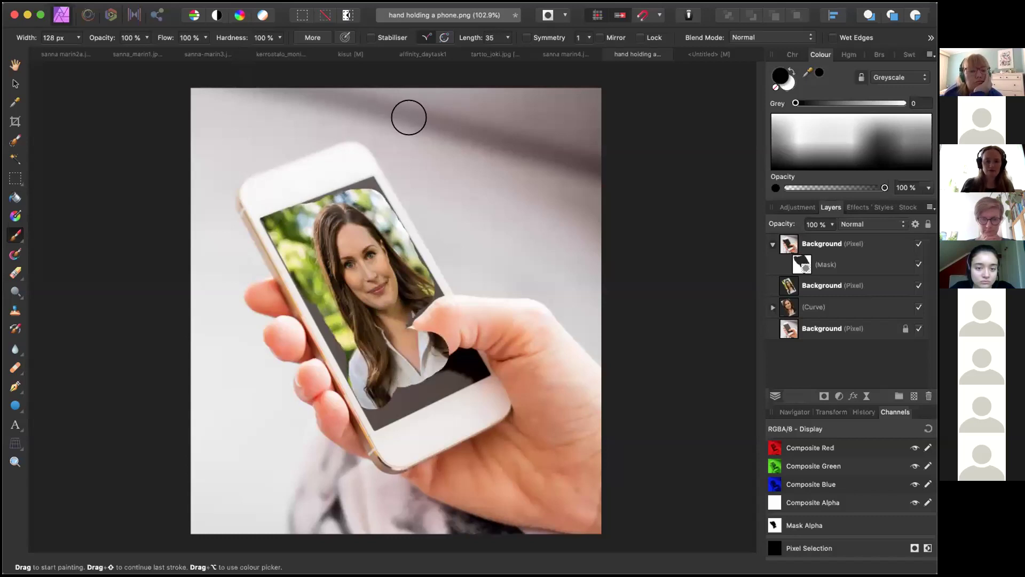
pyautogui.press('super+z')
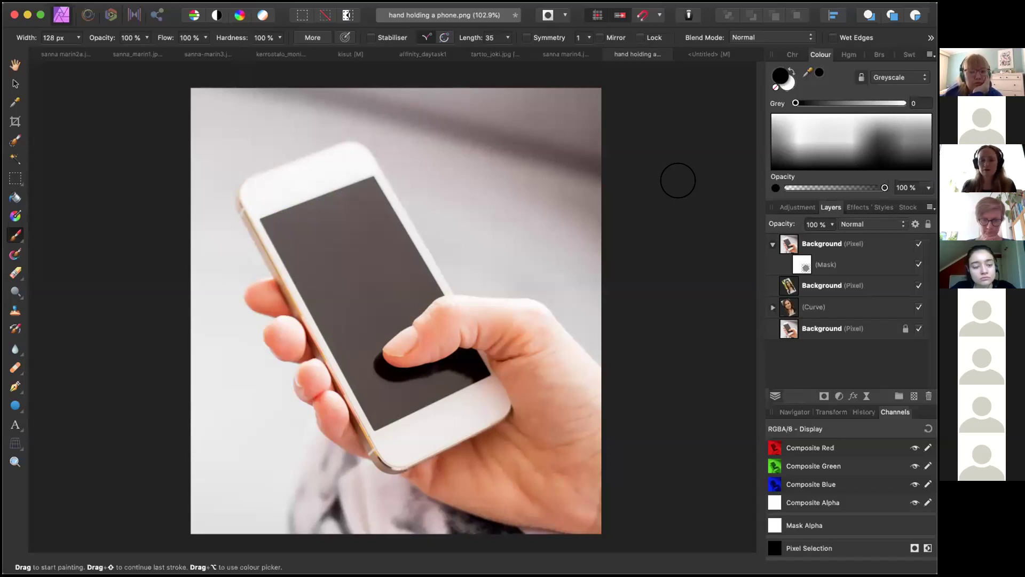
pyautogui.moveTo(412, 327); pyautogui.dragTo(425, 330)
pyautogui.press('super+z')
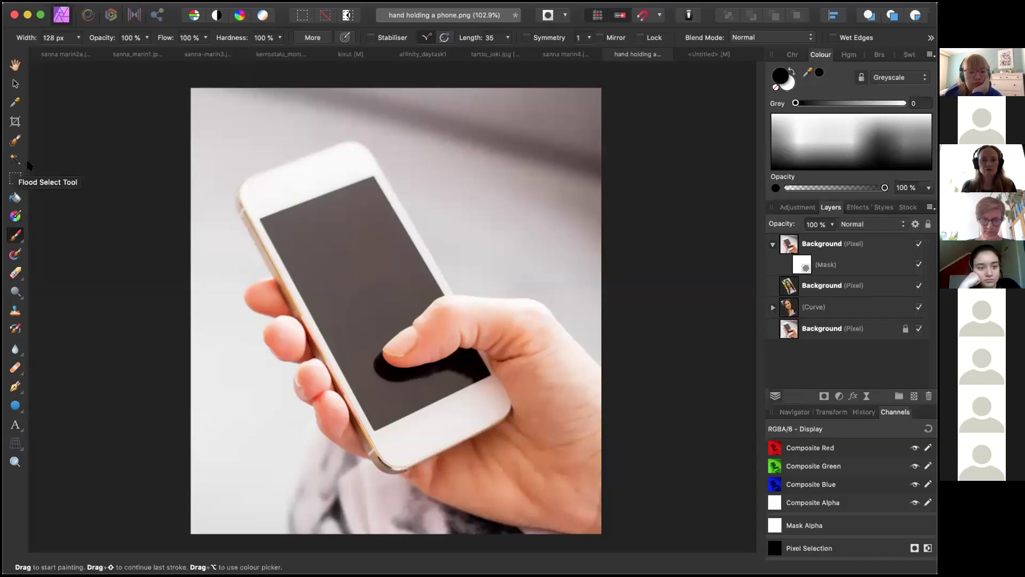
# Step: Hide the mask and select the thumb on the top phone photo with a 34 px Selection Brush that snaps to edges
pyautogui.click(825, 242)
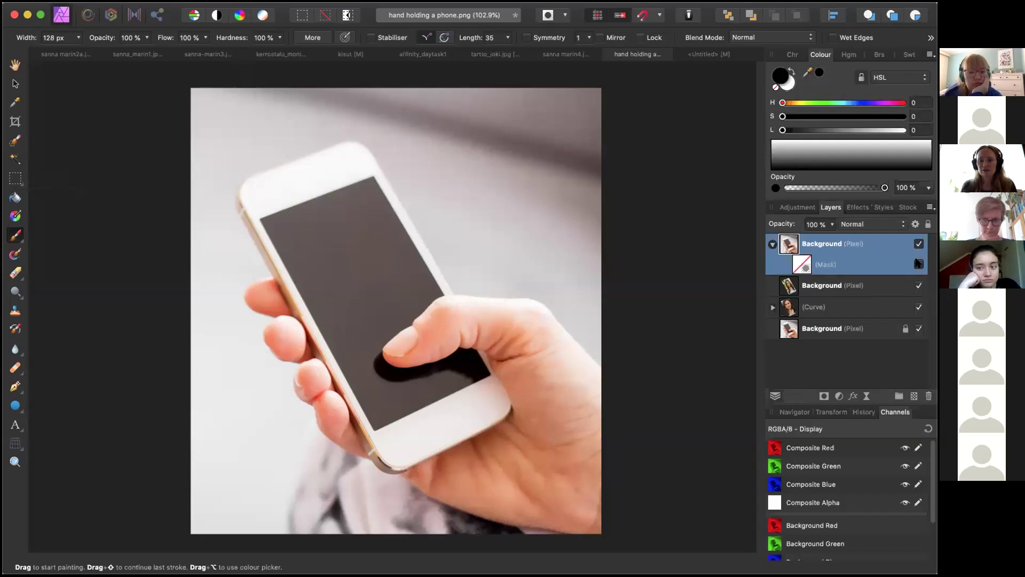
pyautogui.doubleClick(833, 241)
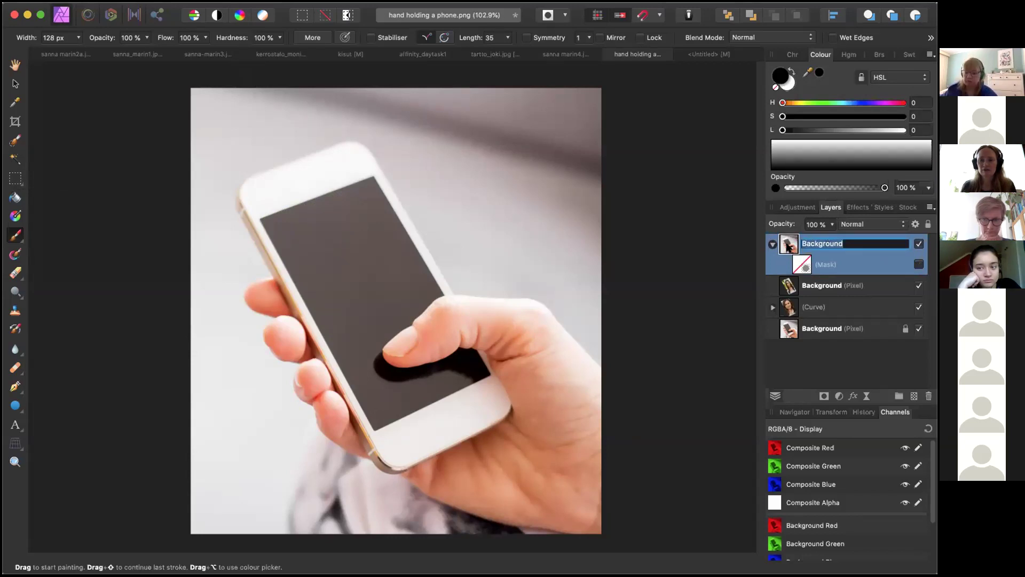
pyautogui.press('Return')
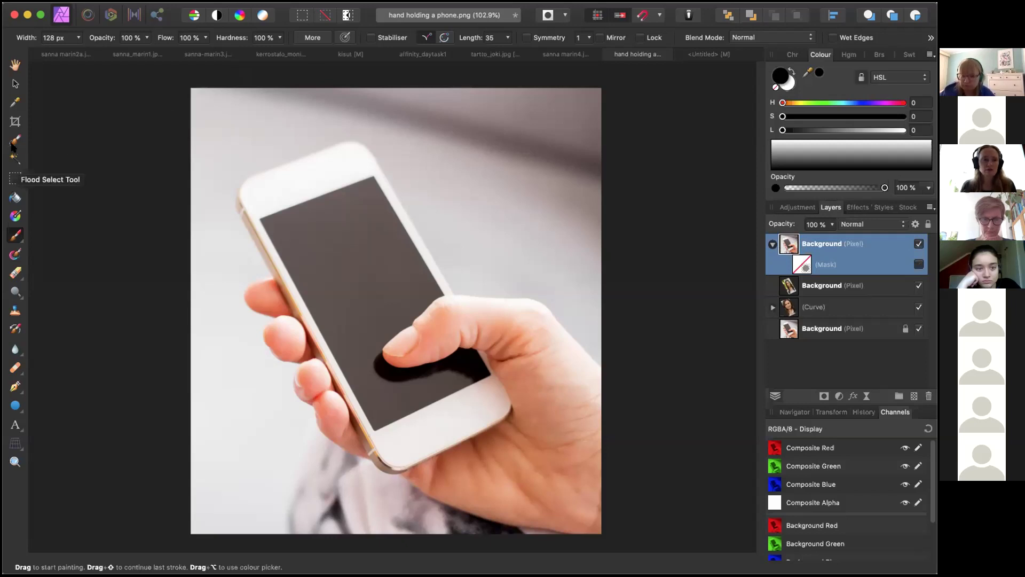
pyautogui.click(13, 143)
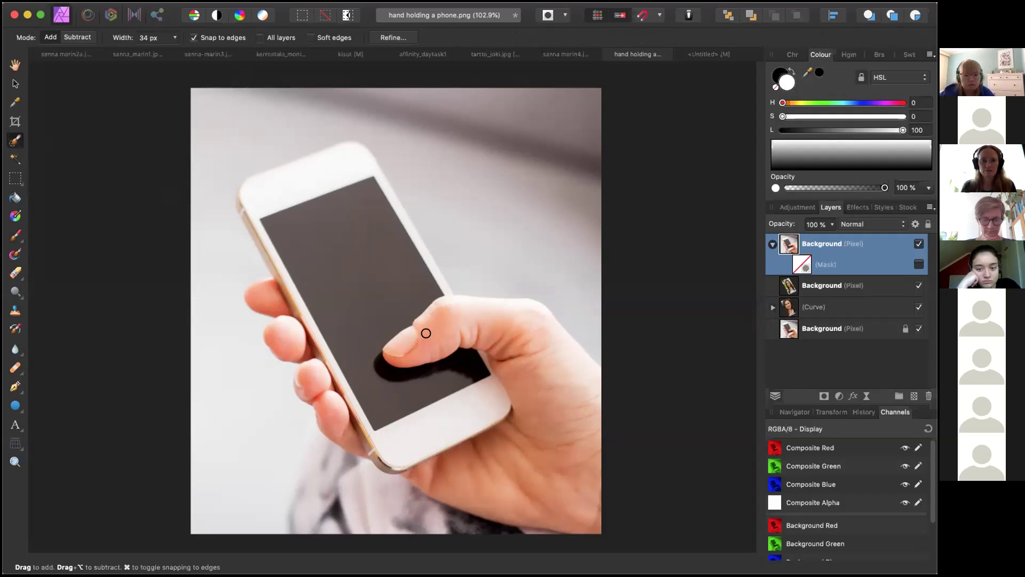
pyautogui.moveTo(424, 327)
pyautogui.mouseDown()
pyautogui.moveTo(466, 332)
pyautogui.moveTo(450, 302)
pyautogui.moveTo(467, 334)
pyautogui.moveTo(482, 337)
pyautogui.mouseUp()
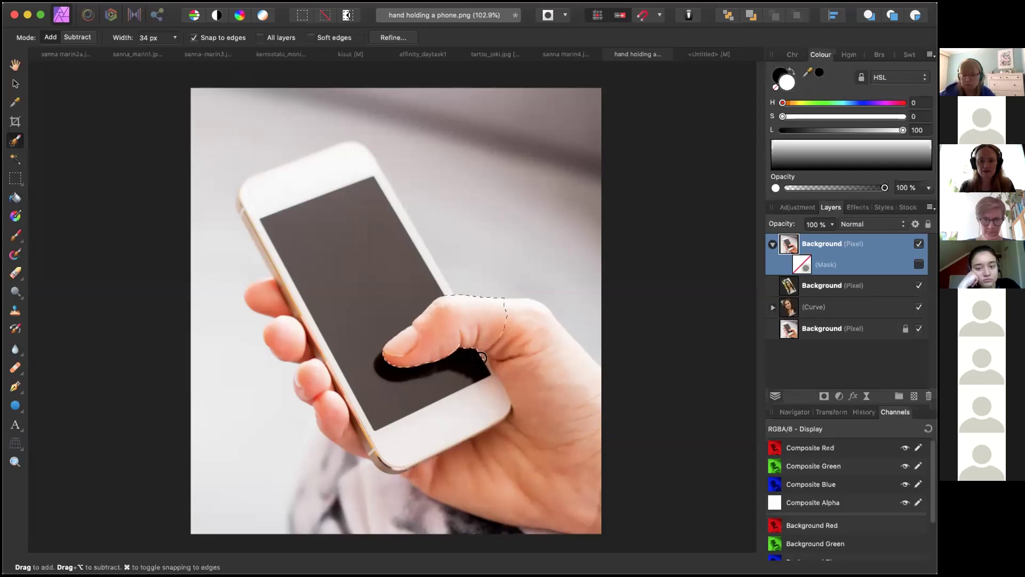
# Step: Invert the pixel selection so it covers everything except the thumb
pyautogui.scroll(3, 481, 357)
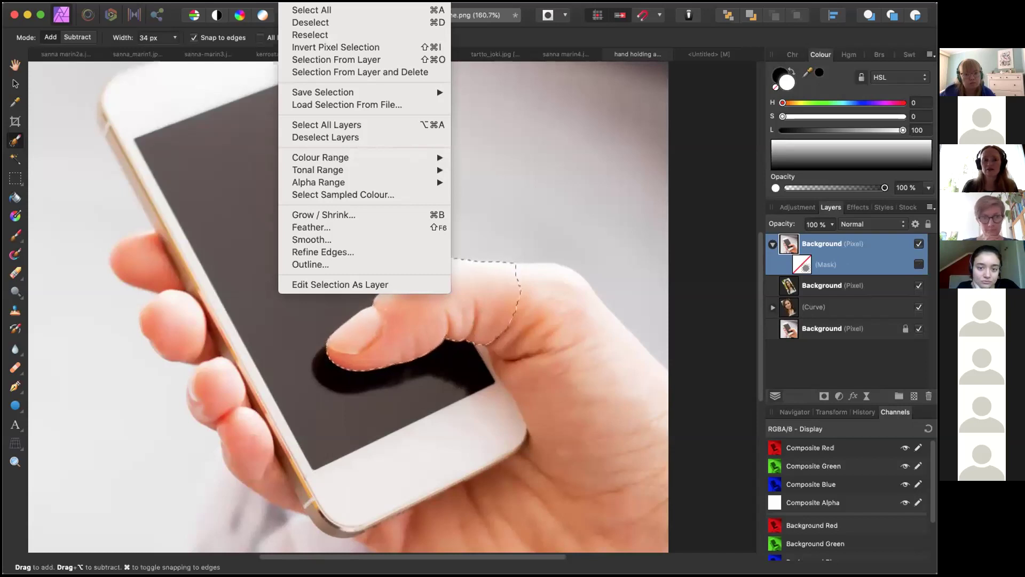
pyautogui.click(303, 47)
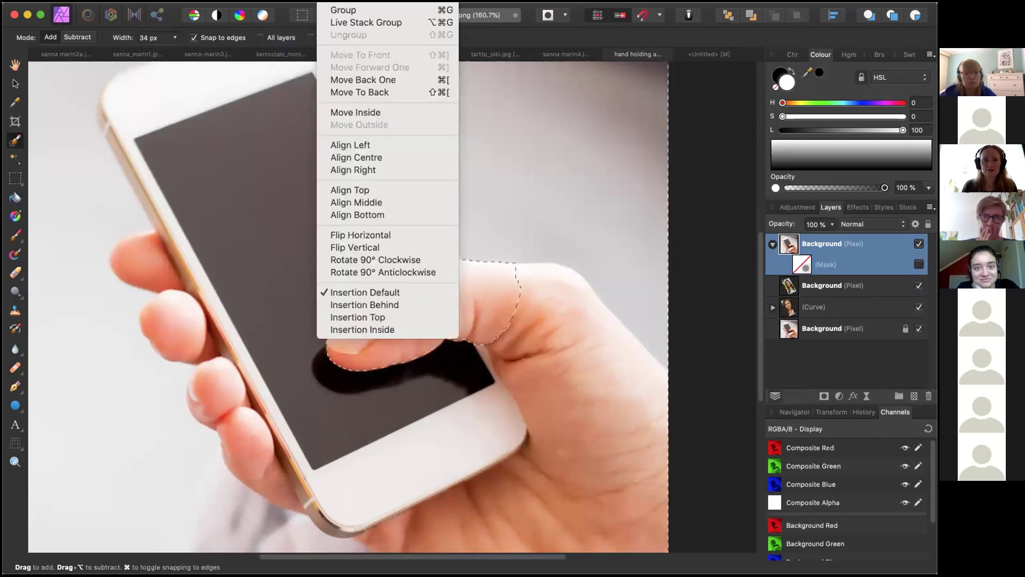
pyautogui.press('Left')
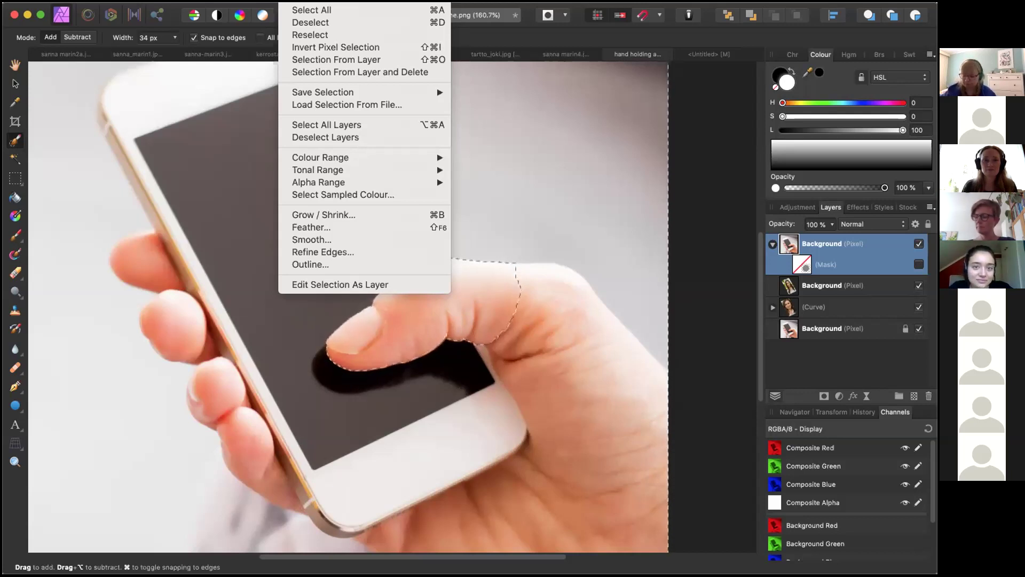
pyautogui.press('Down')
pyautogui.moveTo(307, 95)
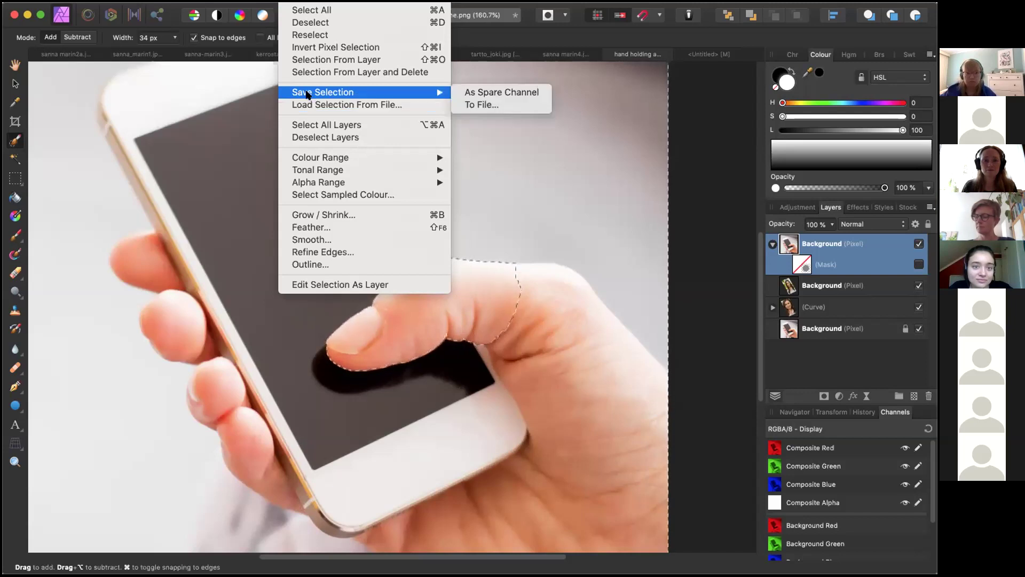
pyautogui.press('Escape')
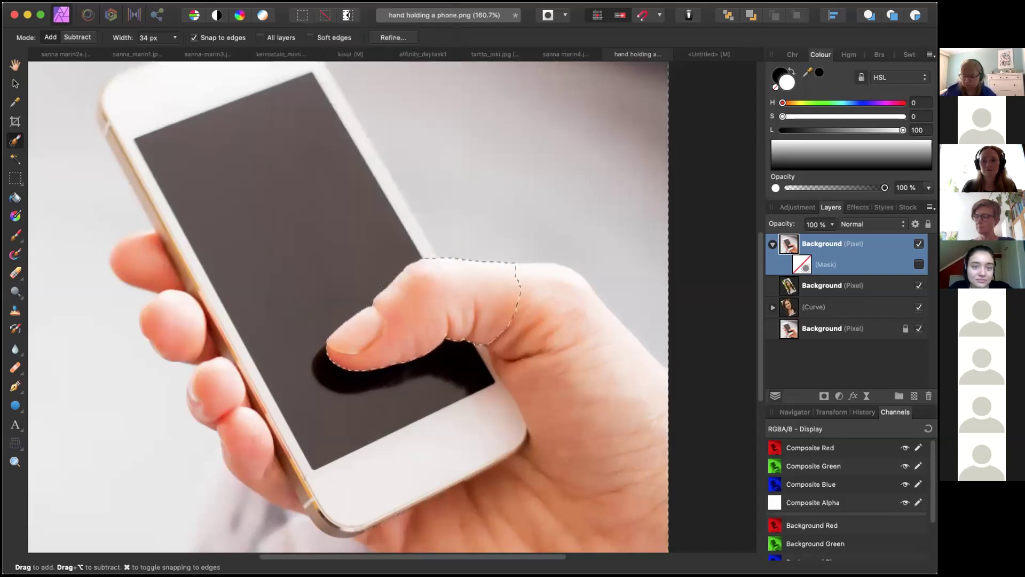
pyautogui.rightClick(830, 265)
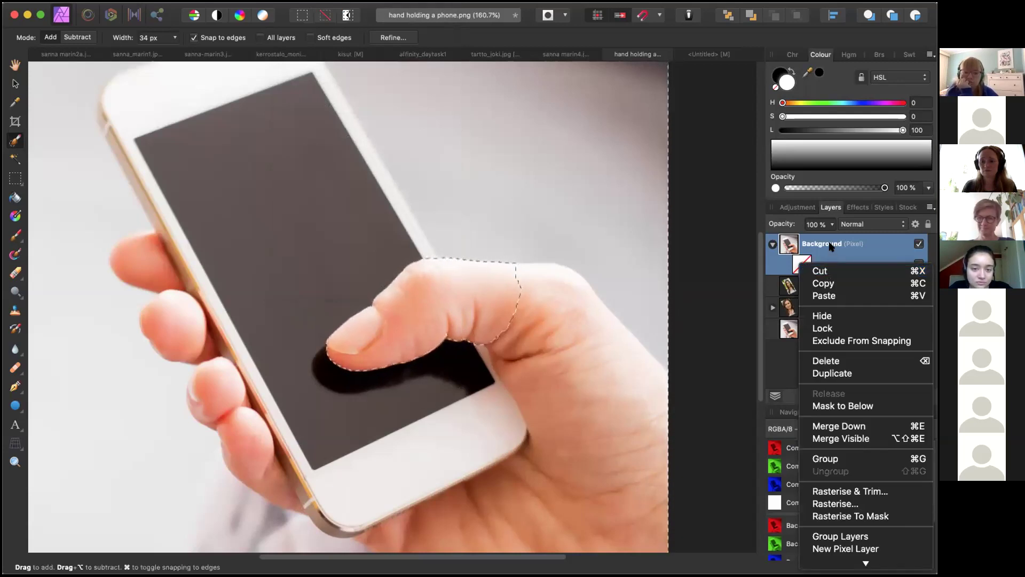
pyautogui.click(831, 246)
pyautogui.doubleClick(830, 245)
pyautogui.rightClick(789, 246)
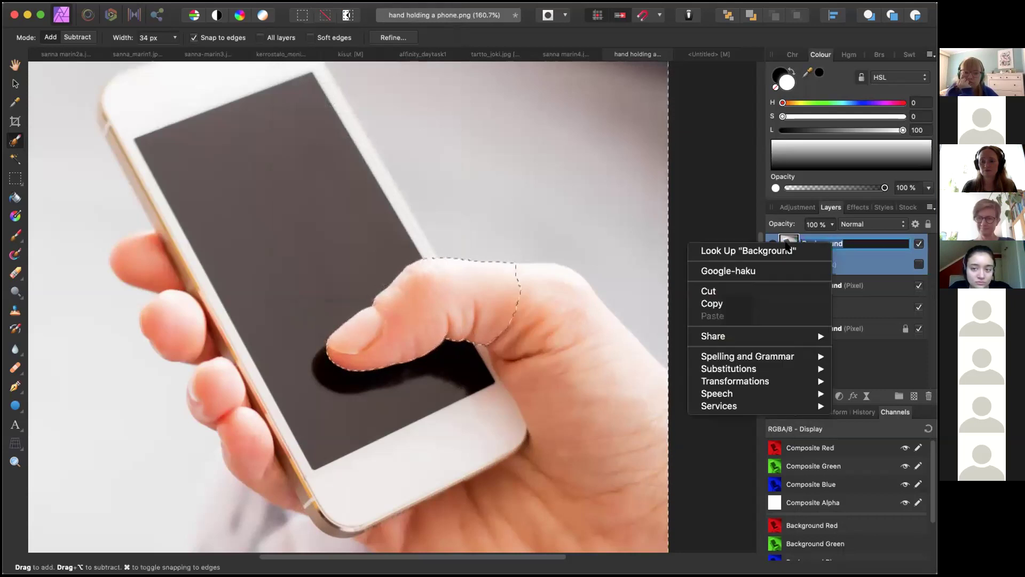
pyautogui.click(789, 247)
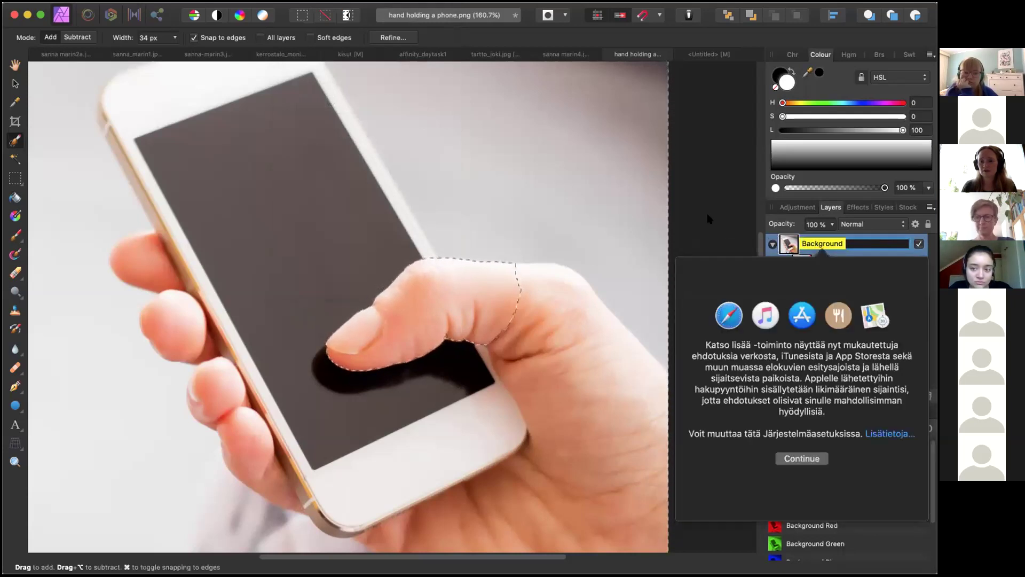
pyautogui.click(786, 246)
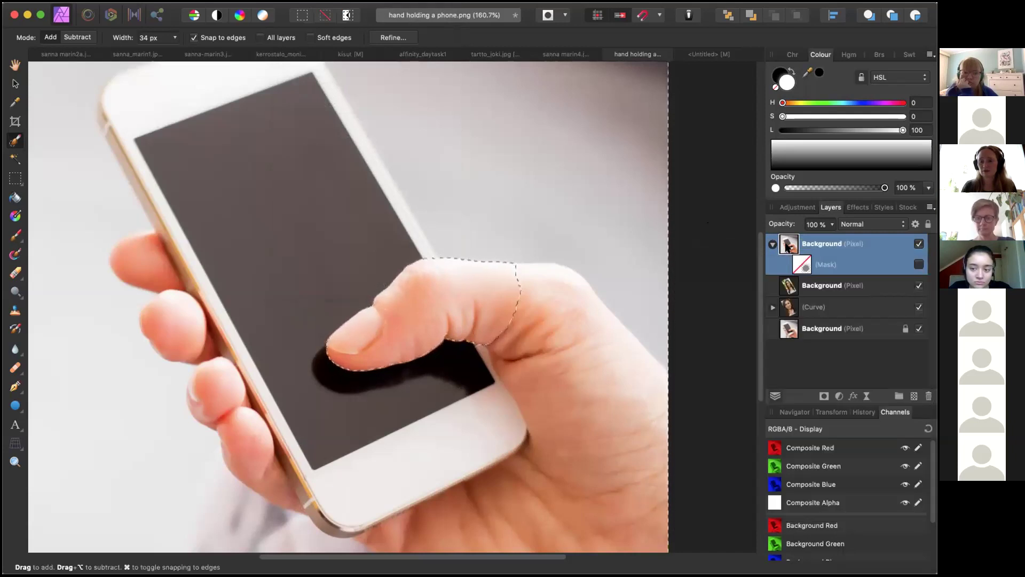
pyautogui.rightClick(785, 246)
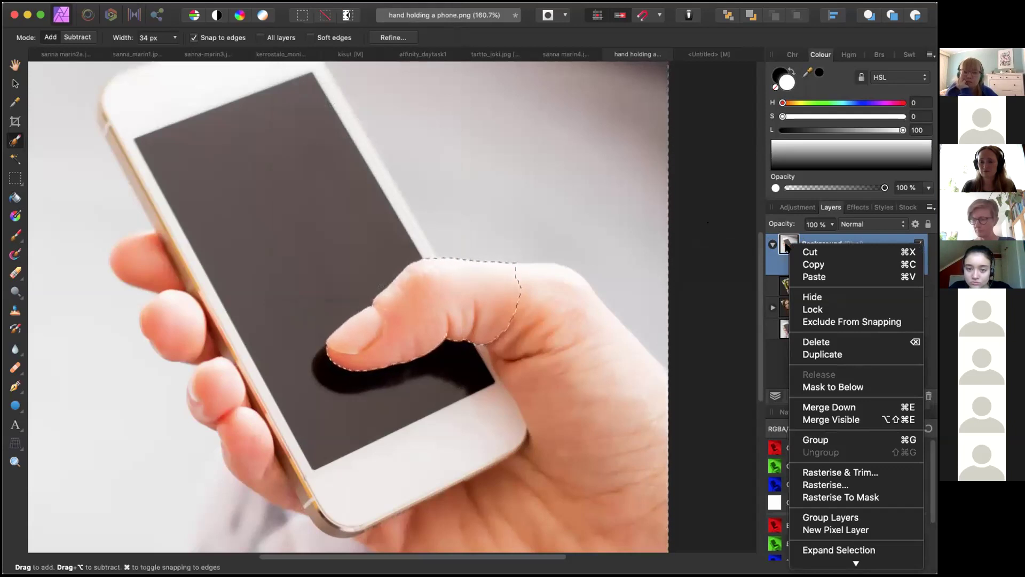
pyautogui.press('Escape')
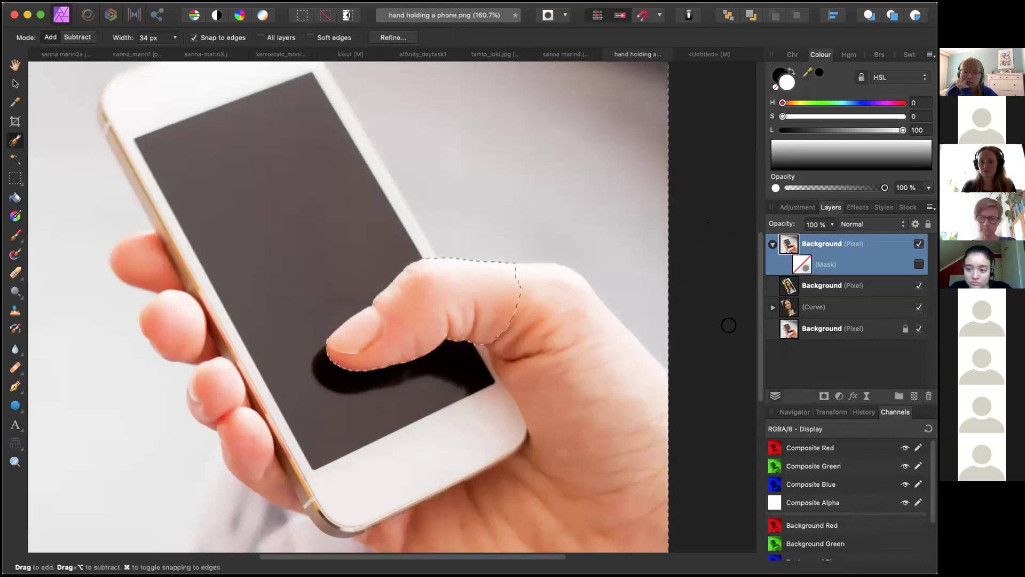
# Step: Try masking the top phone photo with the inverted selection, and undo the mask
pyautogui.click(820, 396)
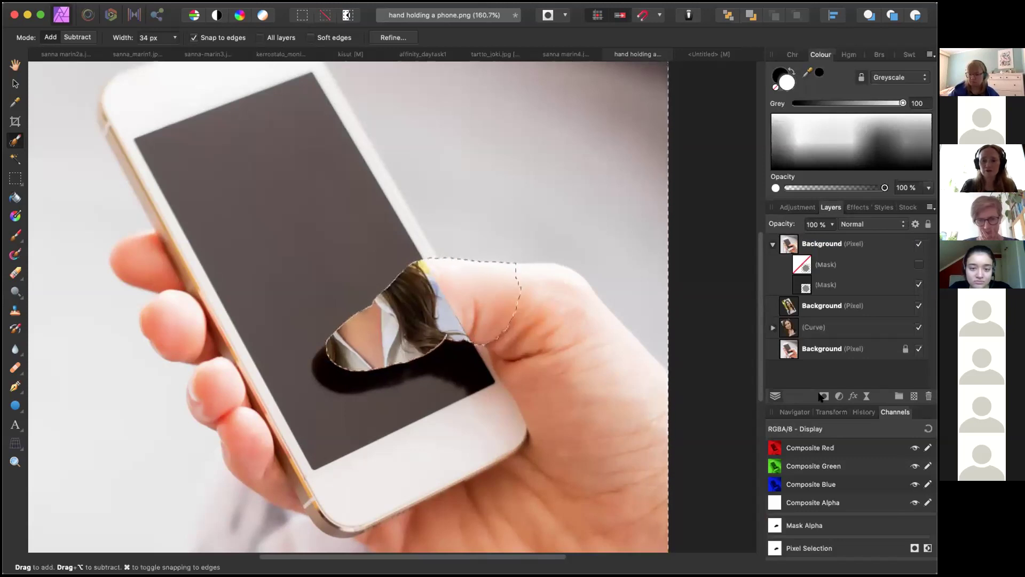
pyautogui.press('super+z')
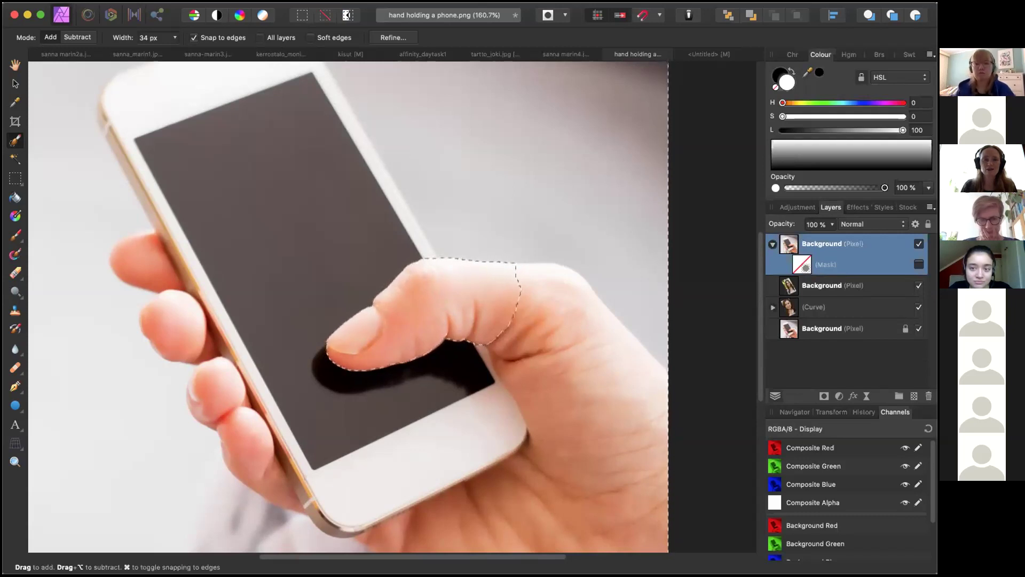
# Step: Invert the pixel selection back to the thumb and add a mask from it to the top phone photo
pyautogui.click(291, 1)
pyautogui.click(310, 47)
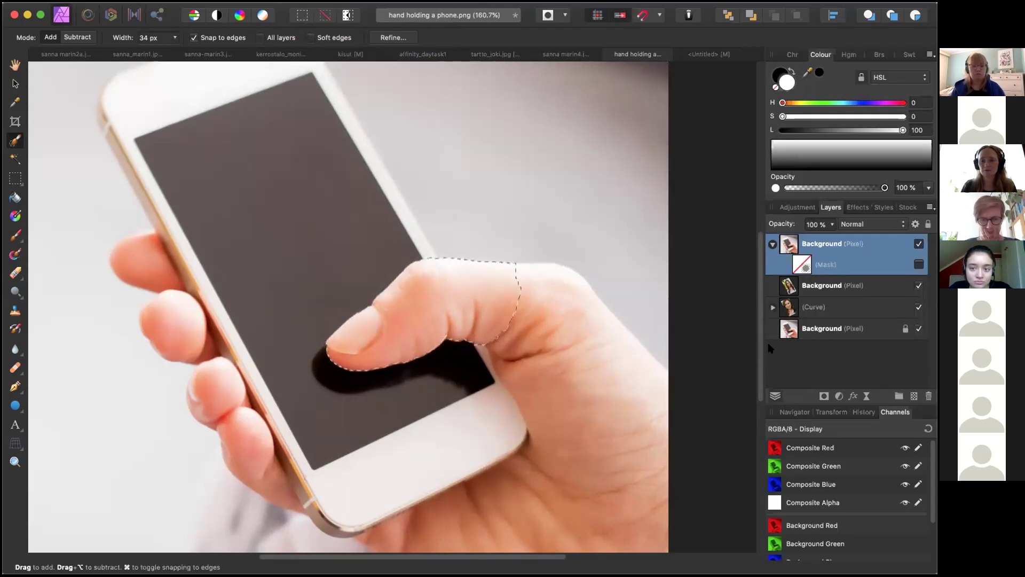
pyautogui.click(824, 395)
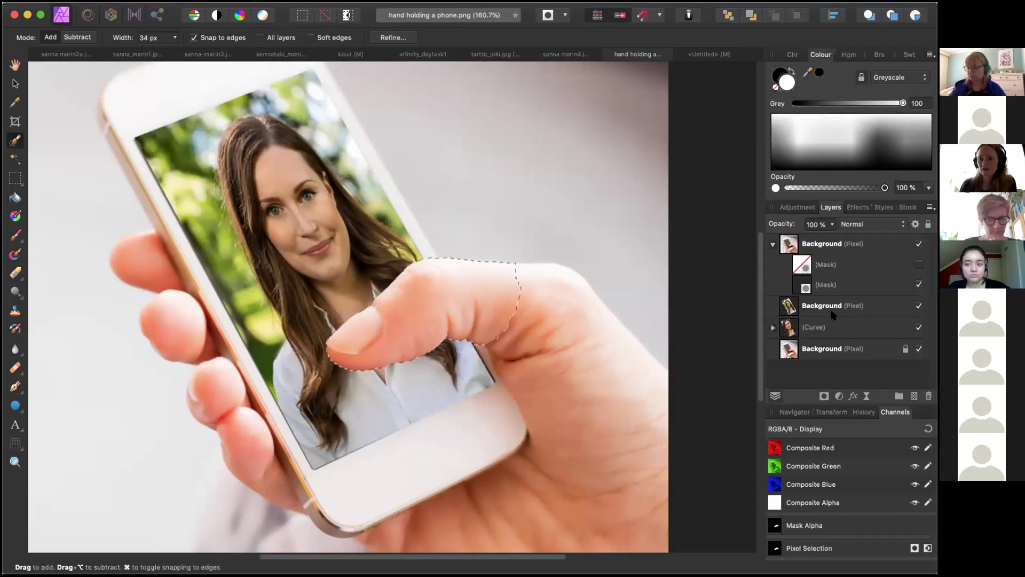
# Step: Select the perspective-warped portrait layer and clear the pixel selection around the thumb
pyautogui.click(826, 248)
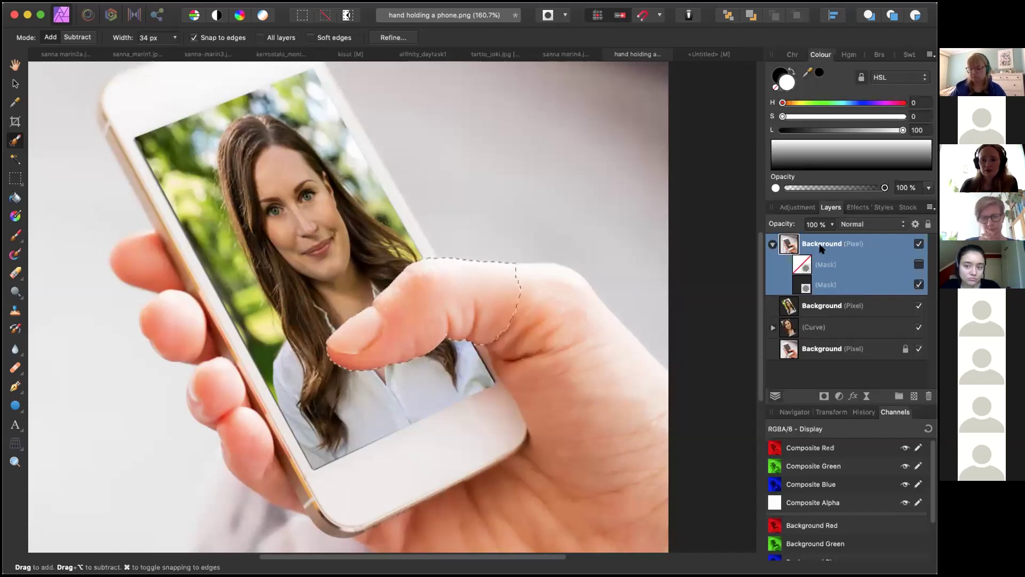
pyautogui.click(822, 305)
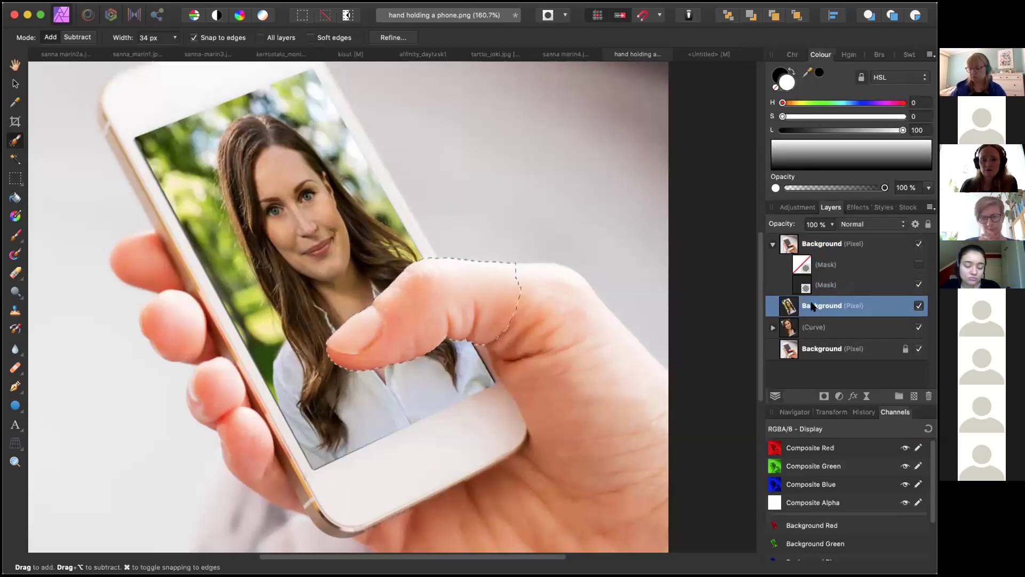
pyautogui.press('super+d')
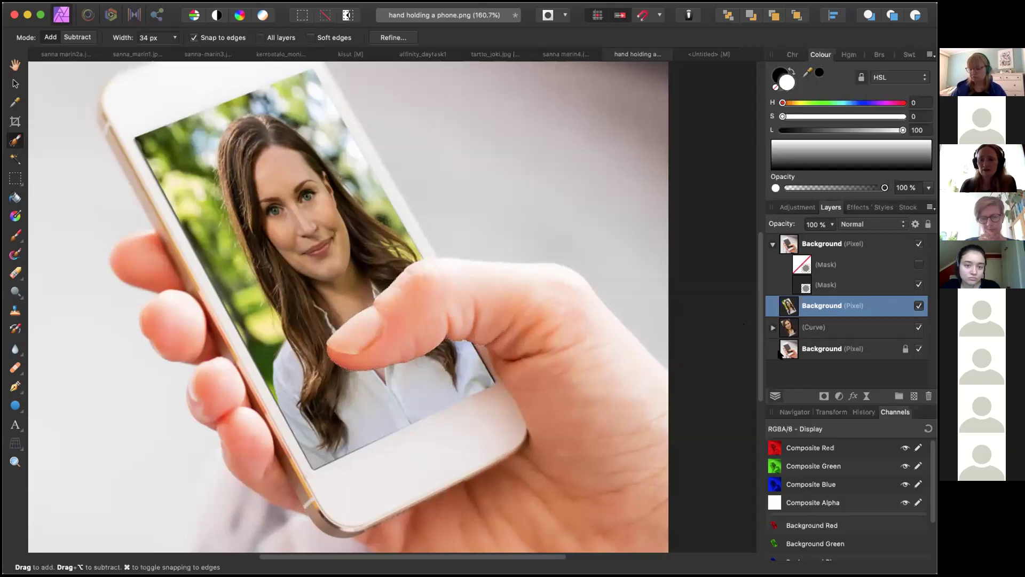
# Step: Add a linear Gradient Overlay effect to the portrait layer with a 90° angle and 50% opacity
pyautogui.click(850, 396)
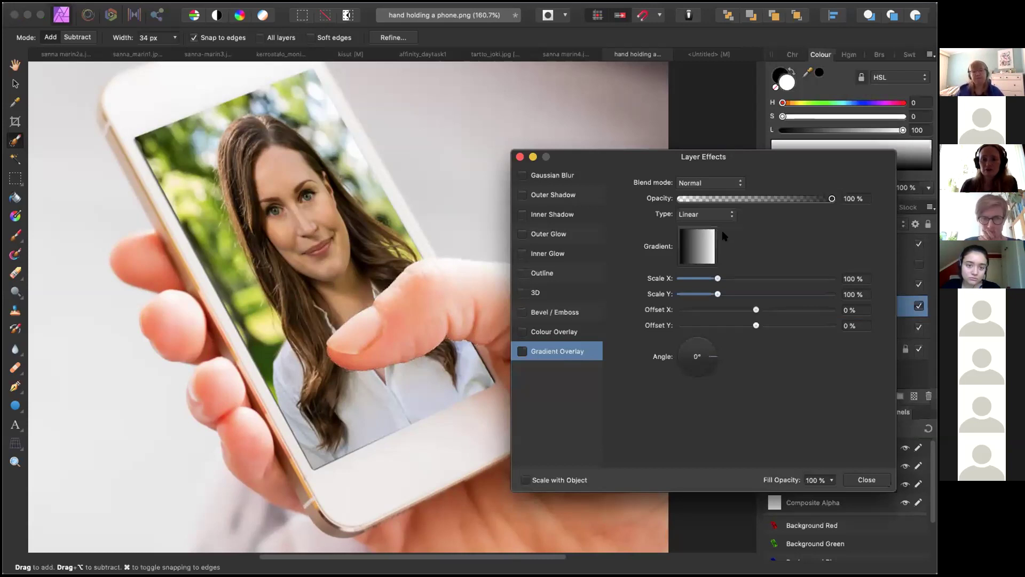
pyautogui.click(696, 342)
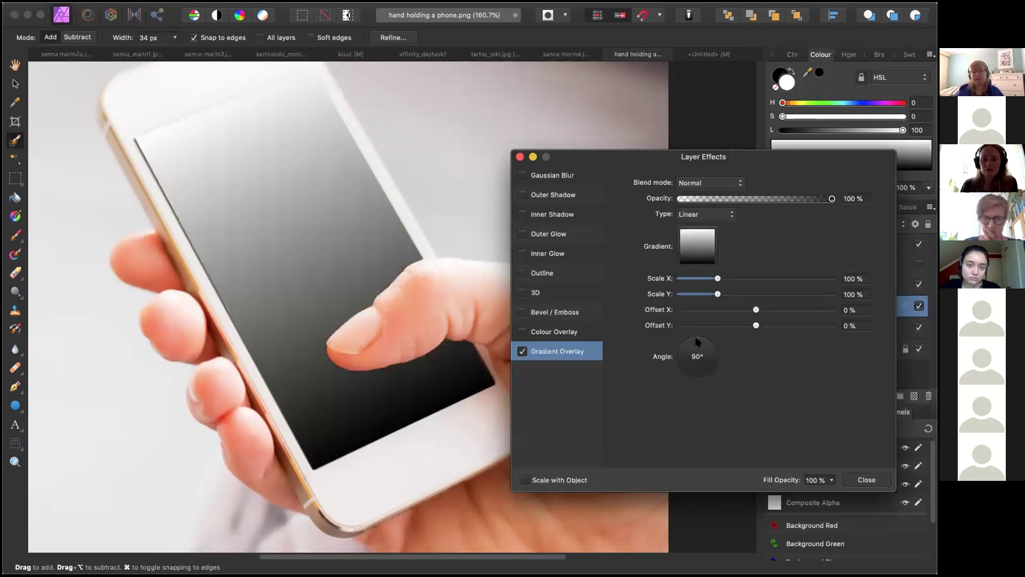
pyautogui.click(737, 183)
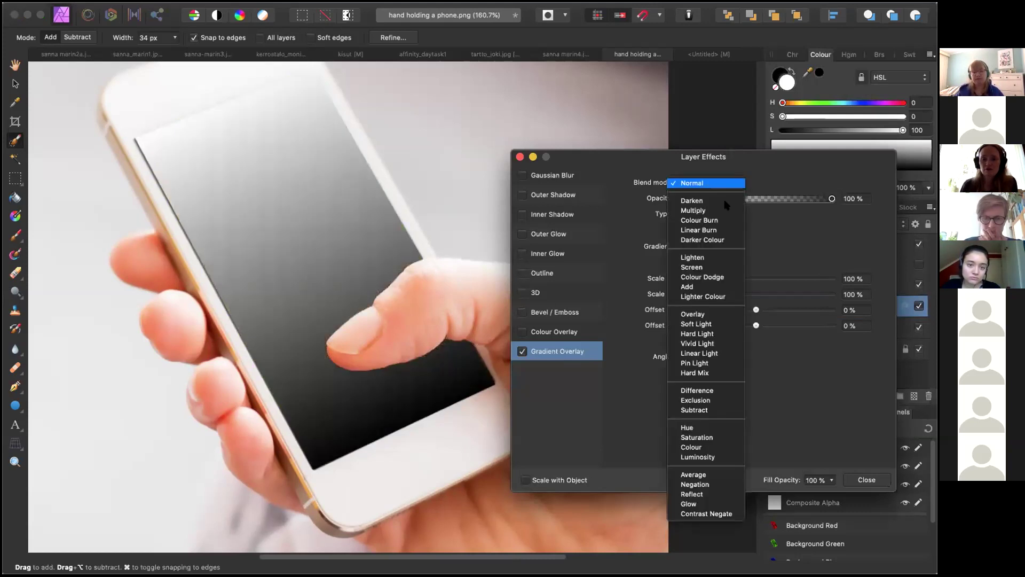
pyautogui.click(766, 164)
pyautogui.moveTo(831, 198); pyautogui.dragTo(771, 199)
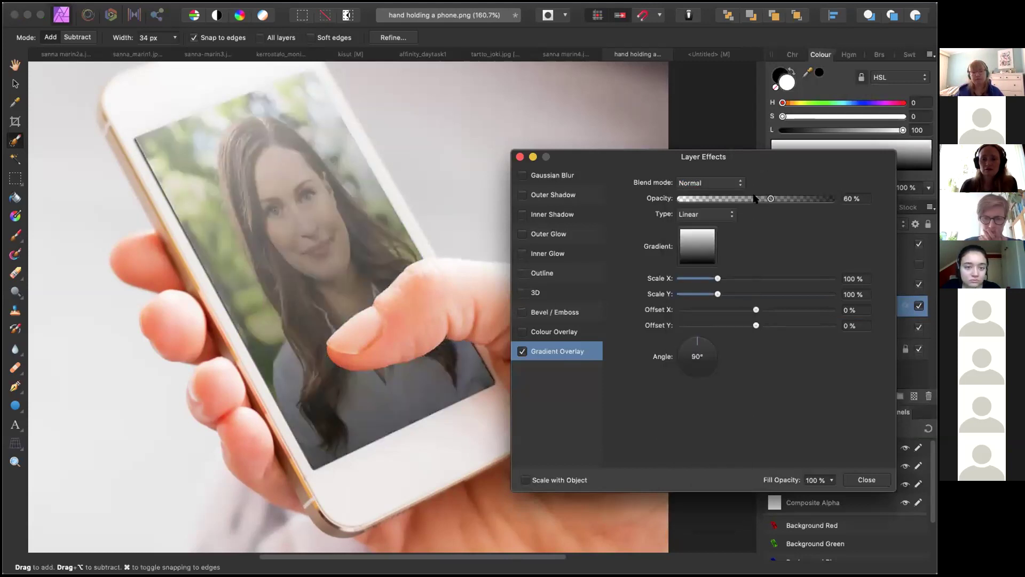
pyautogui.click(755, 198)
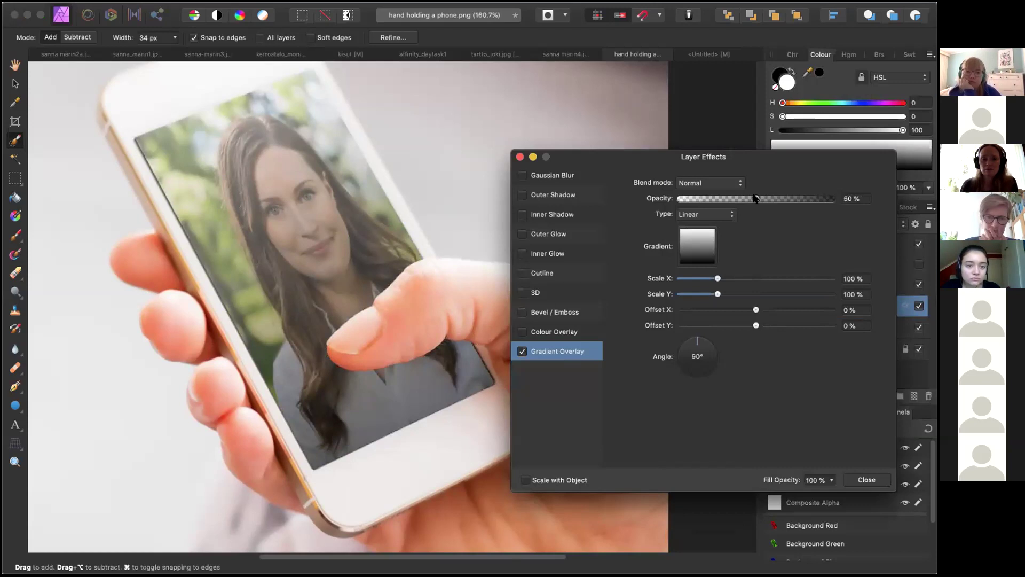
# Step: Set the gradient overlay's angle to 115° and its blend mode to Screen, and finish the layer effects
pyautogui.click(686, 340)
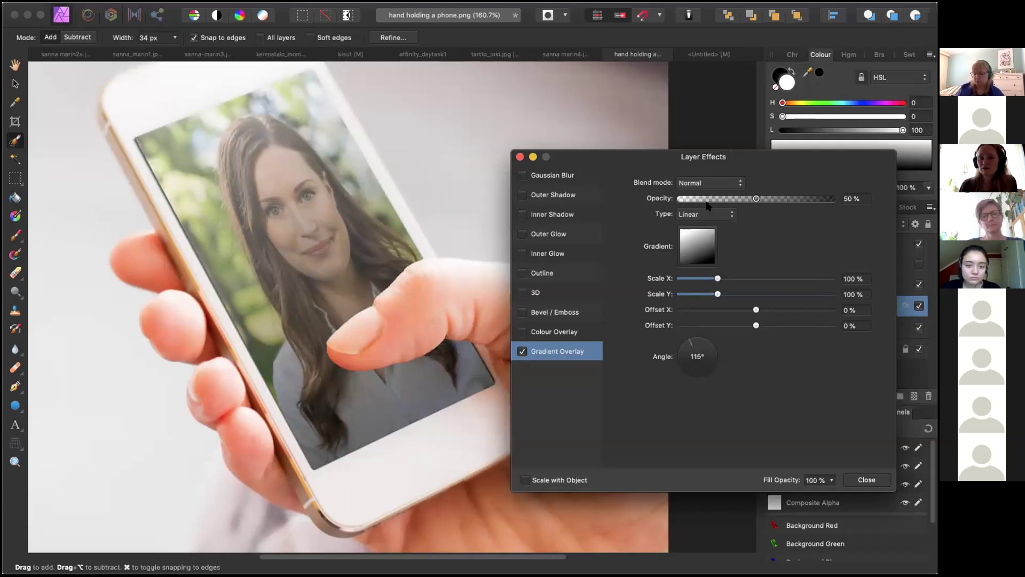
pyautogui.click(725, 184)
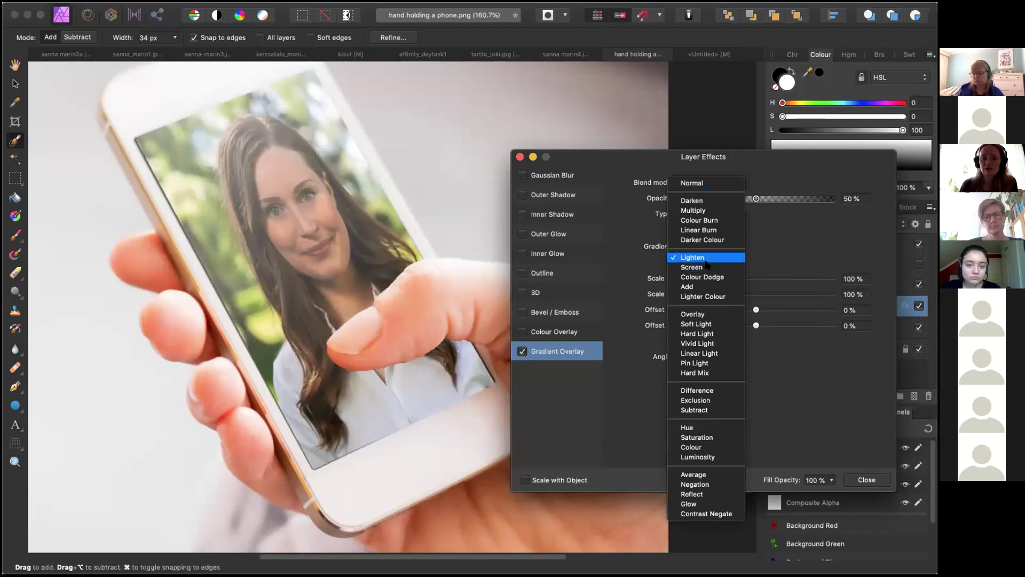
pyautogui.click(707, 267)
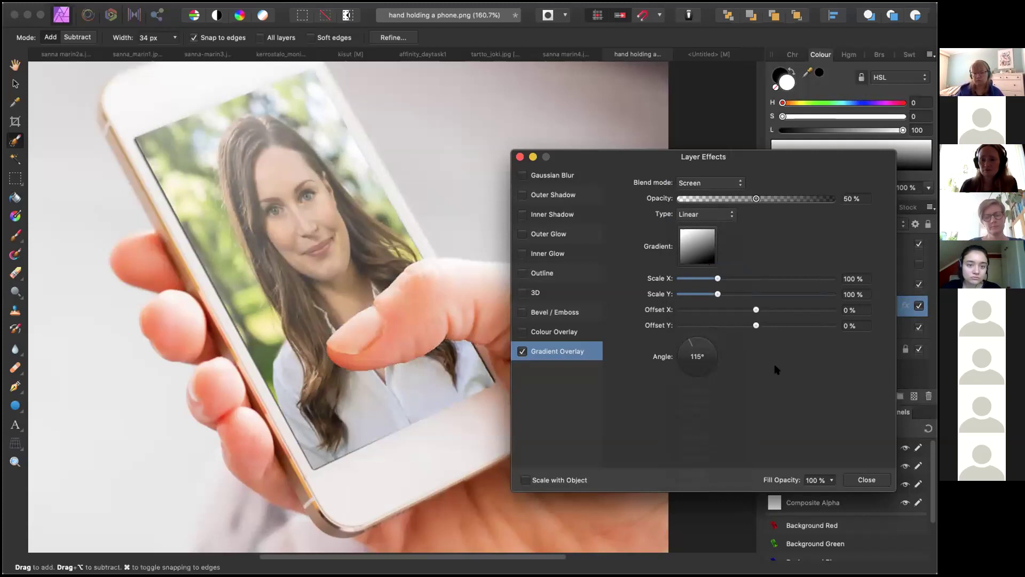
pyautogui.click(866, 479)
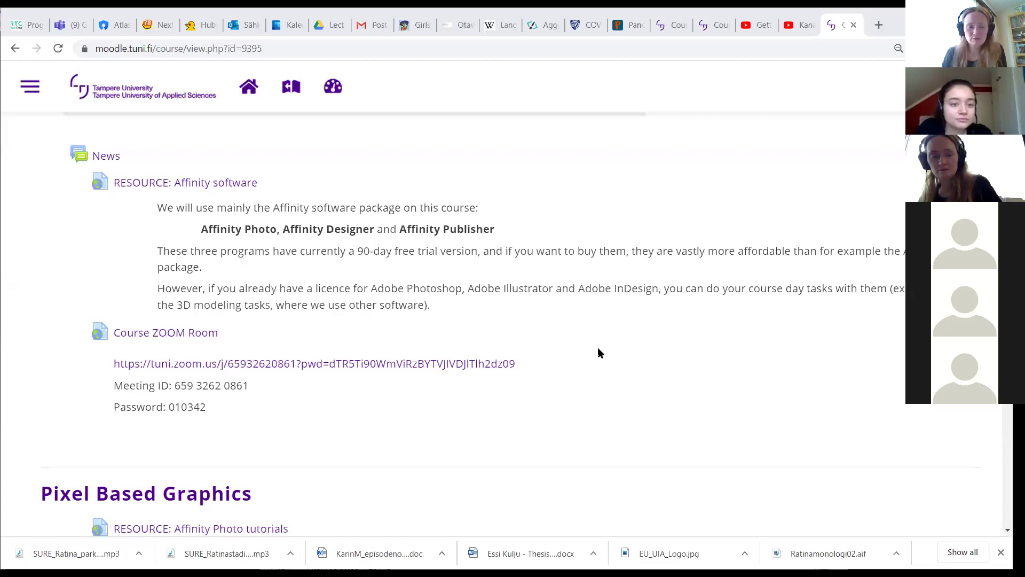
# Step: On the Moodle course page, open "Day tasks for Monday 25.5.2020" and read through the day and home task instructions
pyautogui.scroll(2, 598, 352)
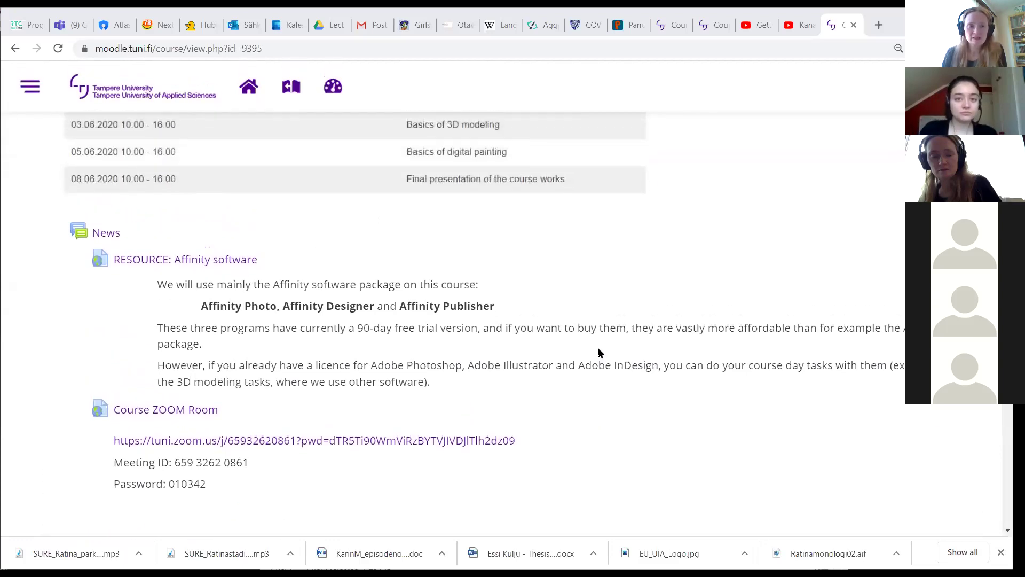
pyautogui.scroll(-11, 598, 348)
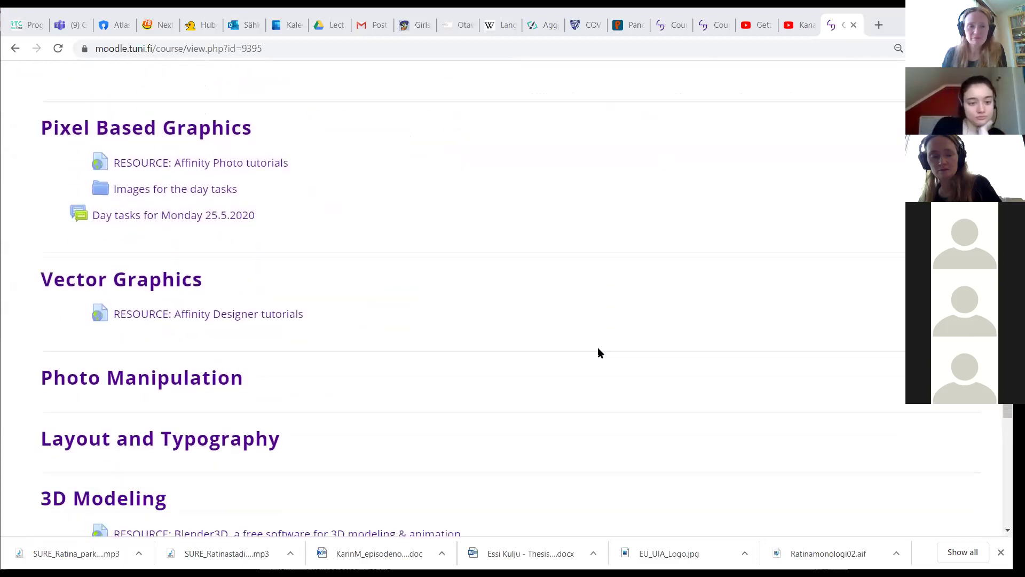
pyautogui.click(212, 224)
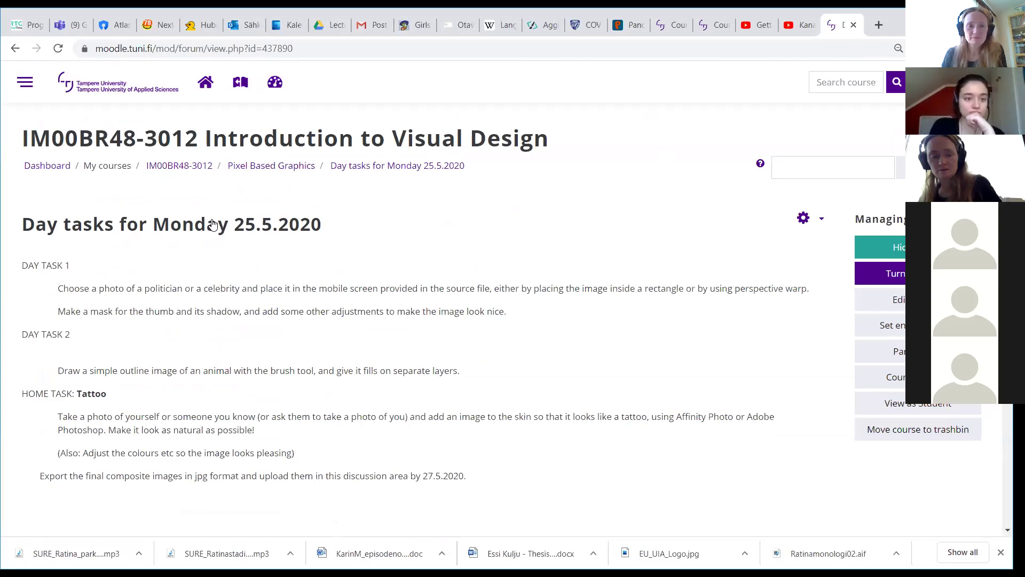
pyautogui.scroll(-1, 324, 265)
pyautogui.scroll(-1, 325, 265)
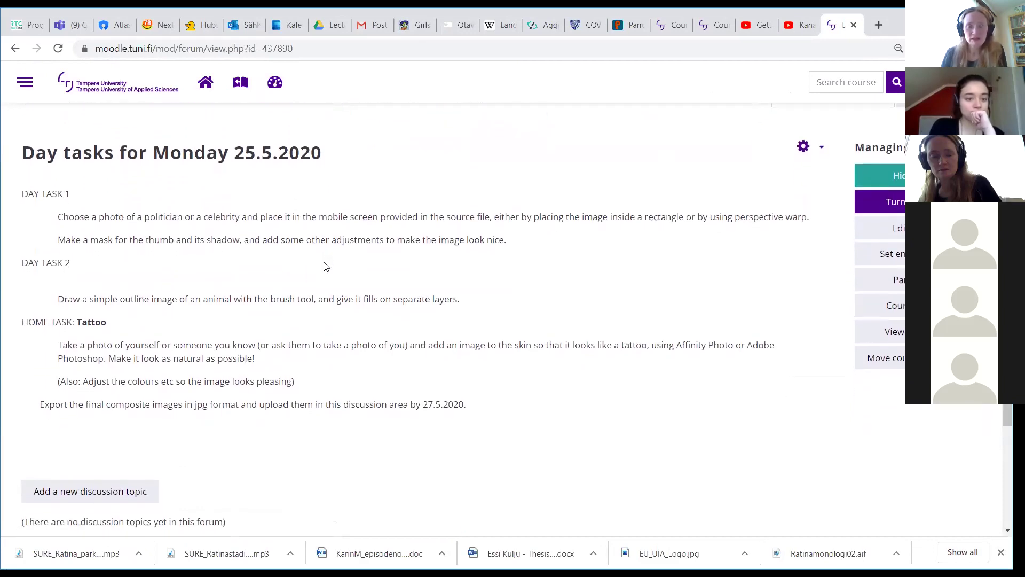
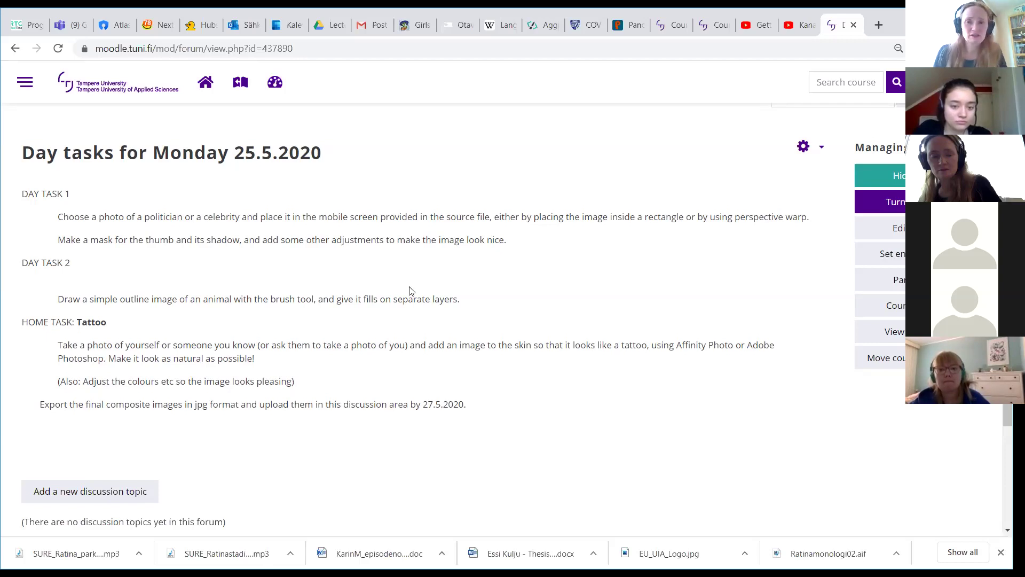
pyautogui.scroll(2, 409, 290)
pyautogui.scroll(-4, 409, 290)
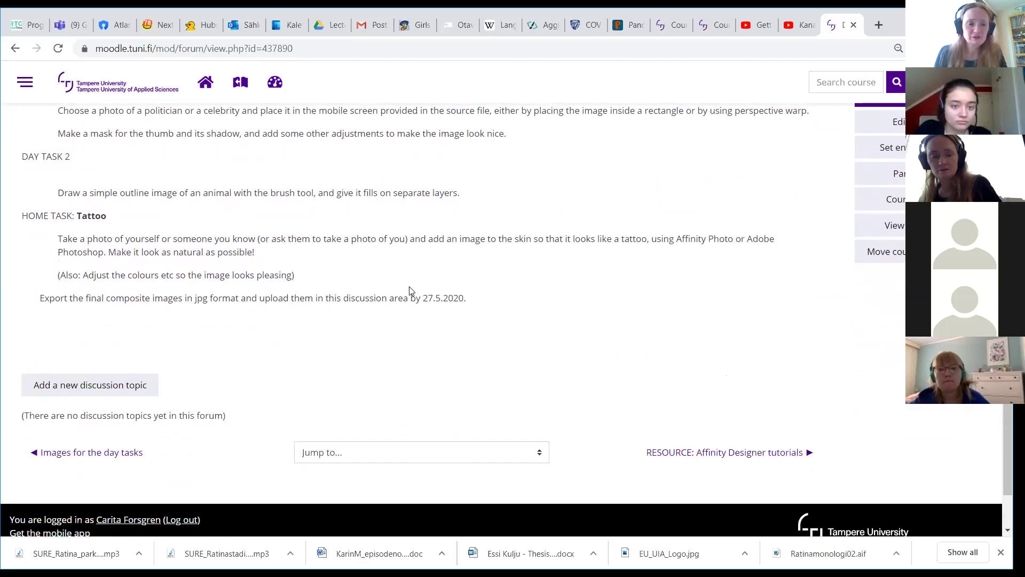
pyautogui.scroll(4, 410, 290)
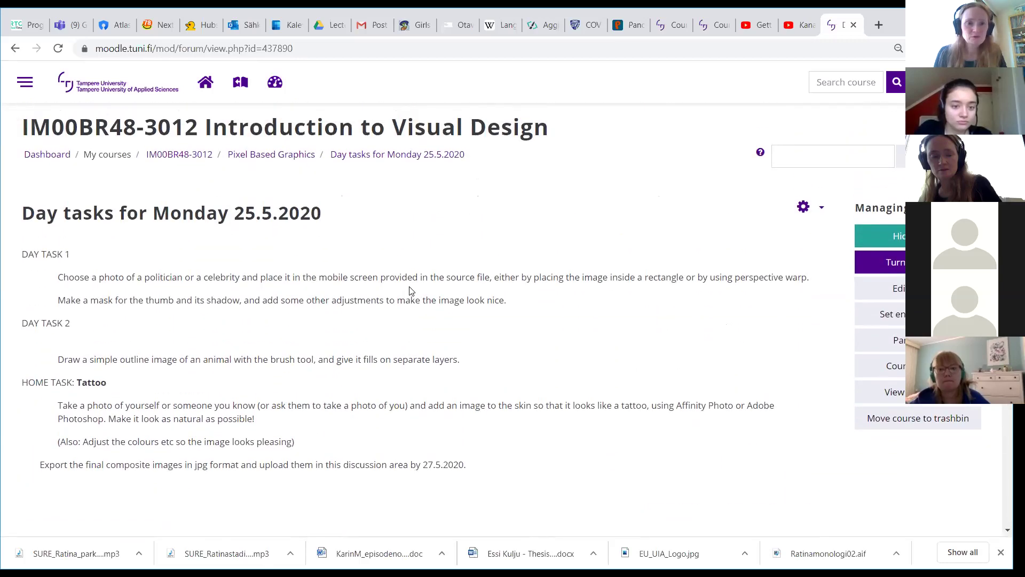
# Step: Return to the IM00BR48-3012 course page and view the Pixel Based Graphics section
pyautogui.click(174, 156)
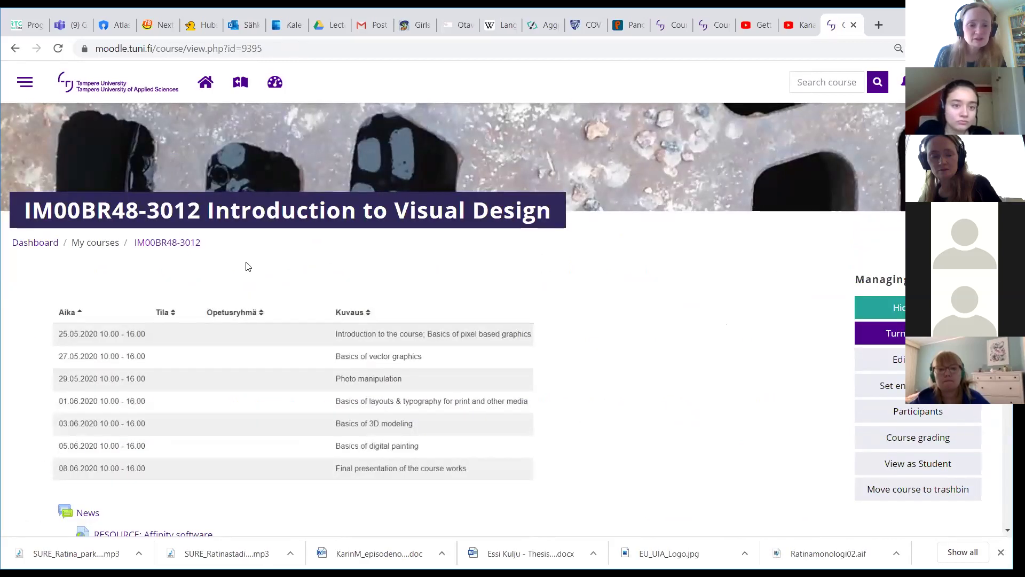
pyautogui.scroll(-4, 248, 266)
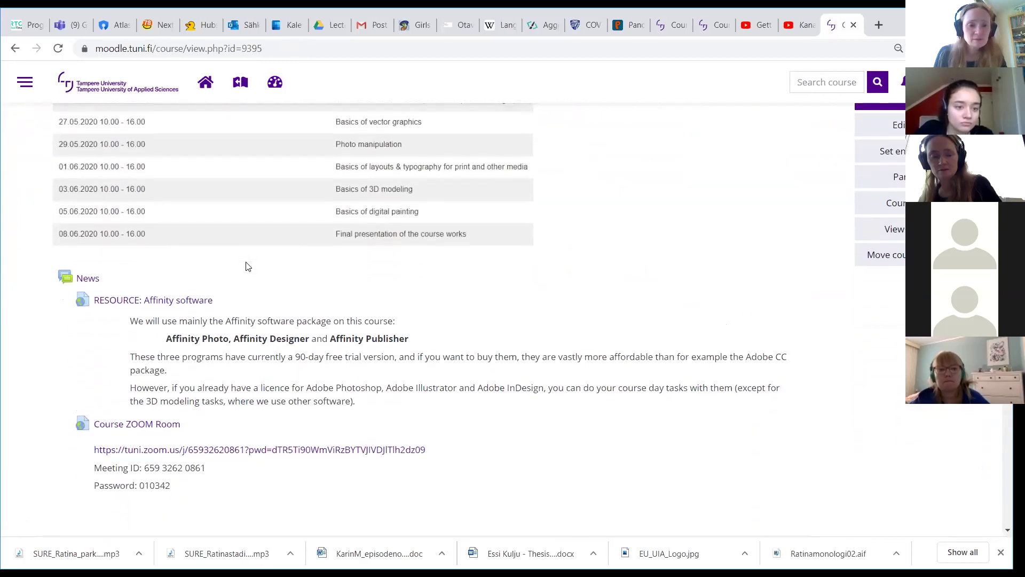
pyautogui.scroll(-5, 248, 267)
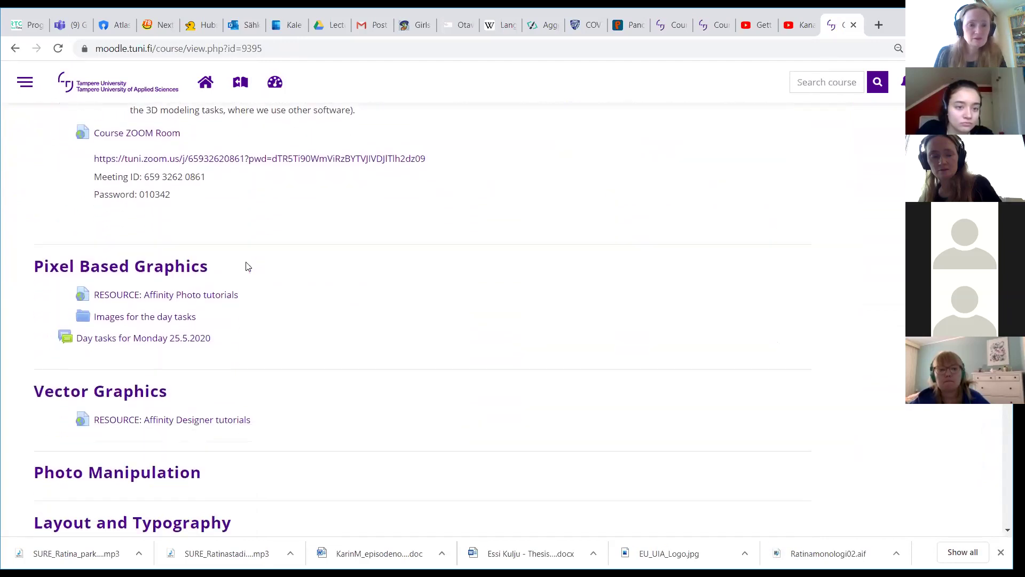